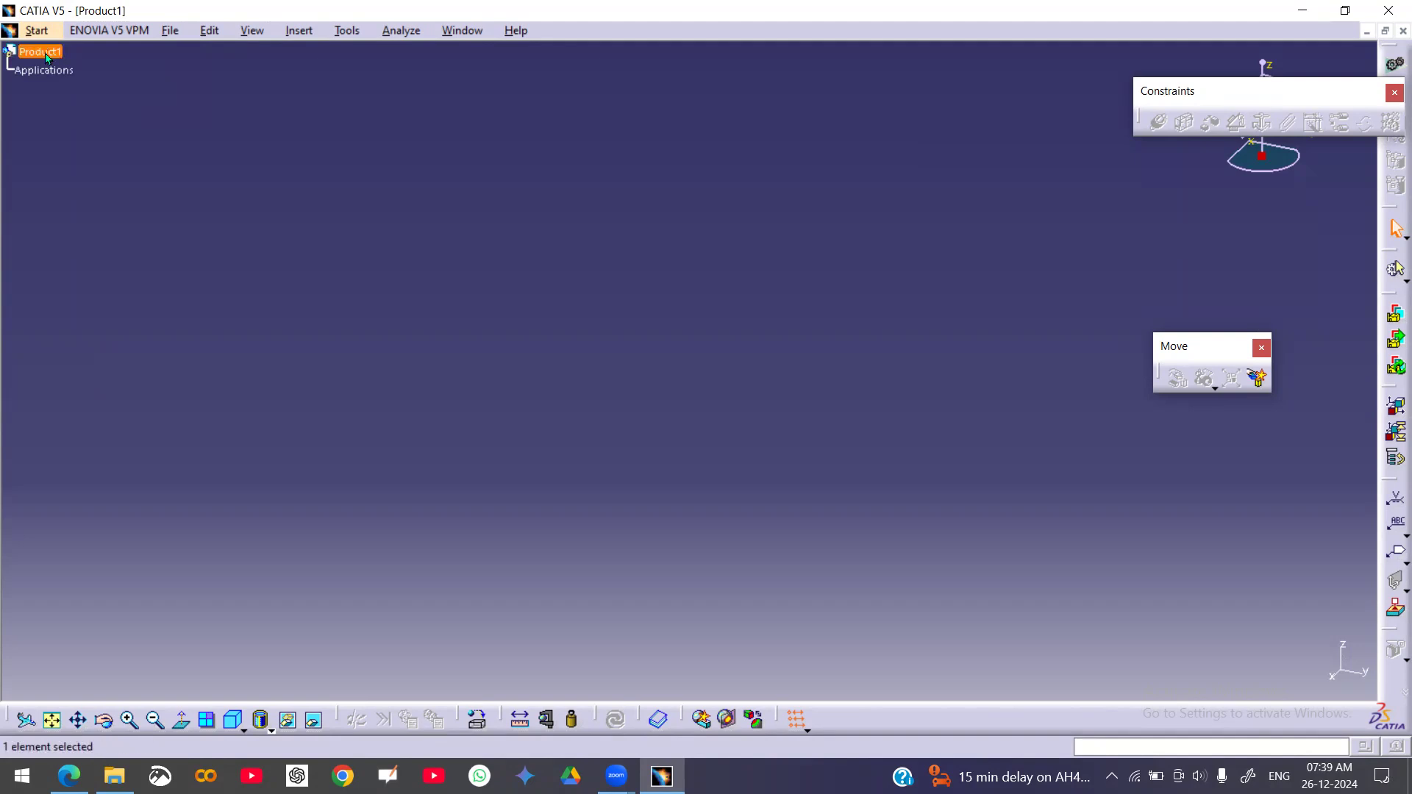
- Insert Body.CATPart from the Catia > 7.30 batch > Assembly > Plummer Block folder into Product1 as an existing component
right_click(46, 57)
mouse_move(146, 361)
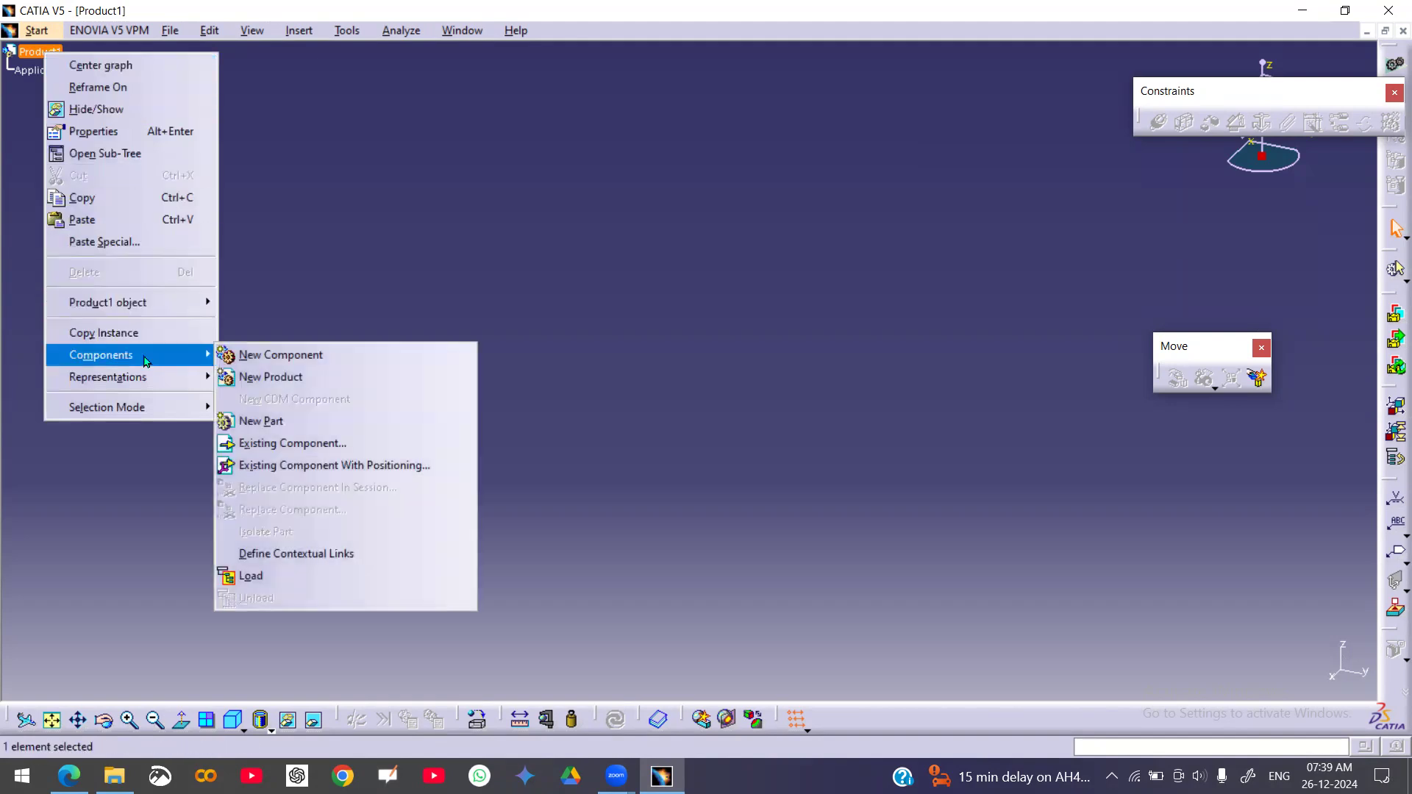
click(301, 444)
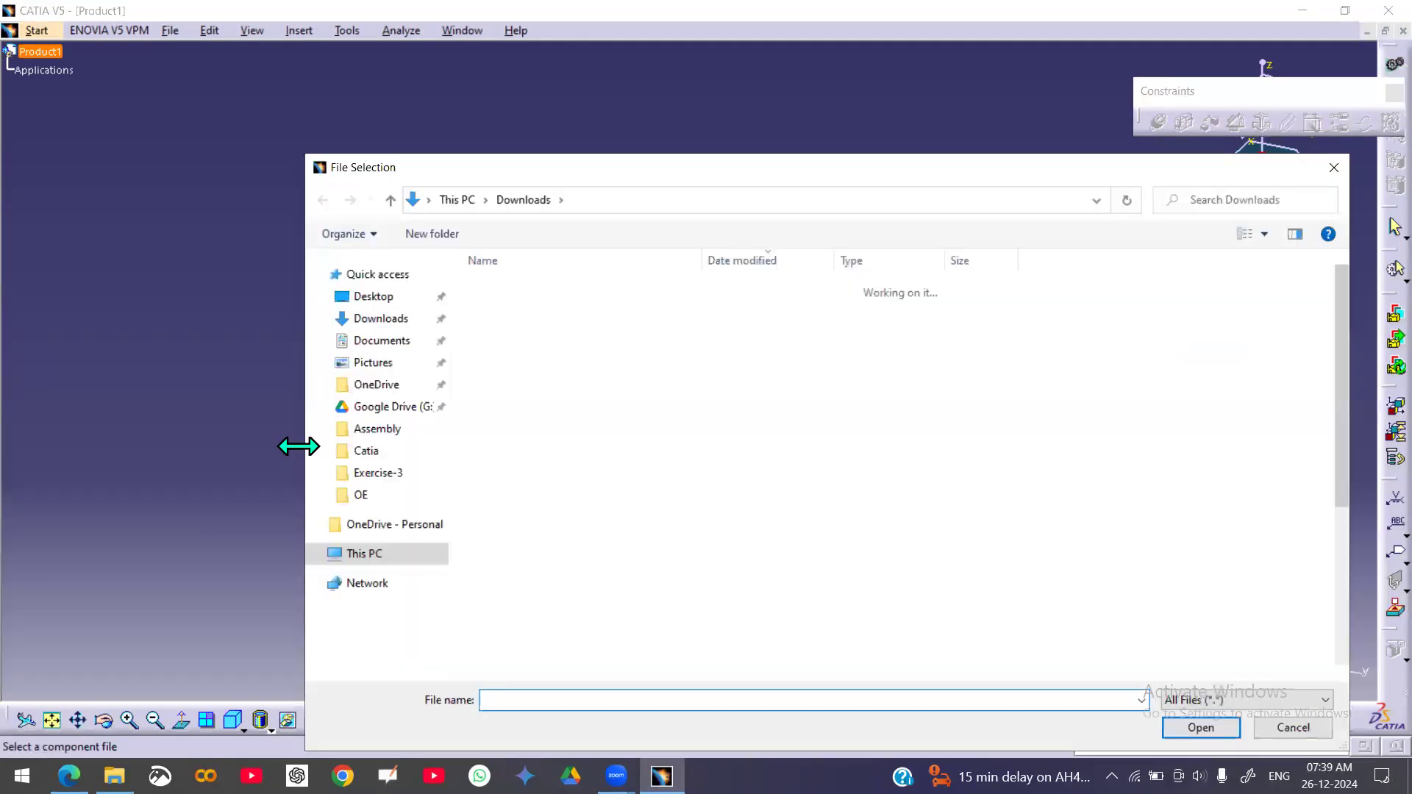
click(369, 307)
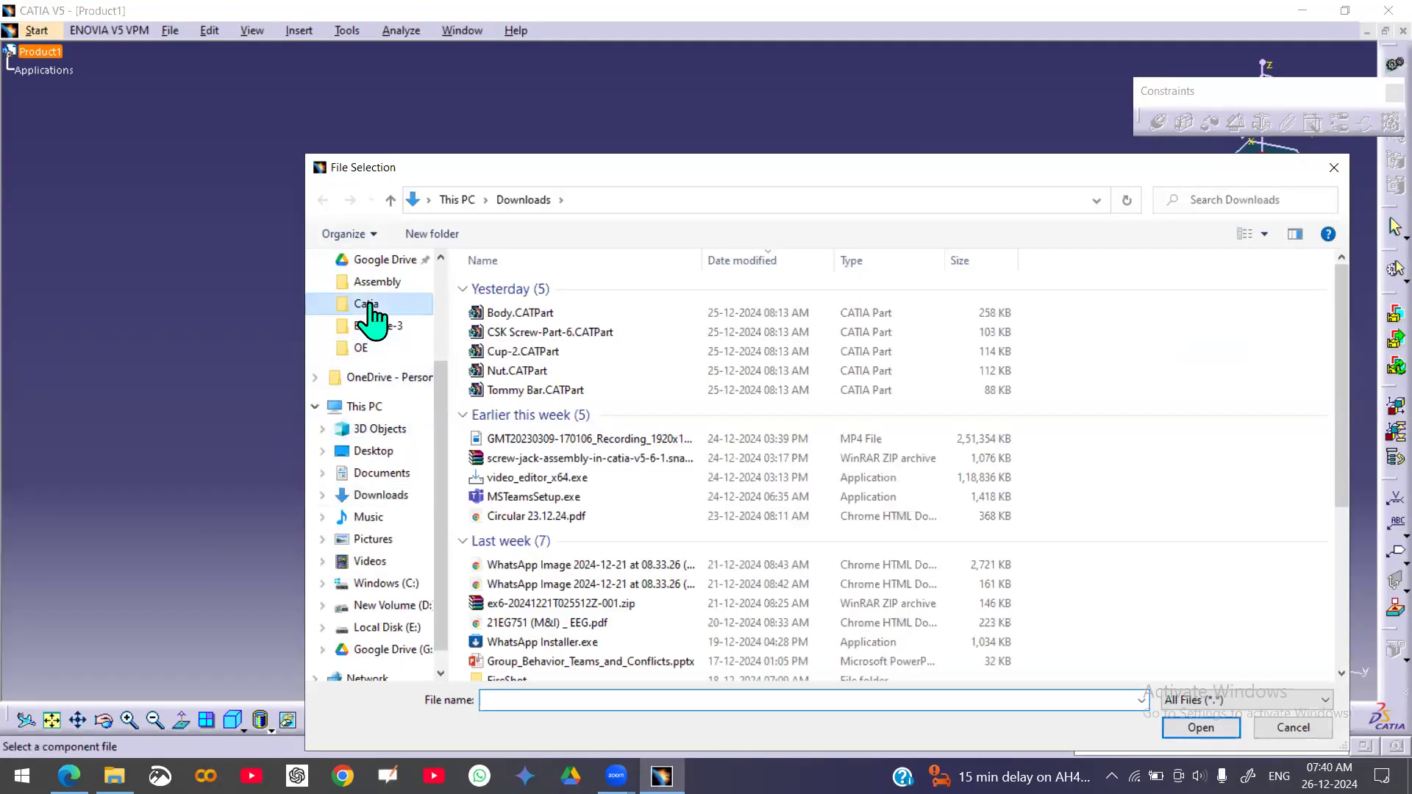
double_click(615, 313)
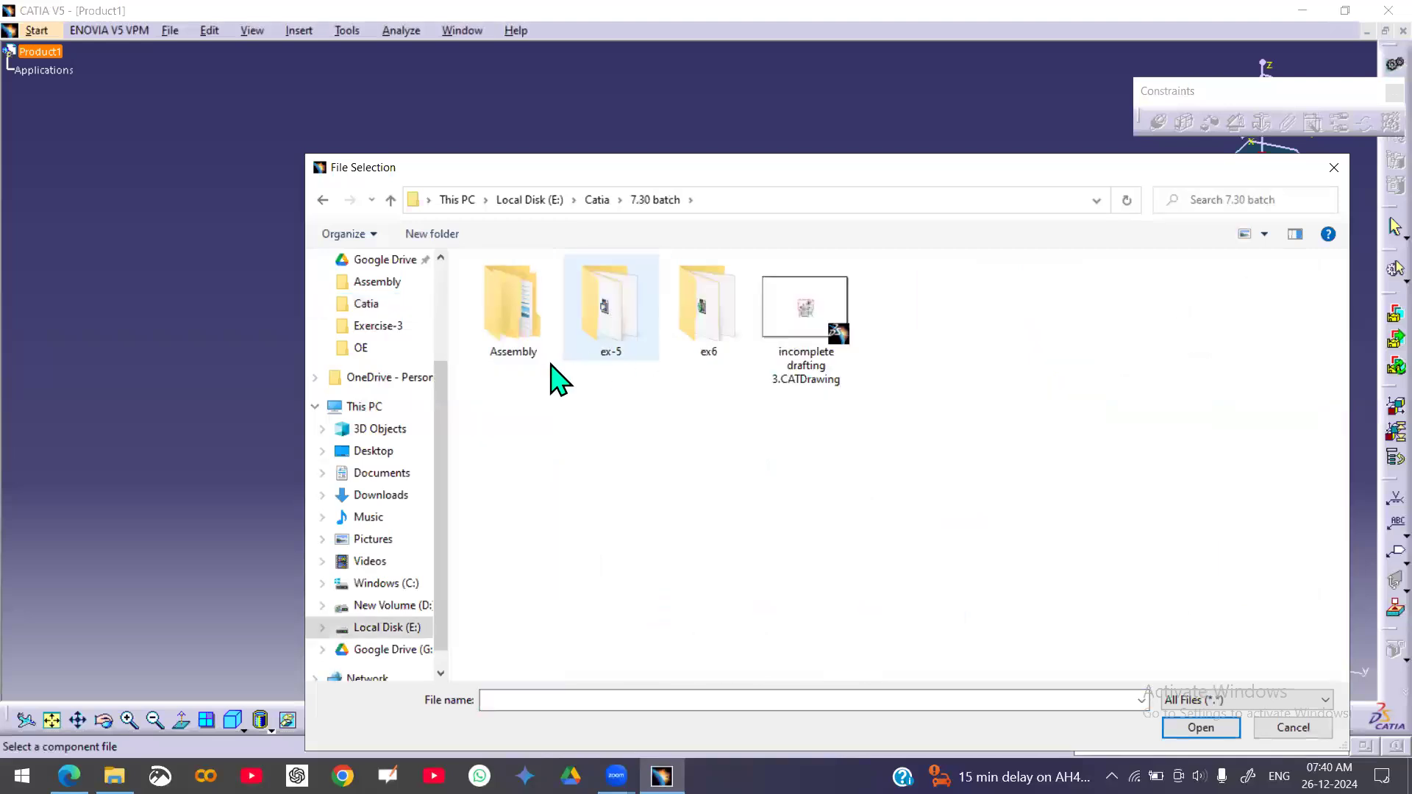
double_click(535, 352)
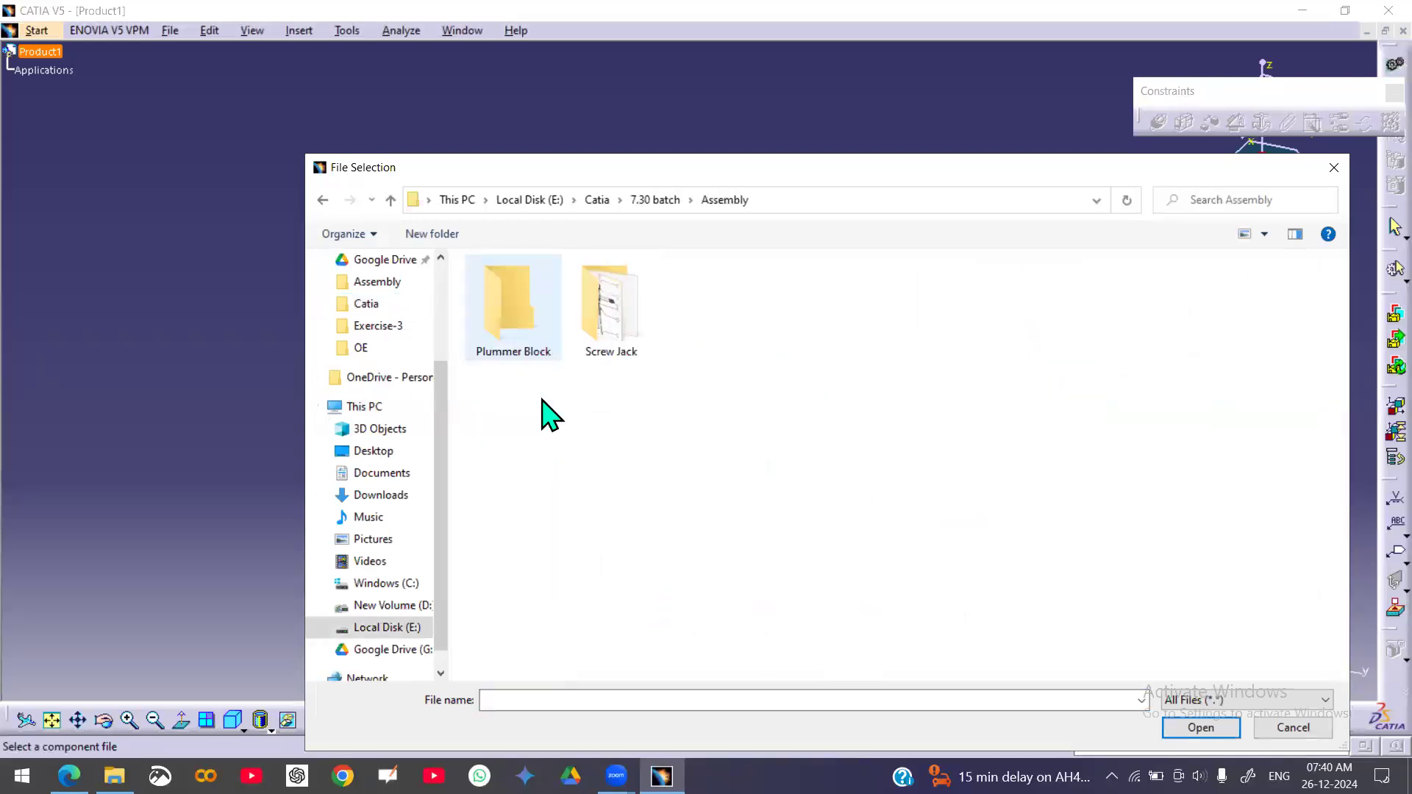
double_click(512, 337)
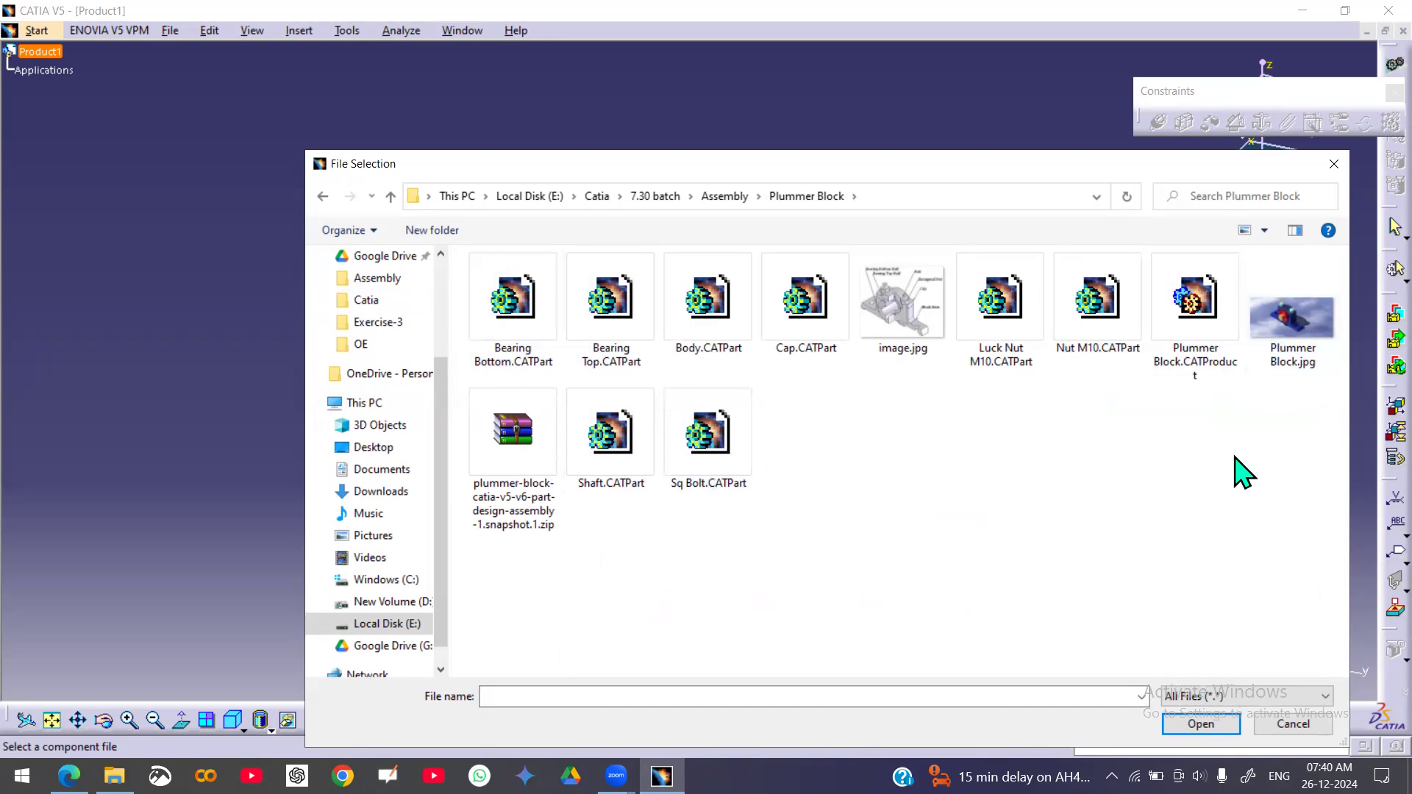
click(724, 301)
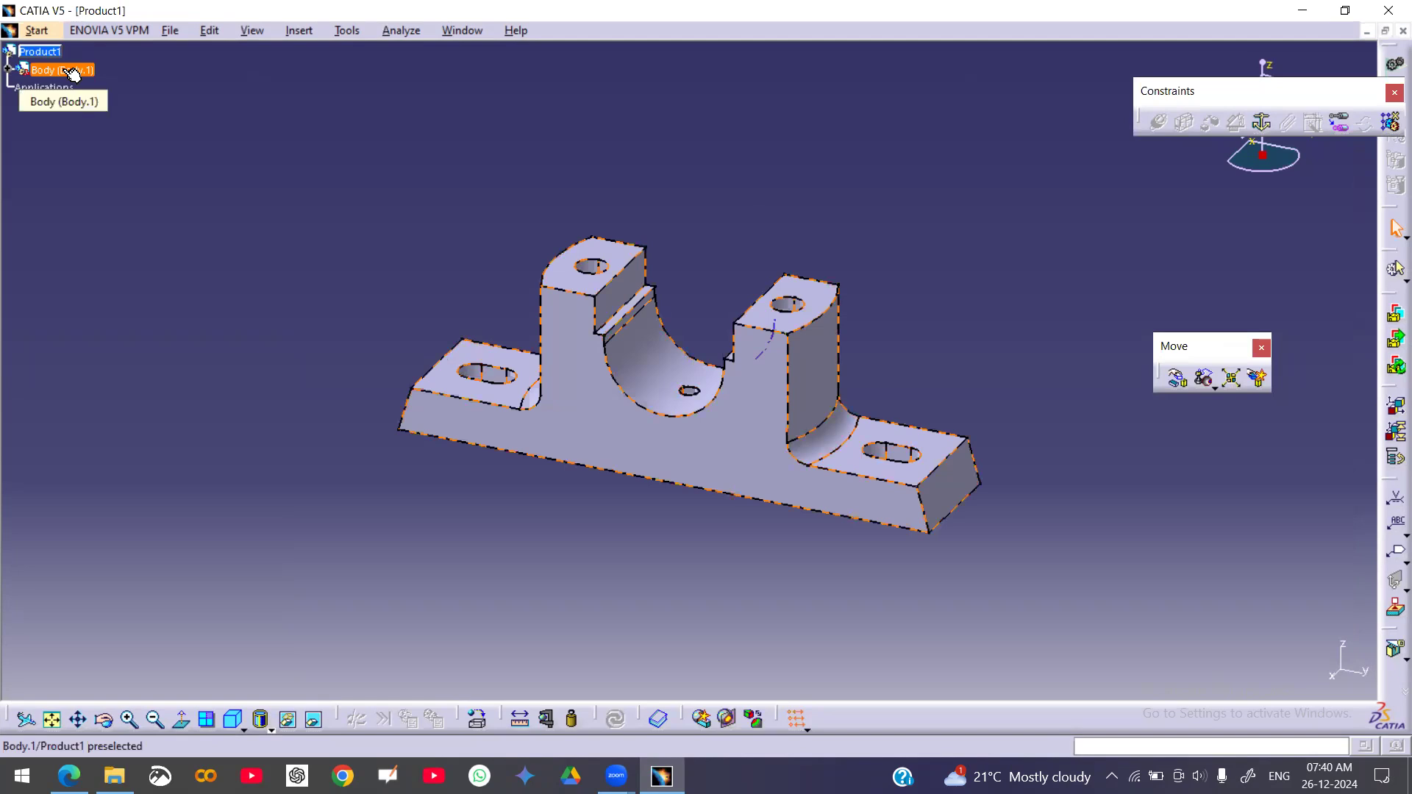
- Fix the Body component in place with a Fix constraint
right_click(72, 74)
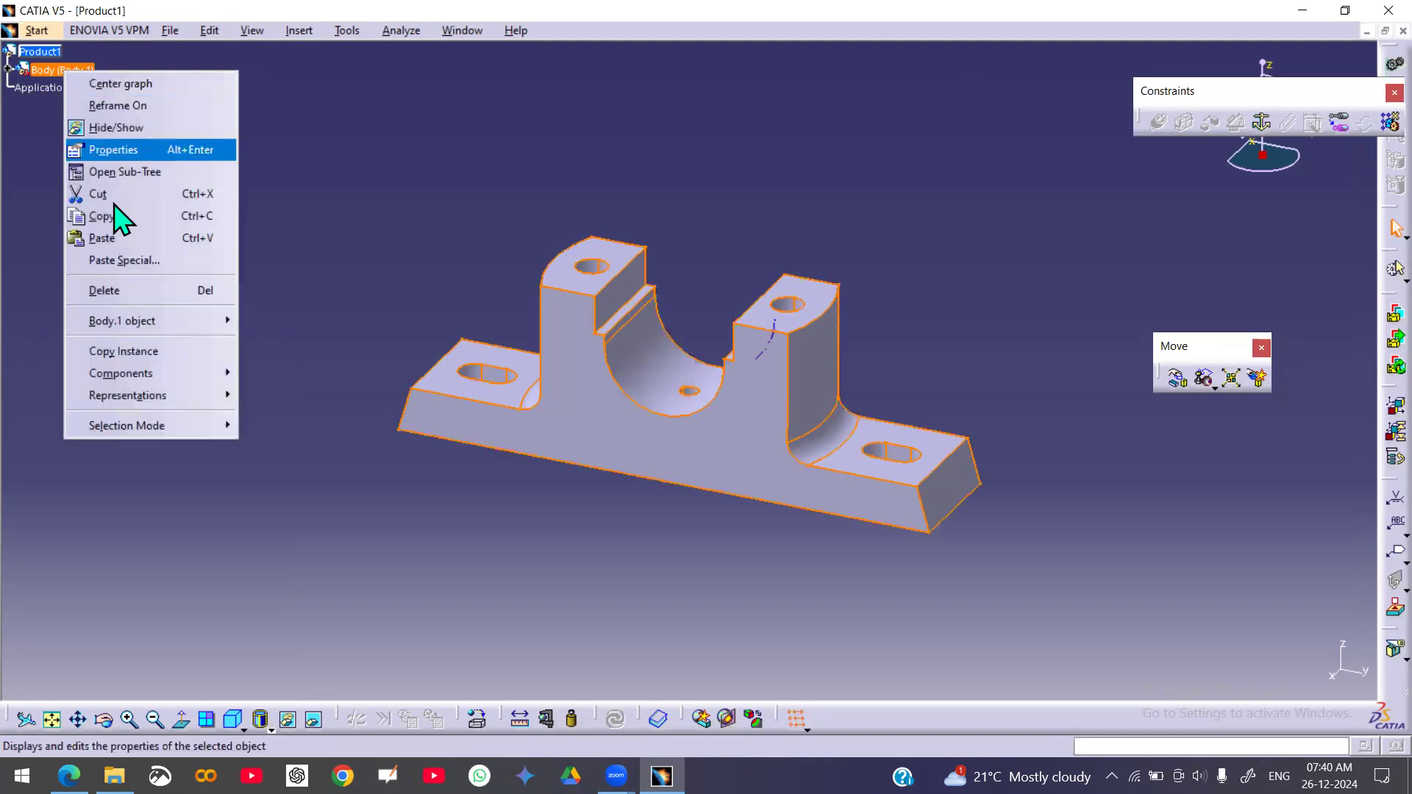
mouse_move(175, 324)
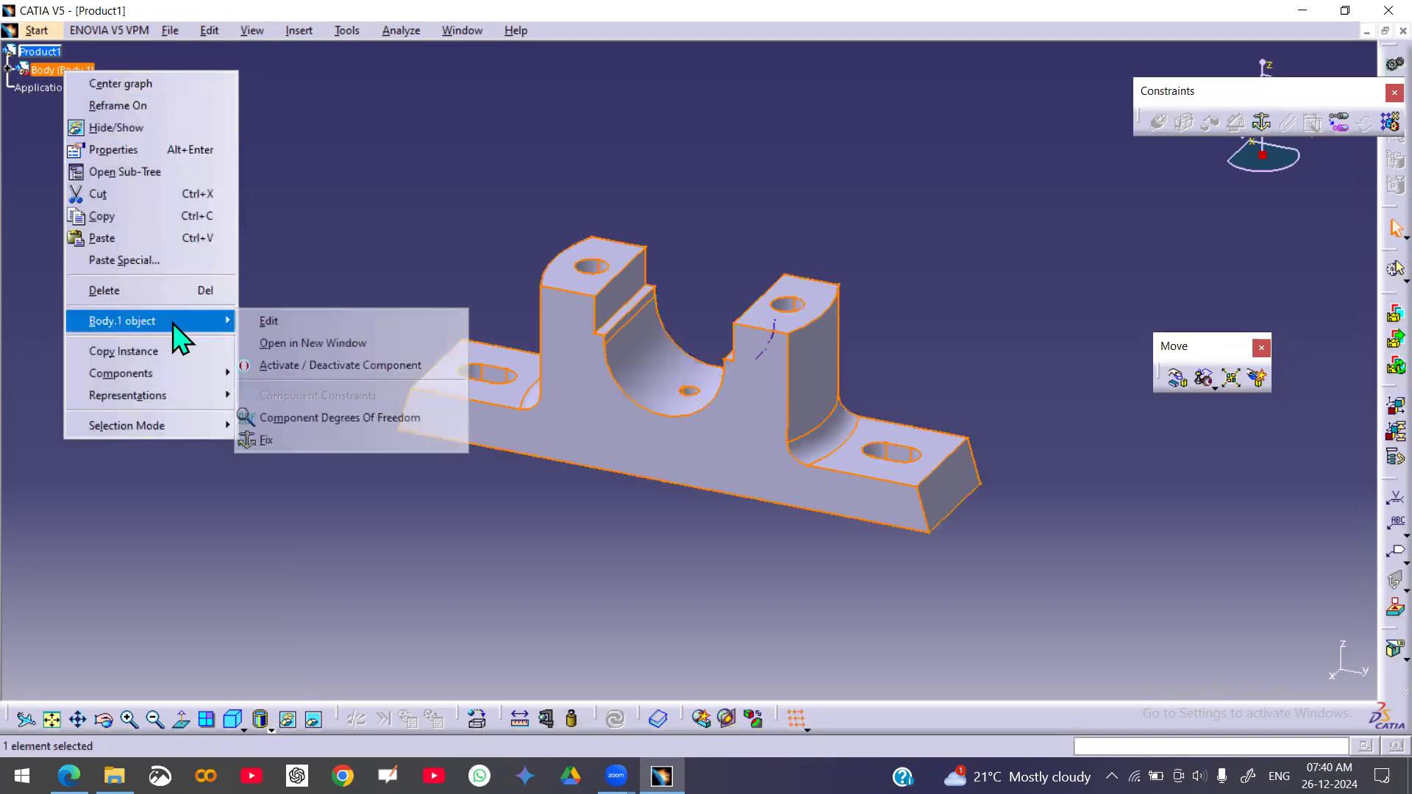
click(298, 441)
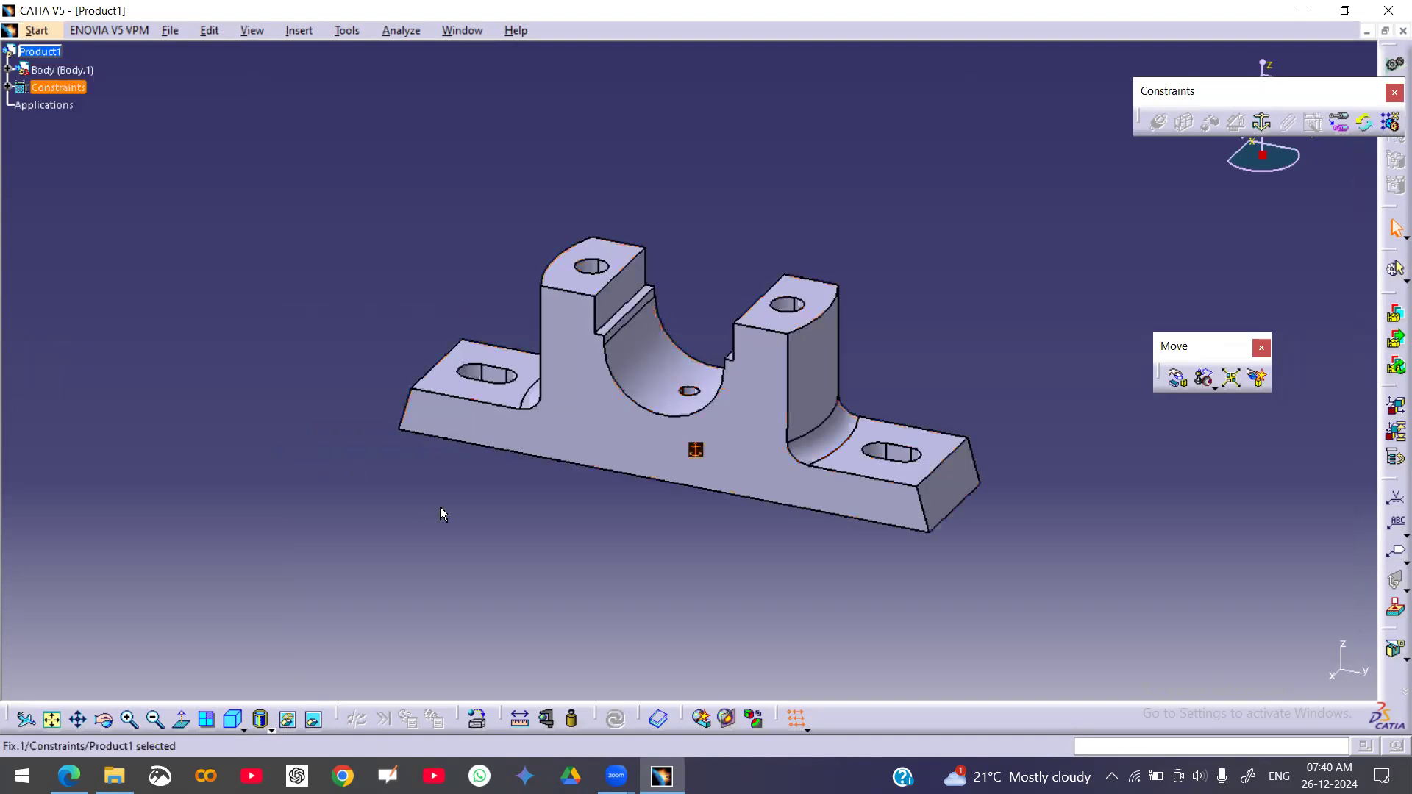
click(699, 452)
- Hide the Body component and show it again
right_click(81, 74)
click(118, 129)
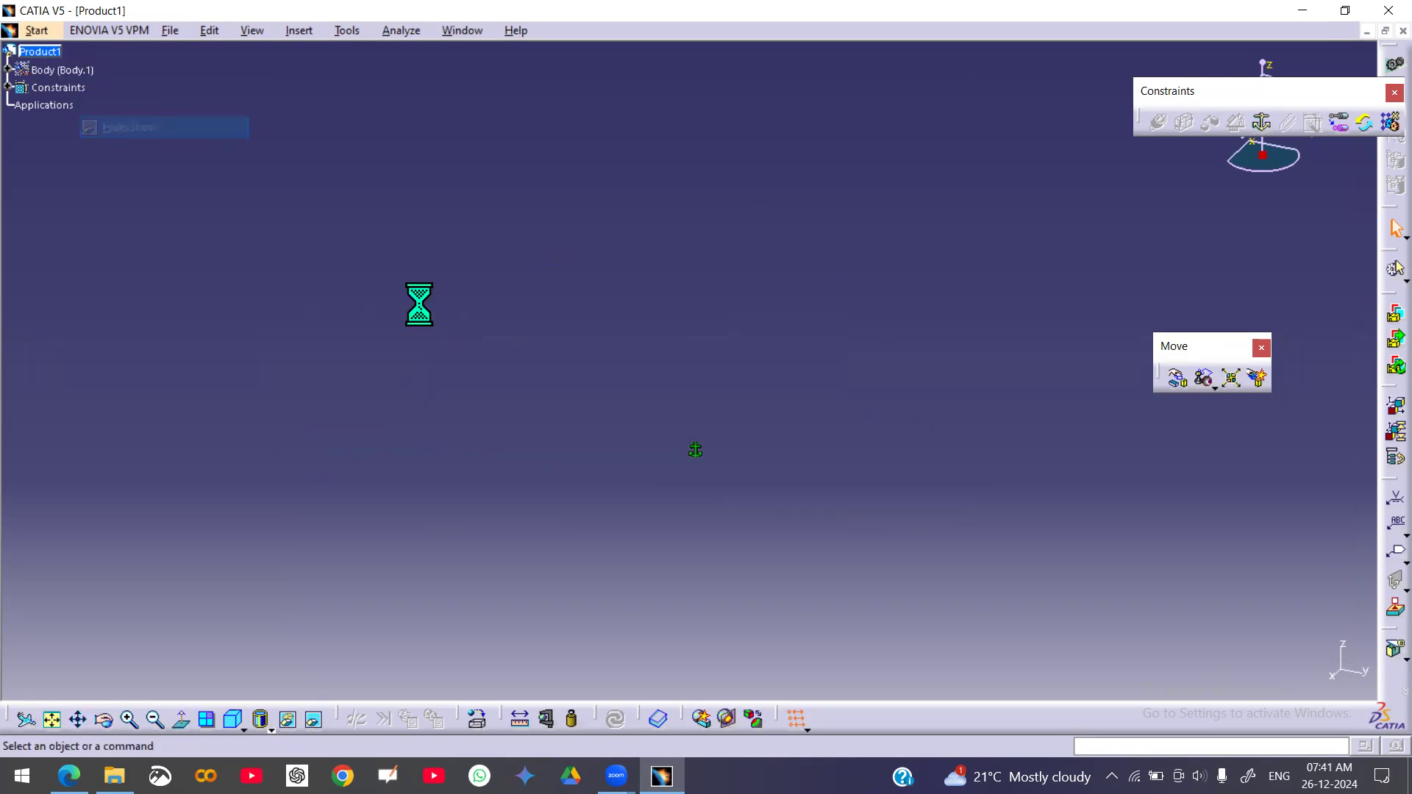
right_click(52, 70)
click(138, 125)
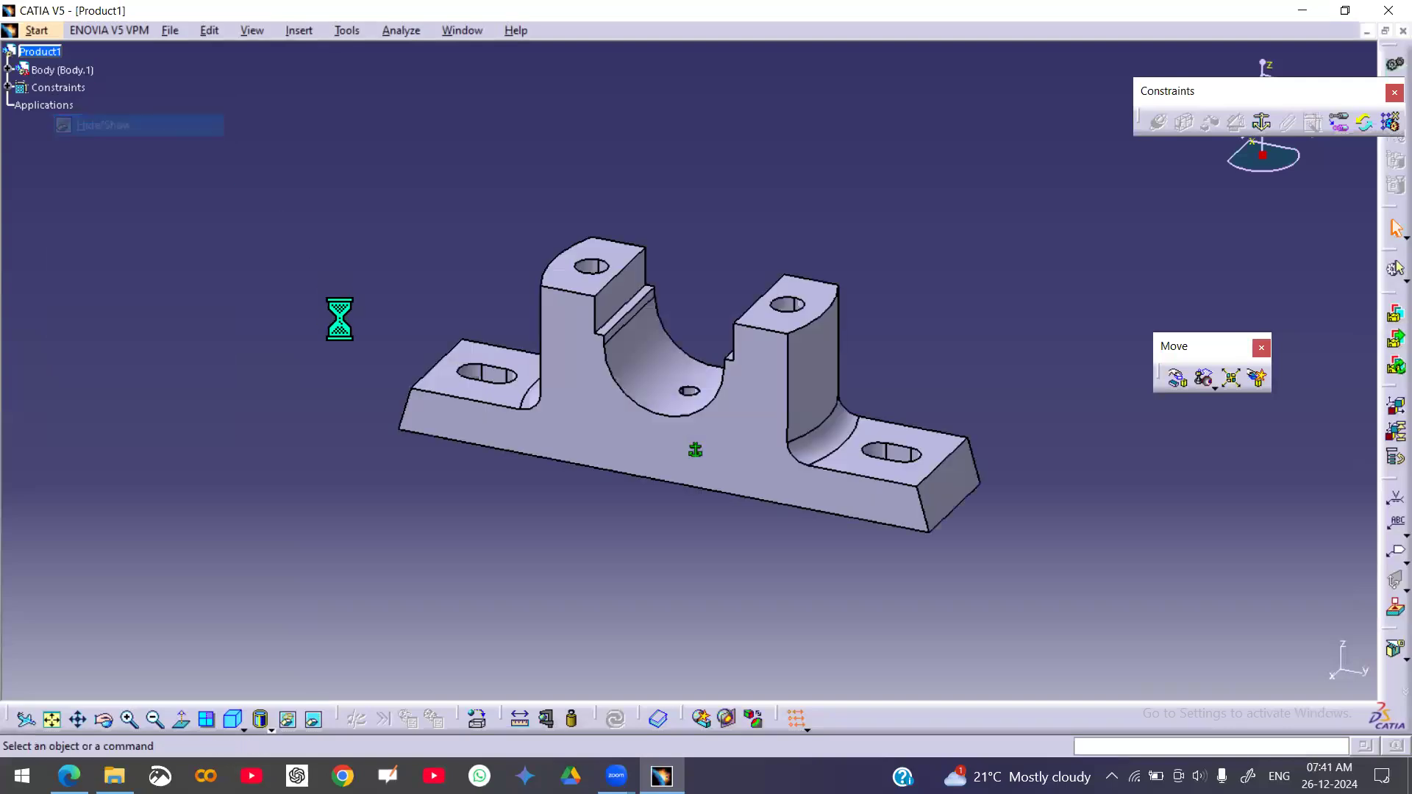
- Check the degrees of freedom of the Body component and close the analysis
right_click(69, 72)
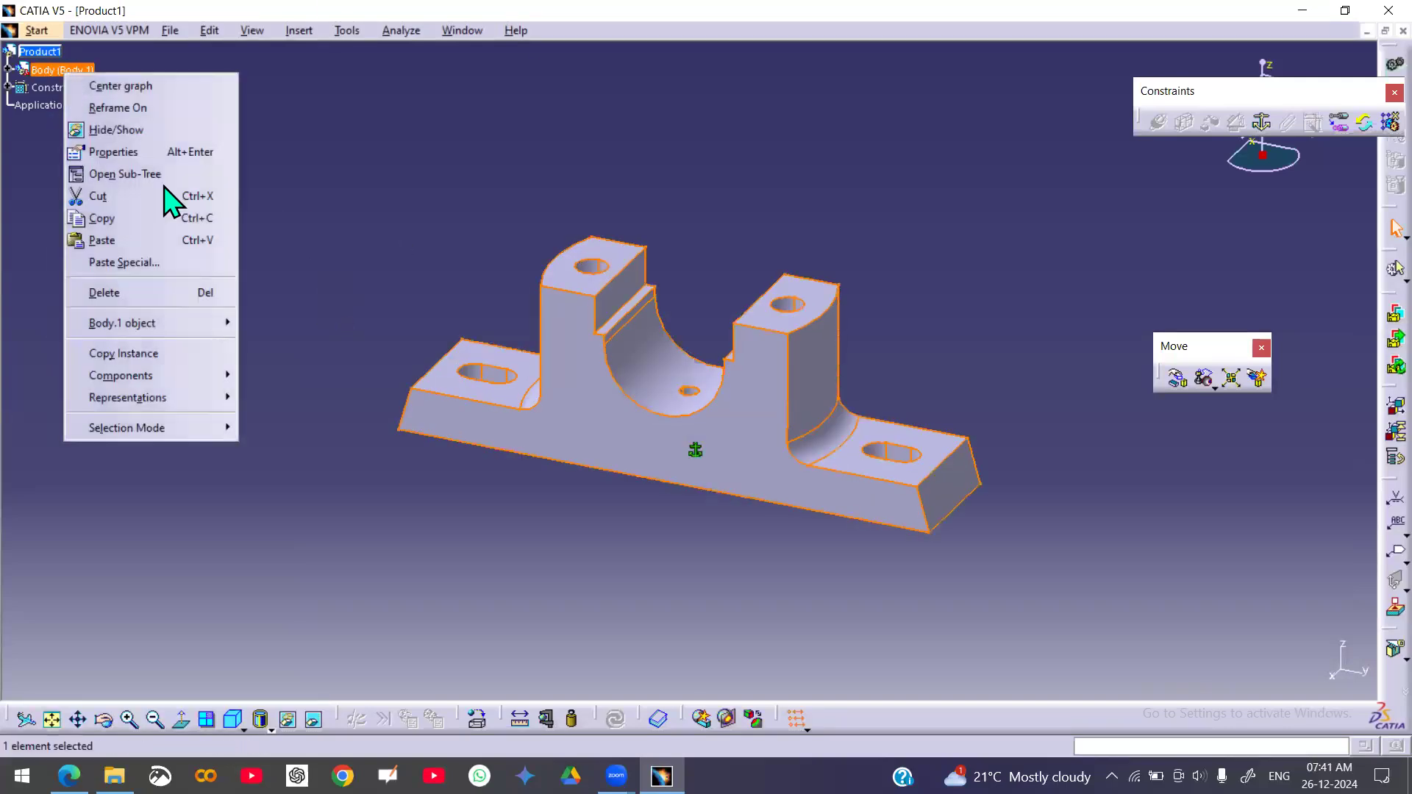
mouse_move(200, 323)
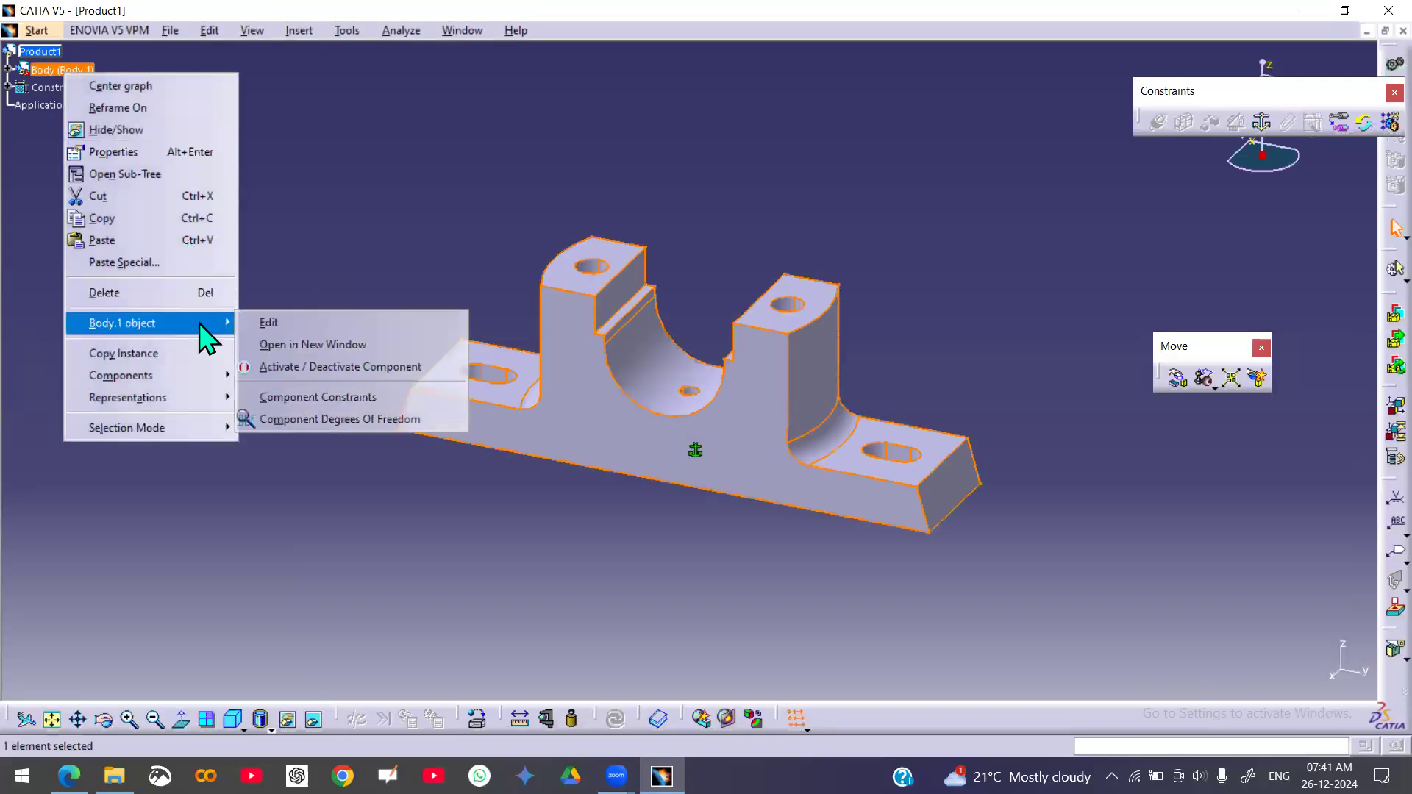
click(325, 423)
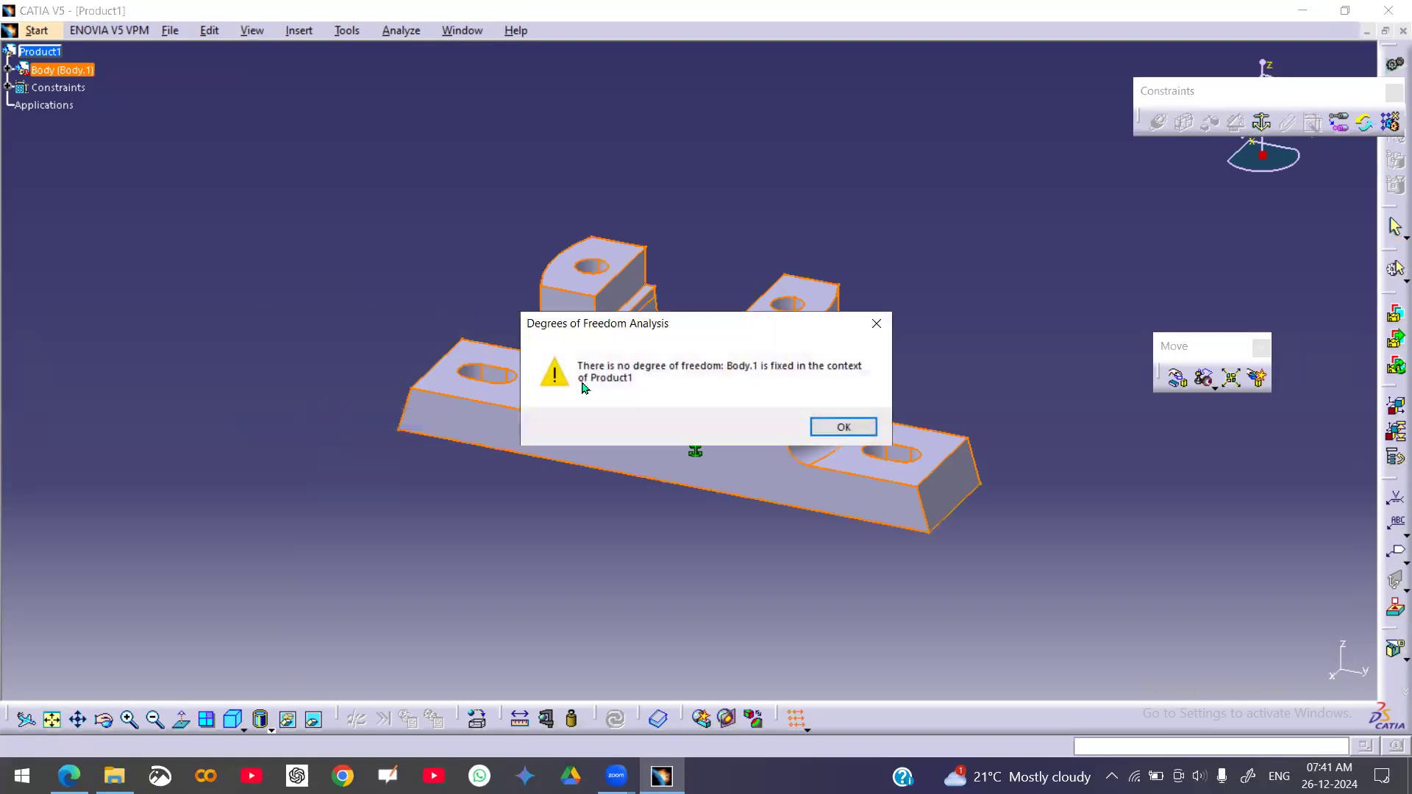
click(873, 429)
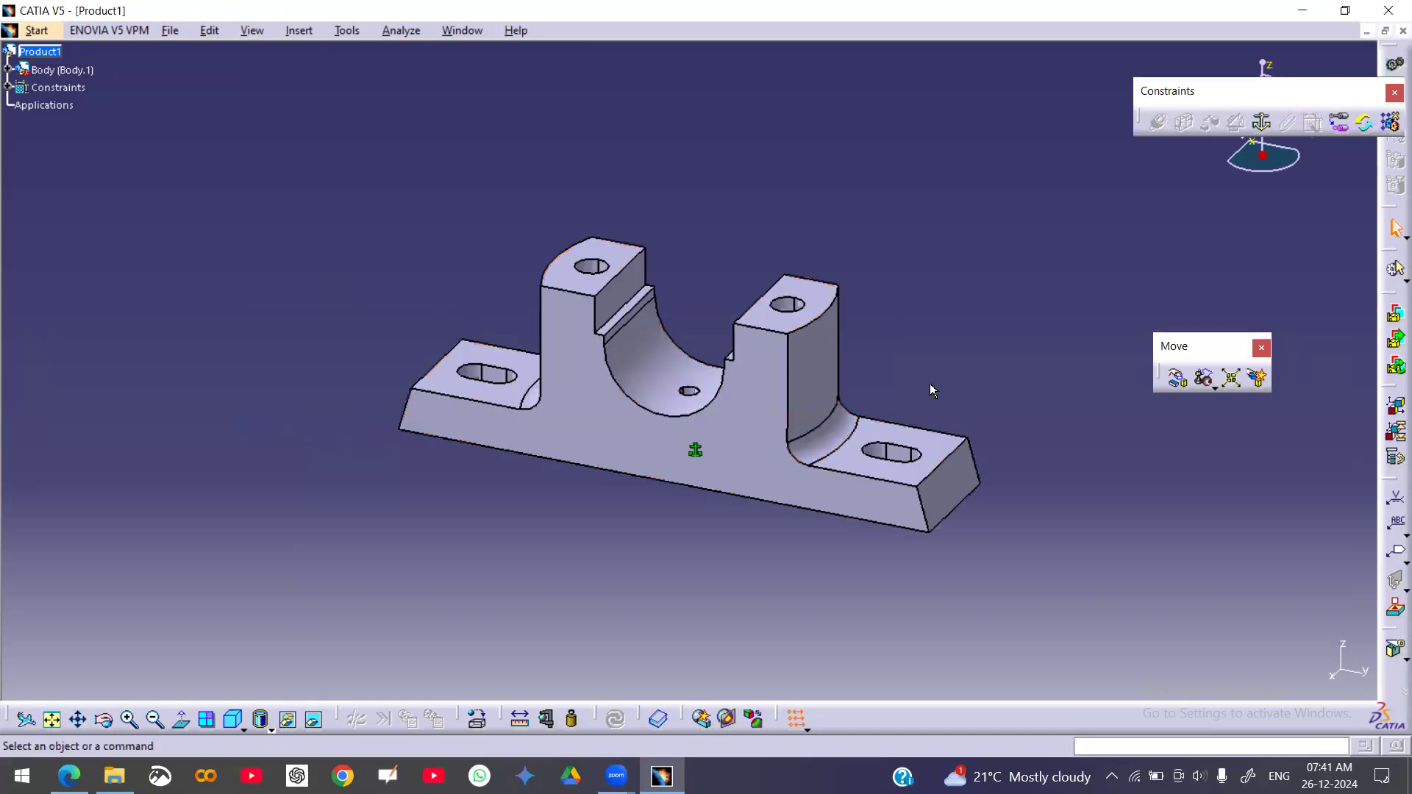
mouse_move(703, 184)
middle_down()
mouse_move(715, 227)
mouse_move(722, 166)
middle_up()
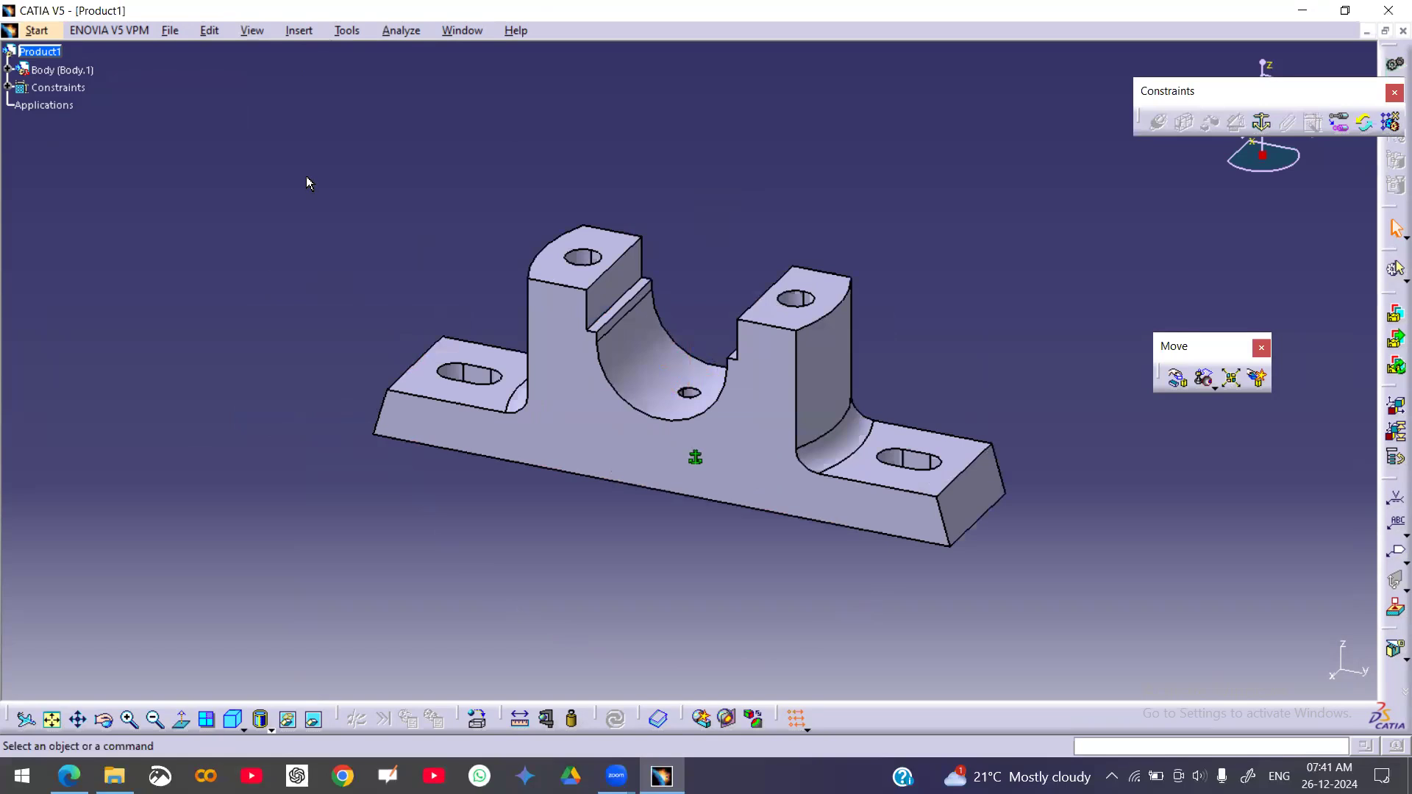
- Switch to File Explorer, view the reference picture Plummer Block.jpg and return to its folder
click(169, 33)
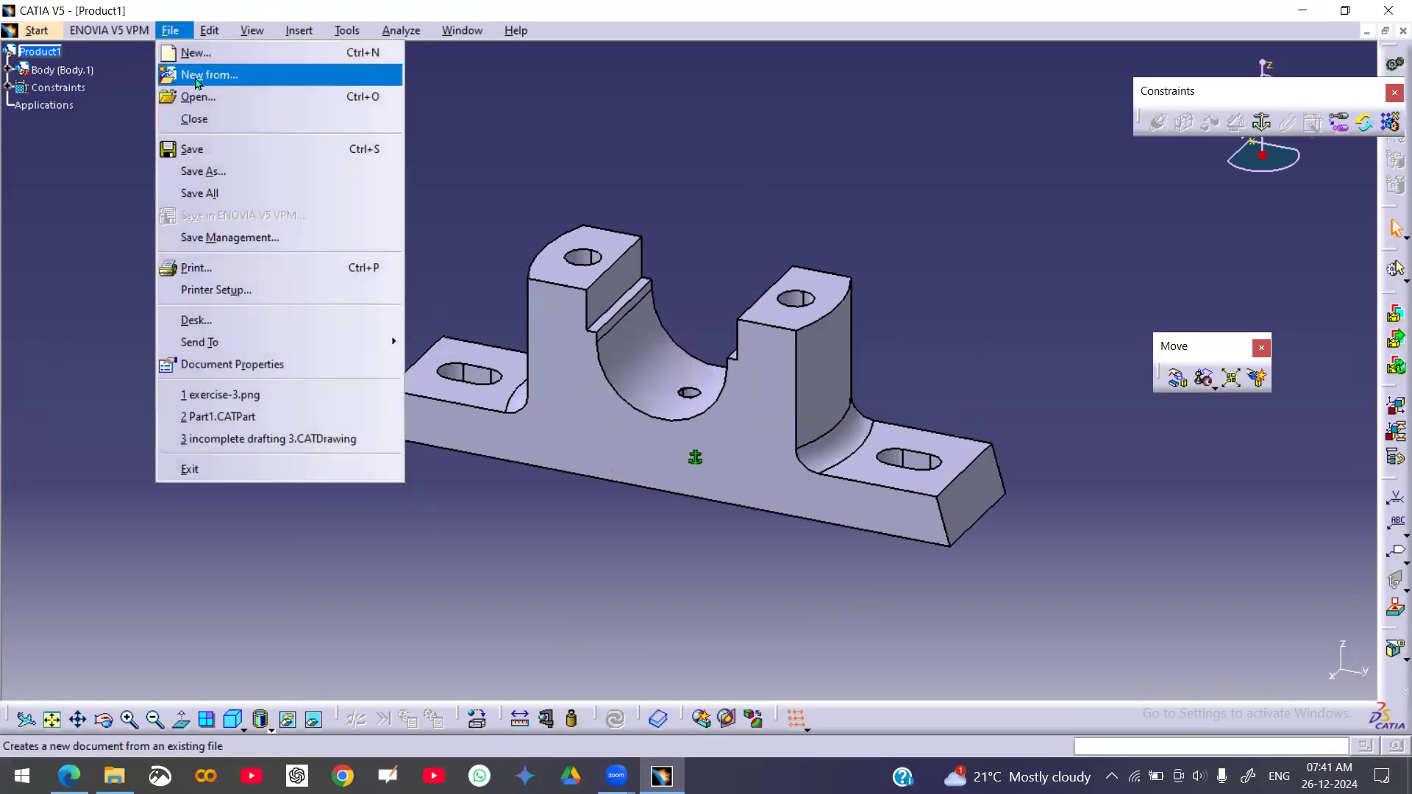
click(496, 152)
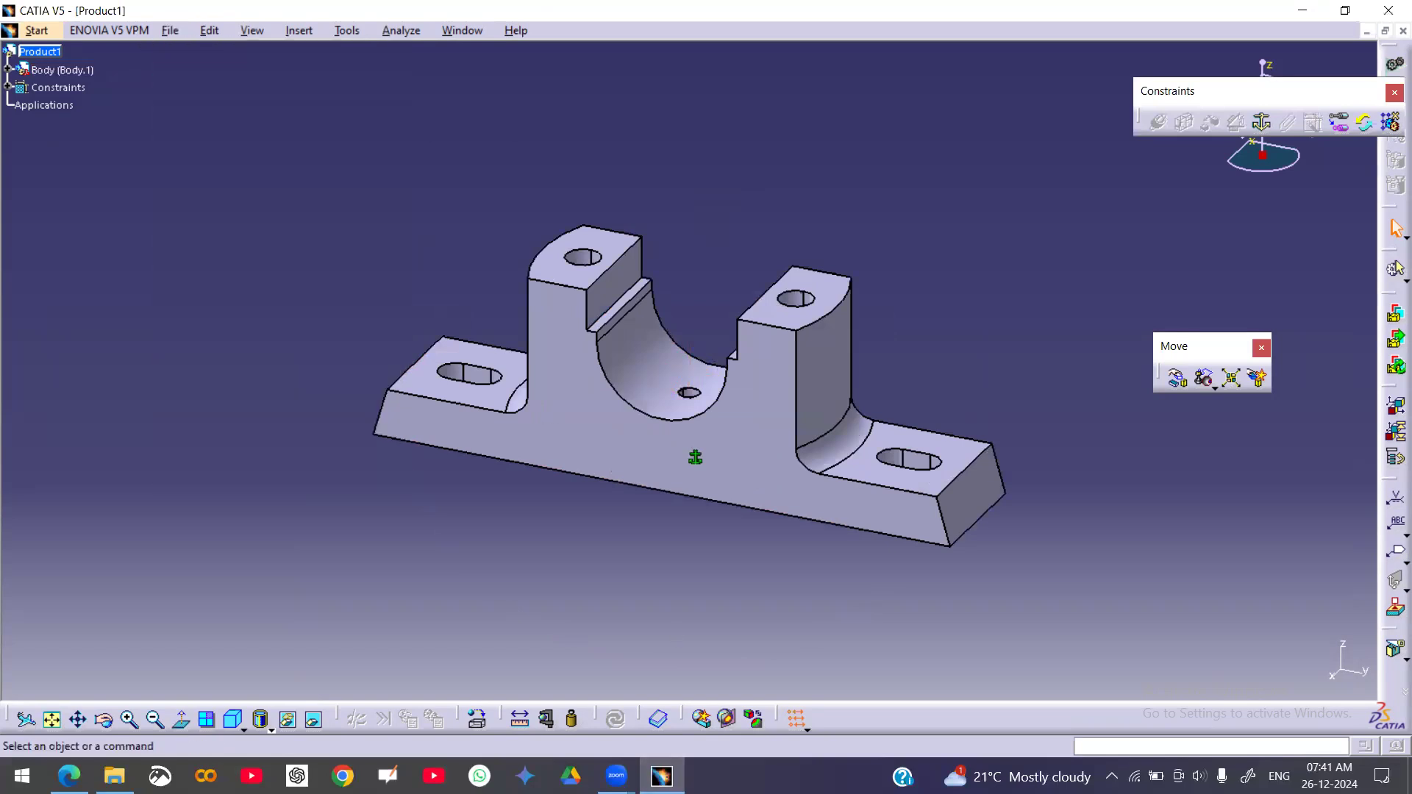
click(114, 775)
double_click(263, 343)
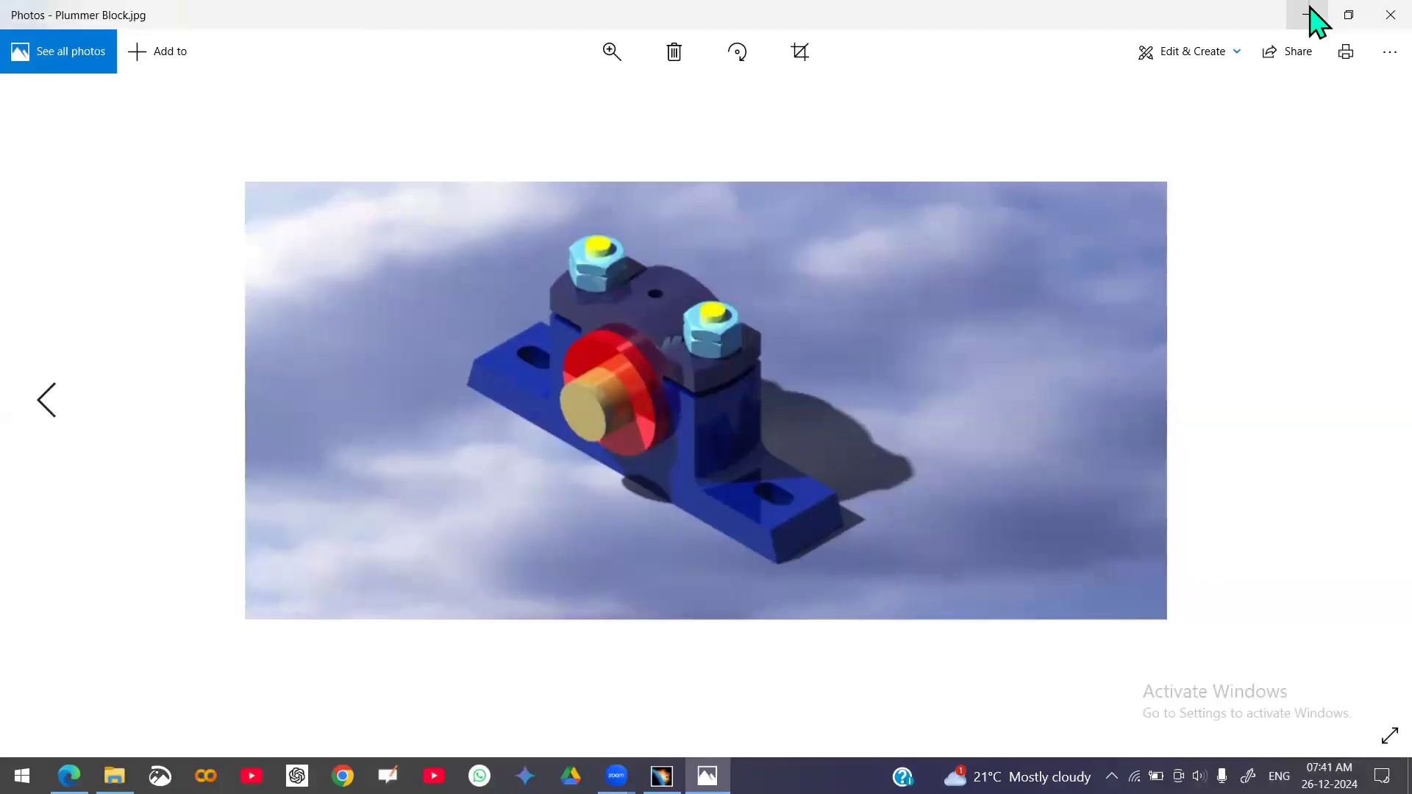
key(alt+Tab)
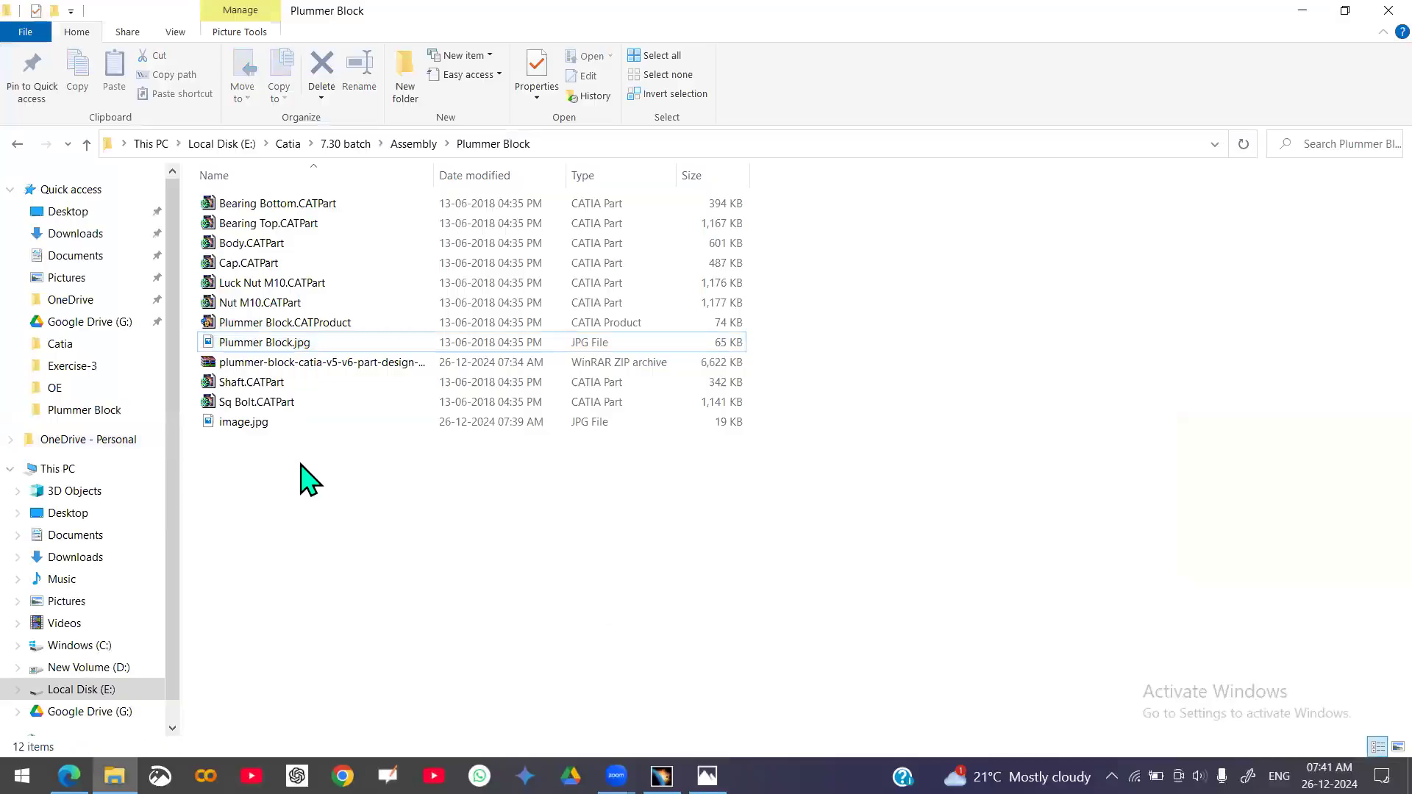
- Open image.jpg from the Plummer Block folder and enlarge it to read the labelled assembly parts
click(259, 422)
double_click(264, 427)
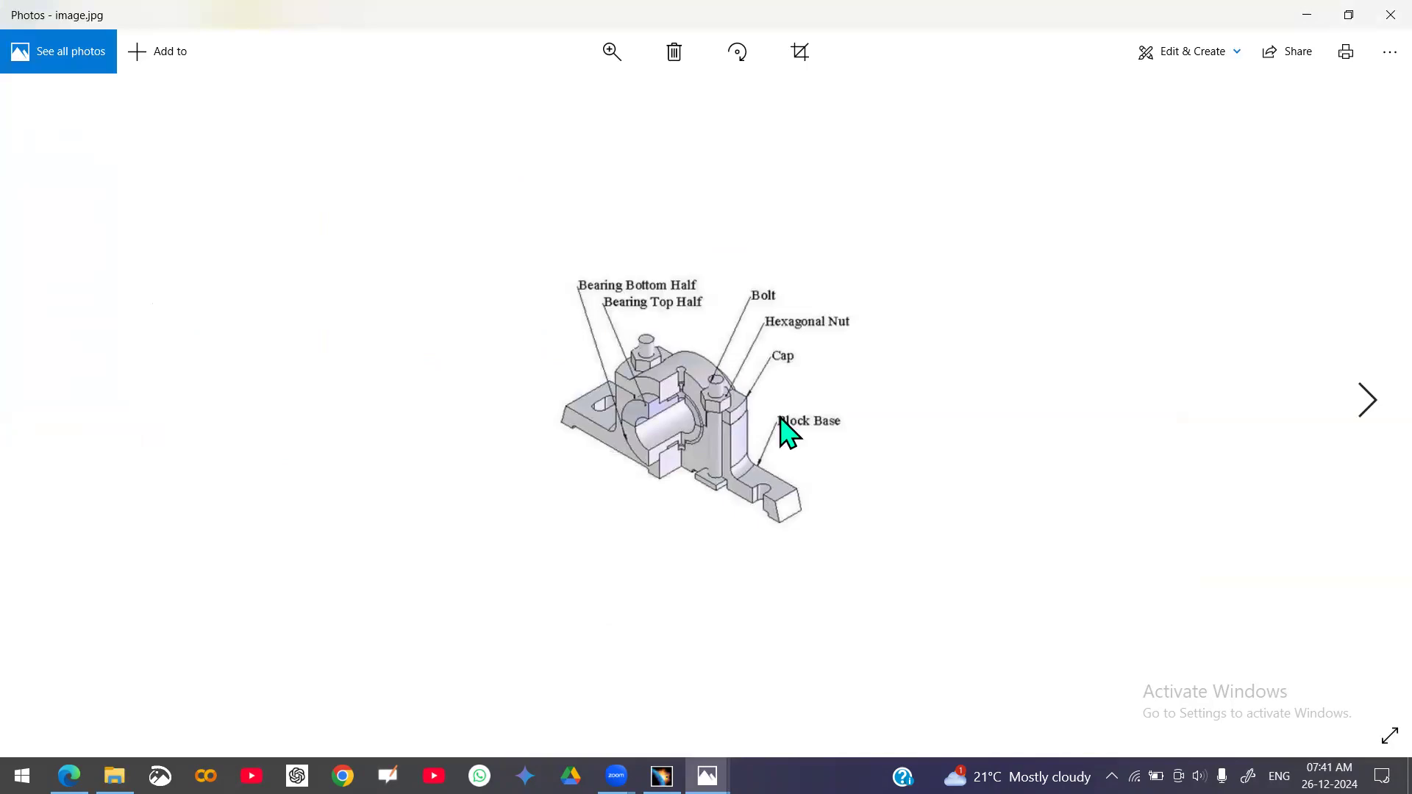
click(625, 48)
click(592, 94)
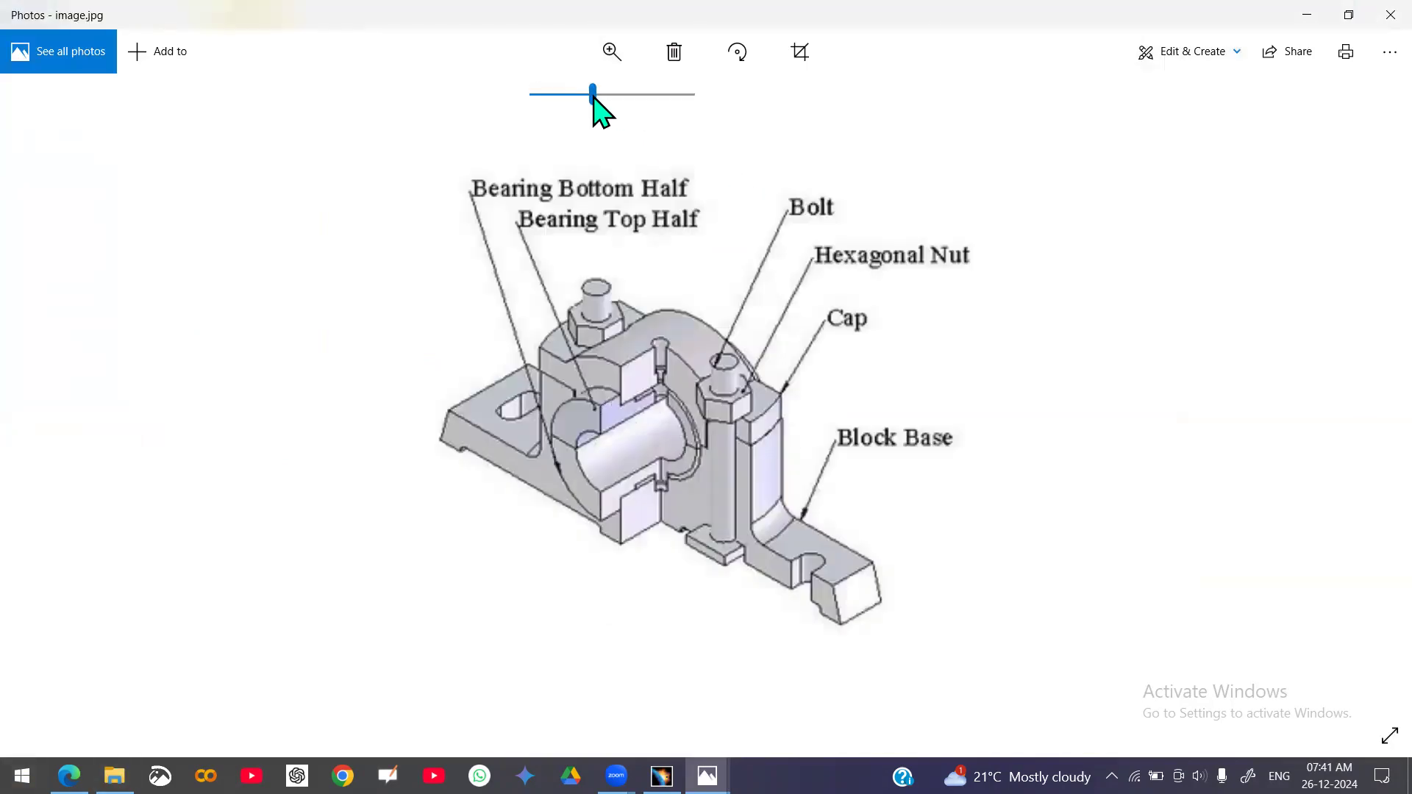
click(615, 94)
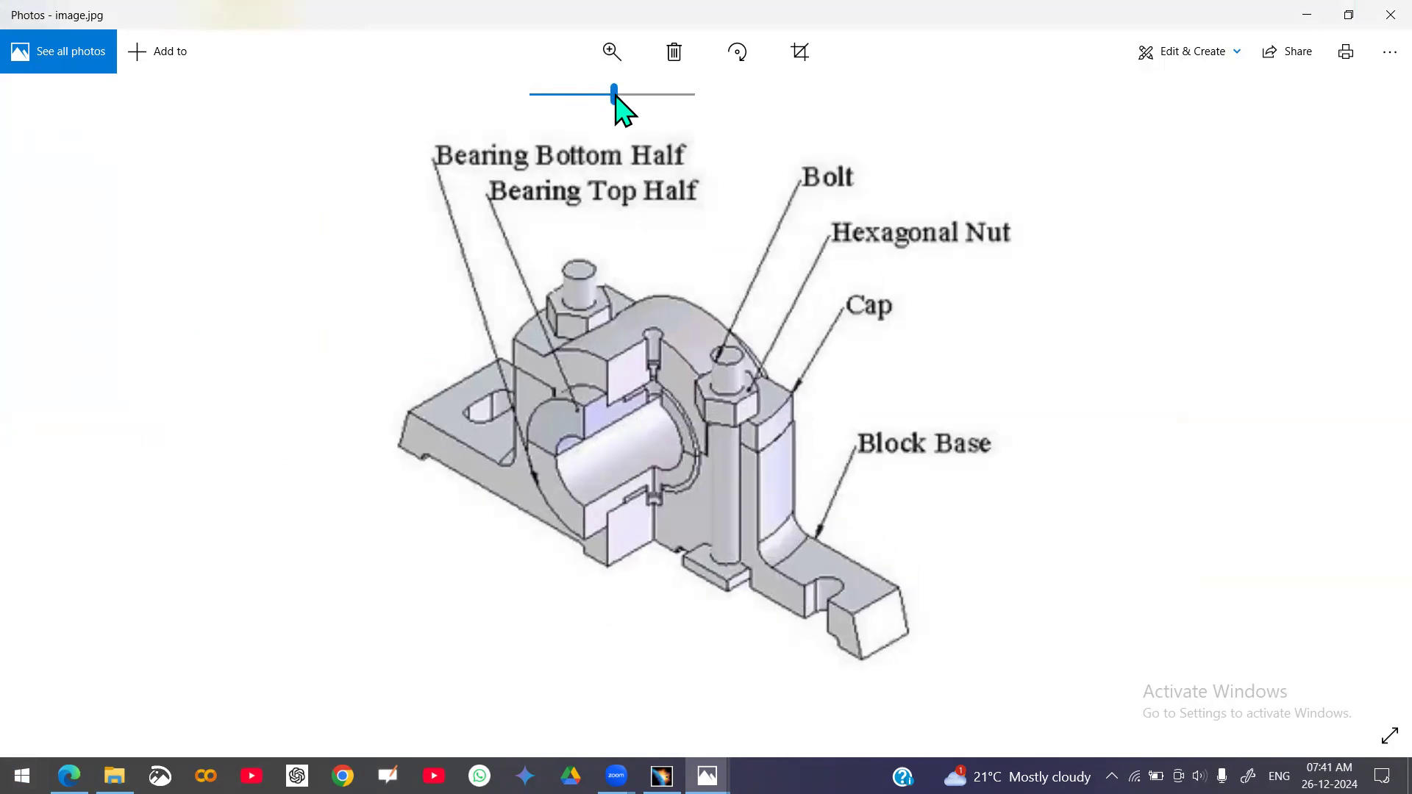
click(626, 94)
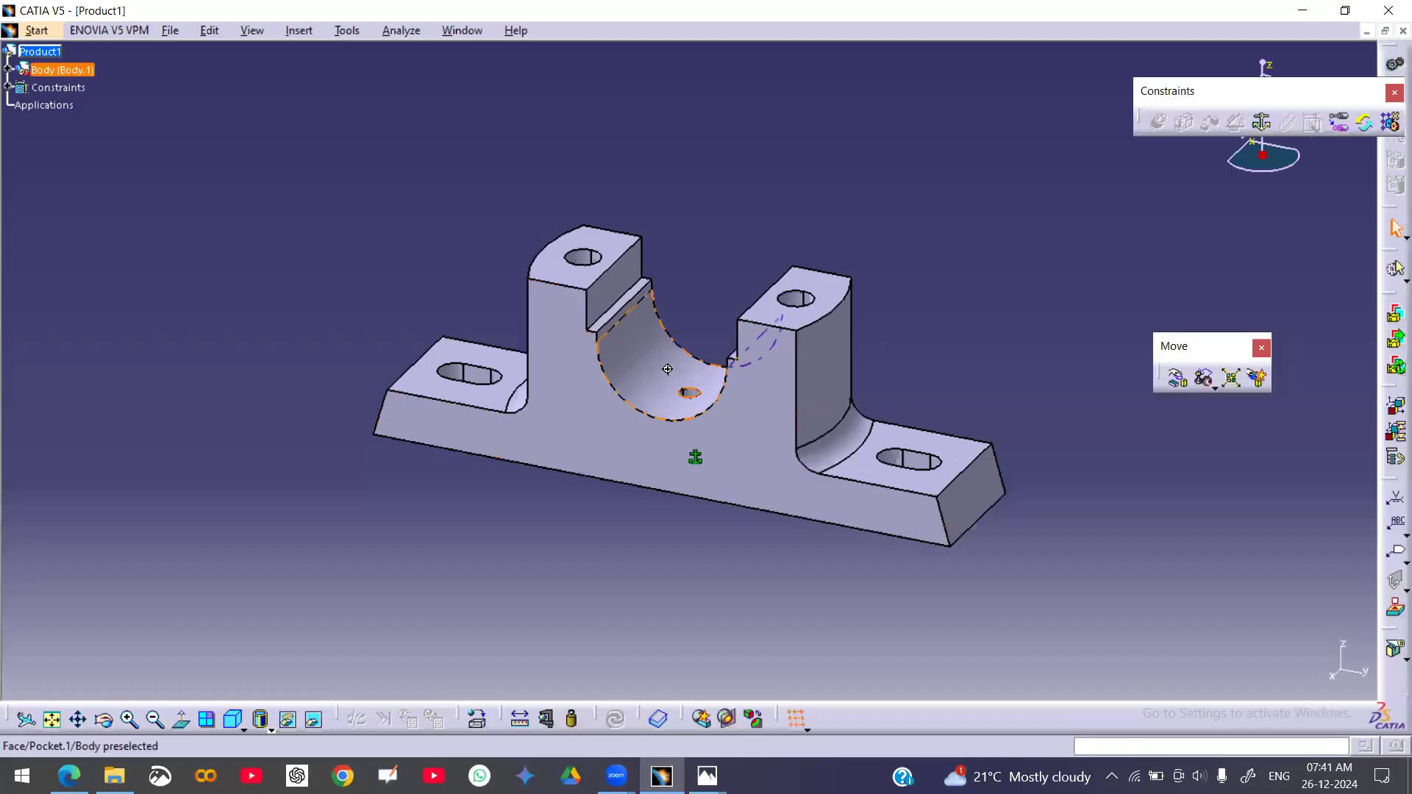
- Close the Plummer Block.jpg picture window and examine the bearing's position in image.jpg
middle_drag(680, 395, 709, 377)
mouse_move(707, 776)
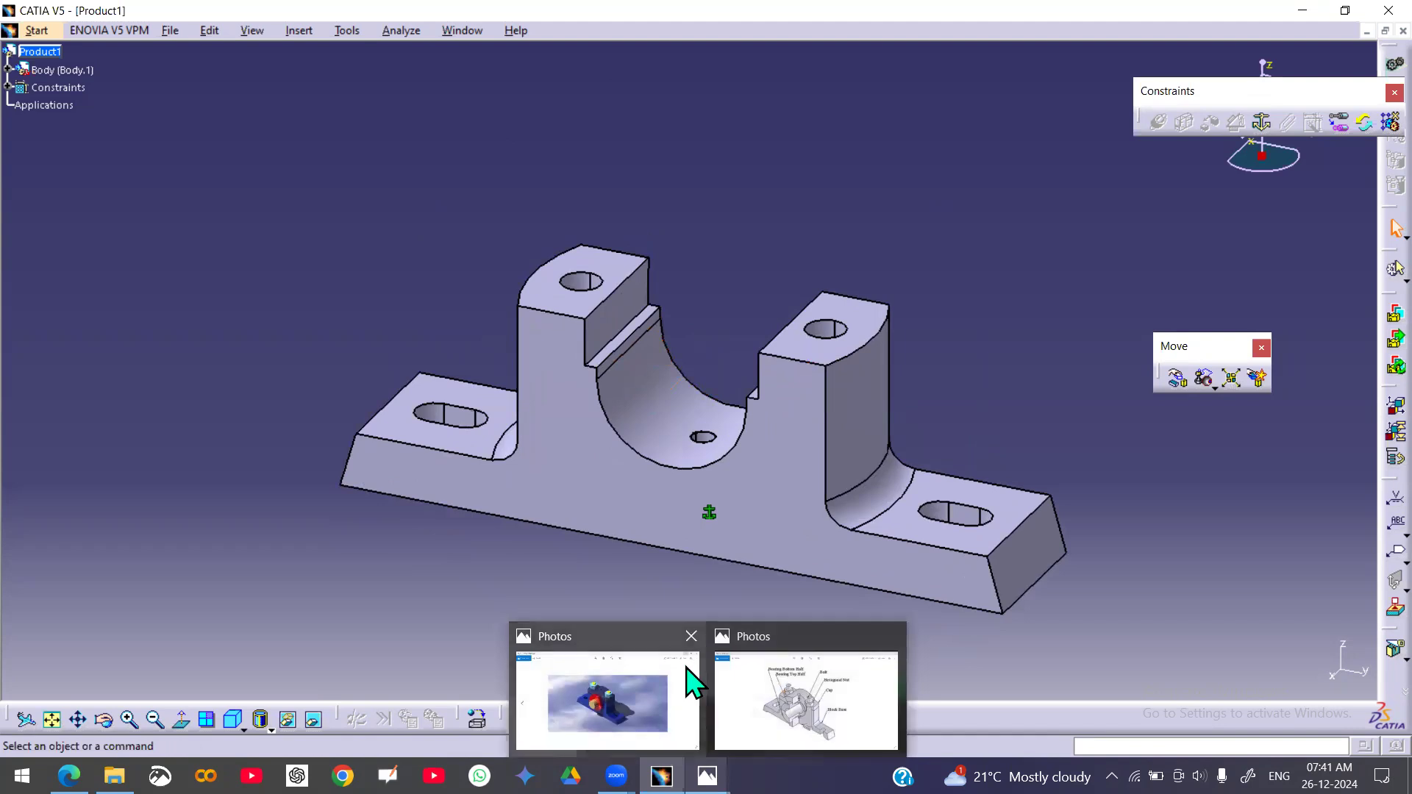
click(692, 637)
click(687, 677)
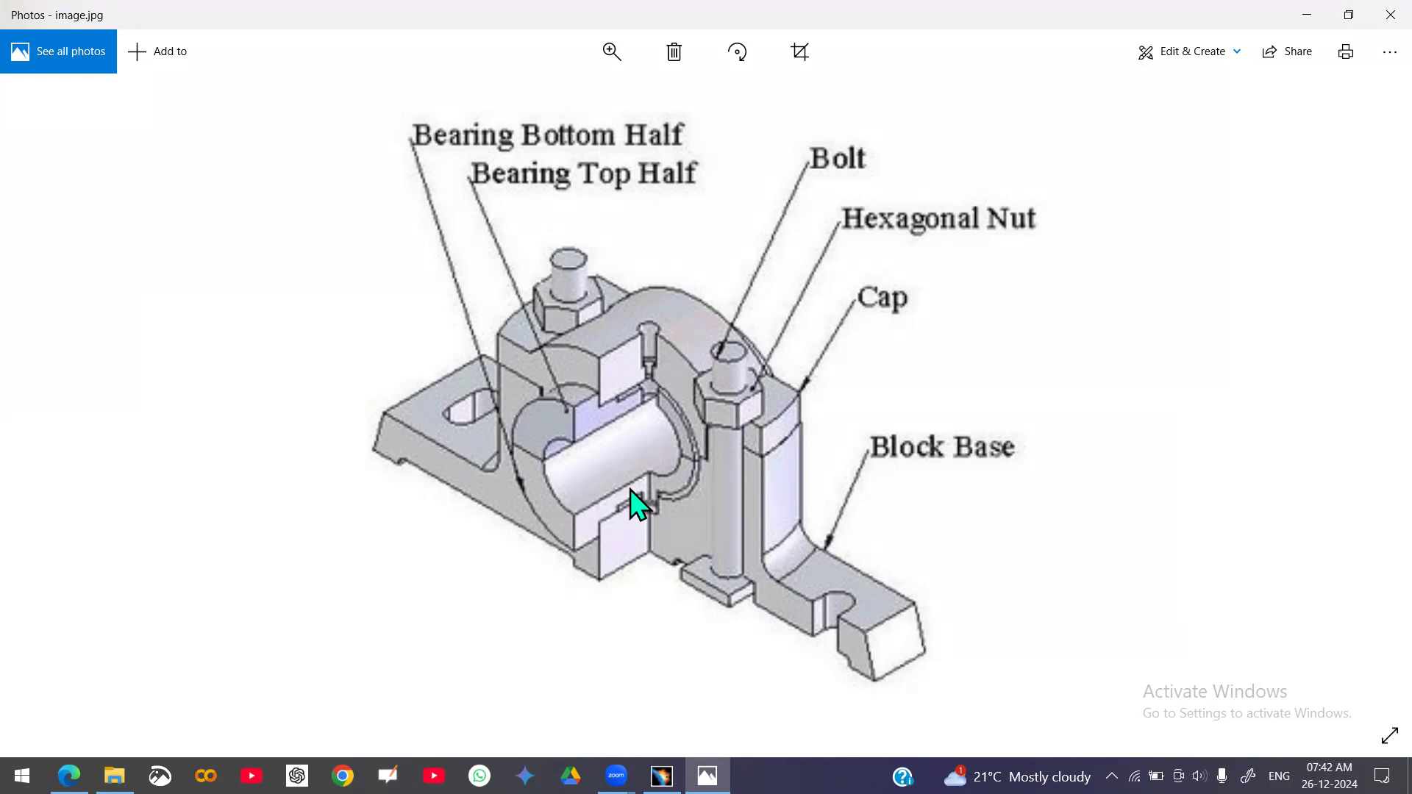
- Switch to CATIA and insert Bearing Bottom.CATPart into Product1 as an existing component
click(662, 776)
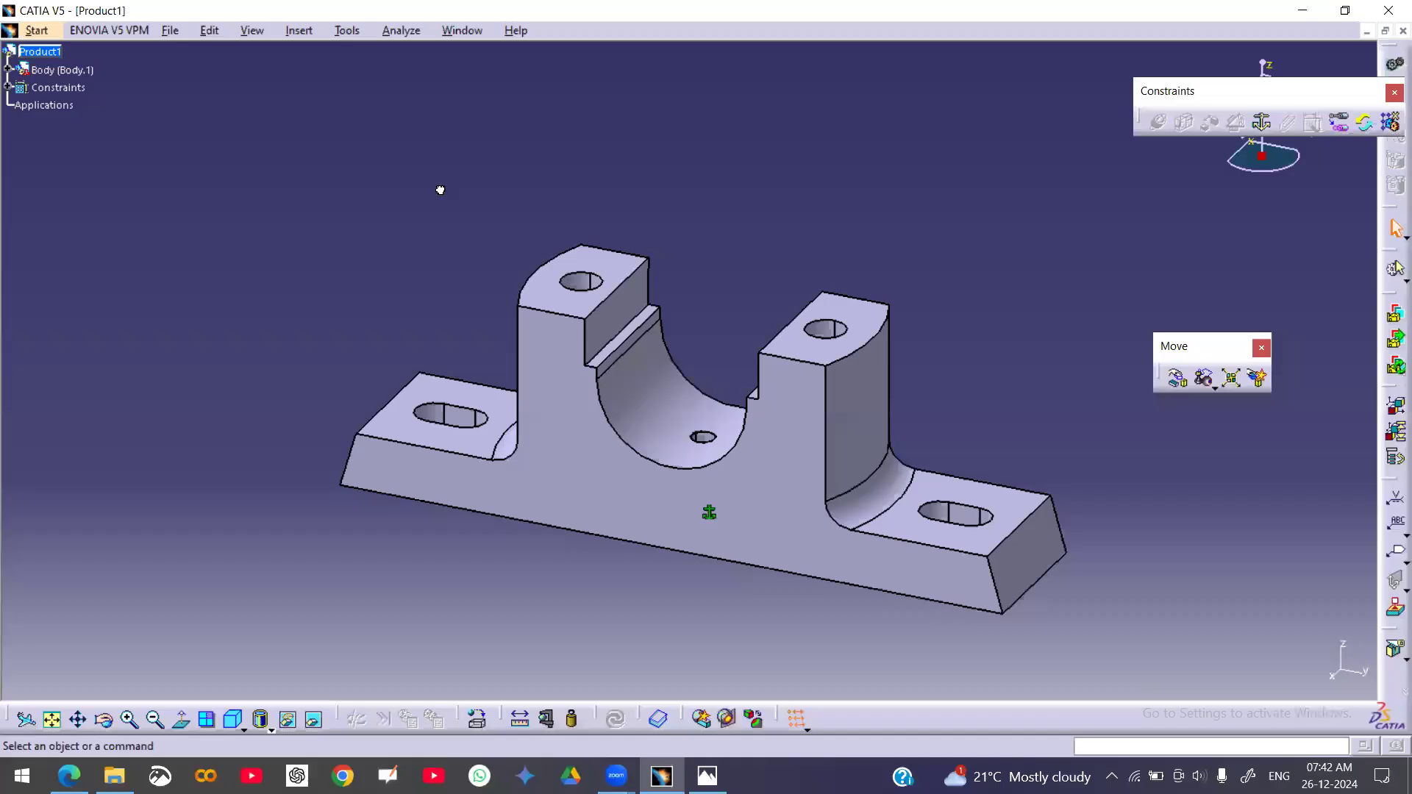
right_click(34, 50)
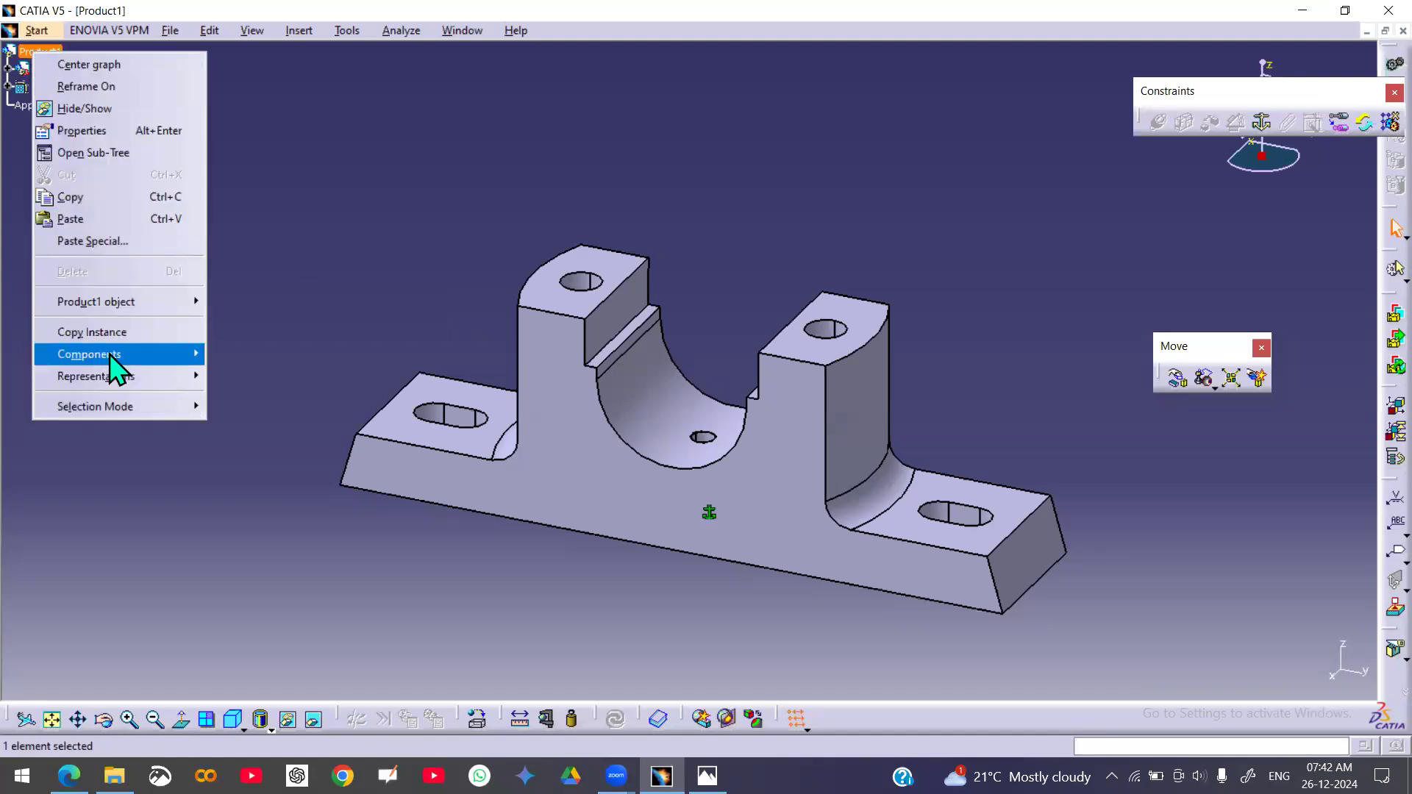
mouse_move(116, 356)
click(254, 442)
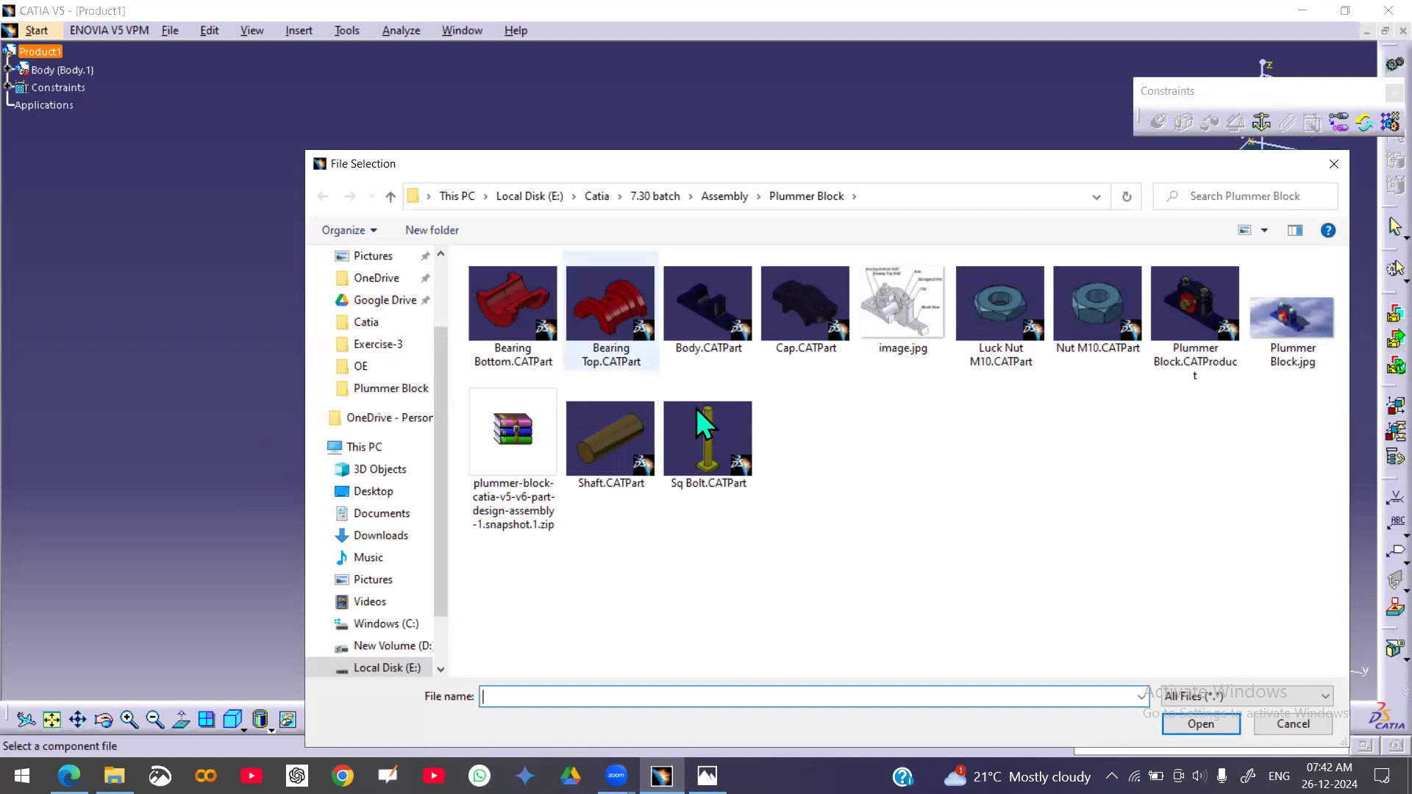
double_click(515, 342)
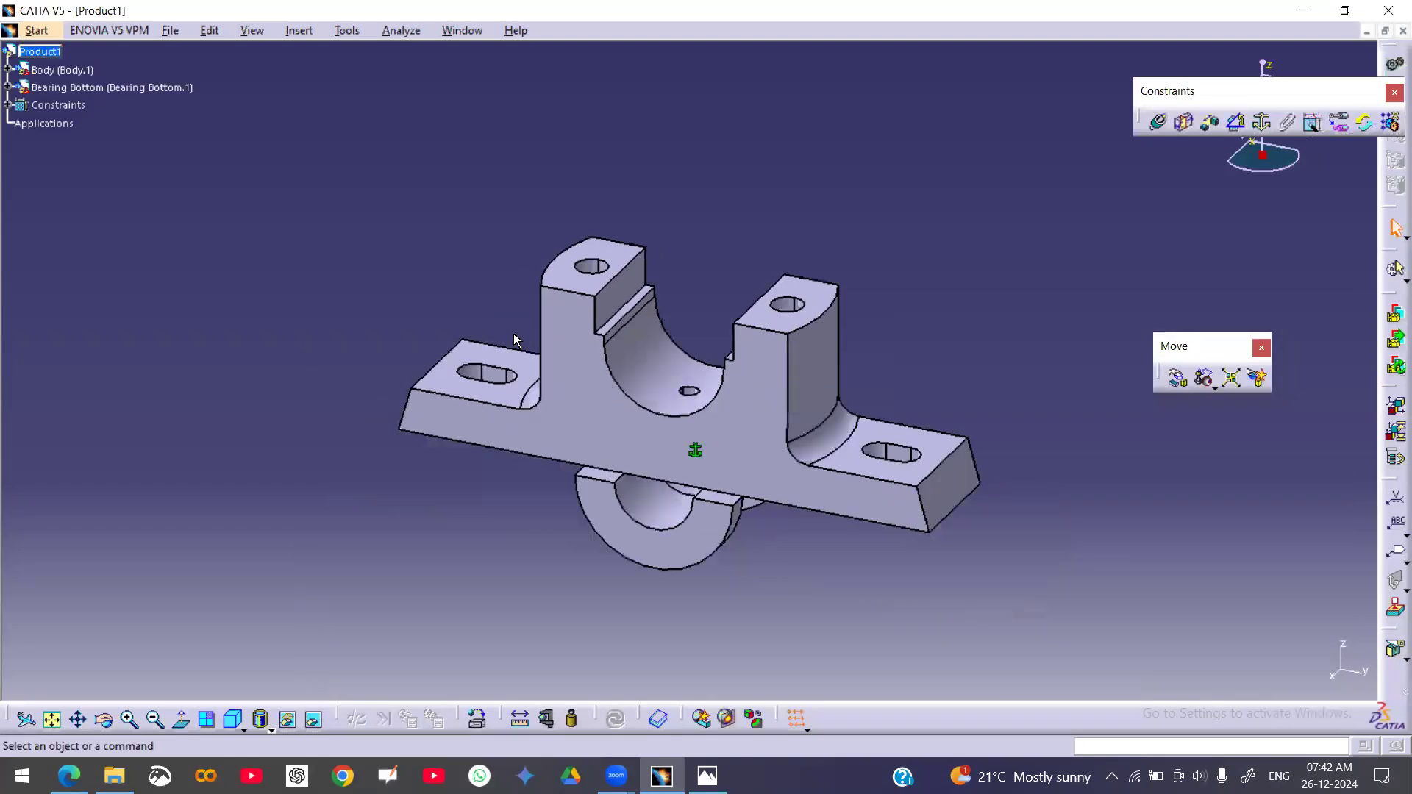
middle_drag(450, 513, 418, 293)
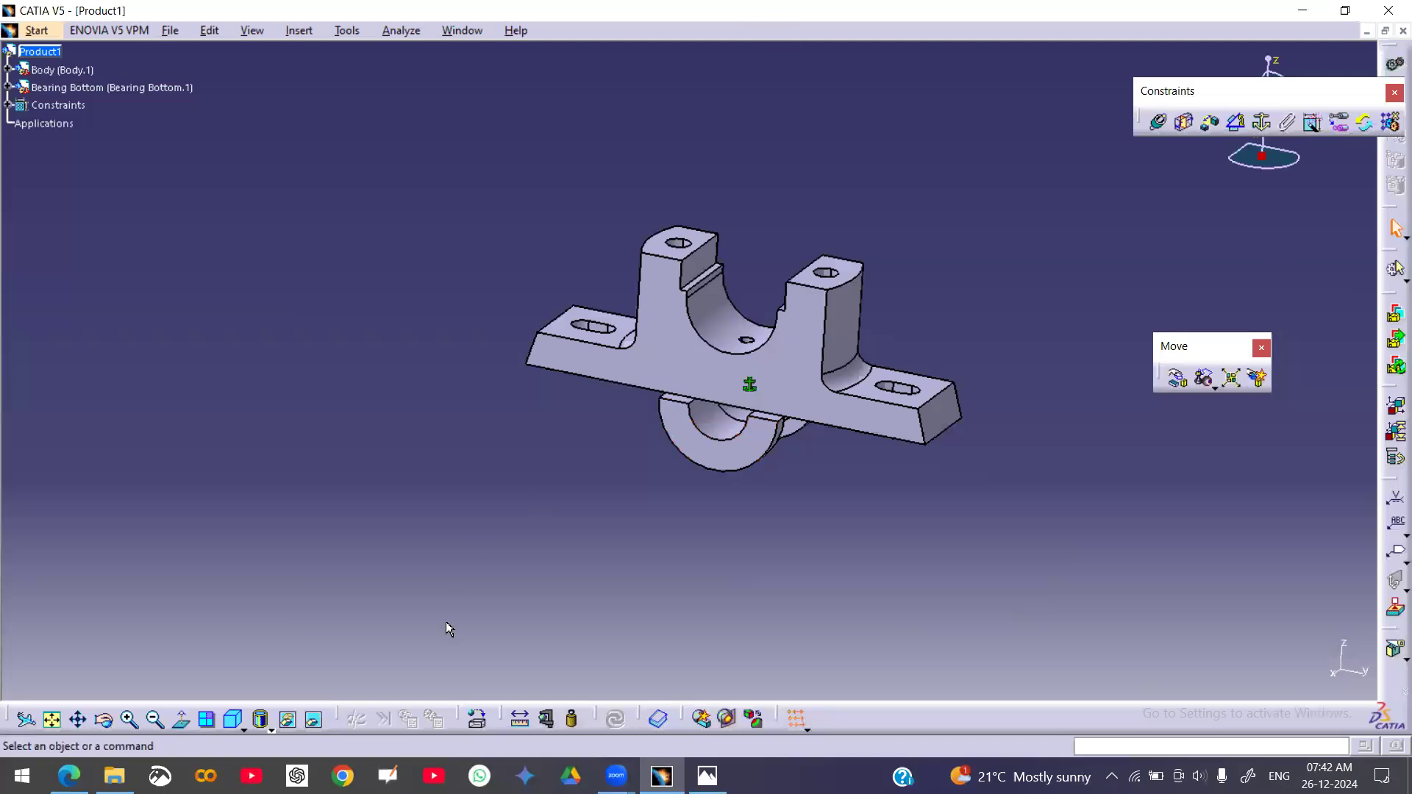
- Display the Graphic Properties tools and colour the Bearing Bottom component yellow
right_click(1356, 634)
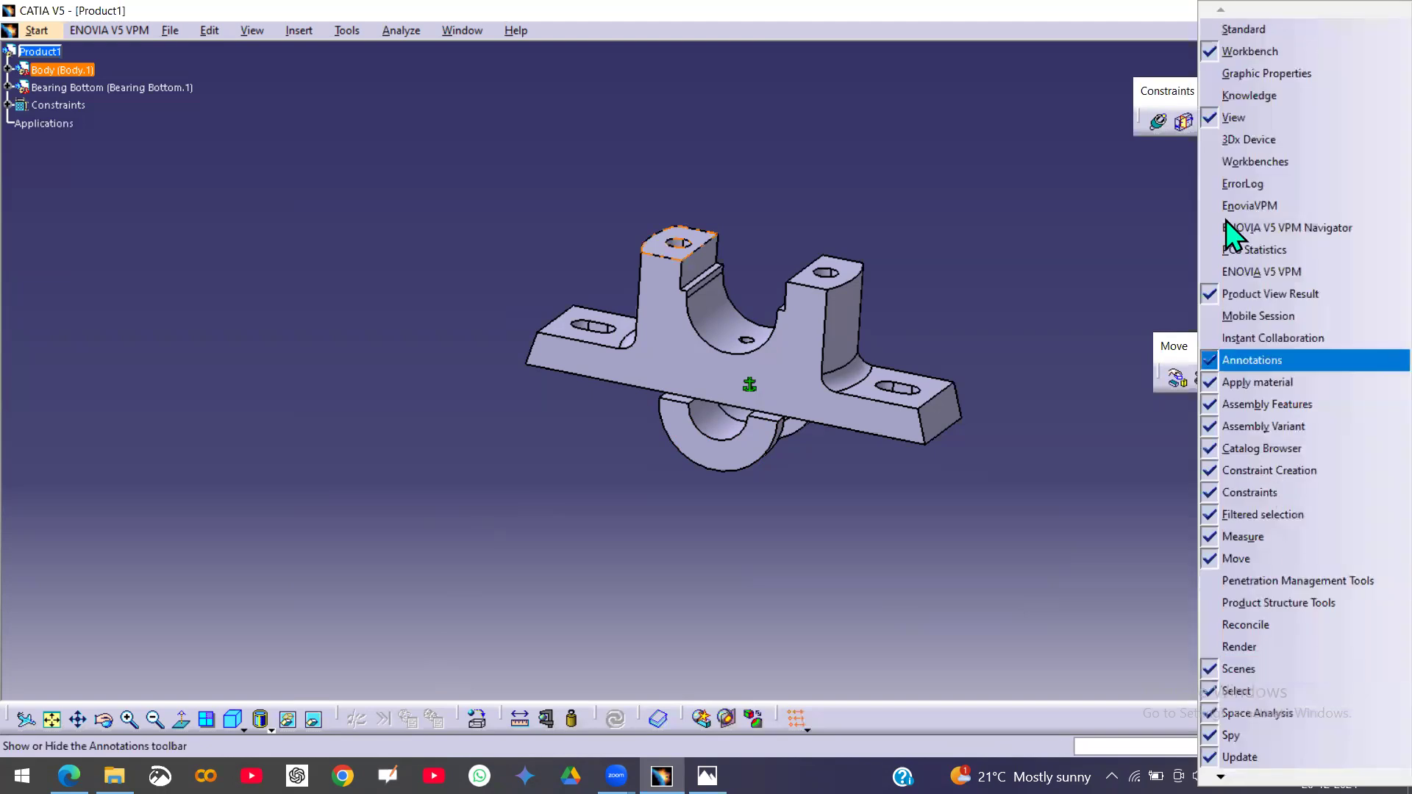
click(1273, 73)
click(57, 122)
click(67, 57)
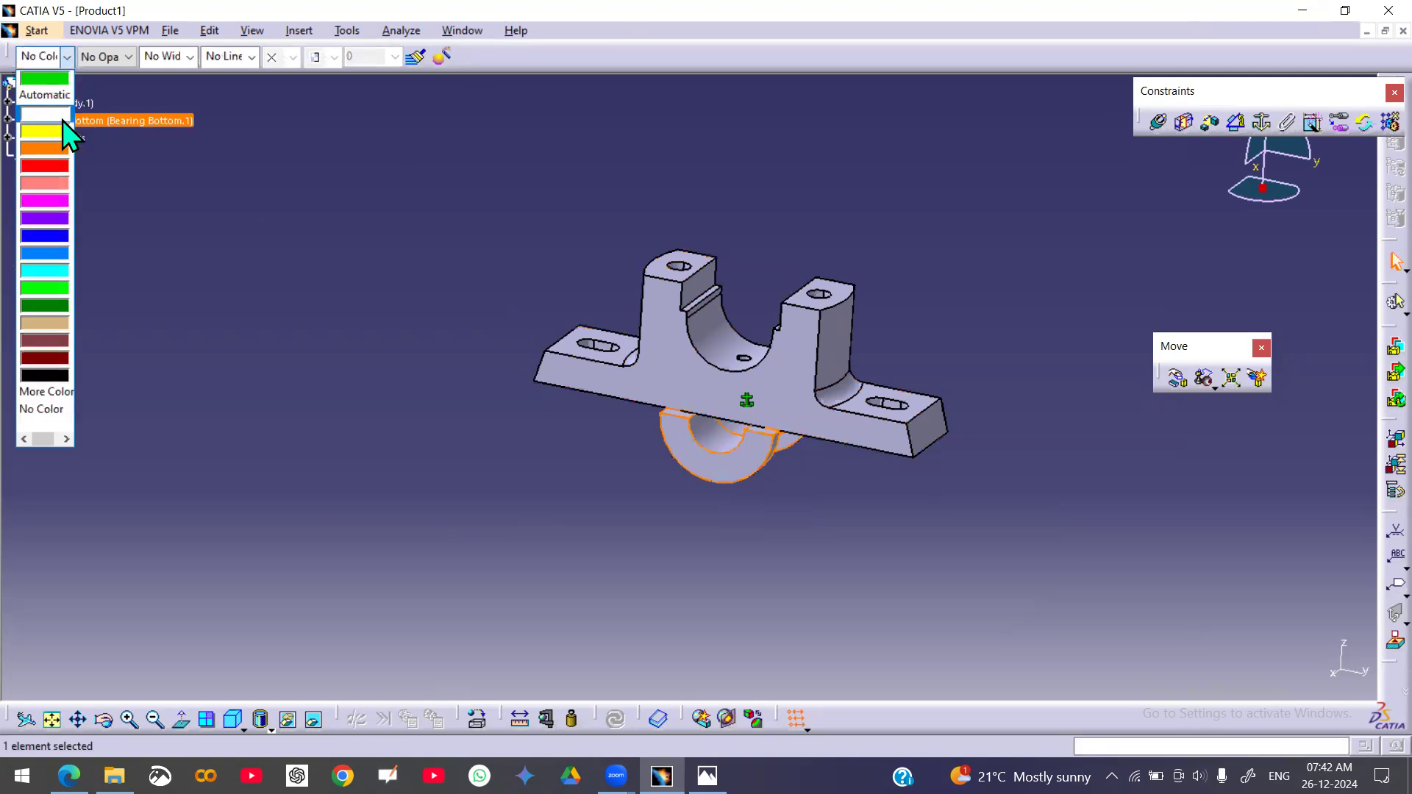
click(58, 134)
click(303, 243)
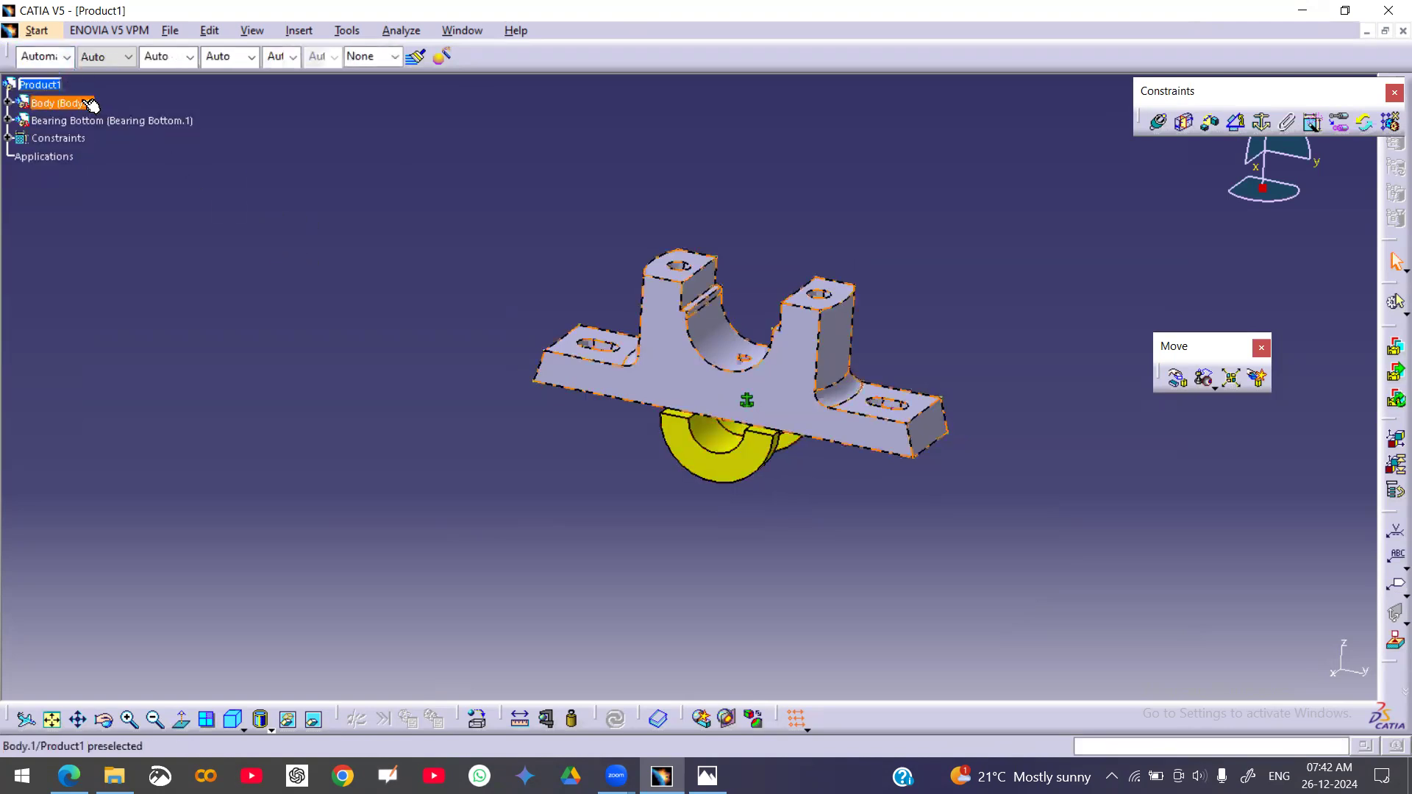
- Colour the Body component blue
click(67, 57)
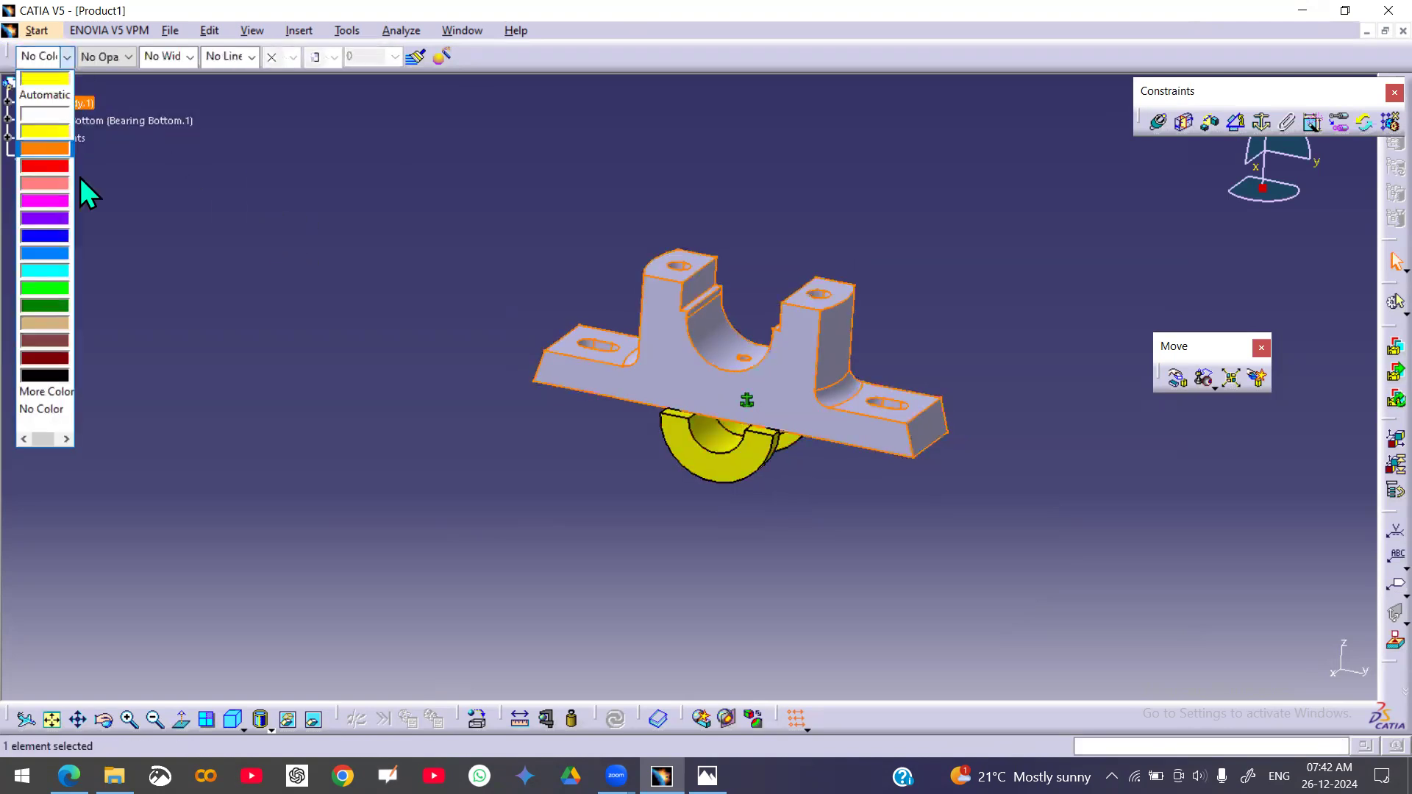
click(59, 231)
click(314, 267)
- Move the Bearing Bottom out of the body along the X axis, then shift it in the YZ plane with Manipulation
middle_drag(361, 375, 886, 272)
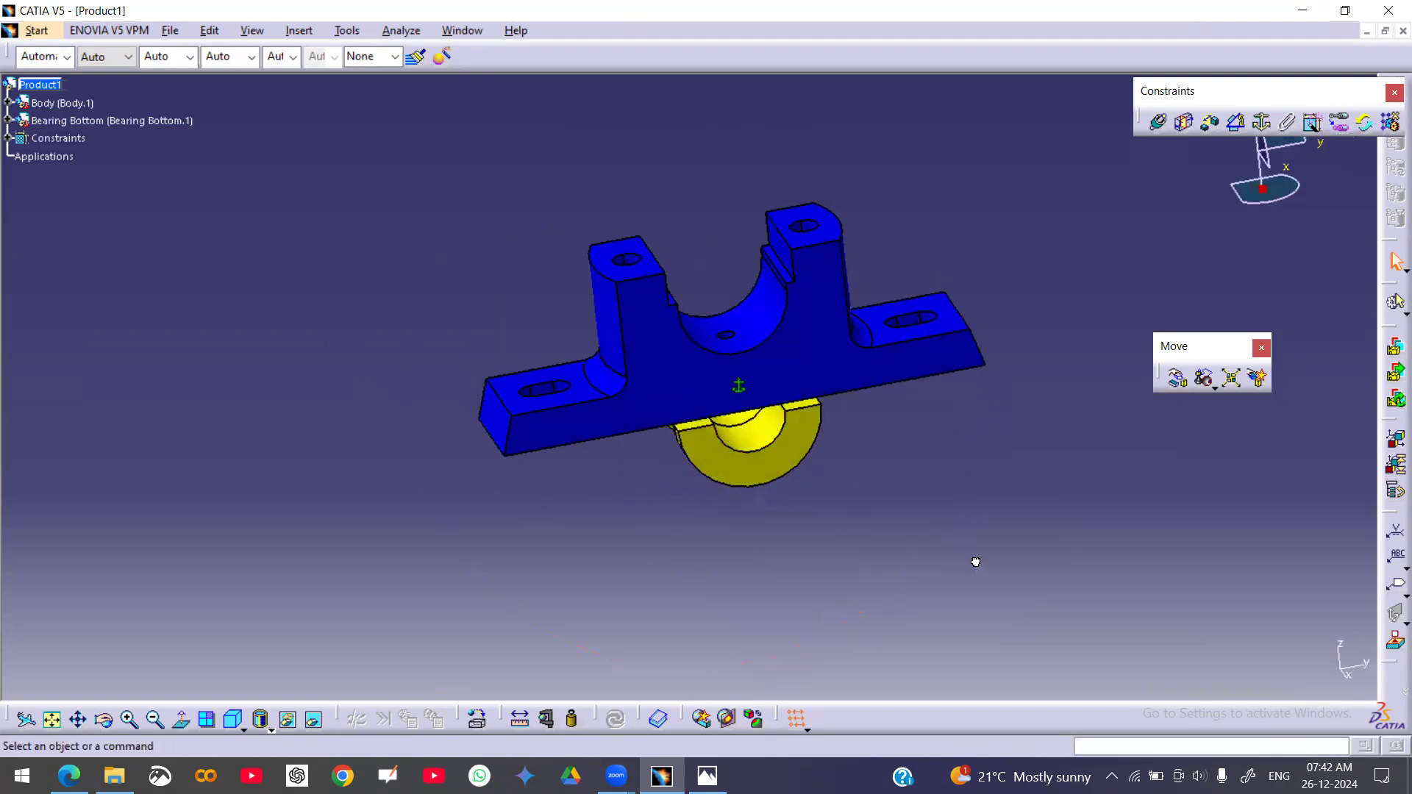
click(1176, 378)
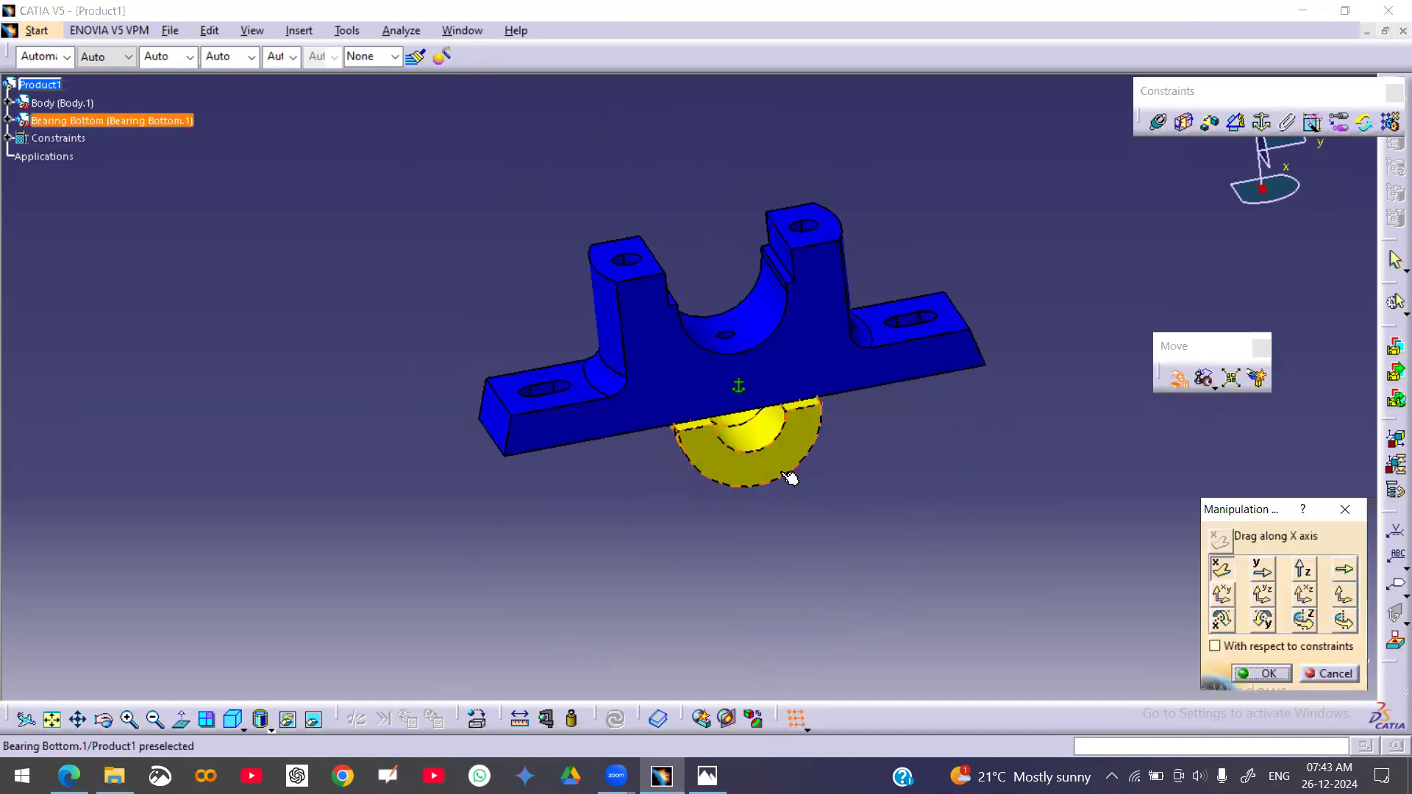
drag(772, 456, 650, 129)
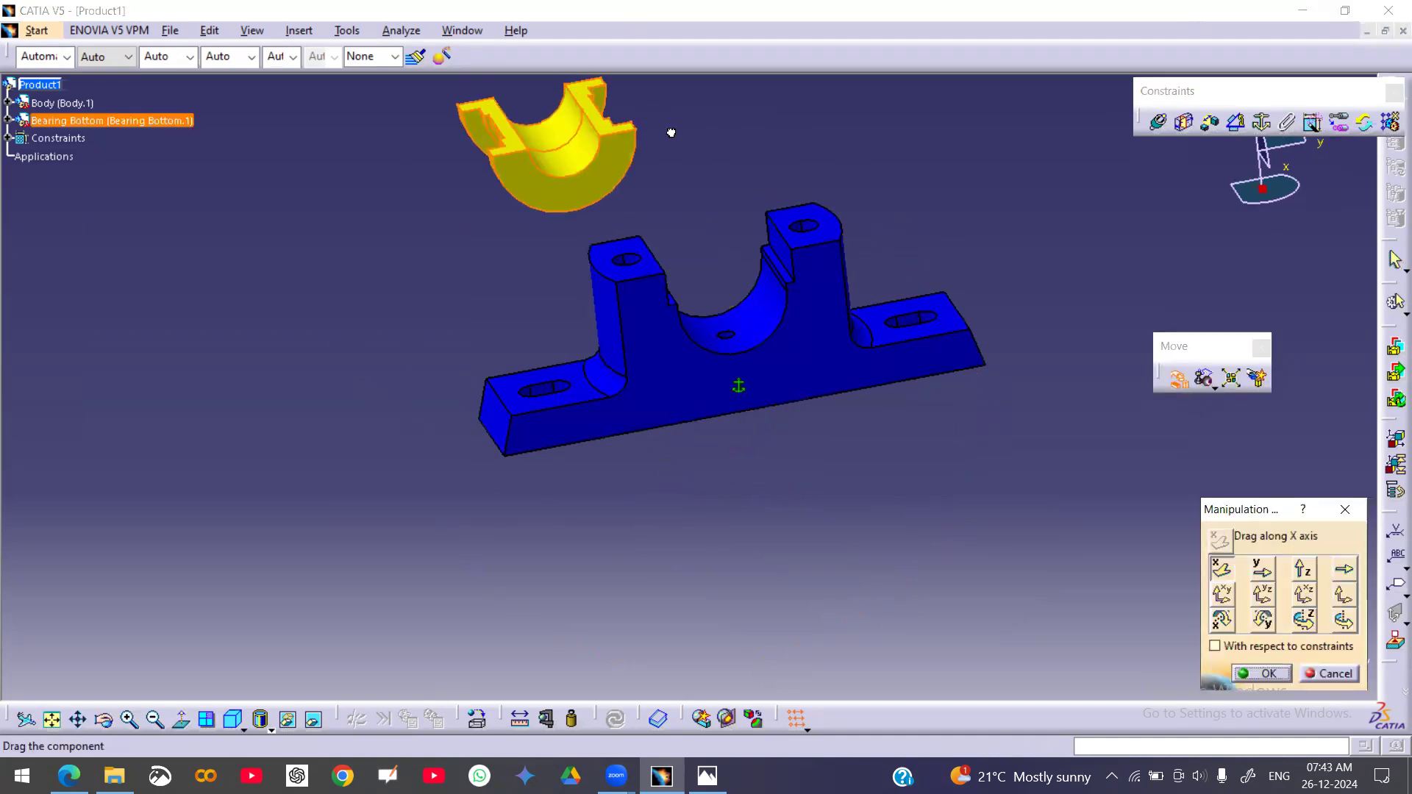
click(1263, 594)
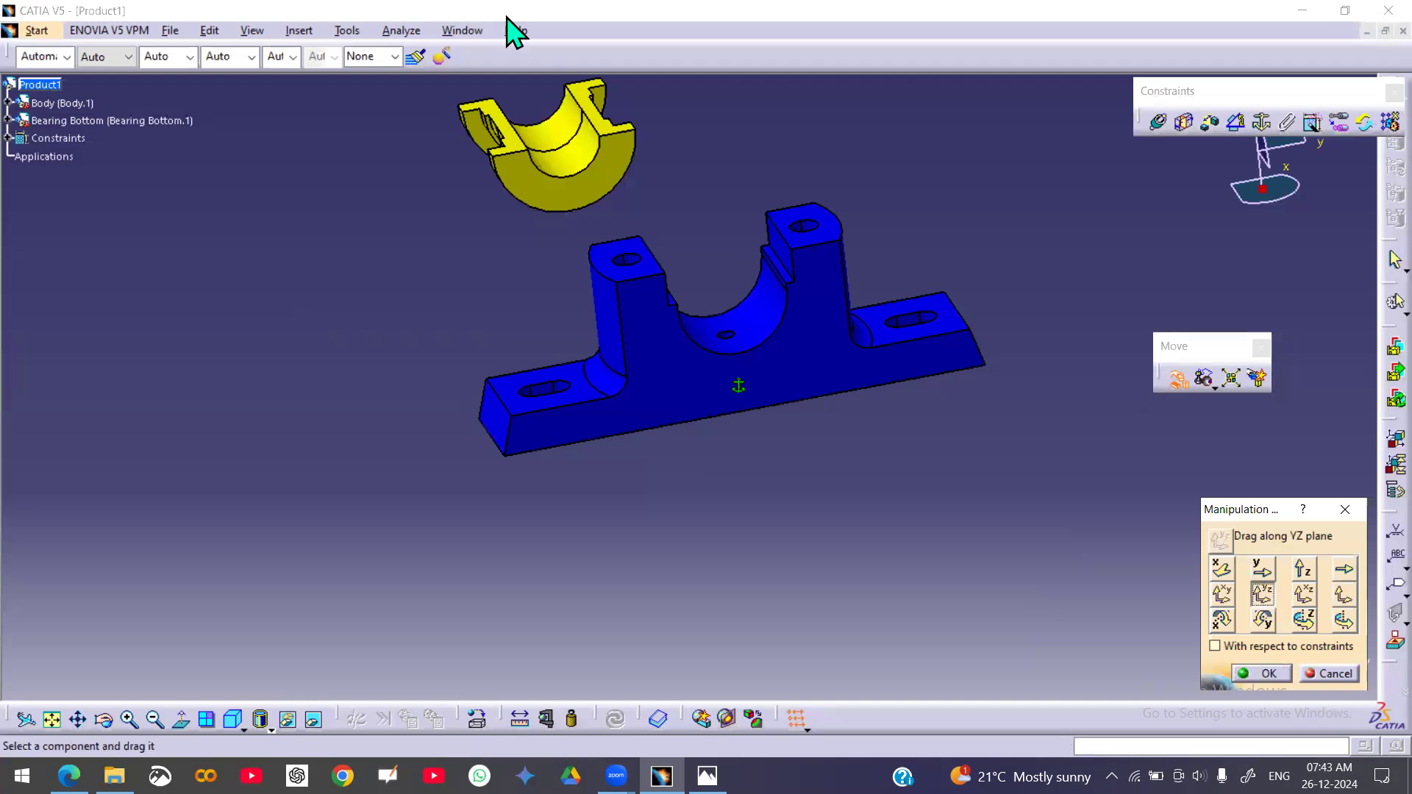
drag(583, 142, 705, 158)
middle_drag(794, 482, 700, 531)
drag(944, 151, 746, 171)
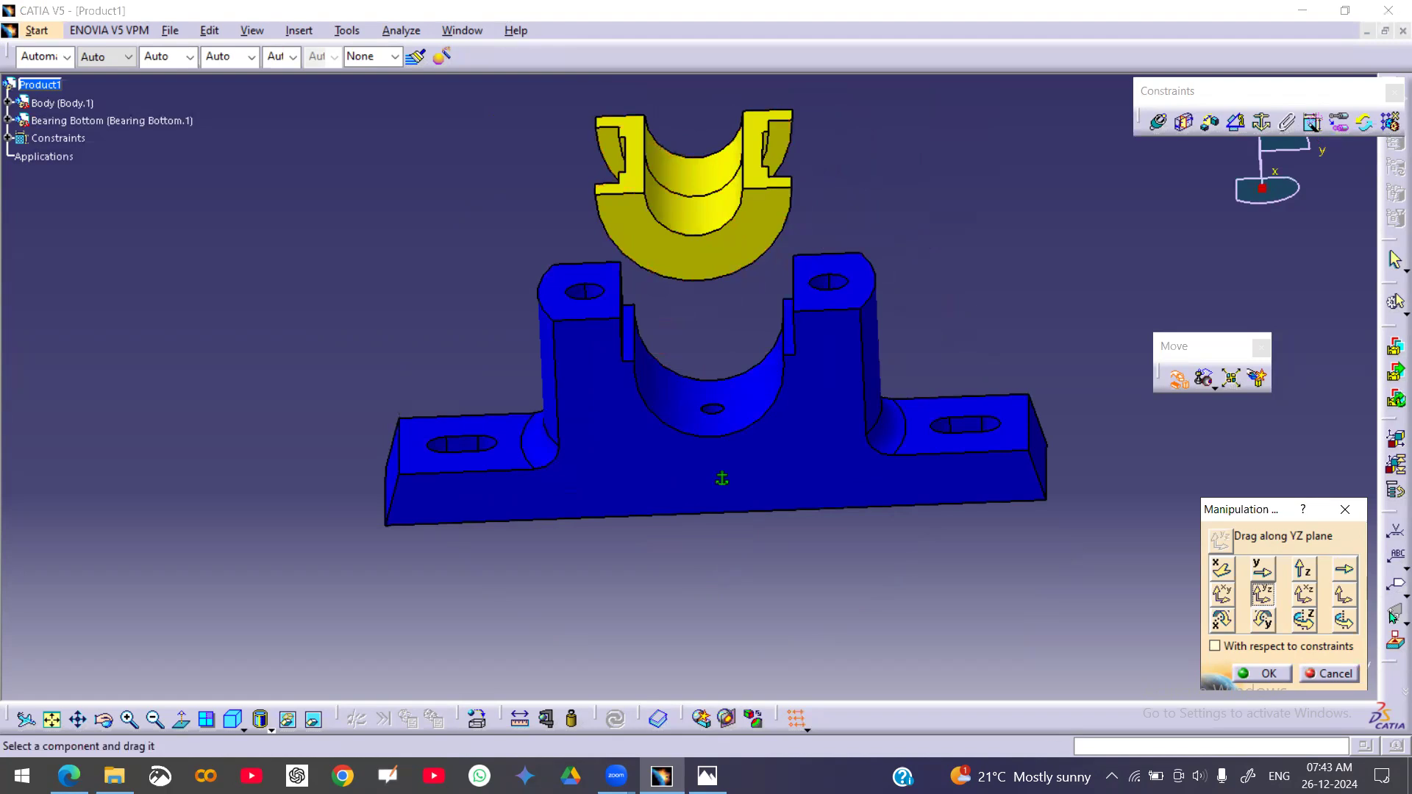
key(Escape)
- Reposition the Bearing Bottom along the X, Y and Z axes so it sits above and in front of the body
middle_drag(837, 524, 835, 473)
middle_drag(876, 274, 694, 466)
middle_drag(867, 419, 856, 377)
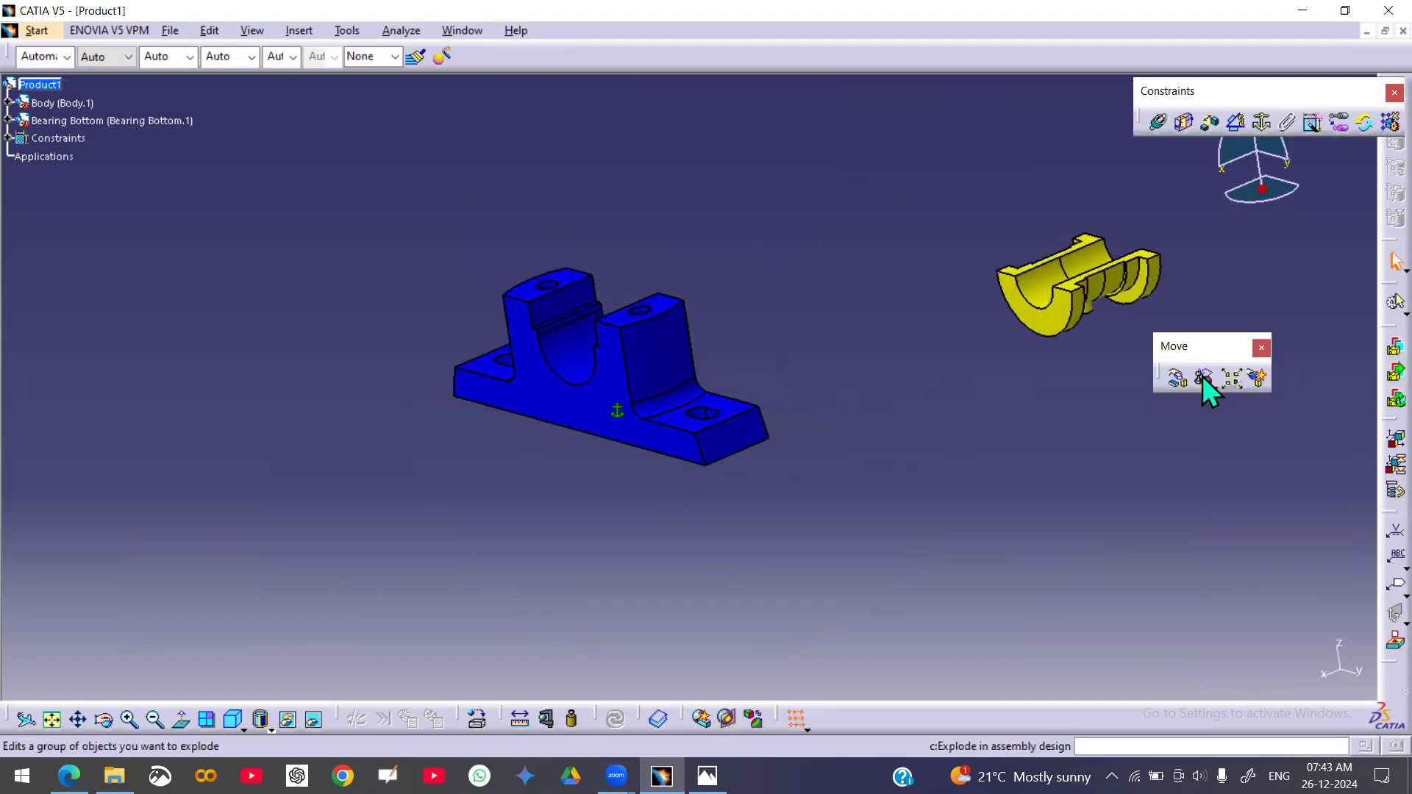
click(1174, 378)
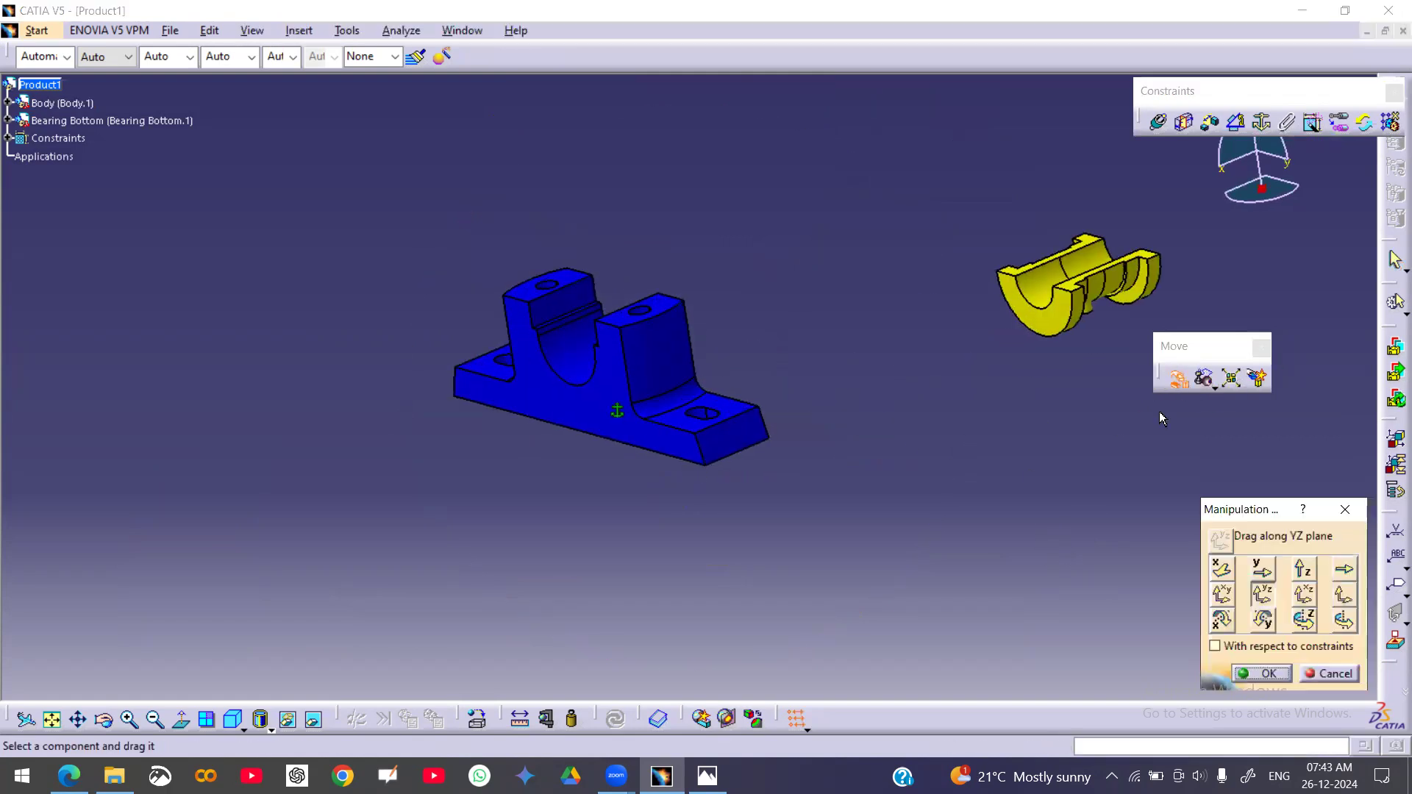
click(1221, 570)
drag(1066, 294, 530, 410)
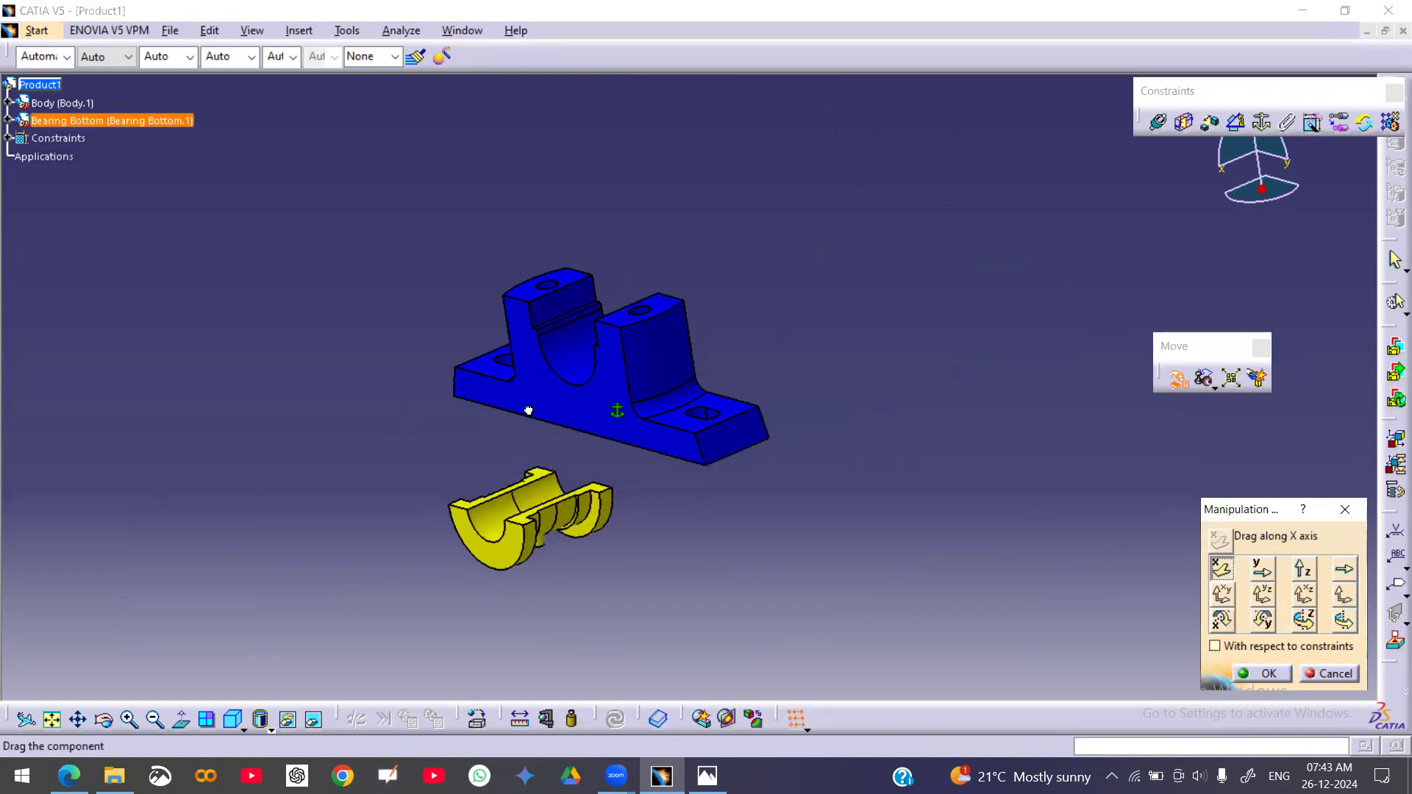
click(1262, 570)
drag(555, 530, 583, 404)
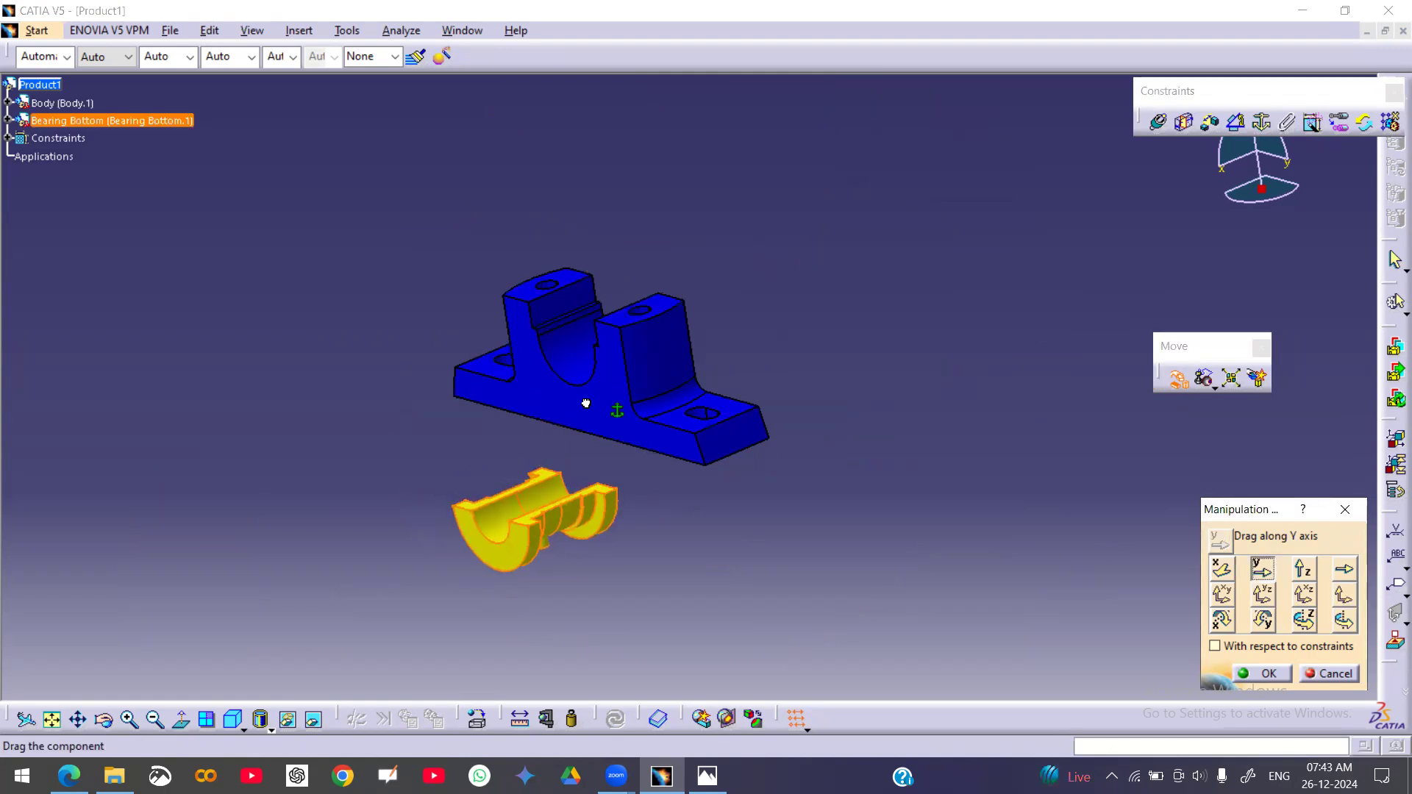
click(1303, 568)
drag(578, 518, 700, 250)
middle_drag(718, 404, 671, 384)
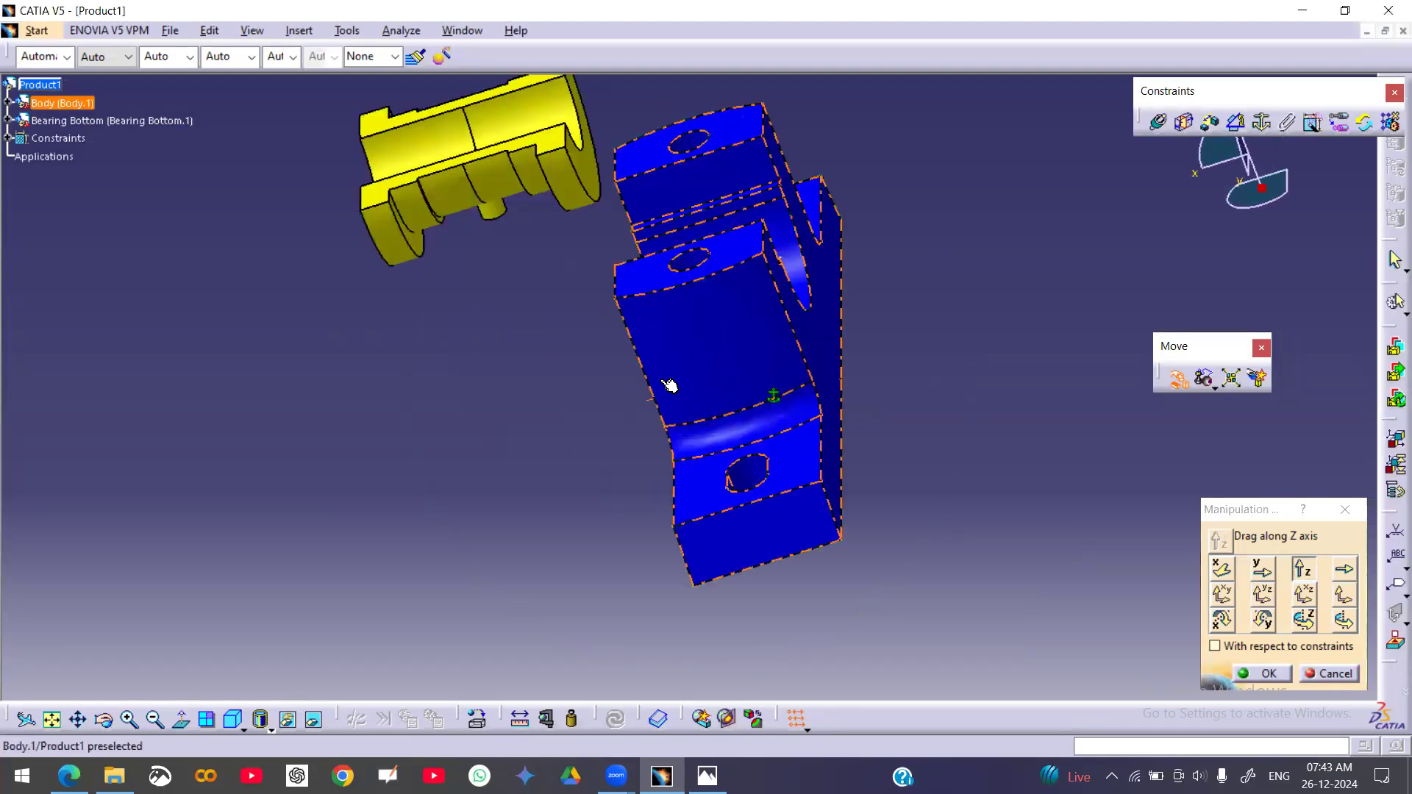
click(1253, 674)
middle_drag(996, 306, 611, 483)
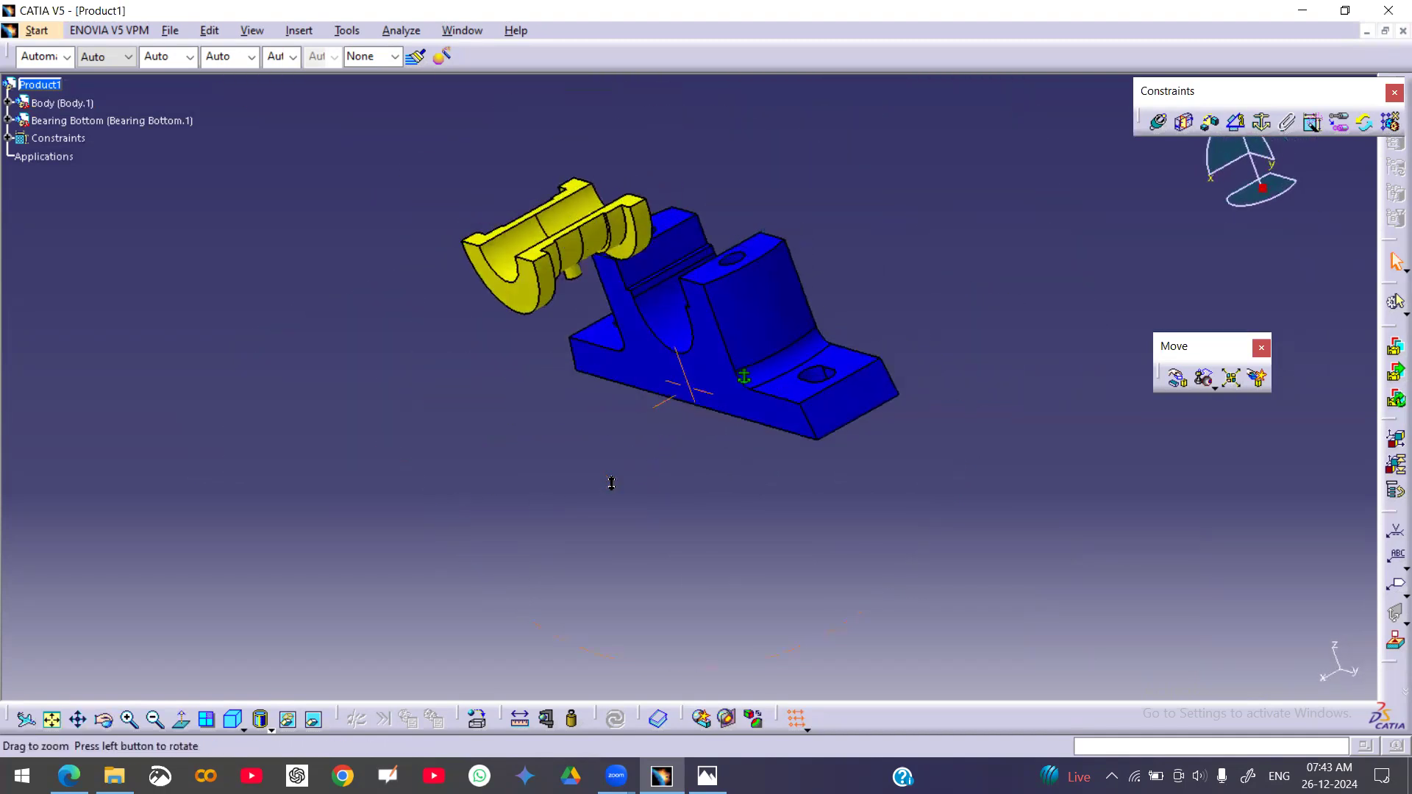
- Add a coincidence constraint between the Bearing Bottom's locating peg axis and the axis of the small hole in the body's bore
click(1158, 121)
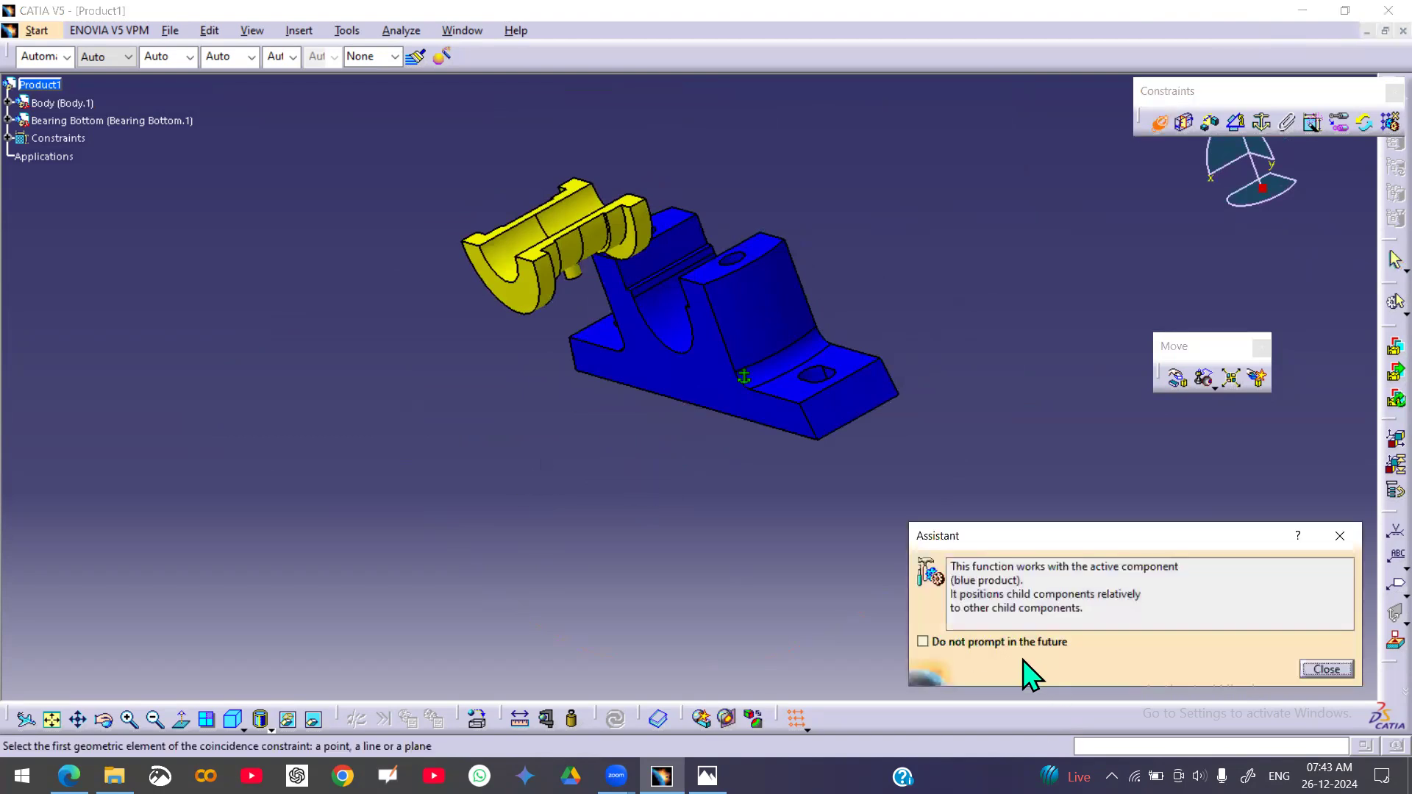
click(1326, 668)
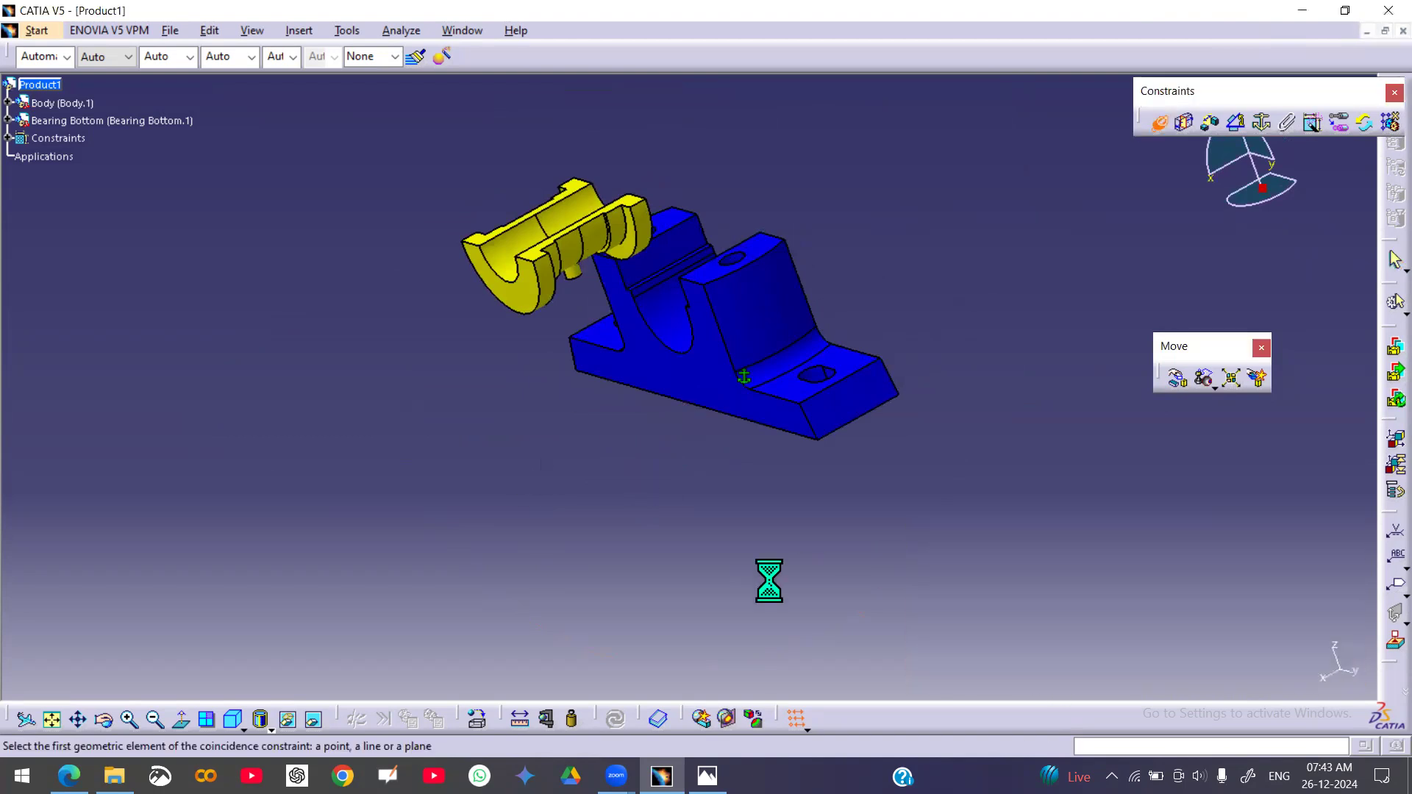
click(584, 273)
middle_drag(870, 446, 978, 353)
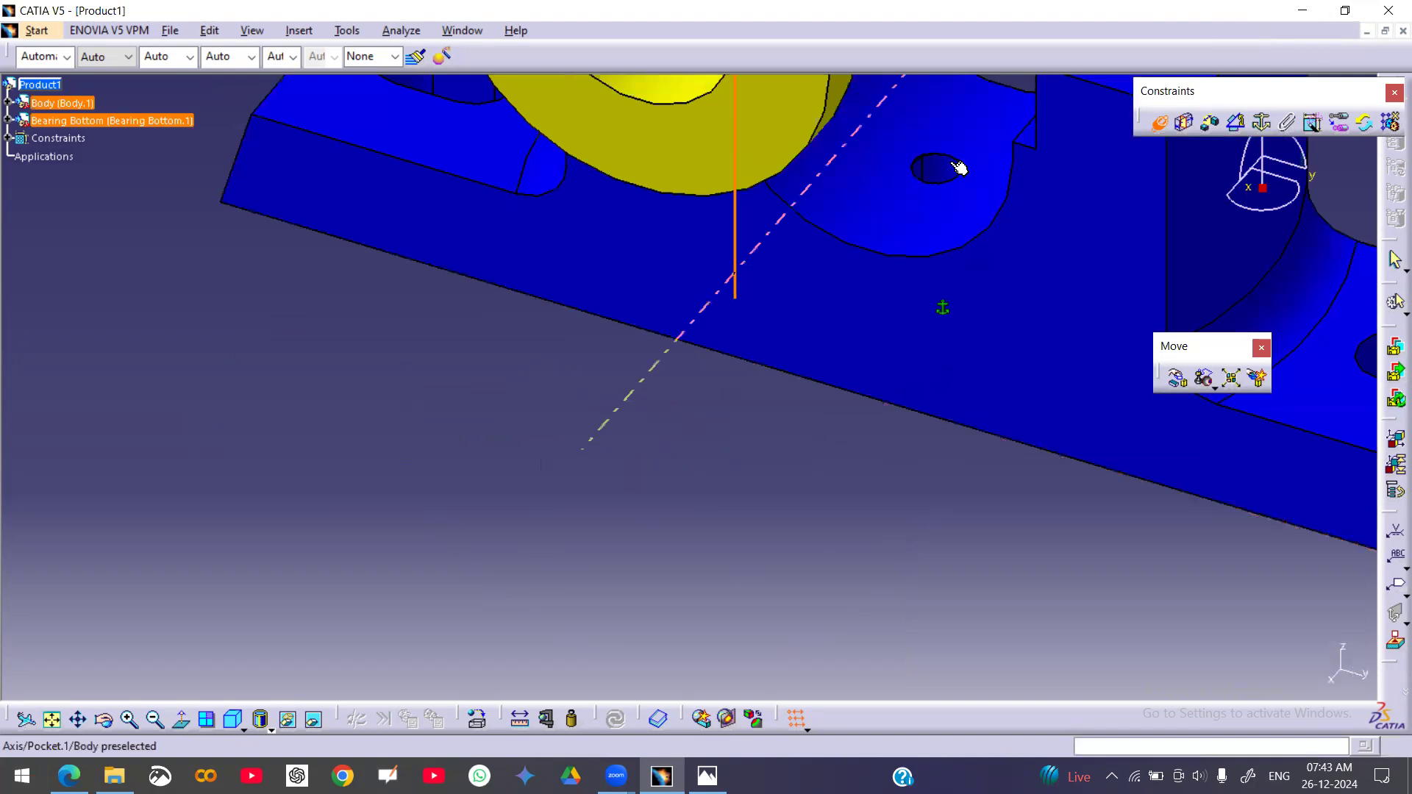
click(953, 170)
middle_drag(627, 504, 769, 486)
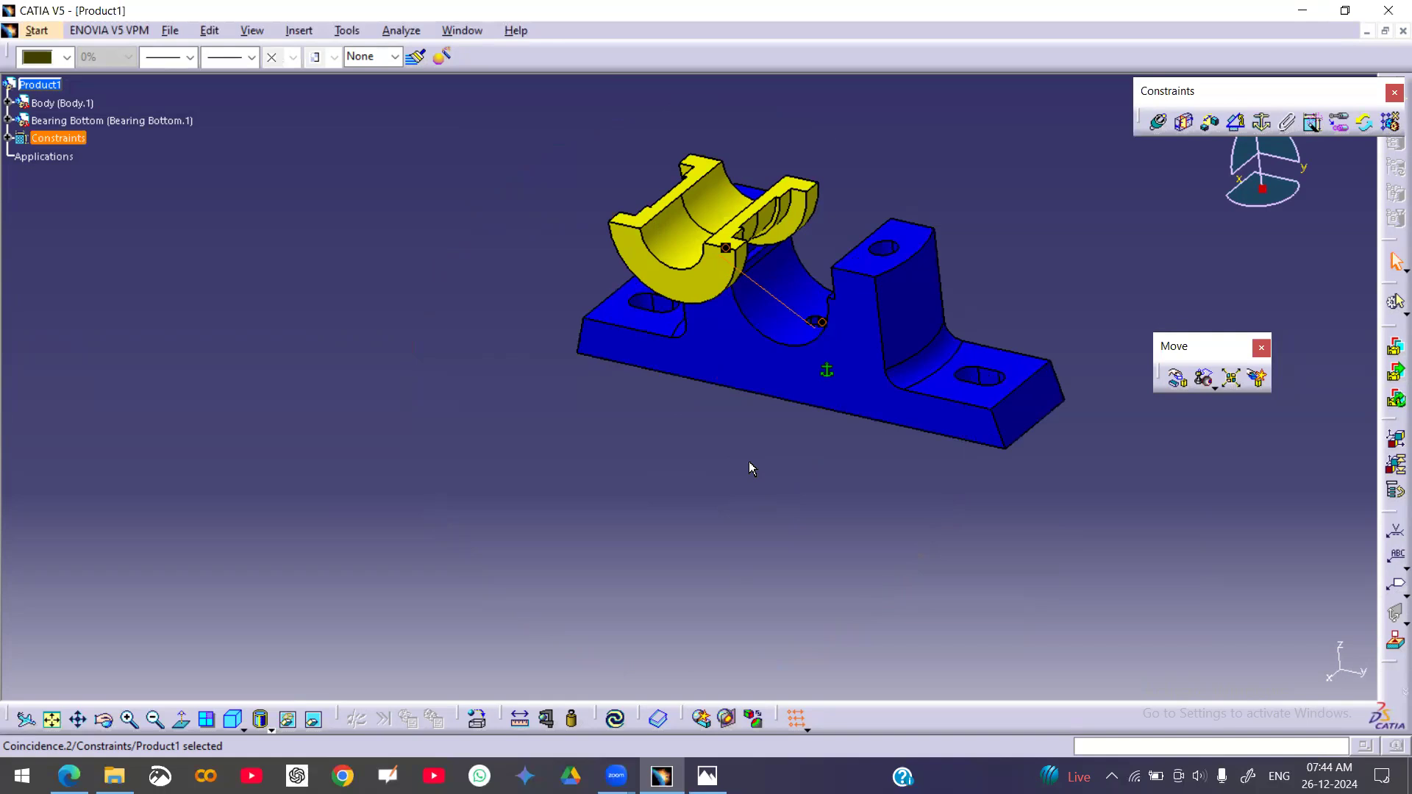
- Make the bearing's flat split face coincident with the body's narrow ledge face, orientation Same, and update the assembly
middle_drag(772, 410, 723, 480)
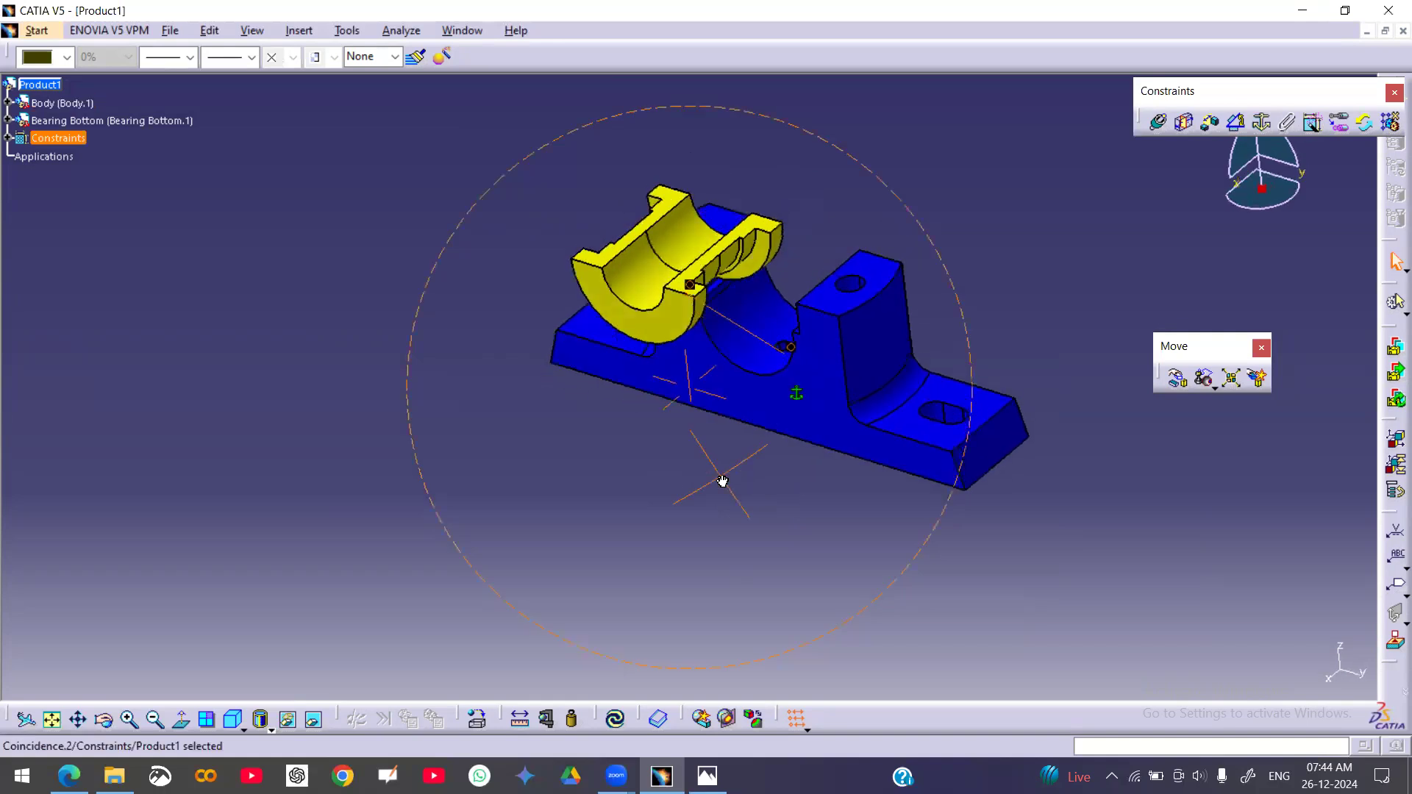
click(1154, 122)
middle_drag(913, 179, 654, 455)
click(828, 279)
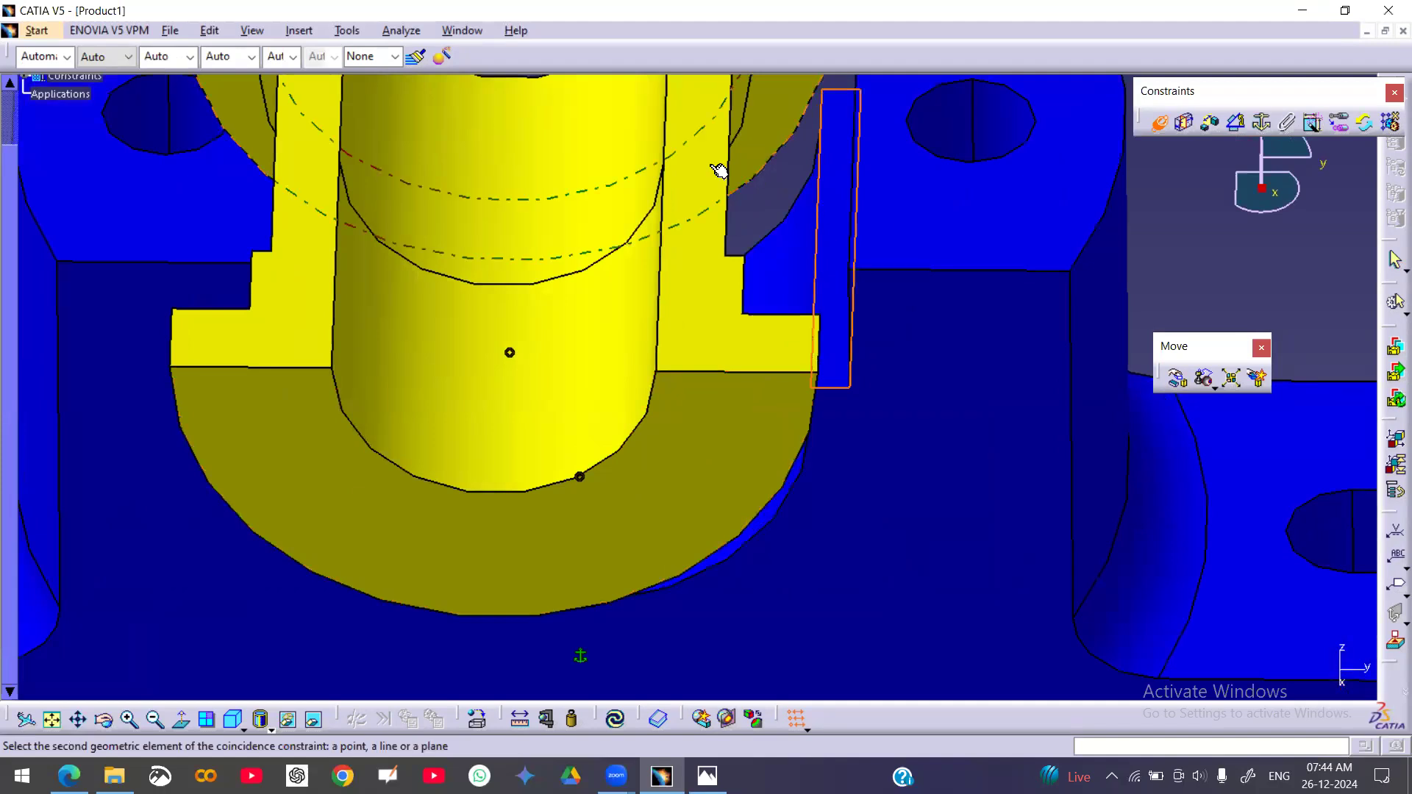
click(686, 216)
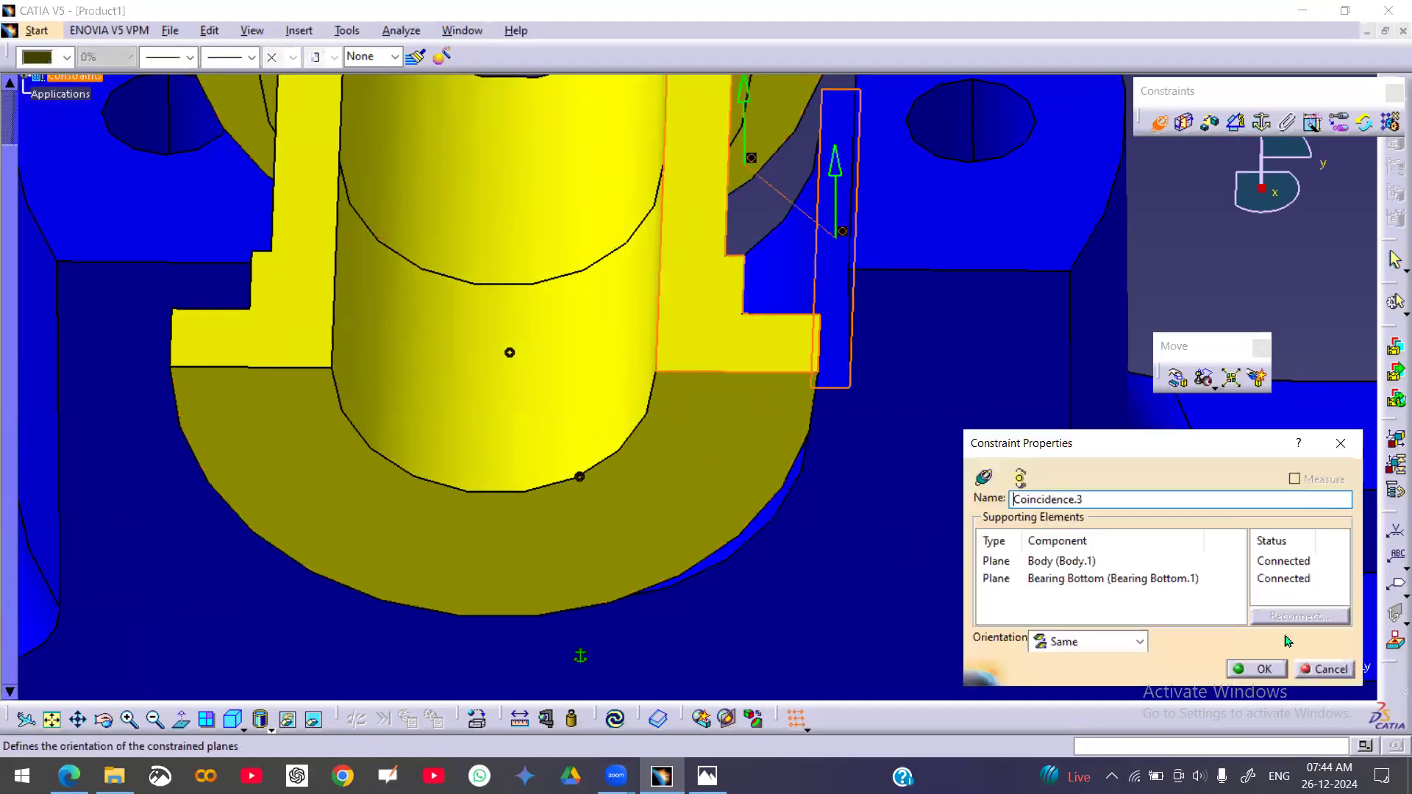
click(1255, 667)
middle_drag(737, 340, 730, 484)
click(615, 719)
middle_drag(747, 561, 736, 592)
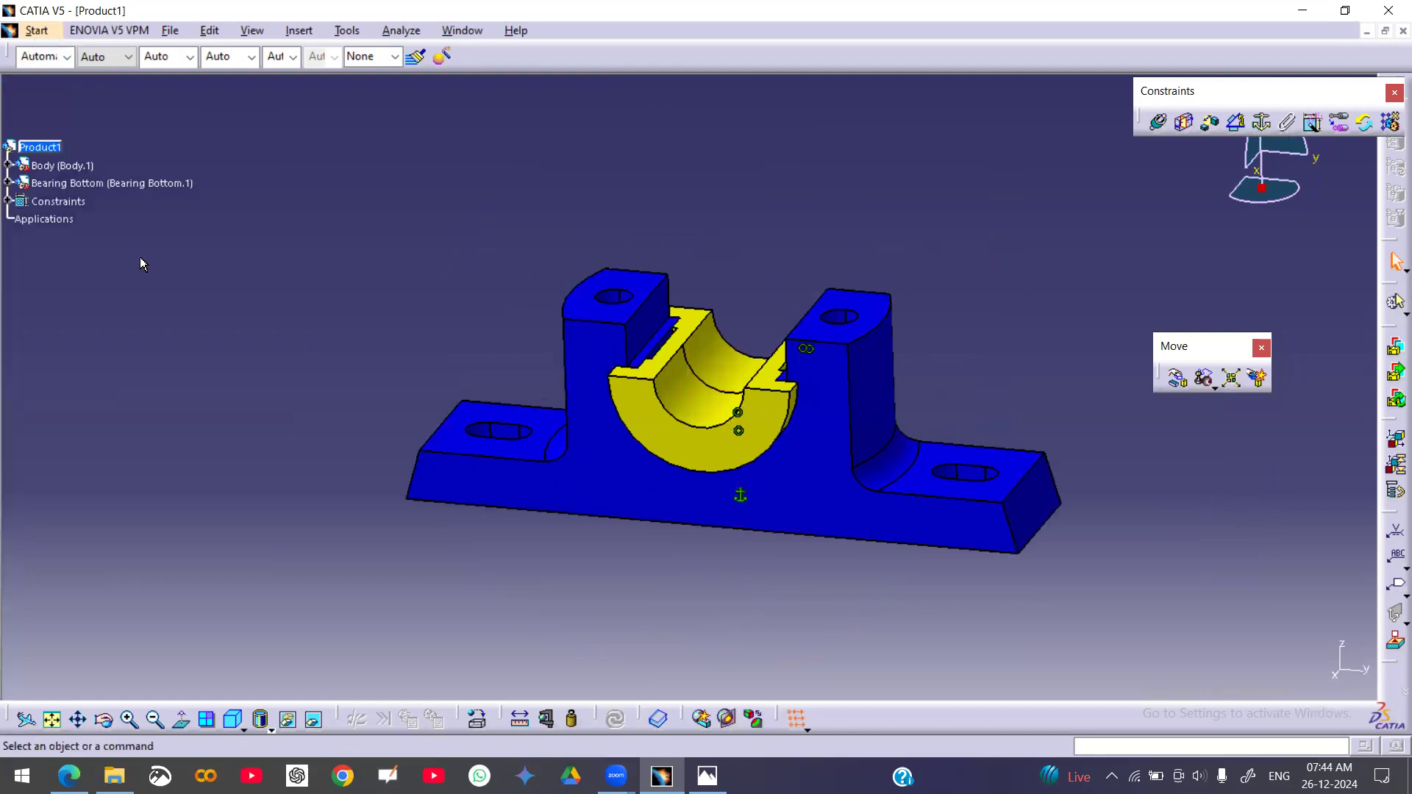
- Insert Bearing Top.CATPart into Product1 as an existing component
click(51, 148)
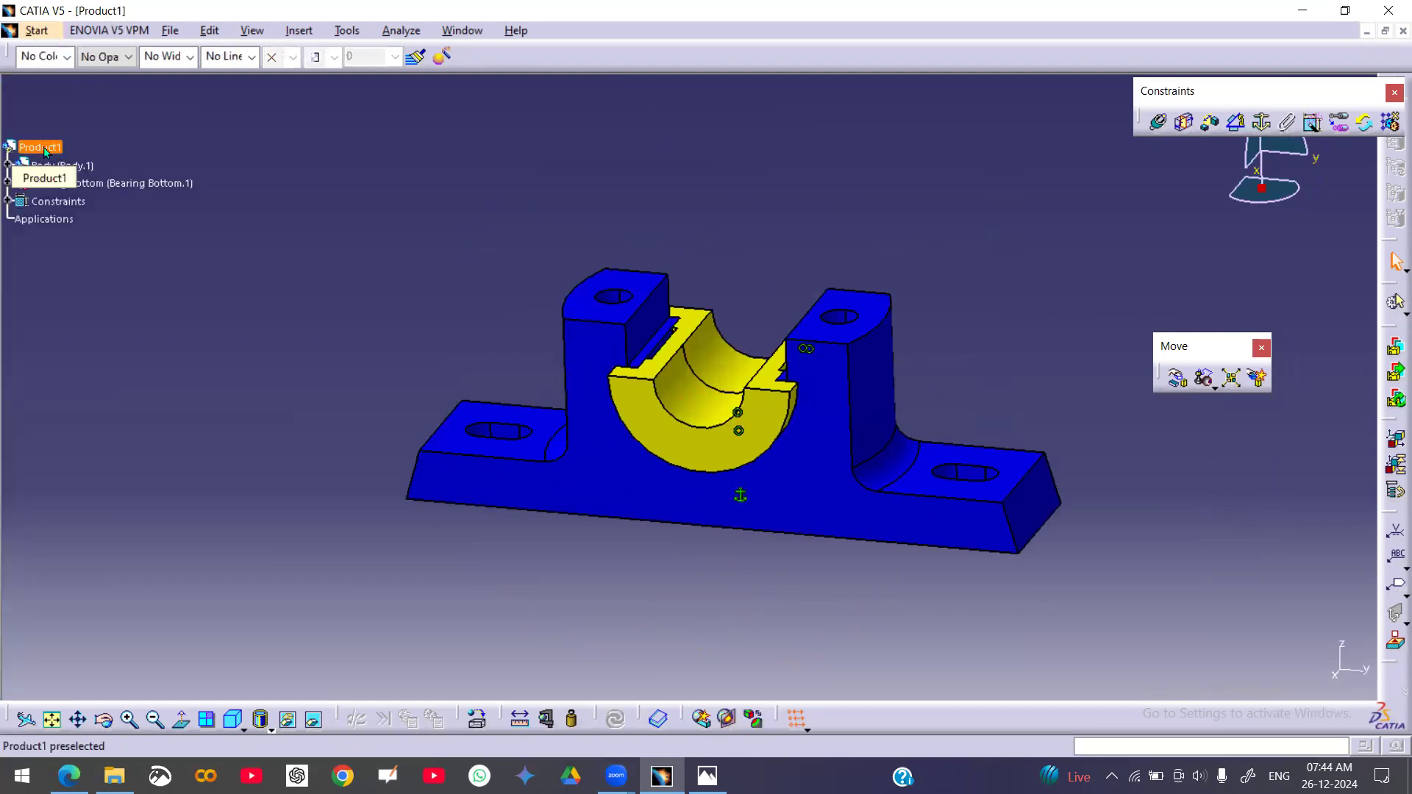
right_click(49, 149)
mouse_move(147, 457)
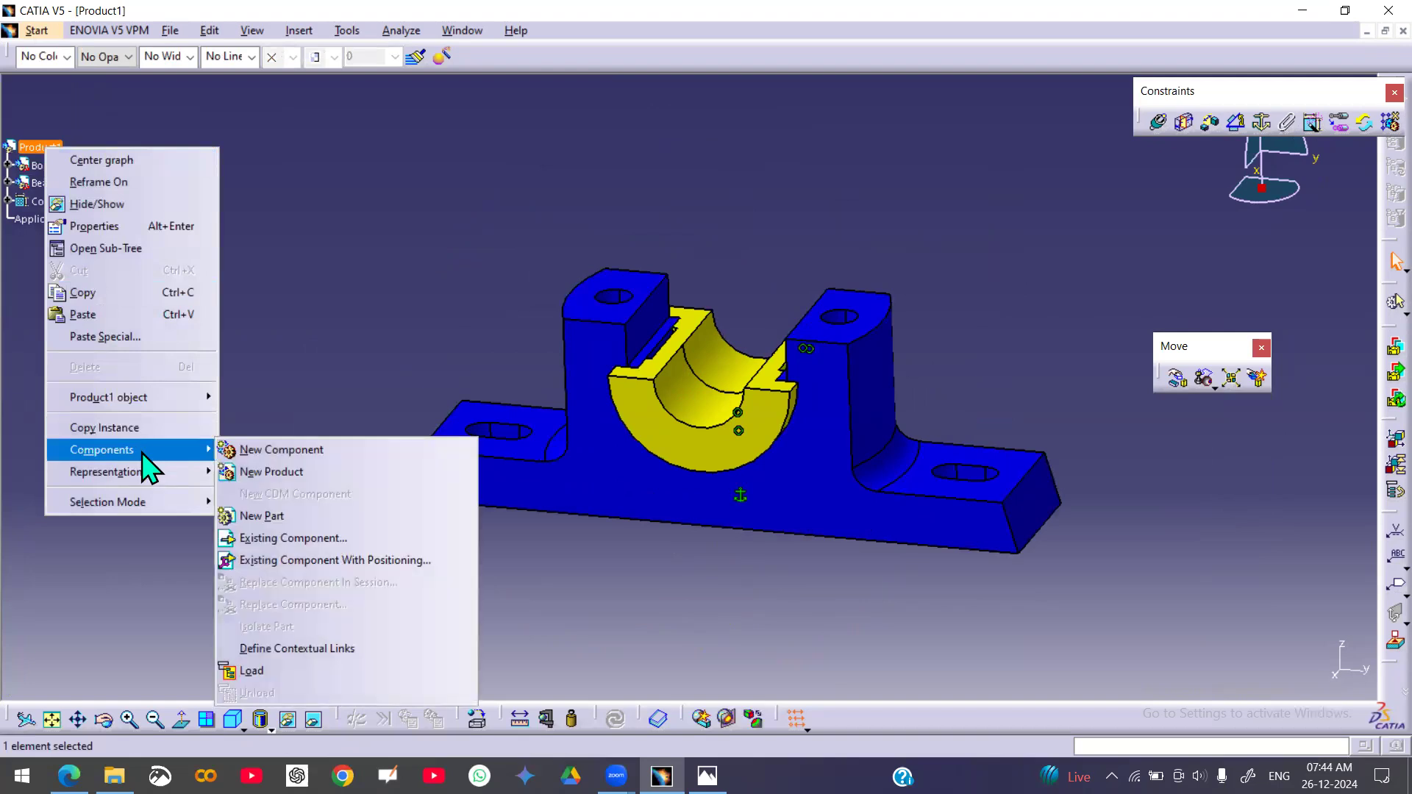
click(314, 540)
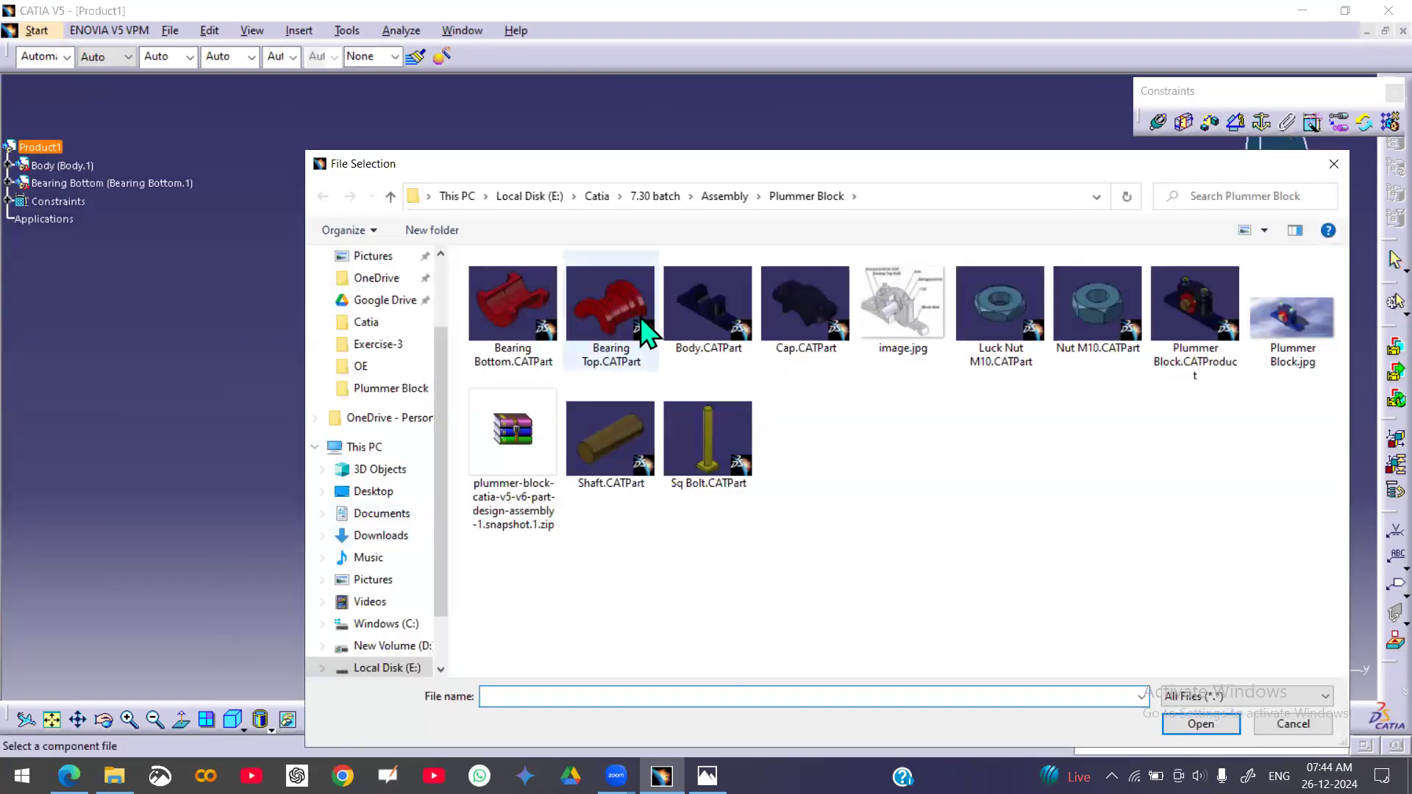
double_click(607, 302)
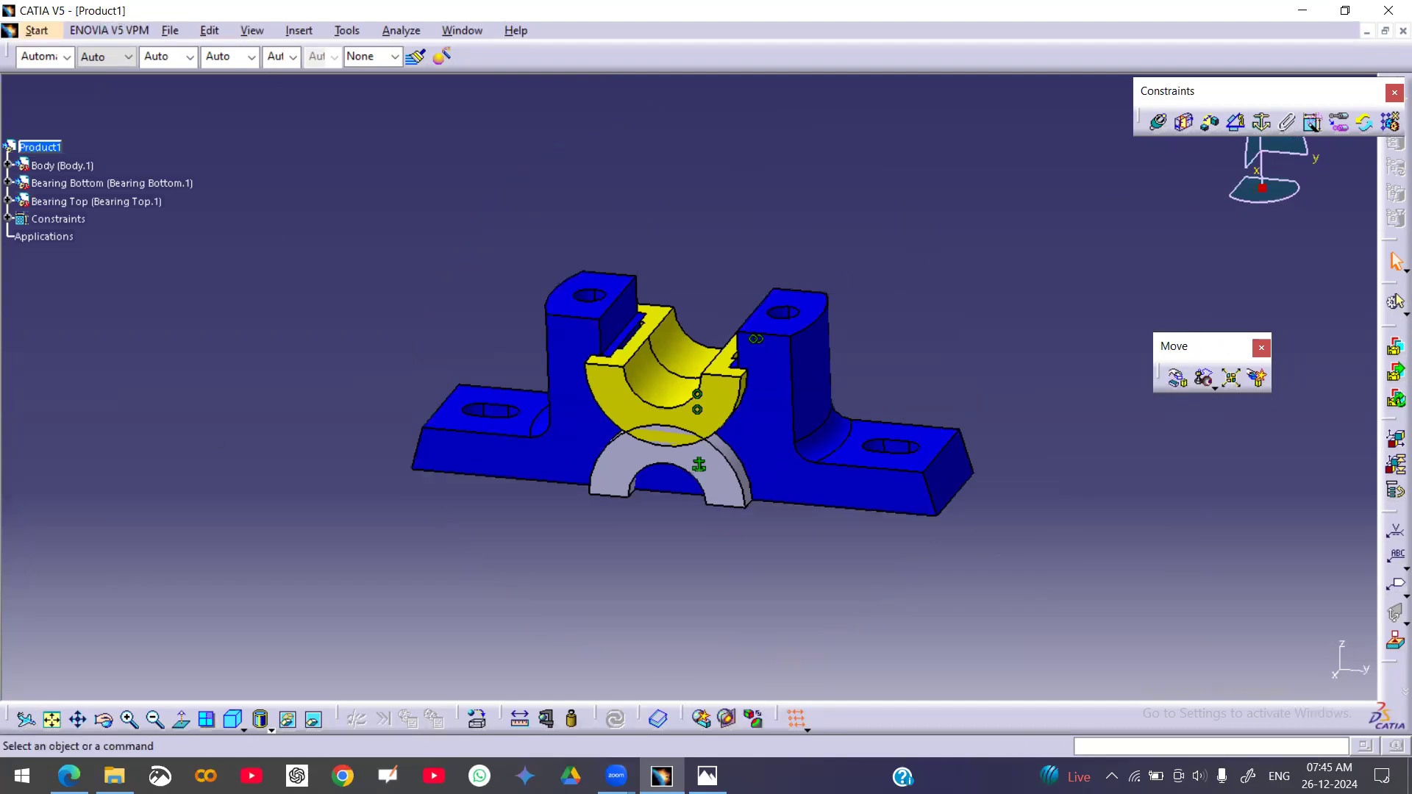
click(277, 170)
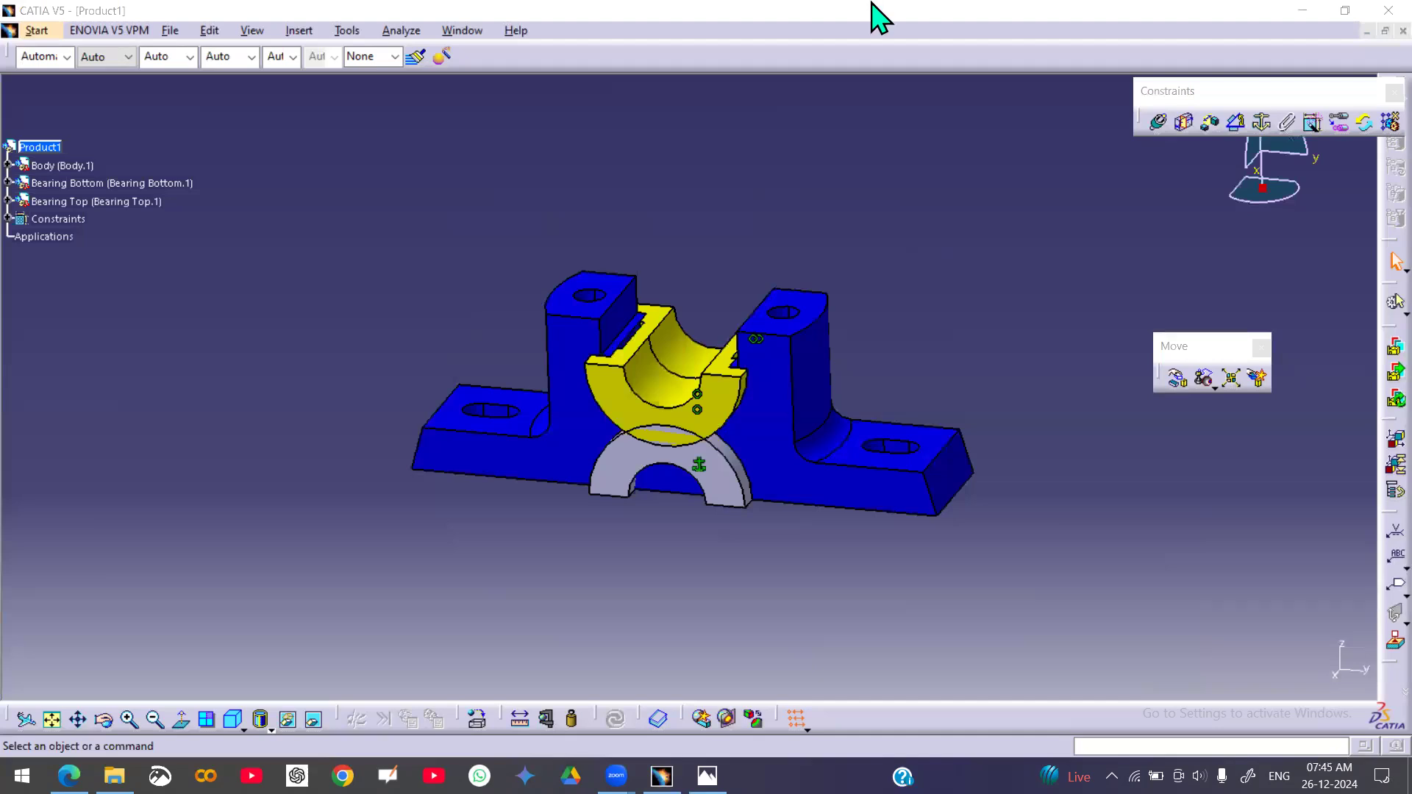
- Move the Bearing Top up along the Z axis until it clears the body
click(1177, 378)
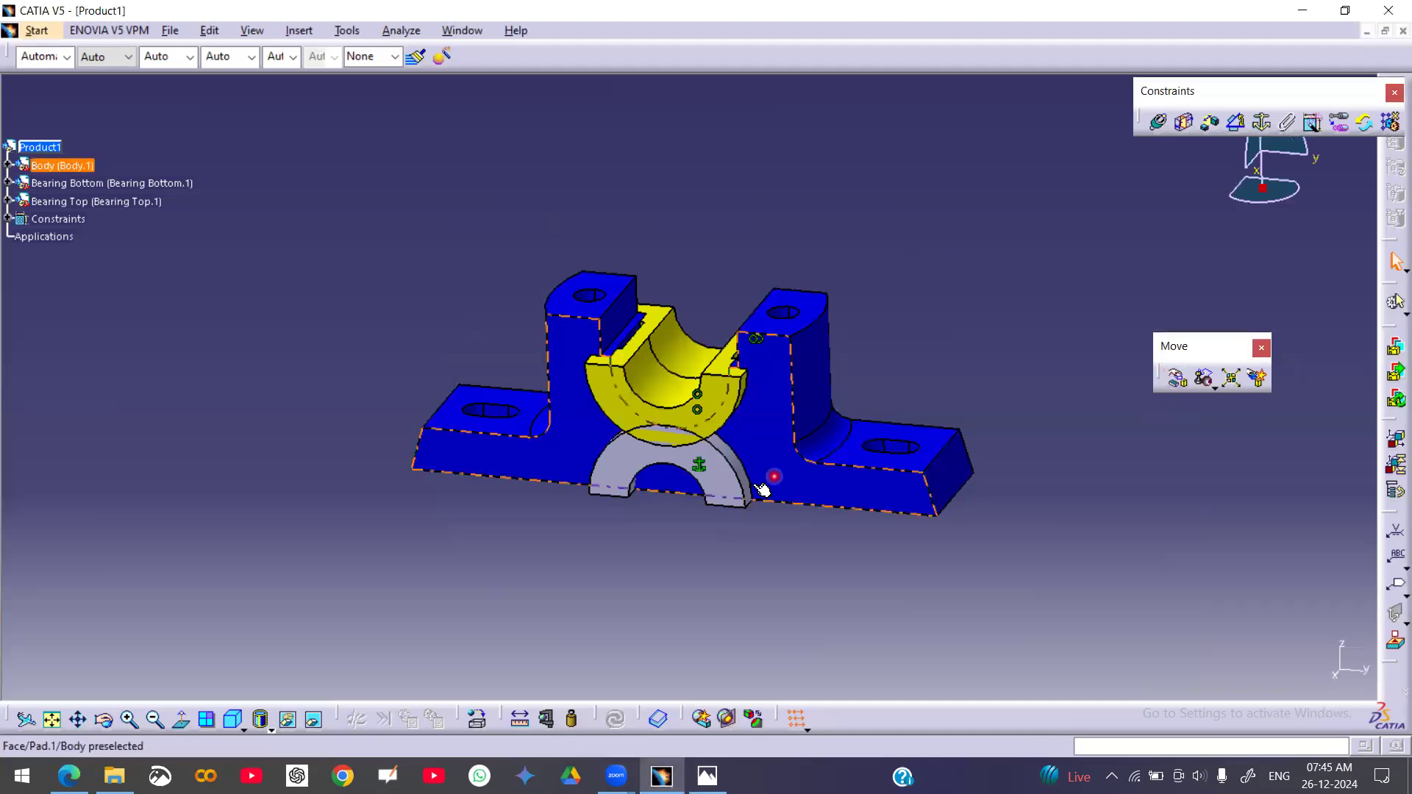
click(1176, 377)
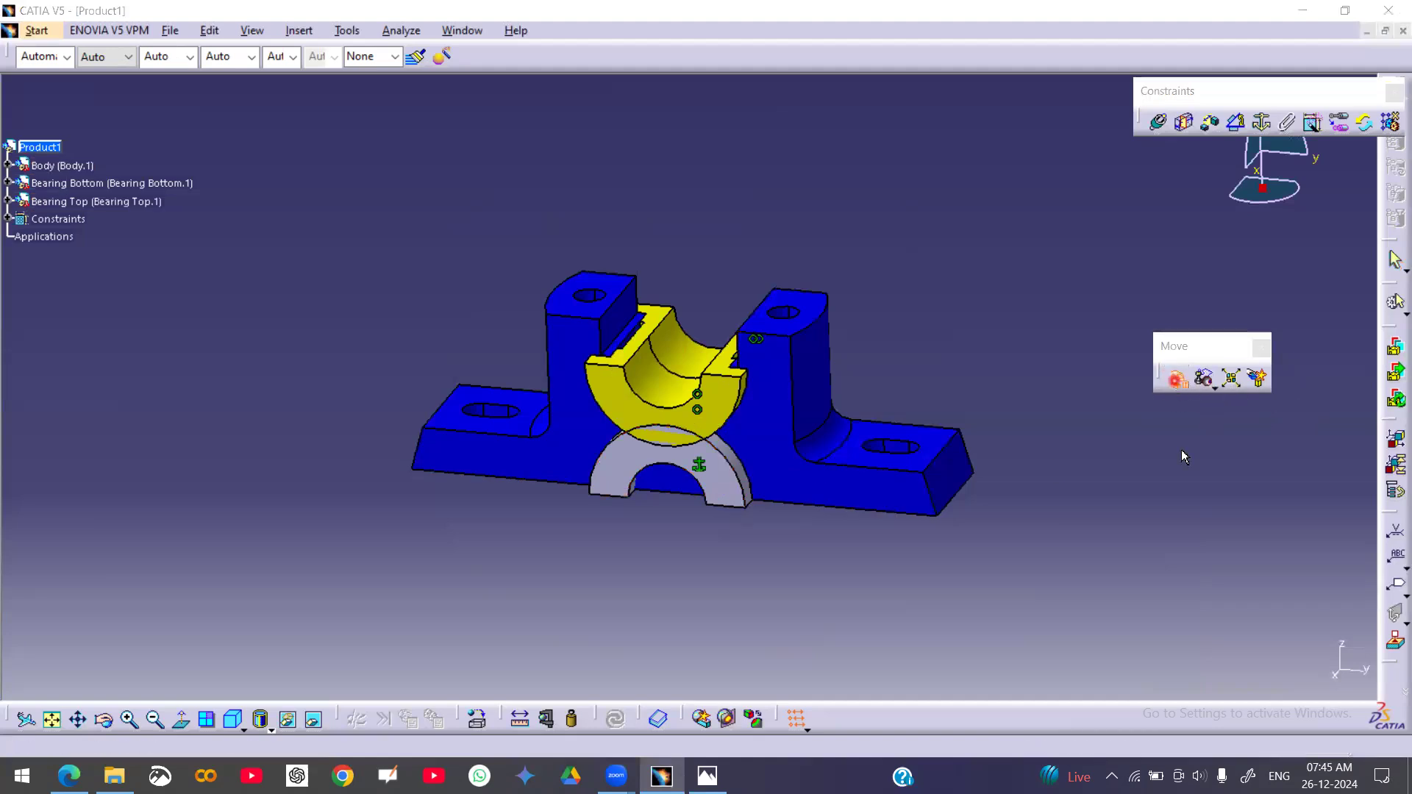
click(1302, 572)
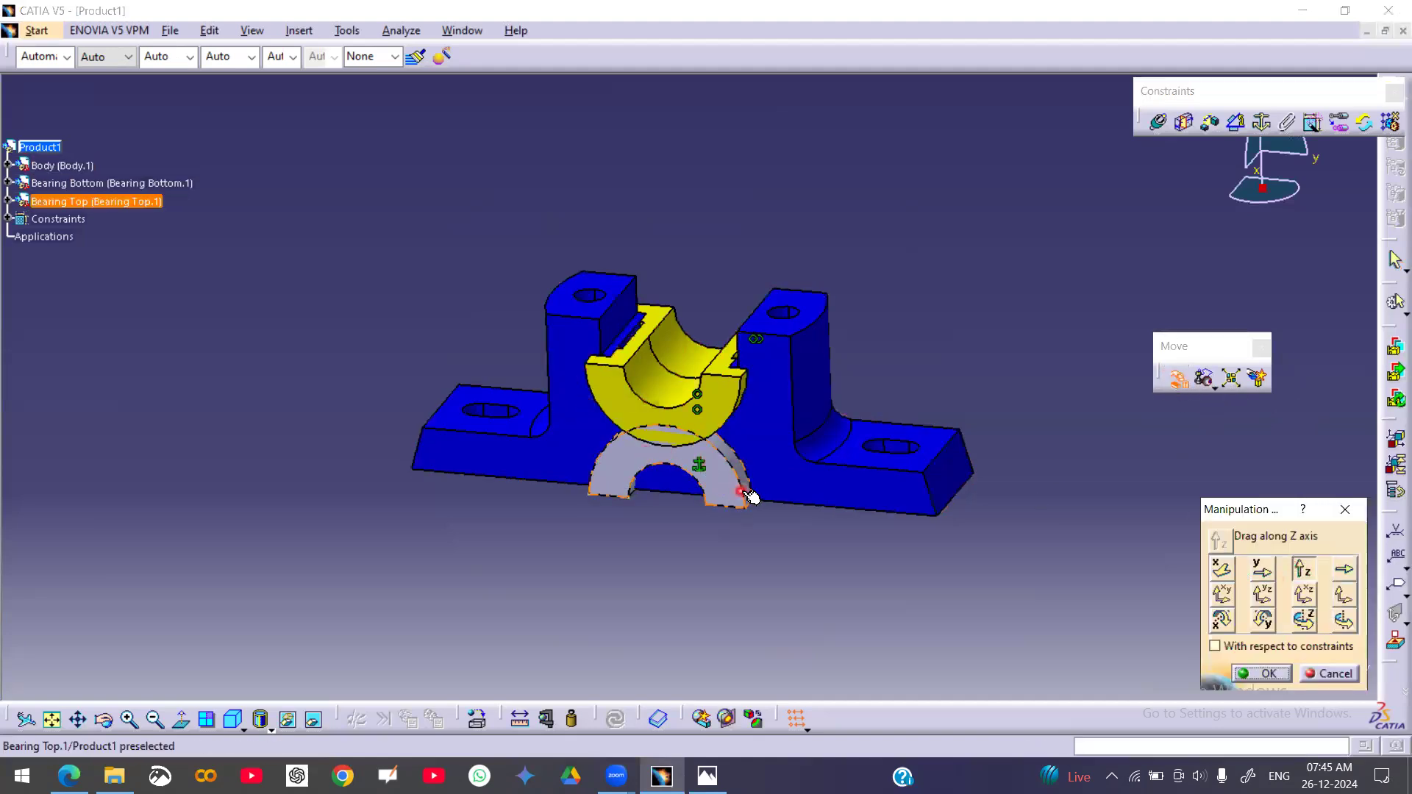
drag(739, 478, 741, 254)
click(1286, 672)
mouse_move(793, 487)
middle_down()
mouse_move(778, 488)
mouse_move(797, 489)
middle_up()
middle_drag(892, 462, 744, 441)
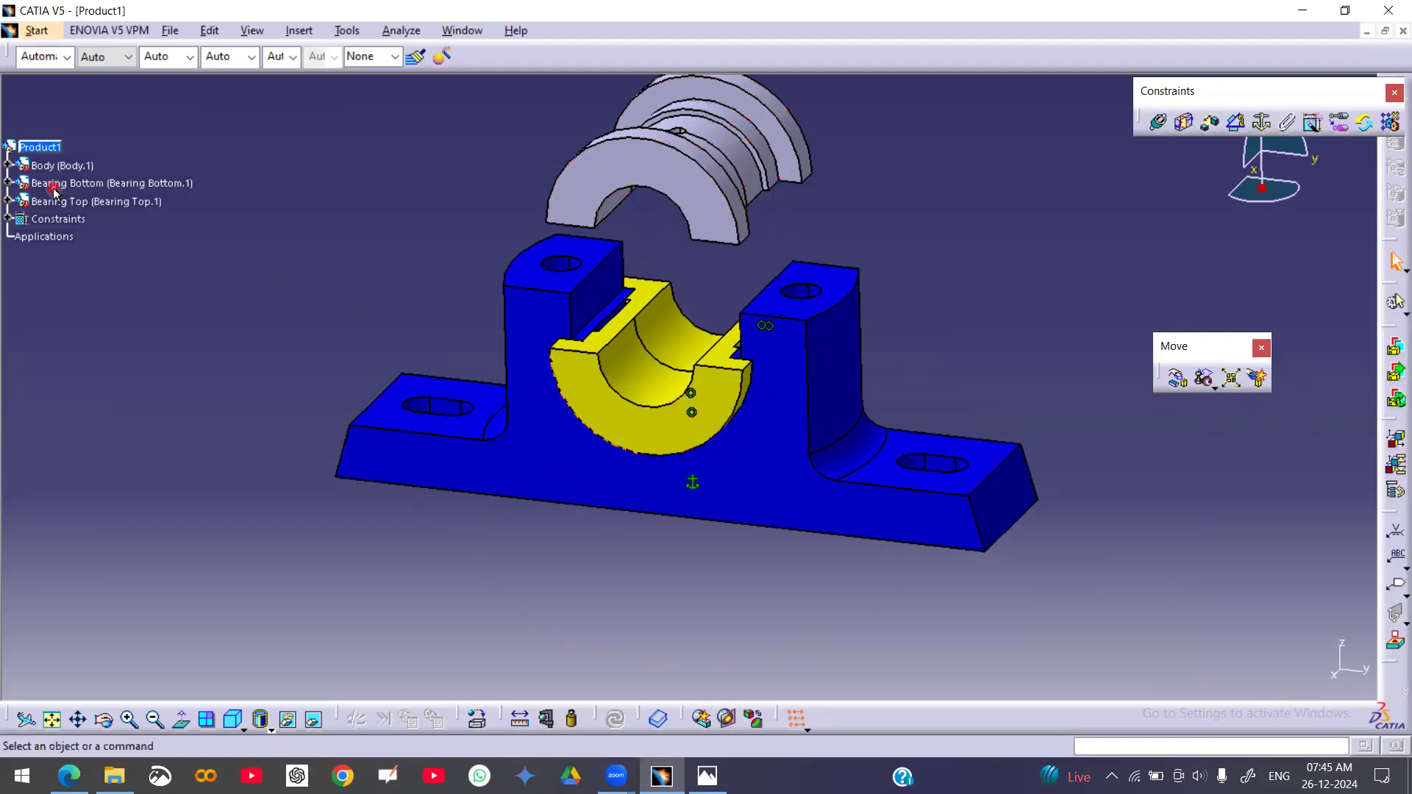
- Check the degrees of freedom of the Bearing Bottom component and close the analysis
click(81, 184)
right_click(84, 185)
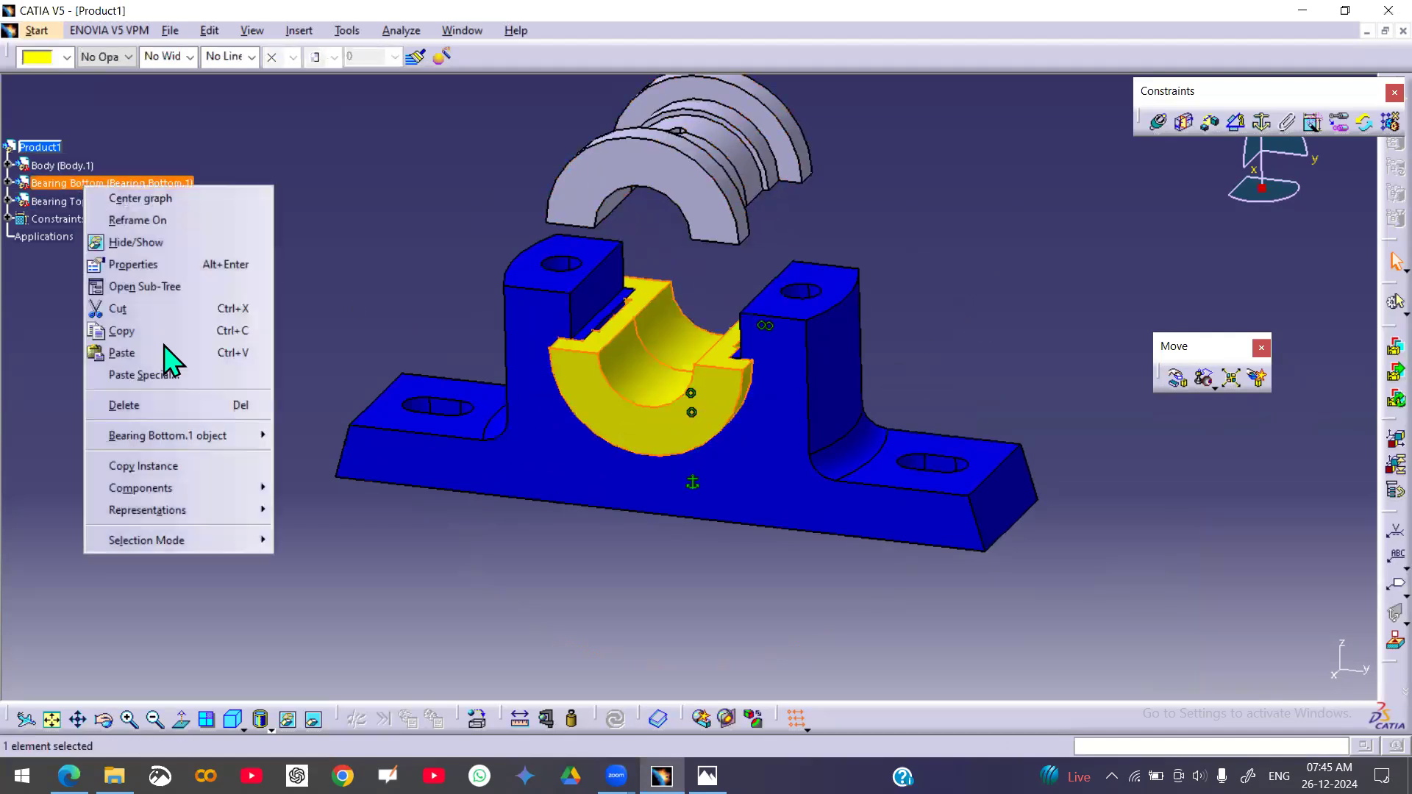
mouse_move(194, 495)
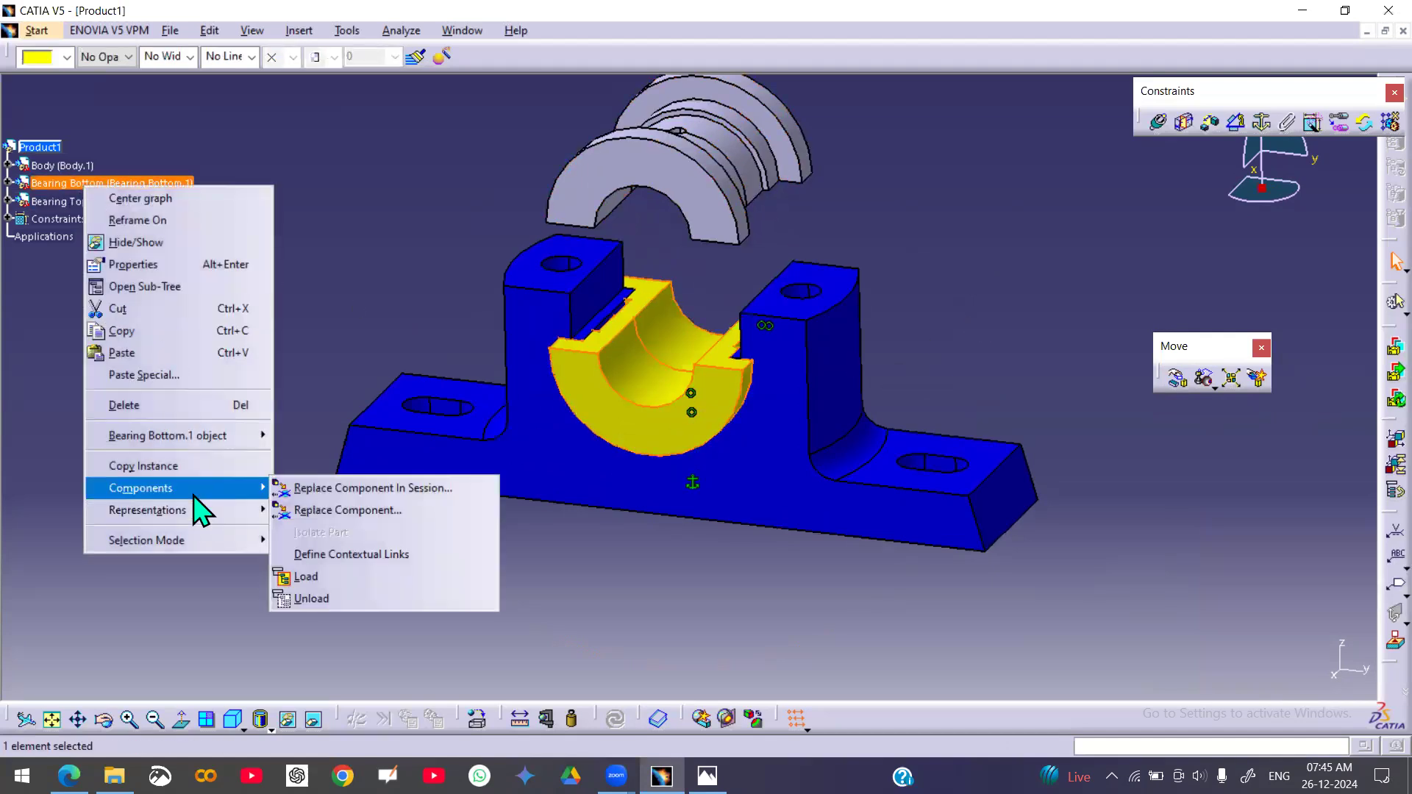
mouse_move(205, 437)
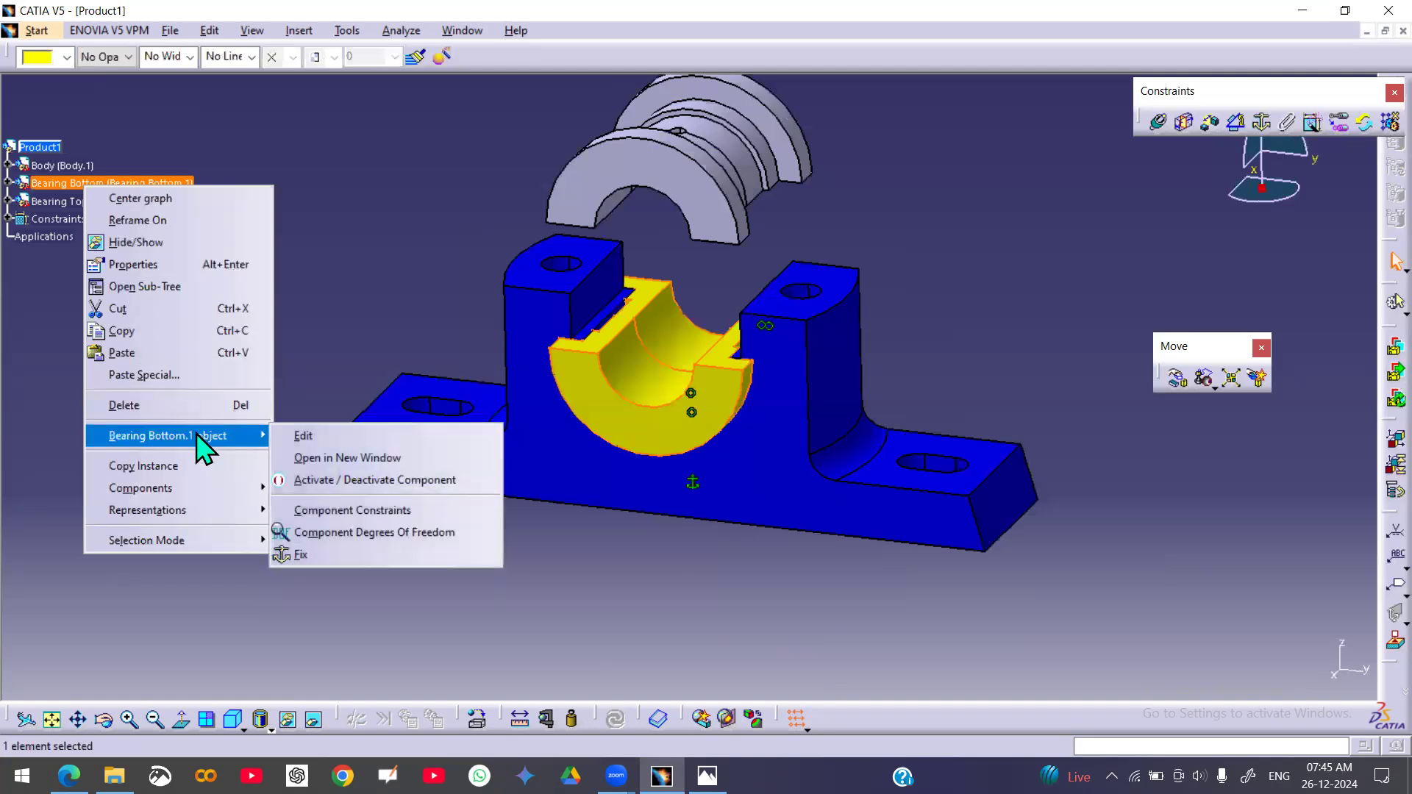
click(374, 533)
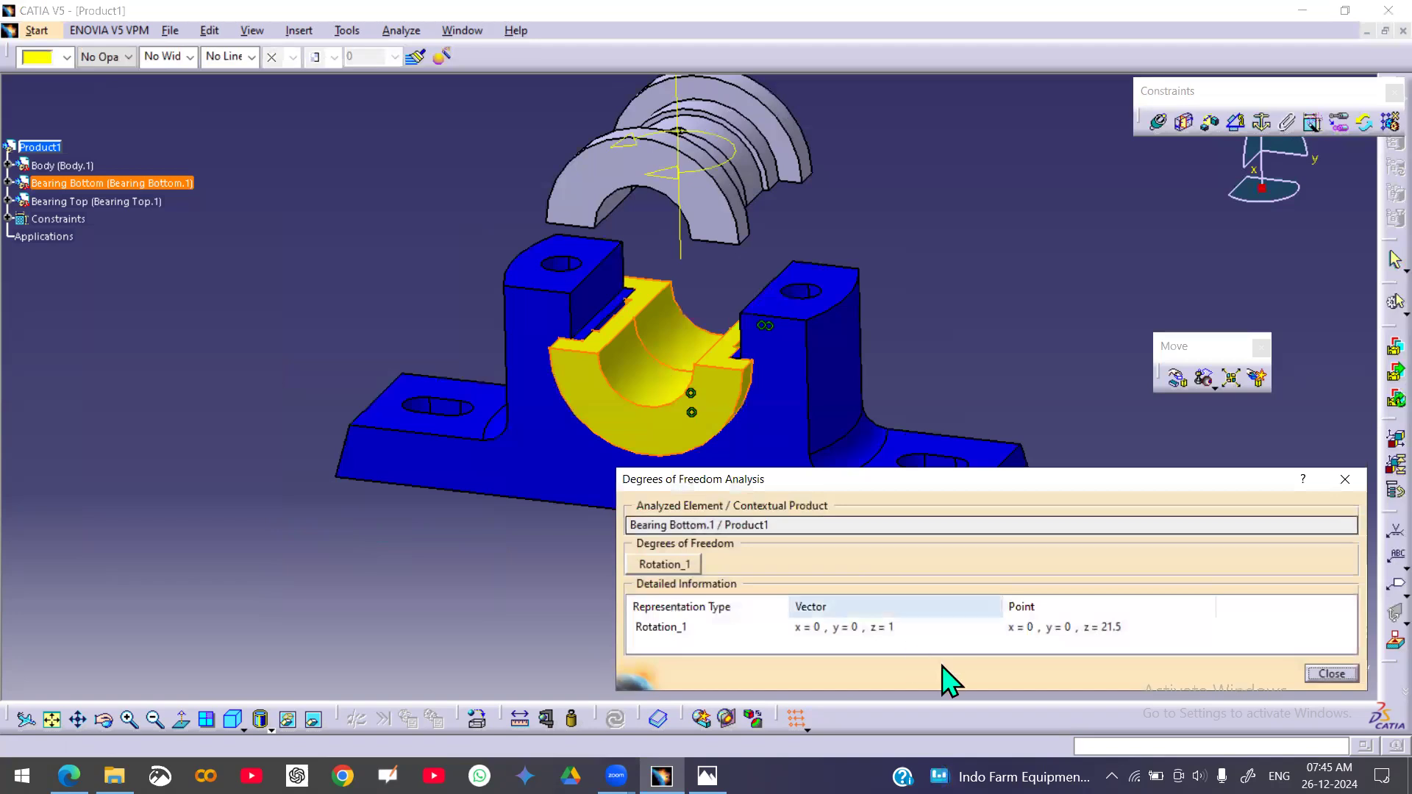
click(1324, 672)
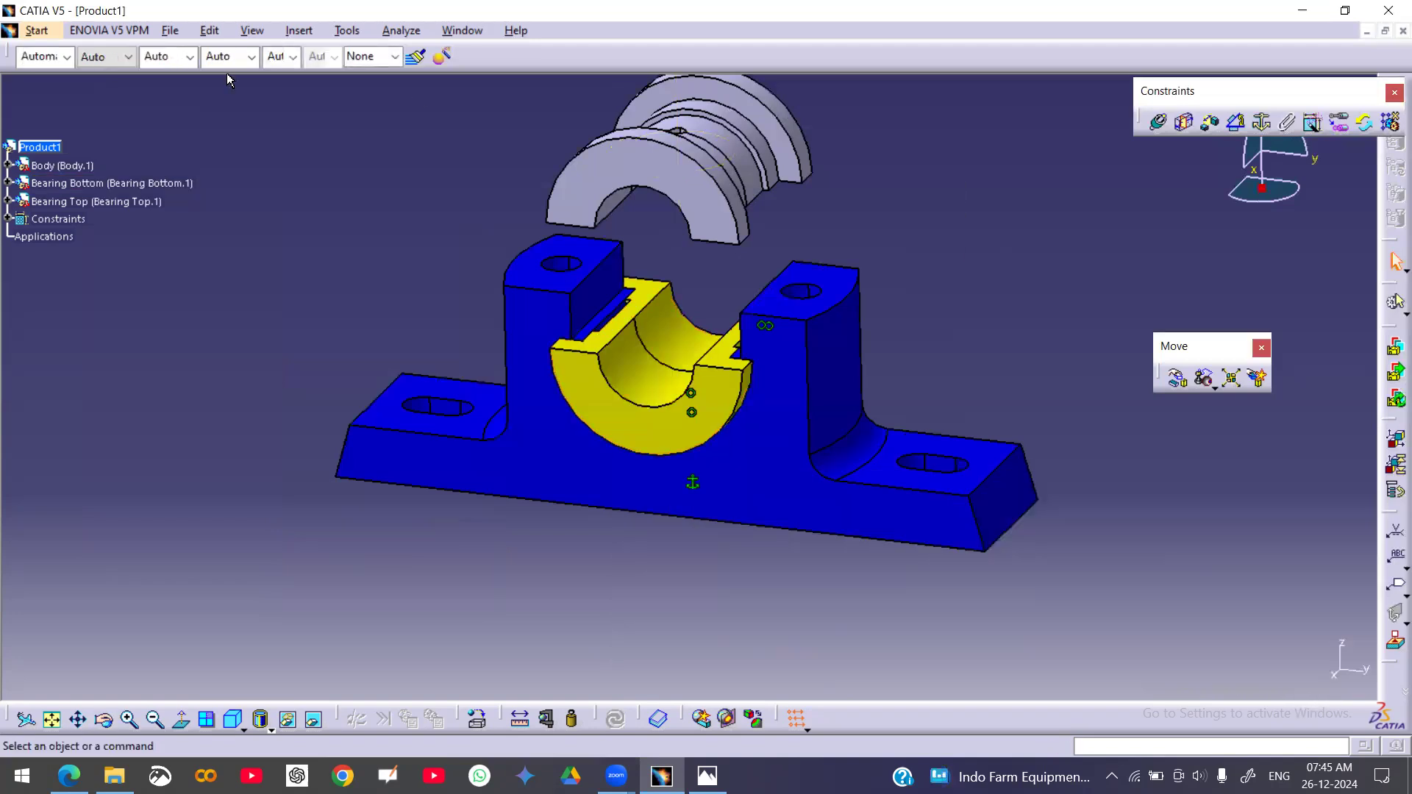
- Hide the Bearing Top component
right_click(88, 201)
click(127, 256)
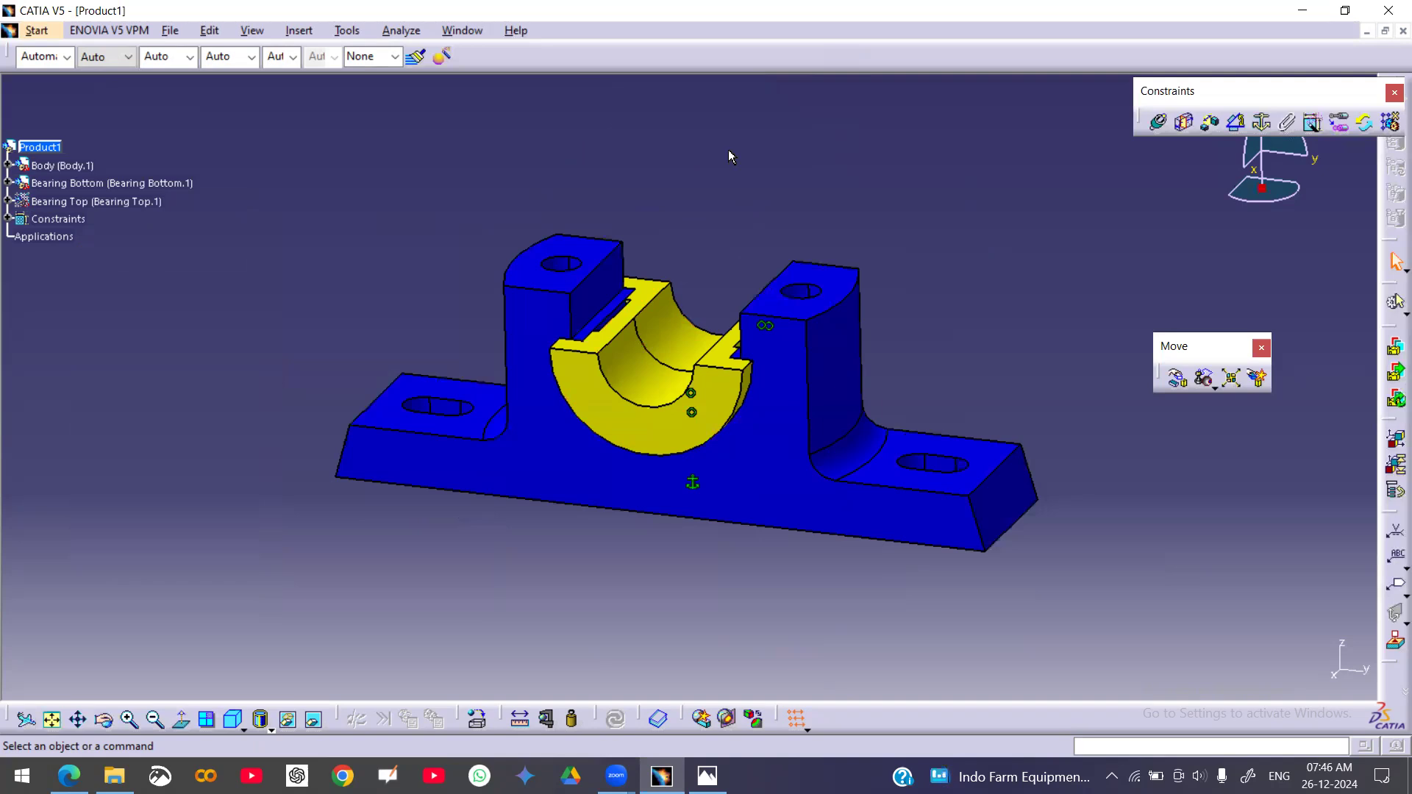
- Show the xy, yz and zx planes of the Bearing Bottom part
double_click(609, 416)
right_click(609, 416)
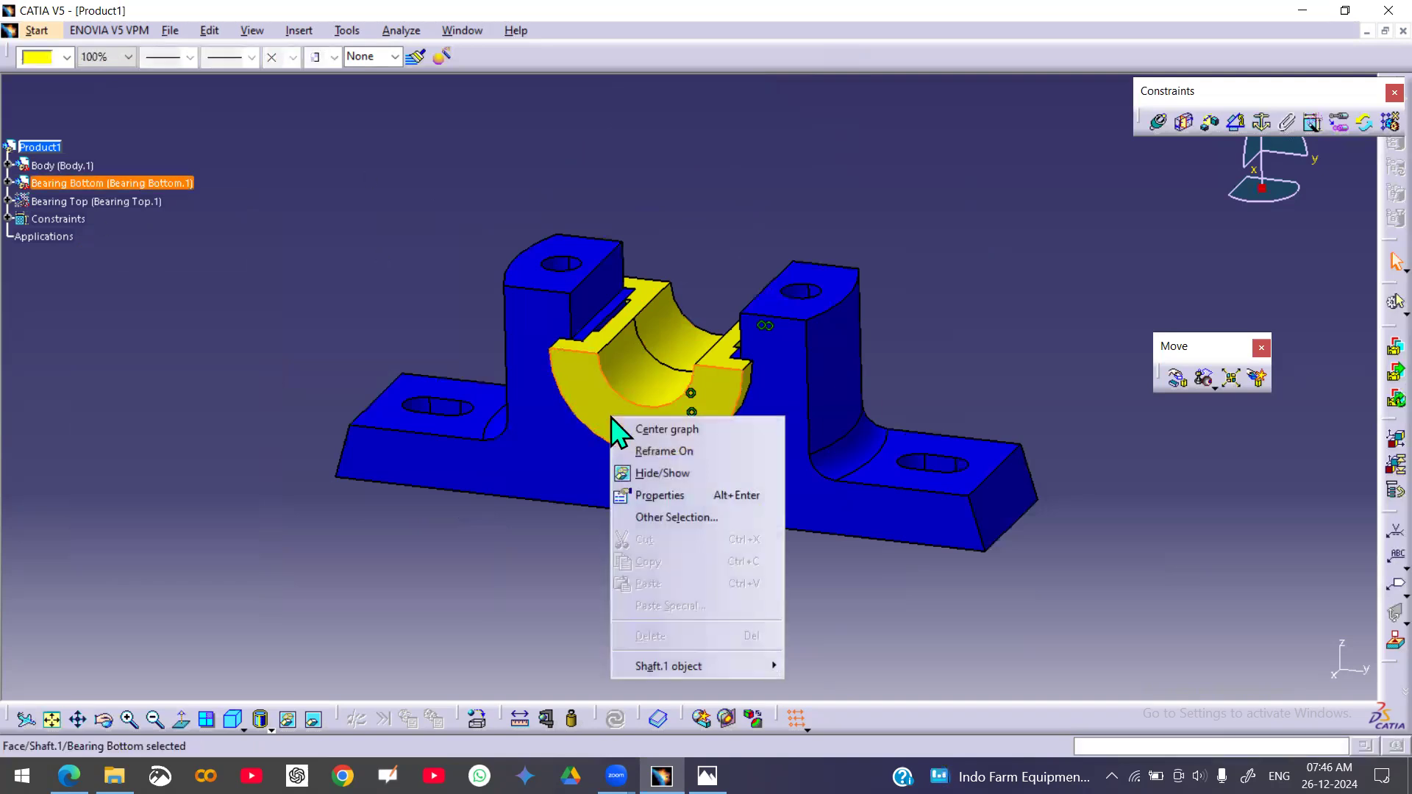
click(680, 435)
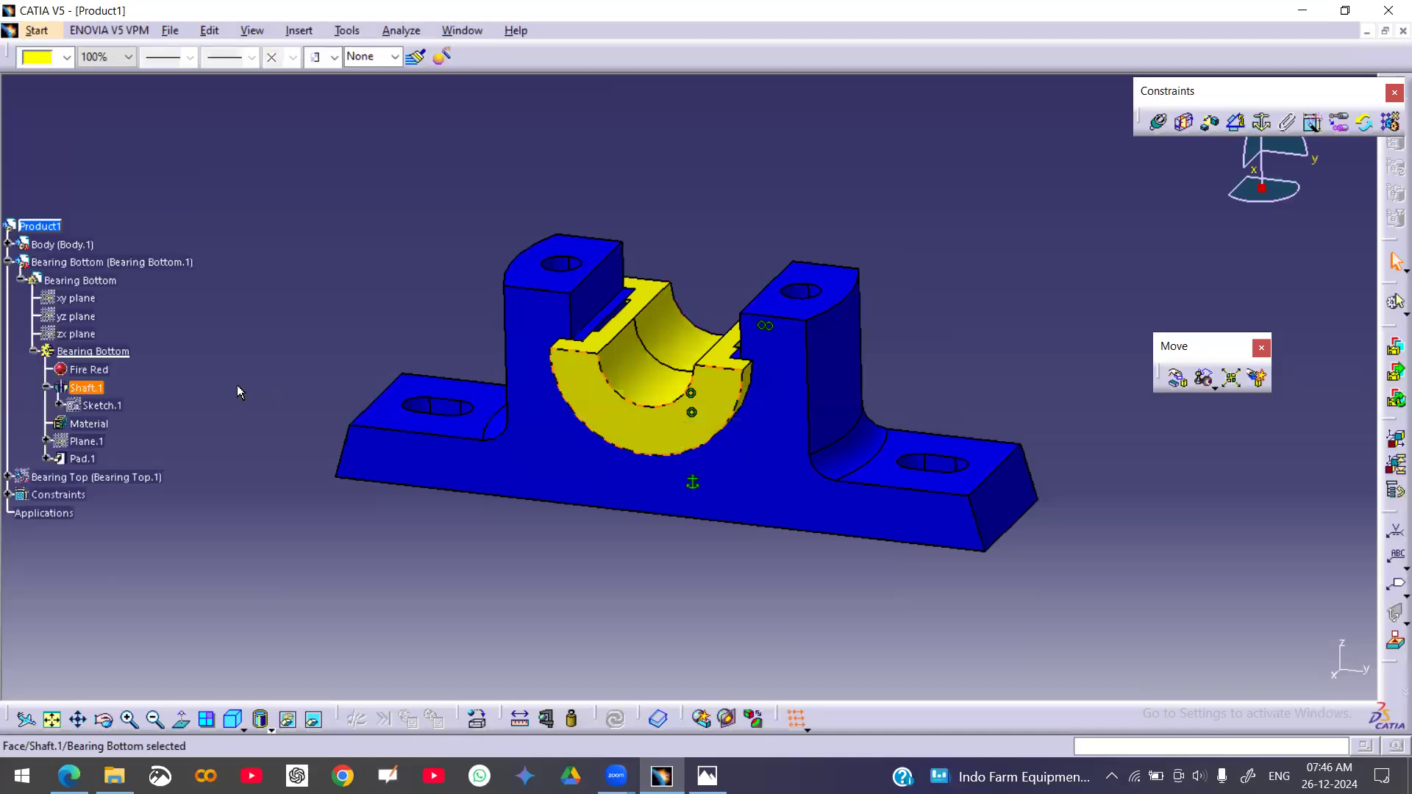
click(96, 298)
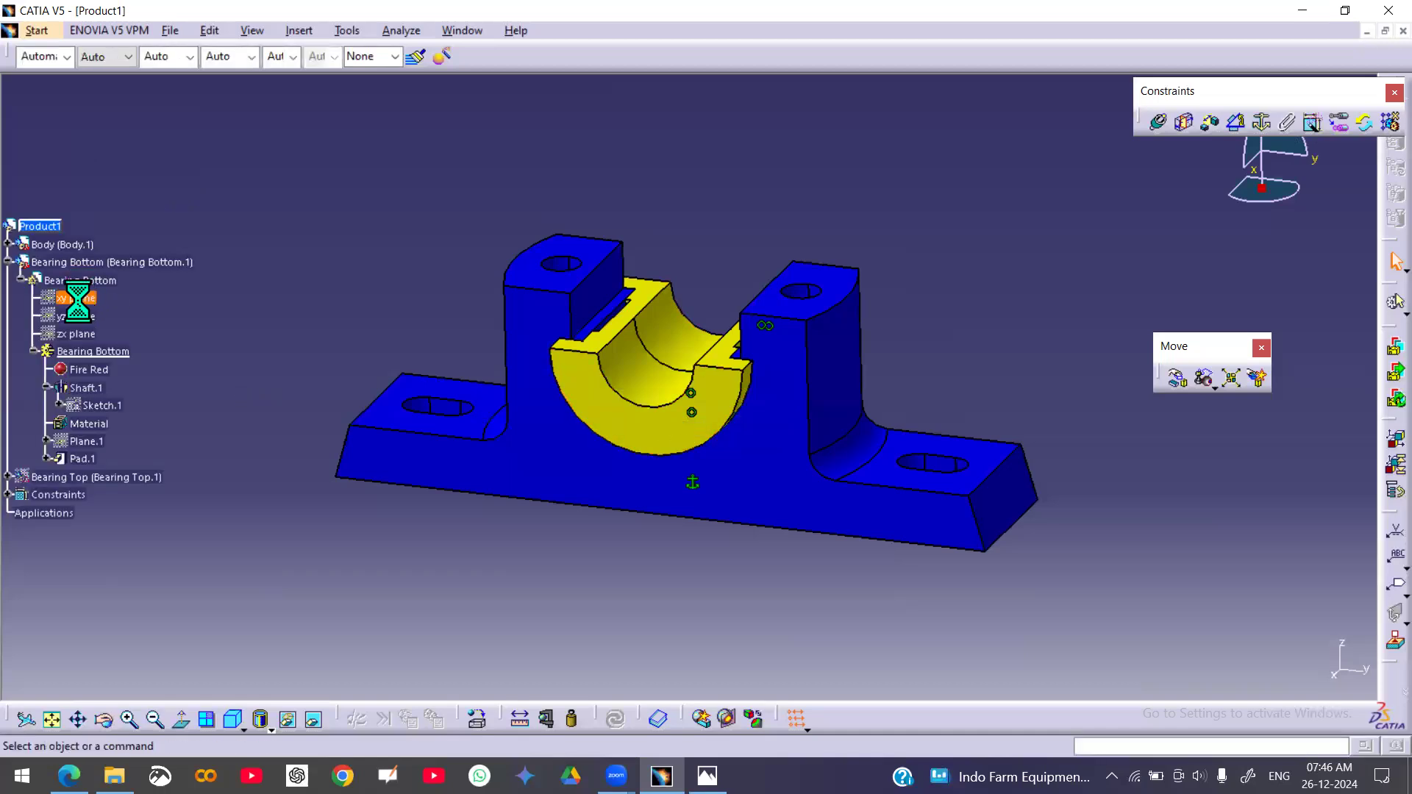
shift+click(84, 335)
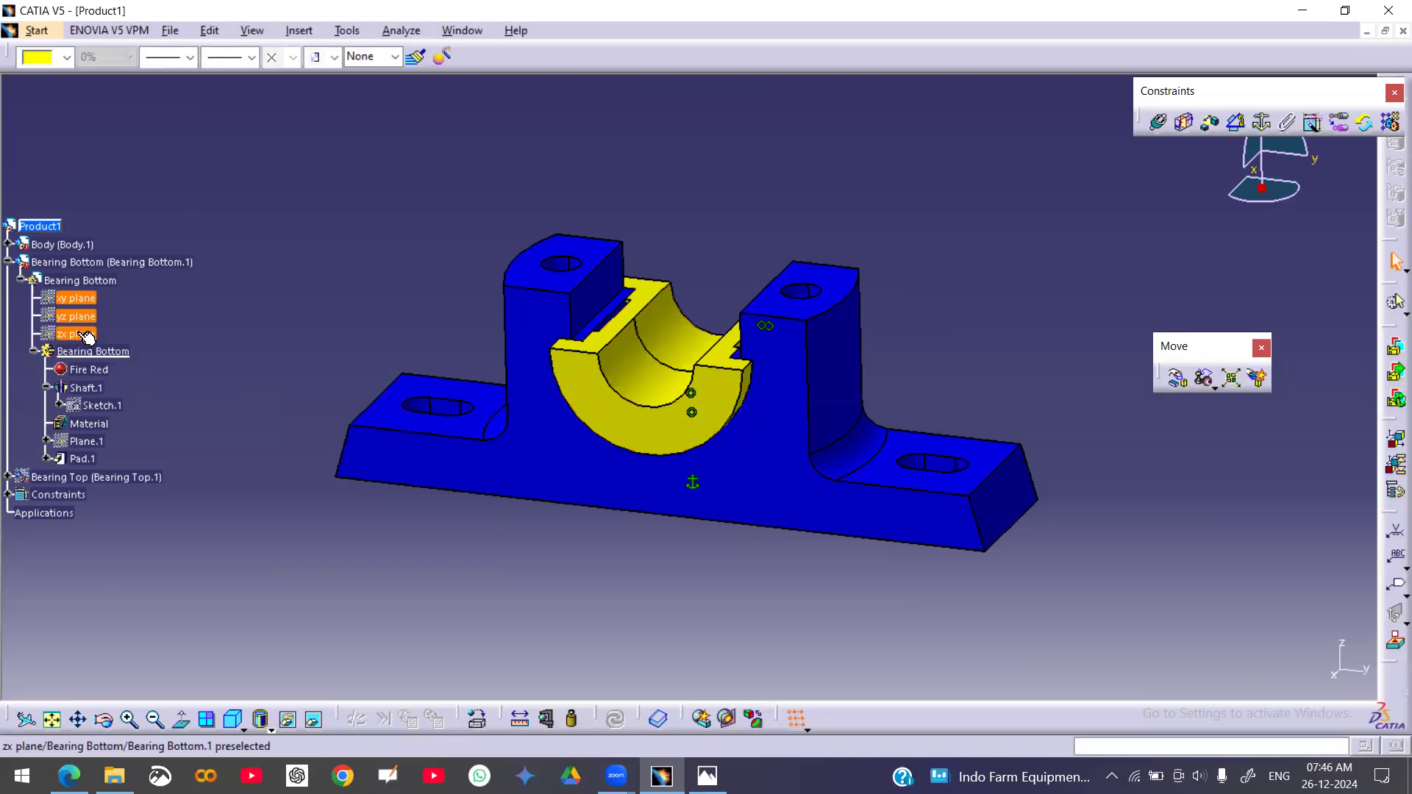
right_click(83, 335)
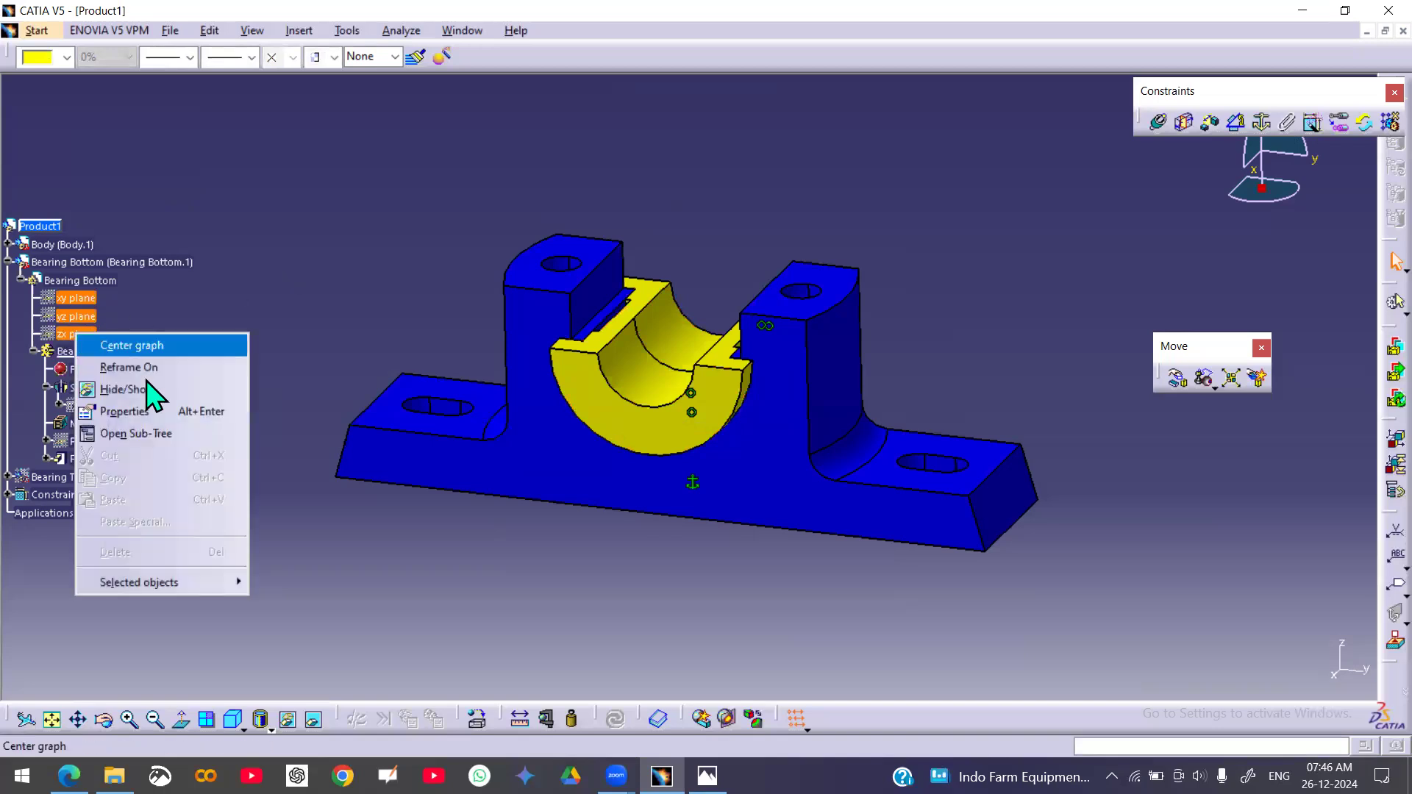
click(118, 389)
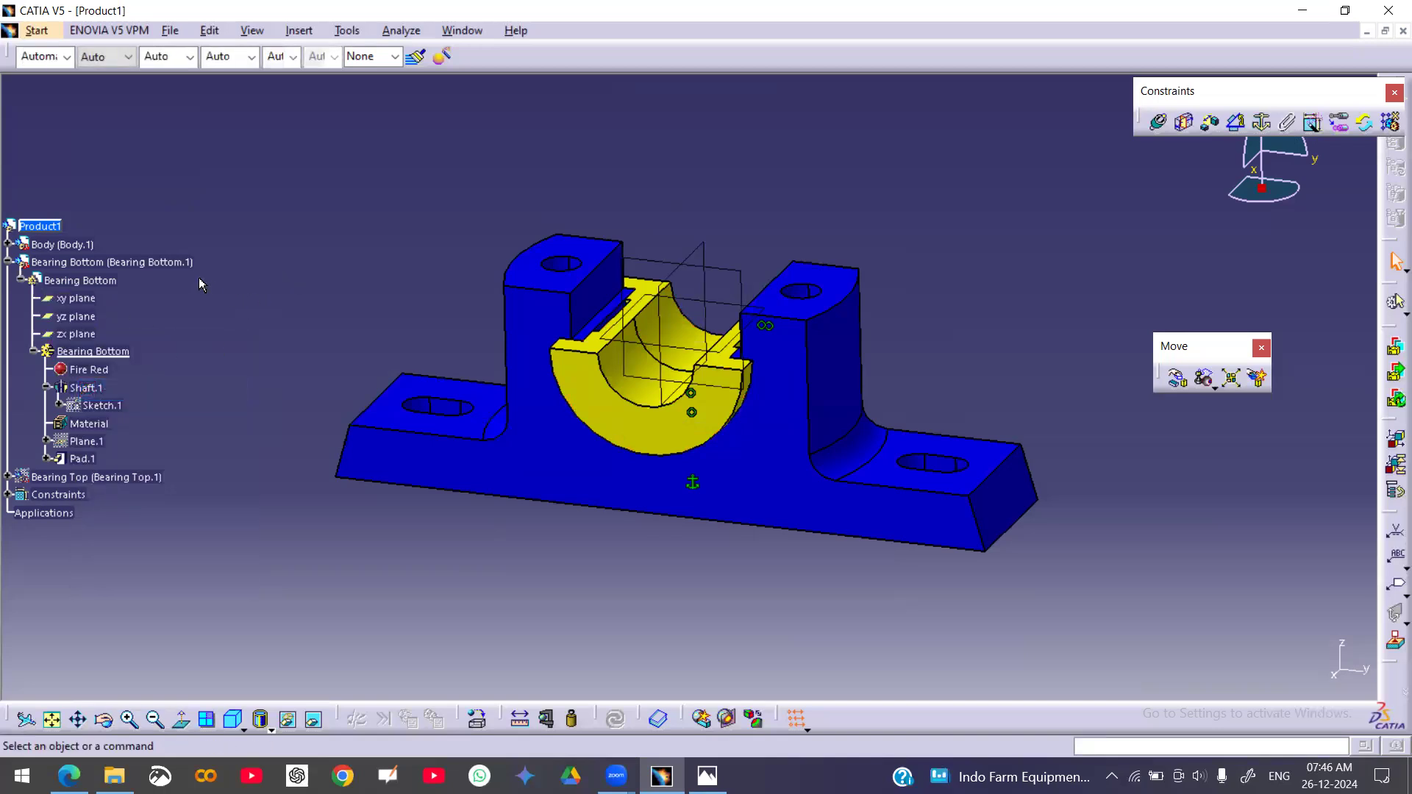
- Expand the Body component's part and show its xy, yz and zx planes
click(58, 245)
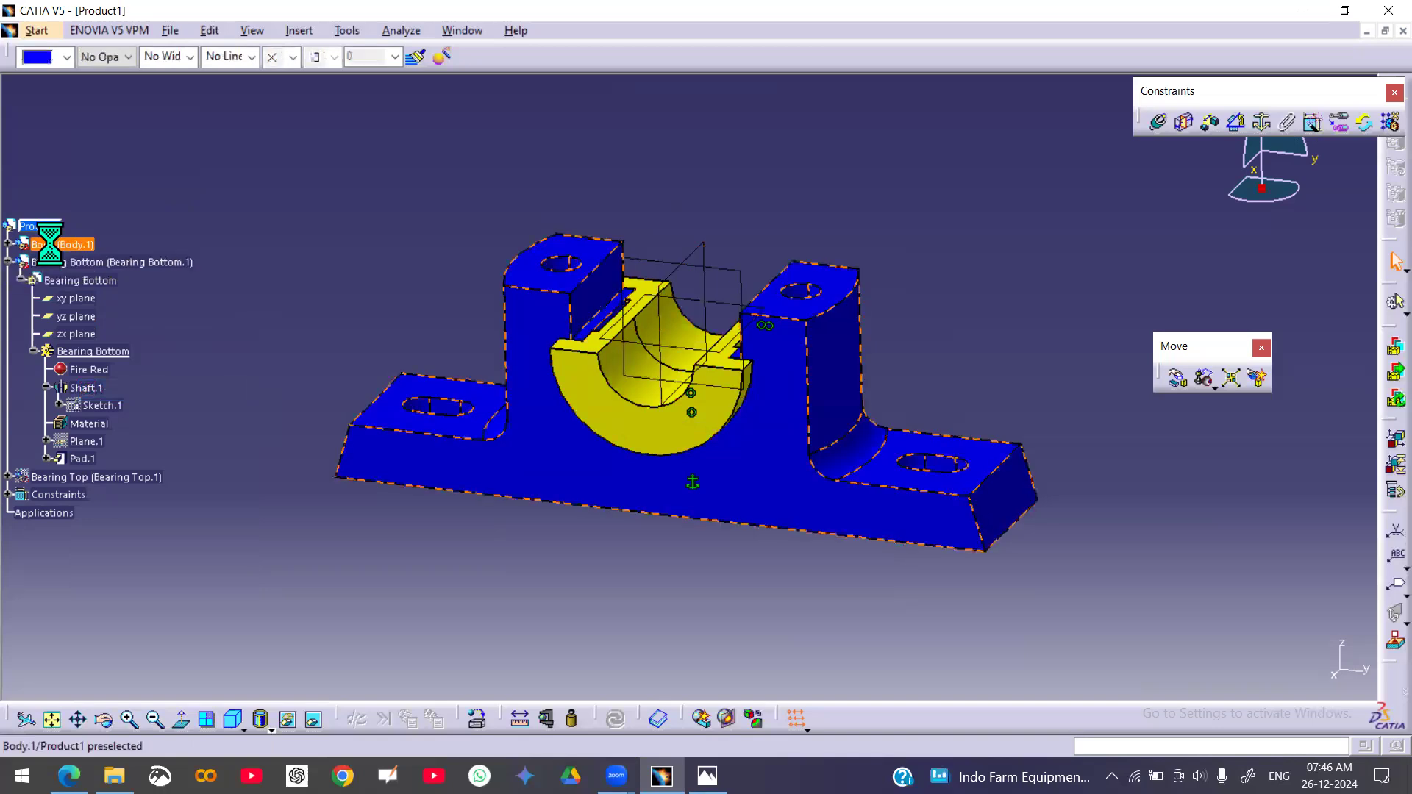
right_click(53, 244)
click(128, 257)
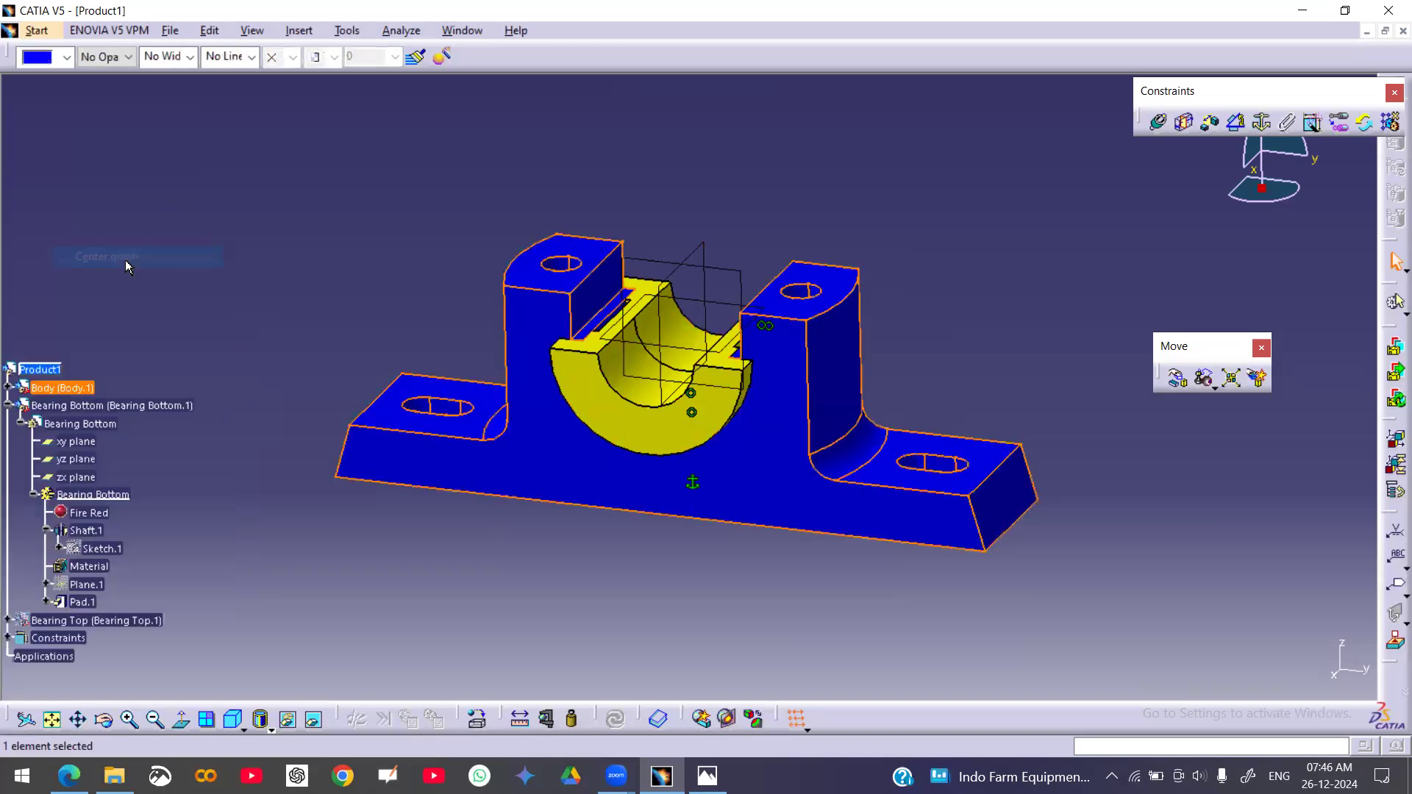
click(10, 392)
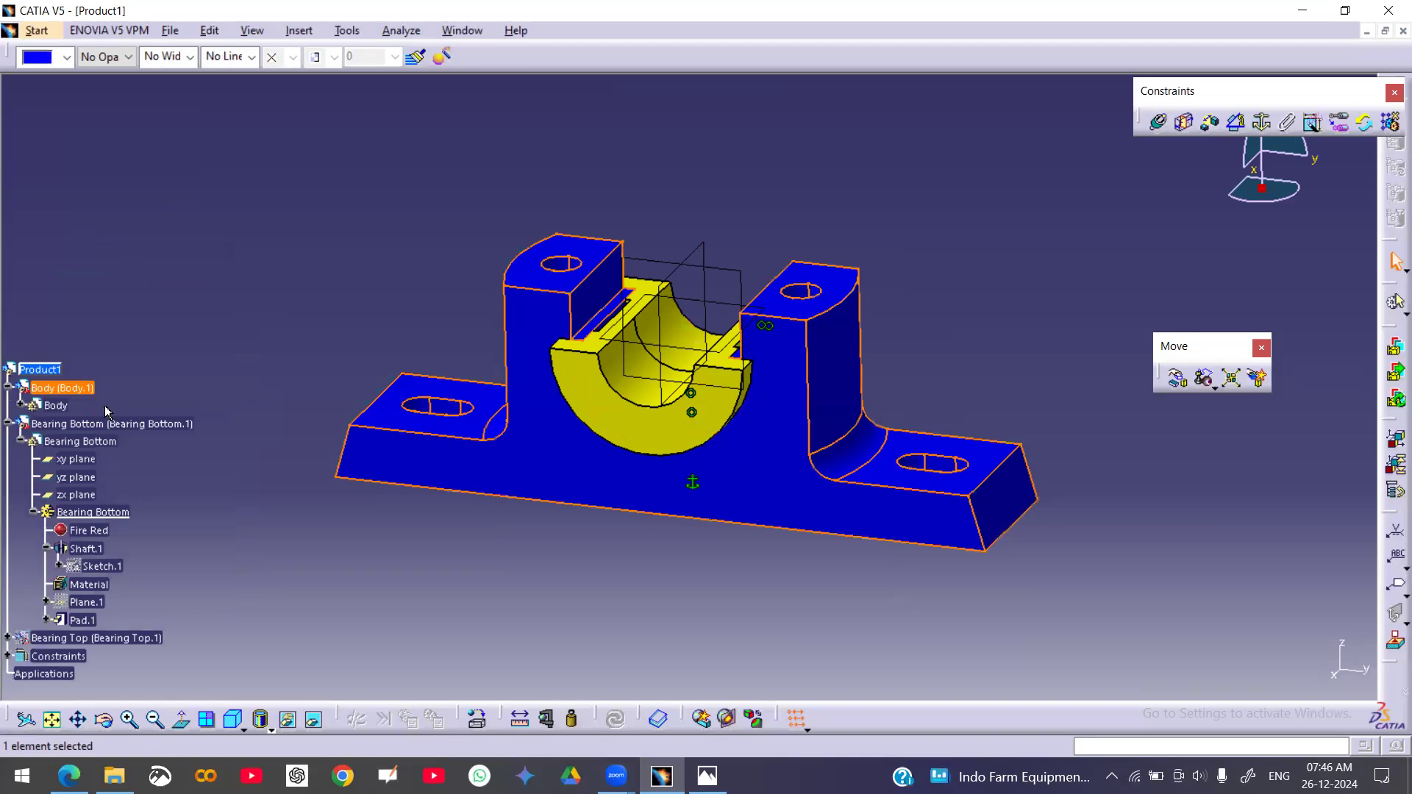
click(22, 407)
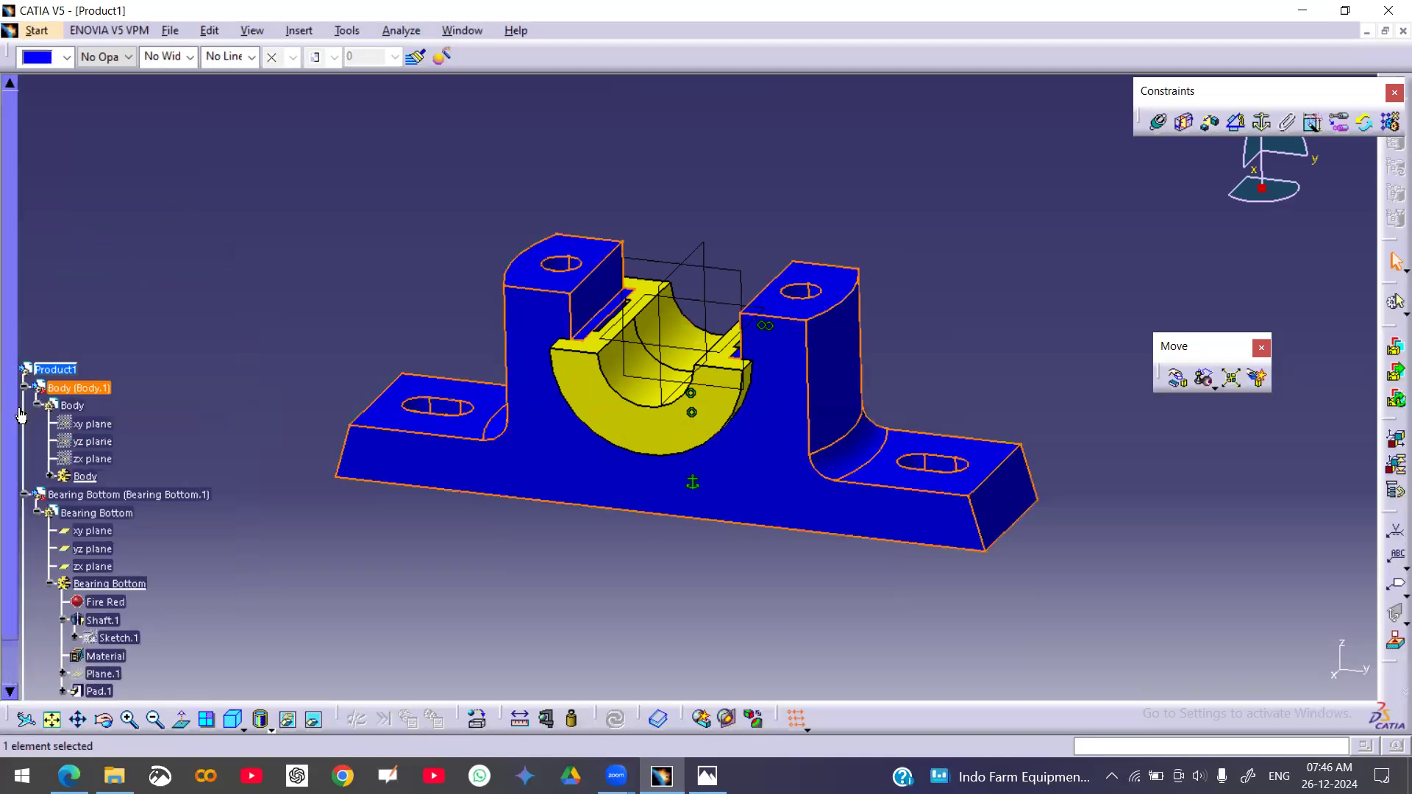
click(103, 426)
shift+click(92, 460)
right_click(92, 462)
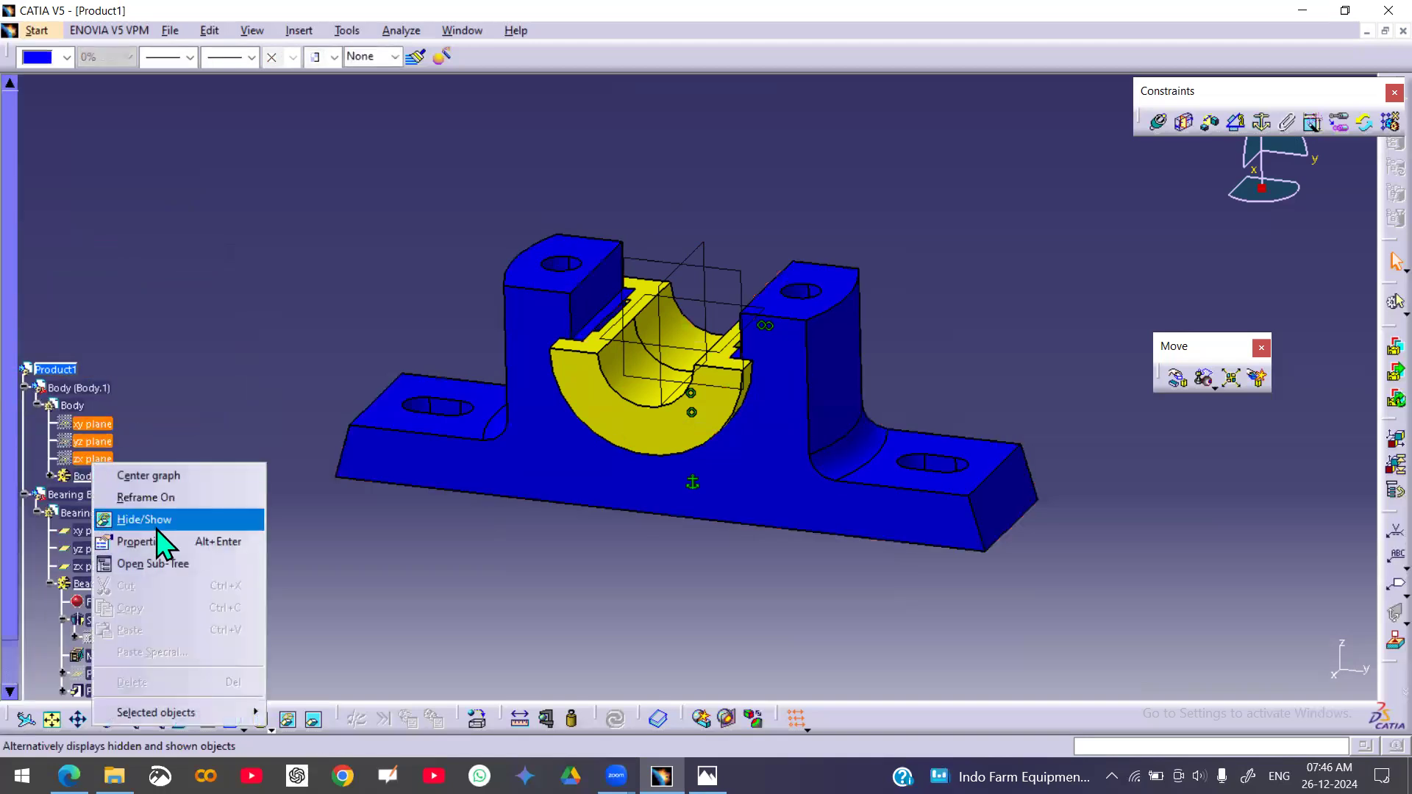
click(157, 527)
- Add a parallelism constraint with Same orientation between the yz planes of Bearing Bottom and Body
middle_drag(397, 521, 410, 473)
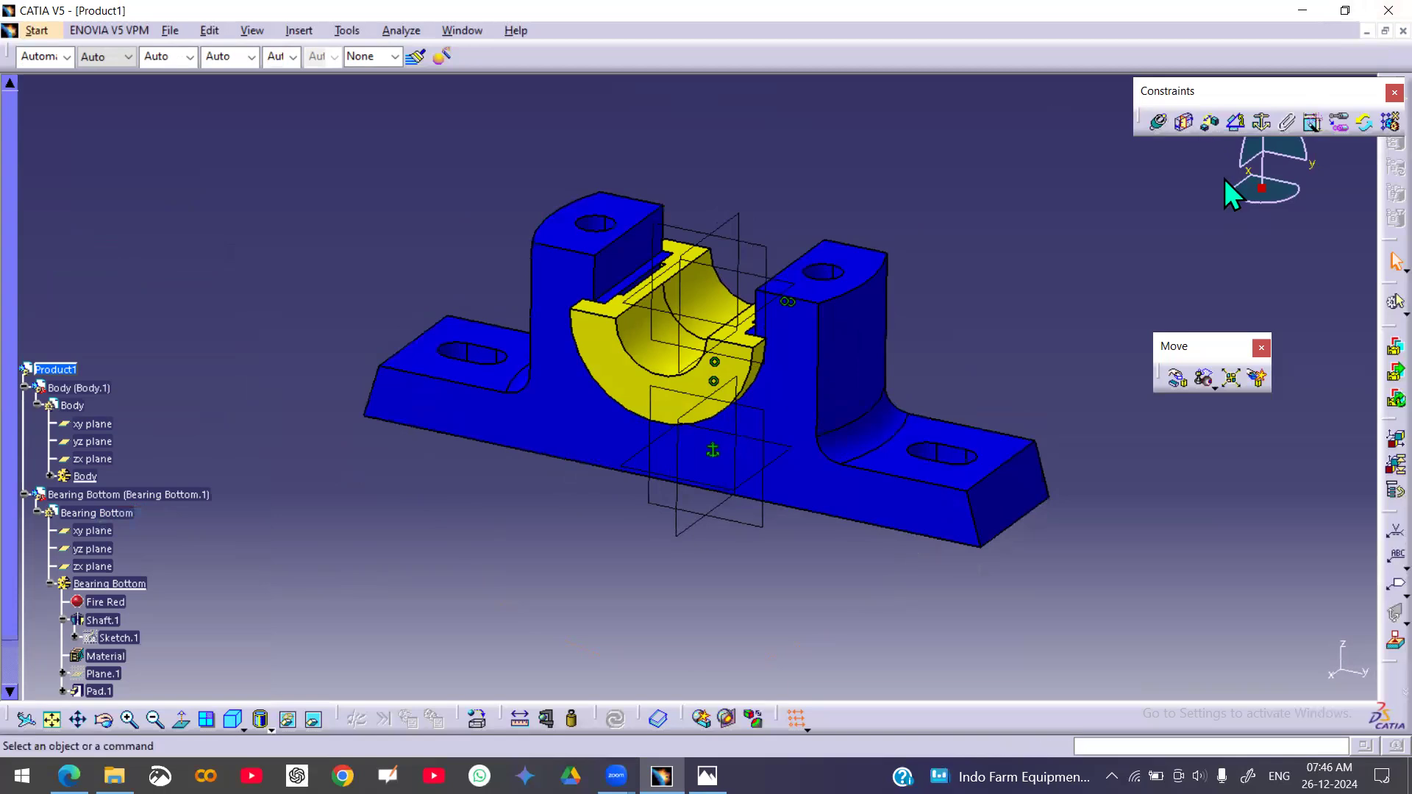
click(1236, 123)
click(1238, 125)
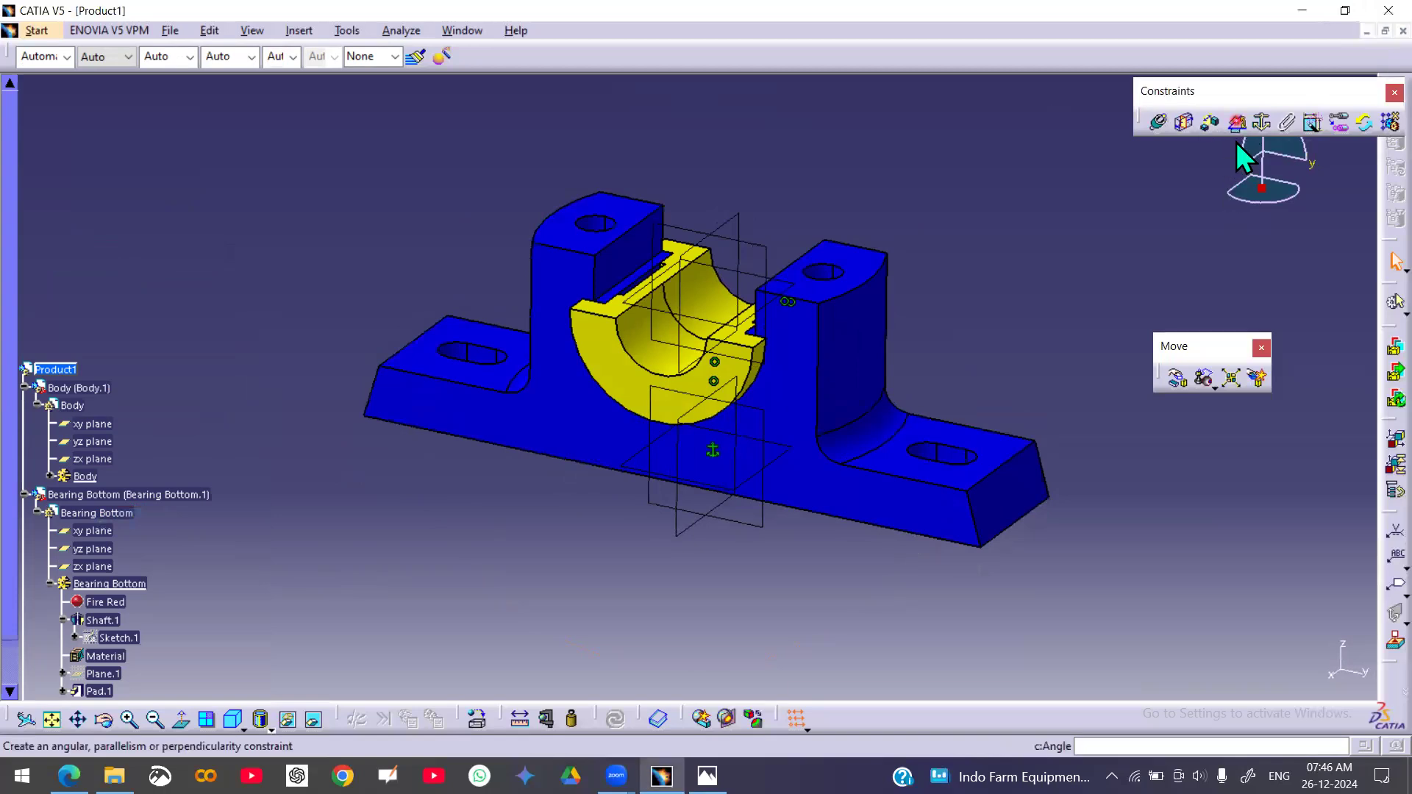
click(1235, 125)
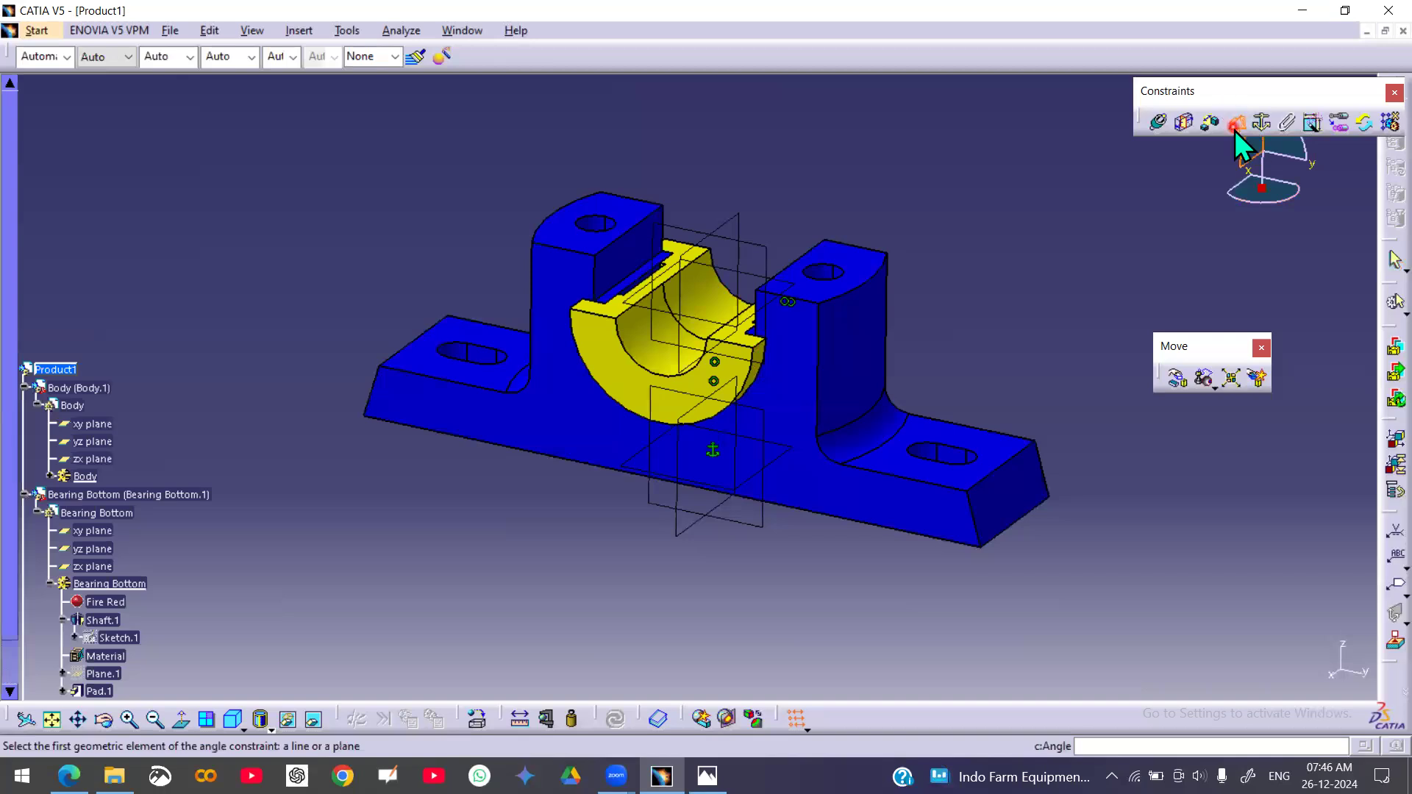
click(766, 252)
click(768, 409)
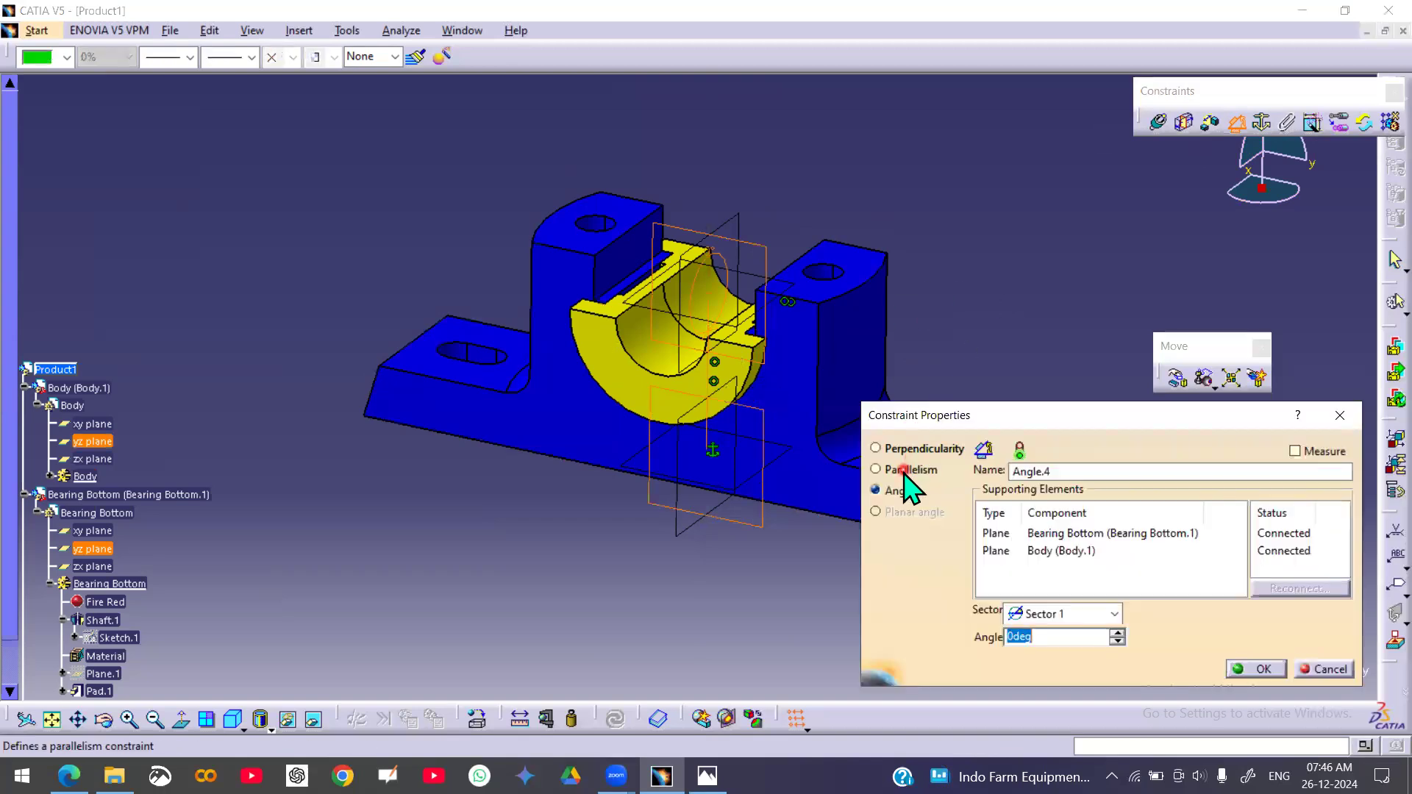
click(898, 470)
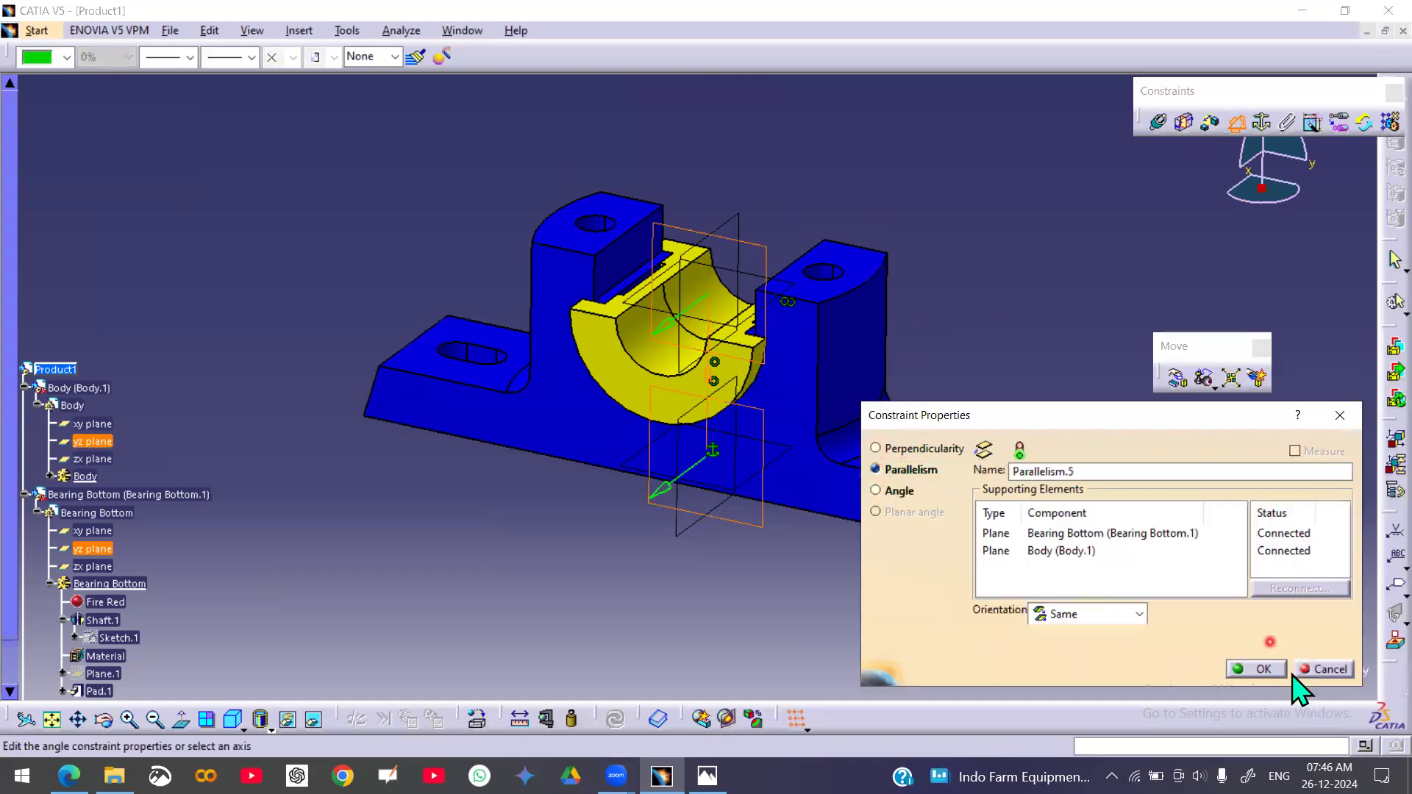
click(1258, 669)
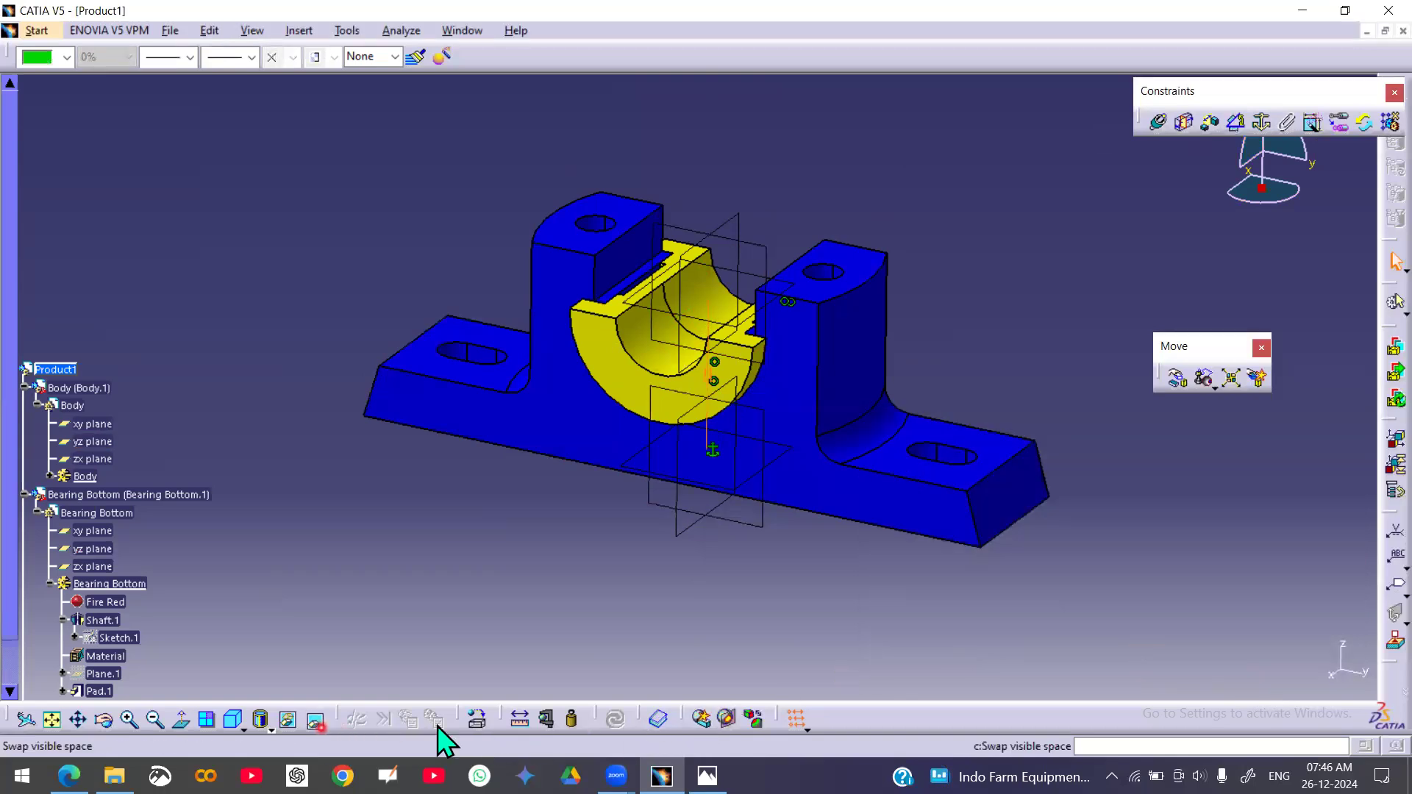
click(923, 236)
click(327, 496)
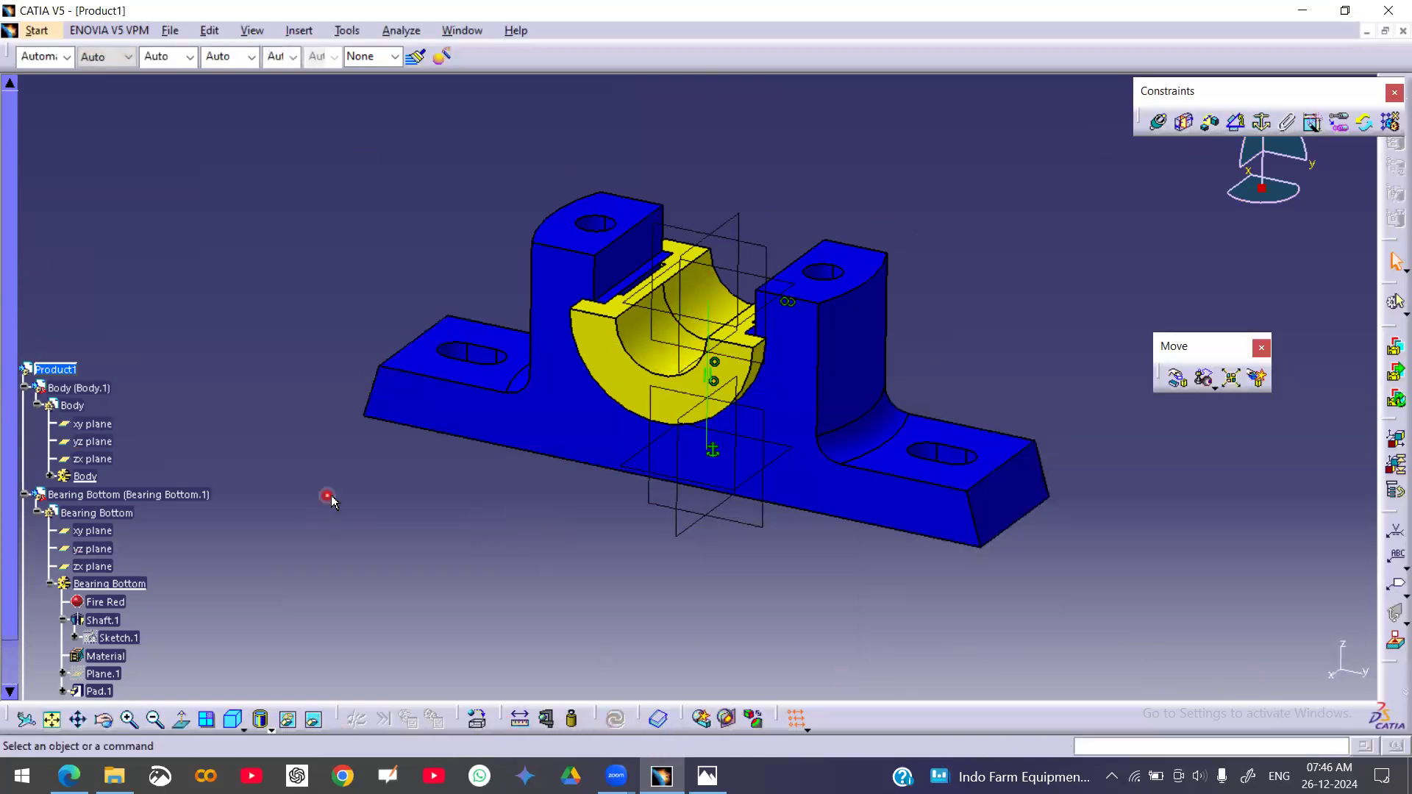
- Check the Bearing Bottom component's degrees of freedom with the parallelism constraint in place and close the analysis
click(112, 496)
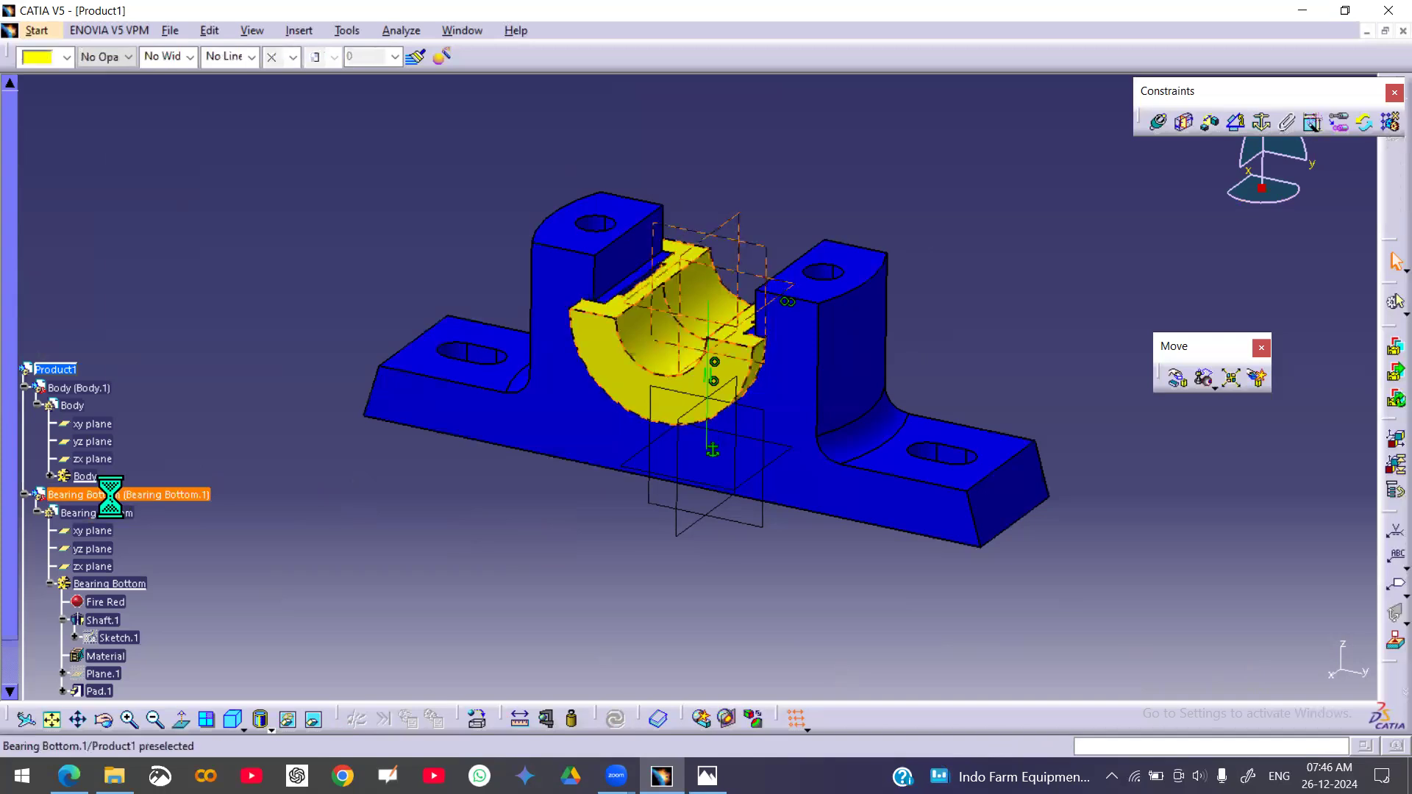
right_click(112, 496)
mouse_move(197, 389)
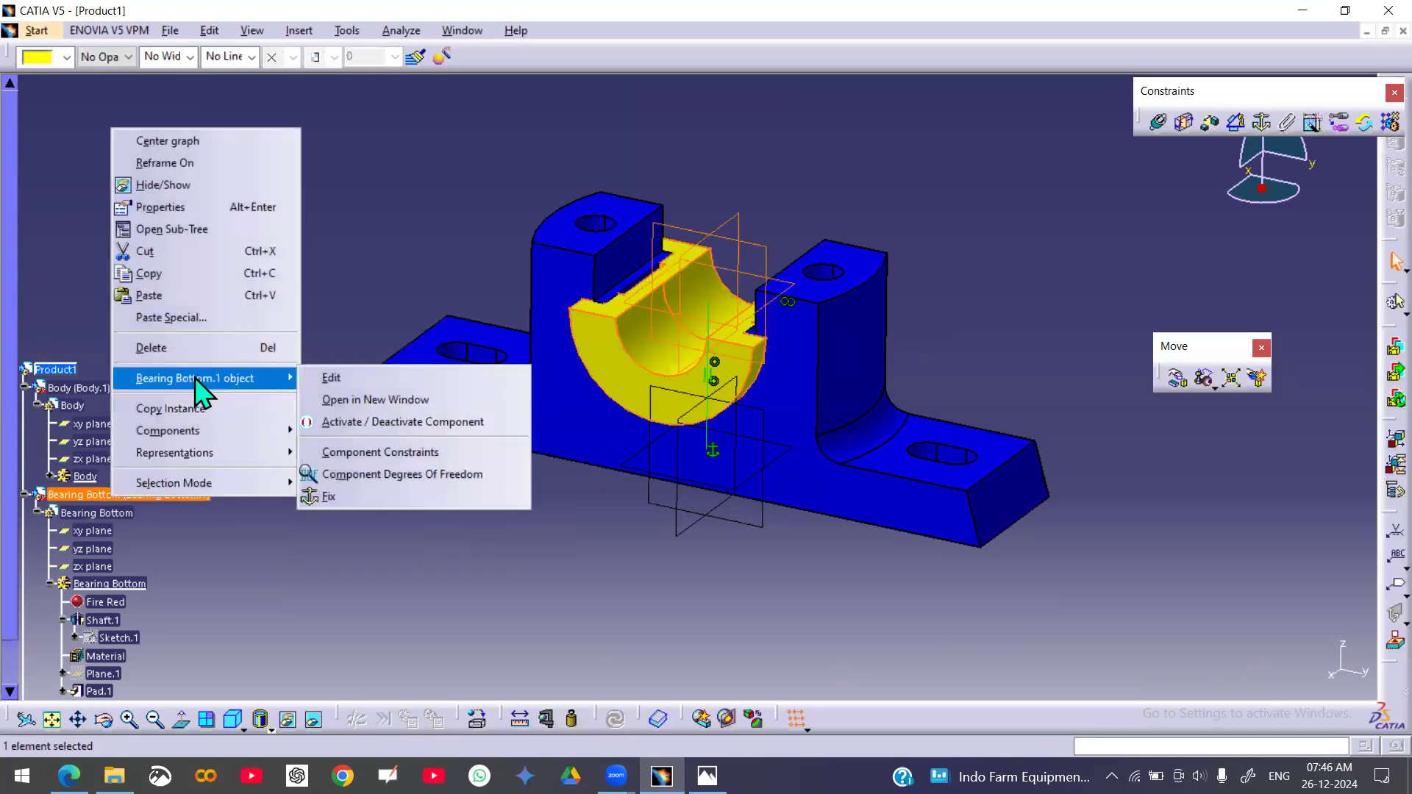
click(371, 475)
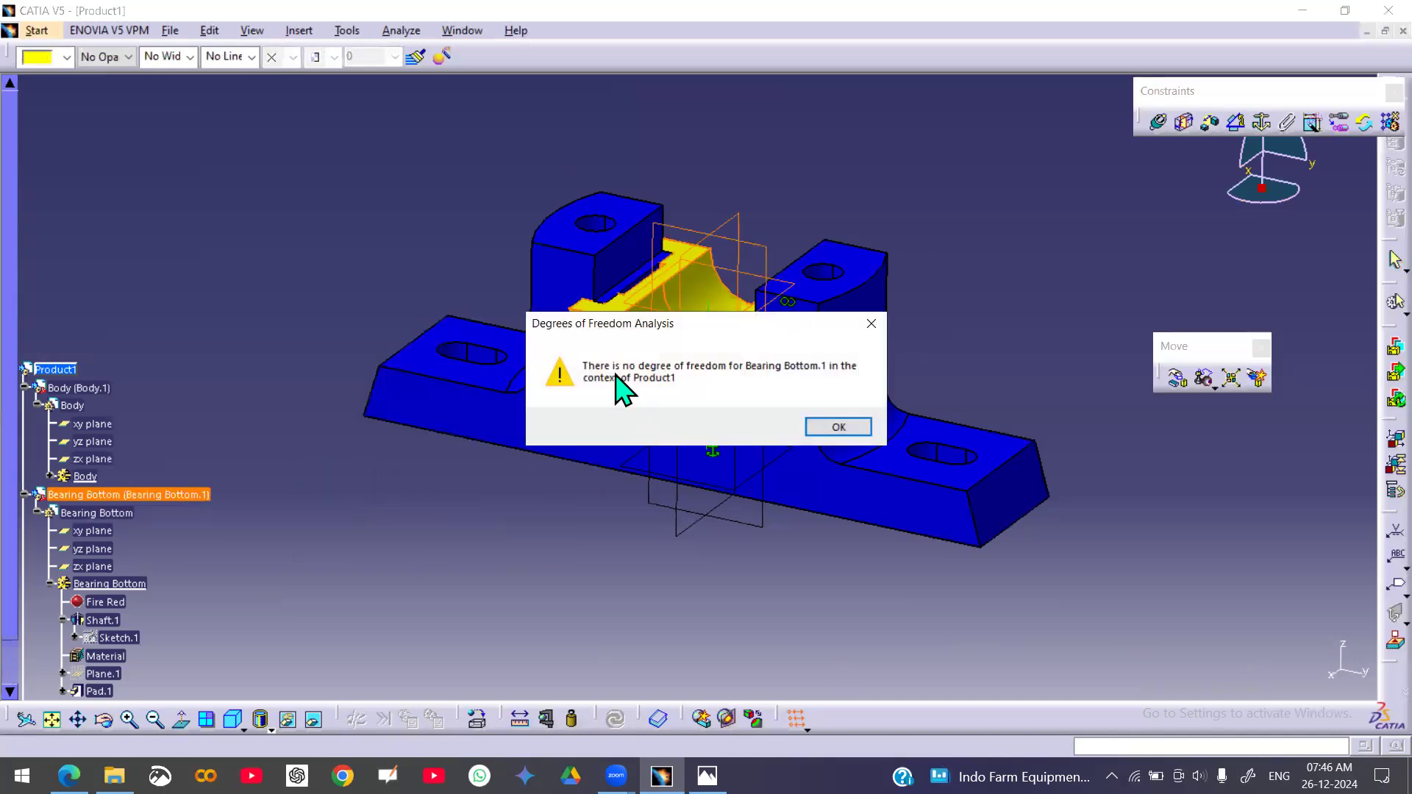
click(858, 428)
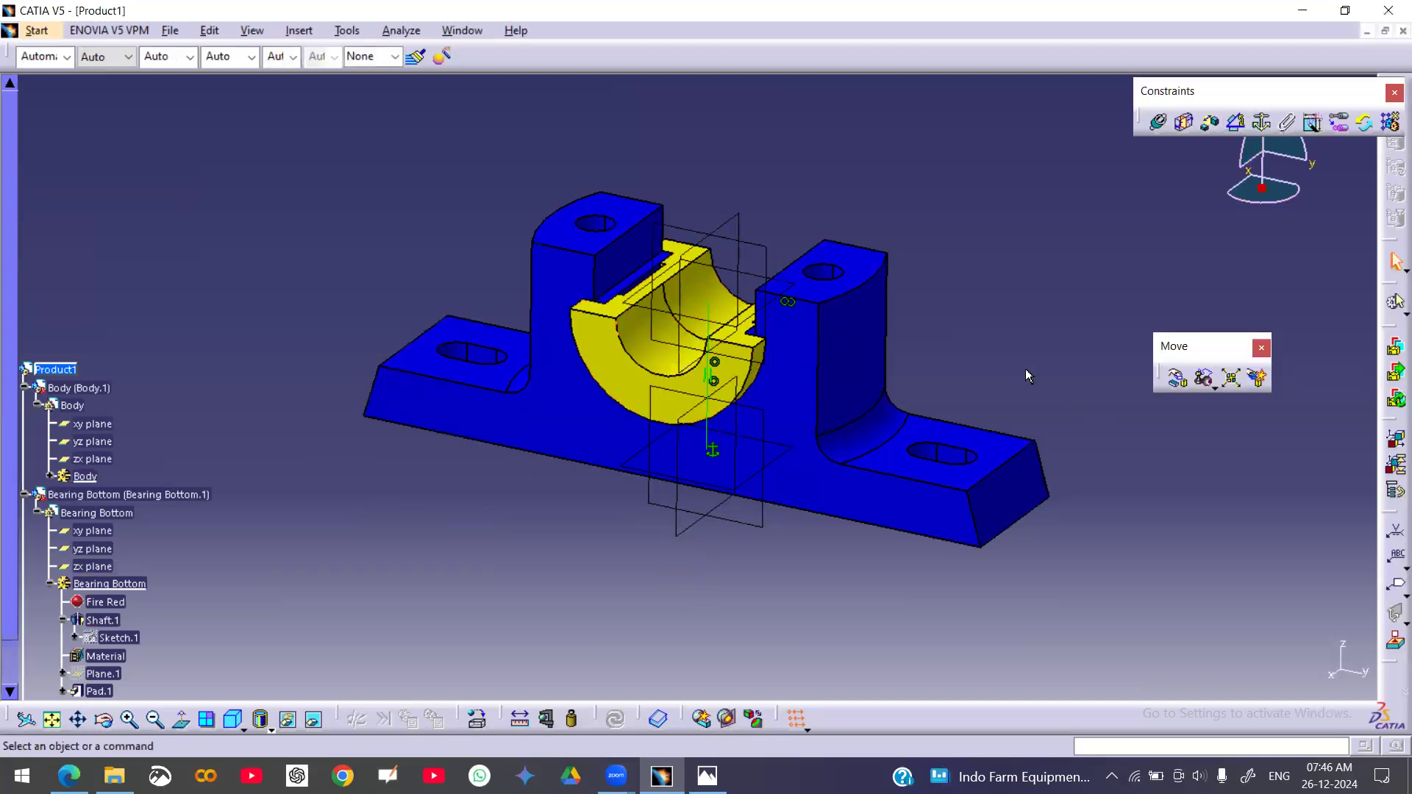
click(93, 424)
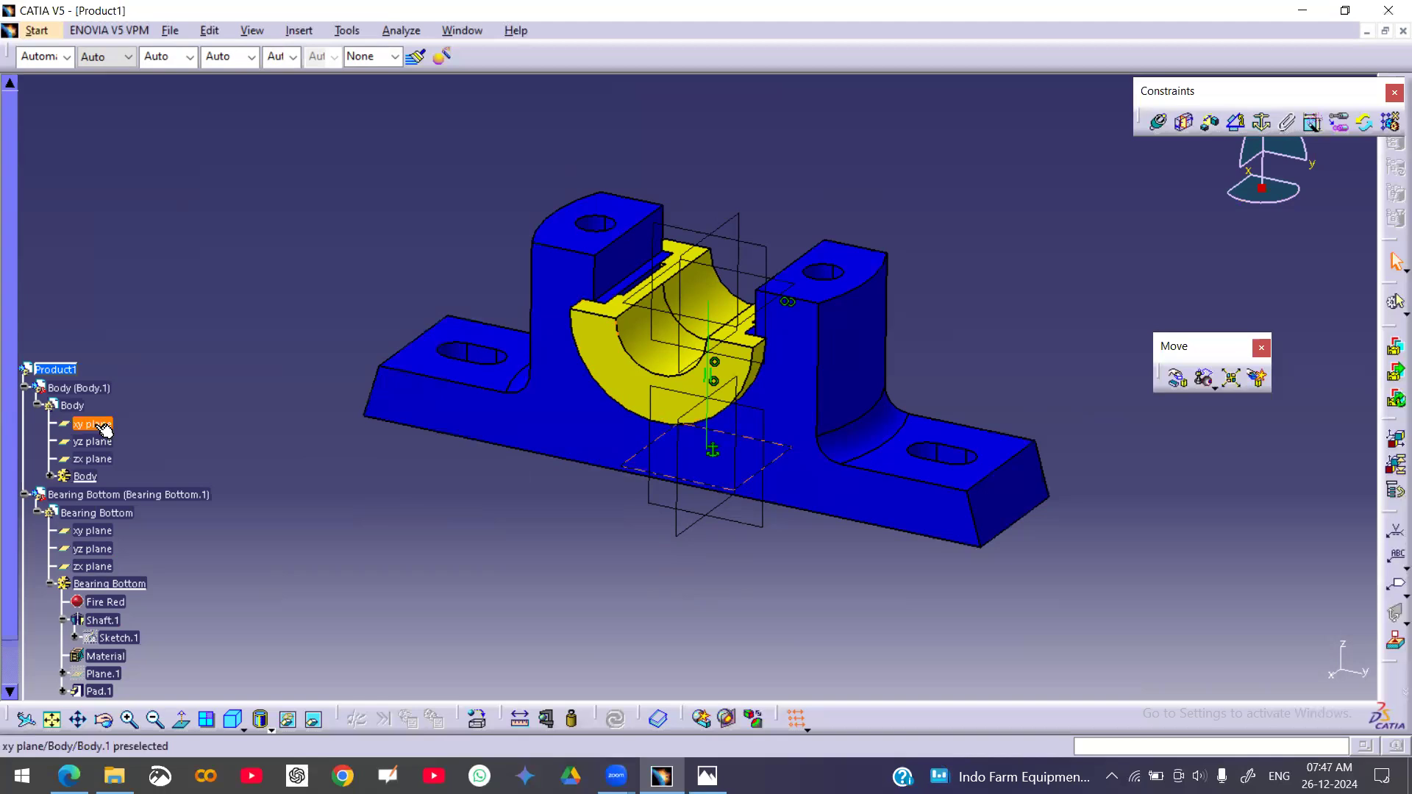
shift+click(101, 460)
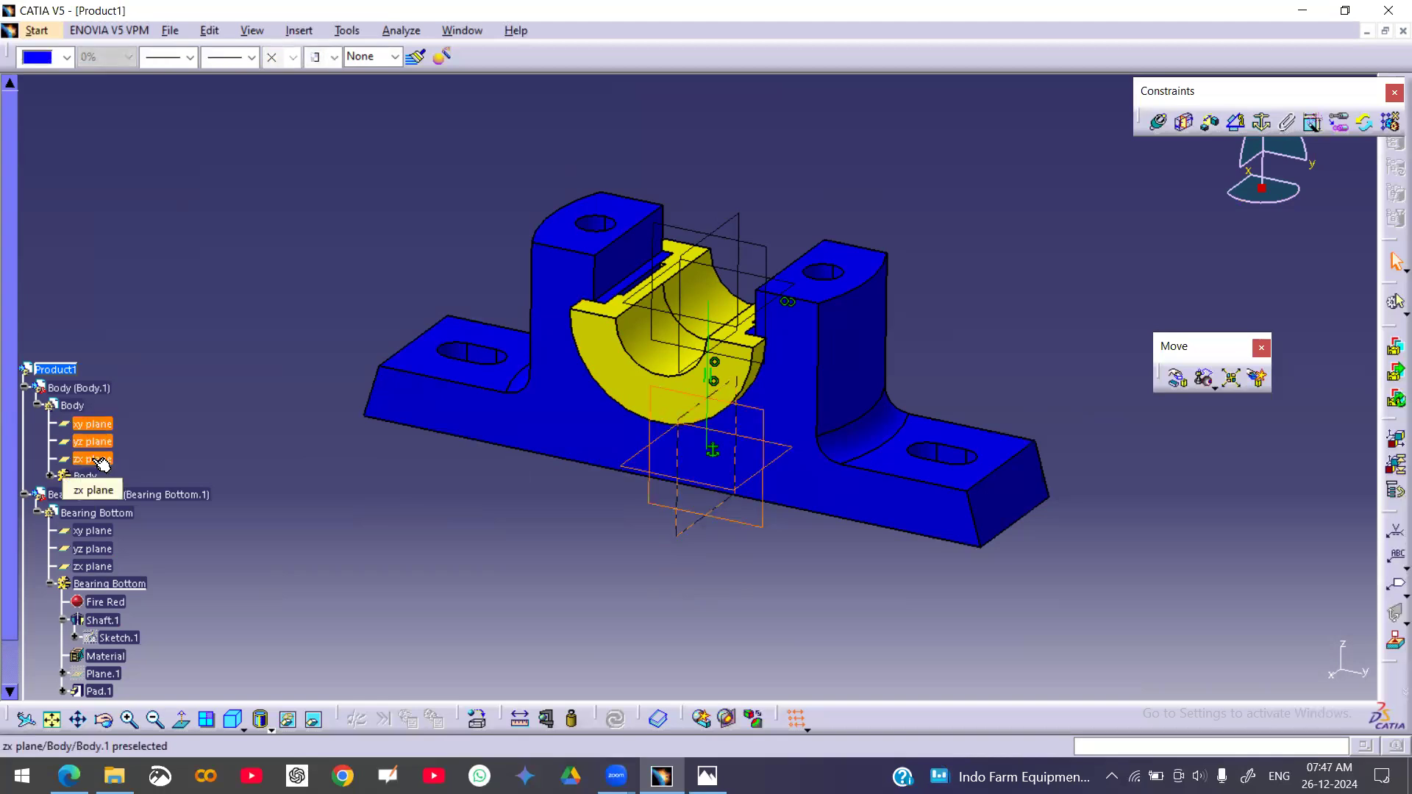
click(257, 425)
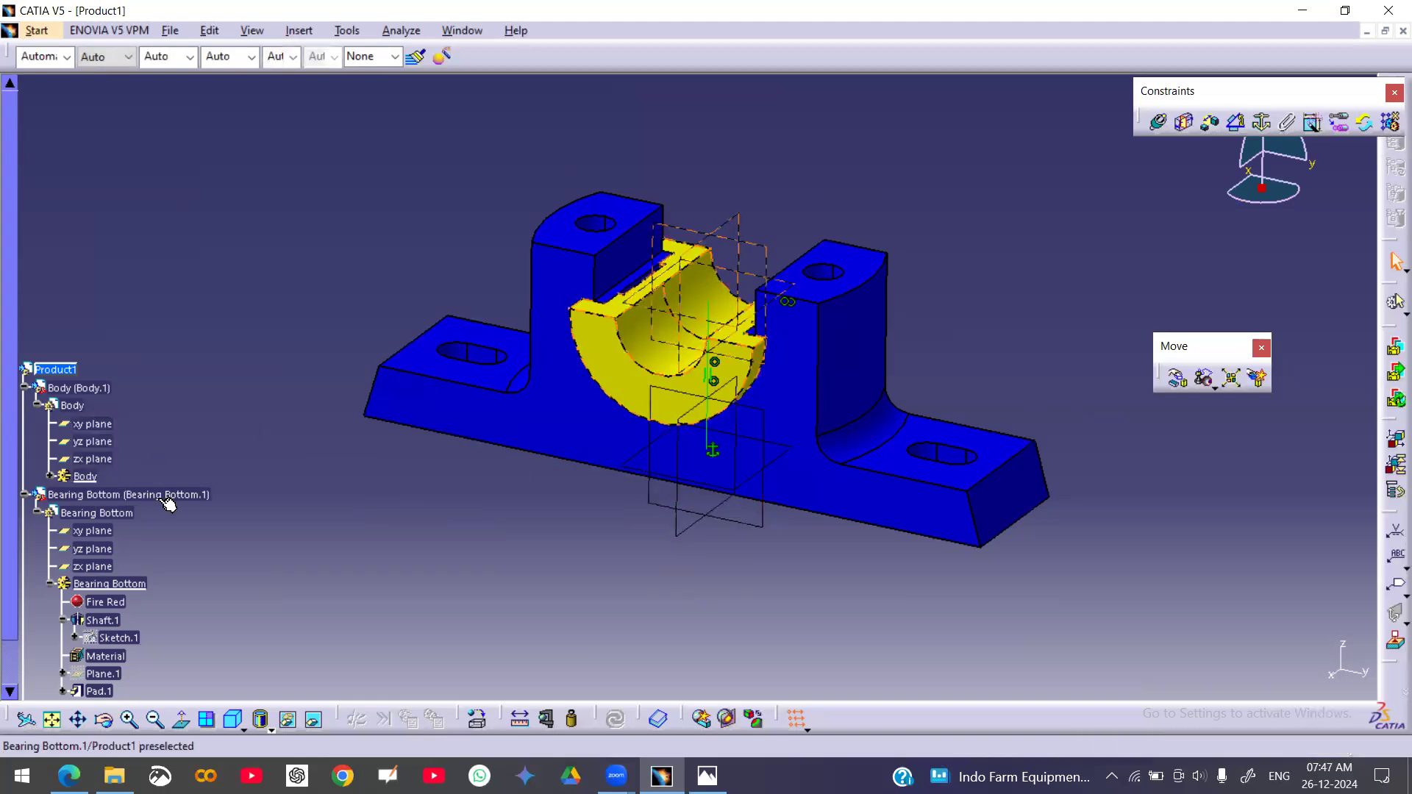
- Hide the xy, yz and zx planes of the Bearing Bottom part
scroll(168, 508, down, 1)
scroll(259, 551, down, 1)
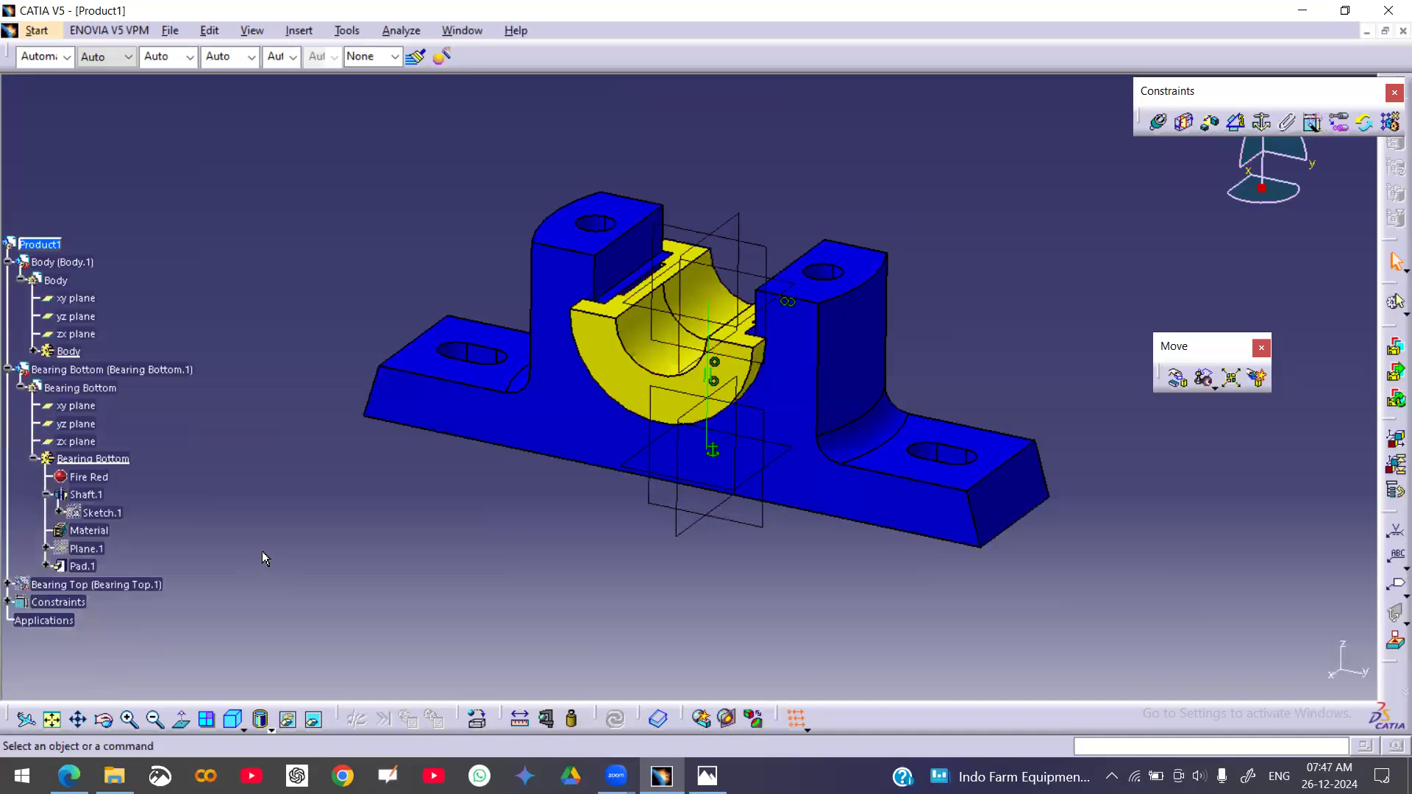
click(79, 407)
ctrl+click(77, 425)
ctrl+click(78, 441)
right_click(78, 441)
click(151, 497)
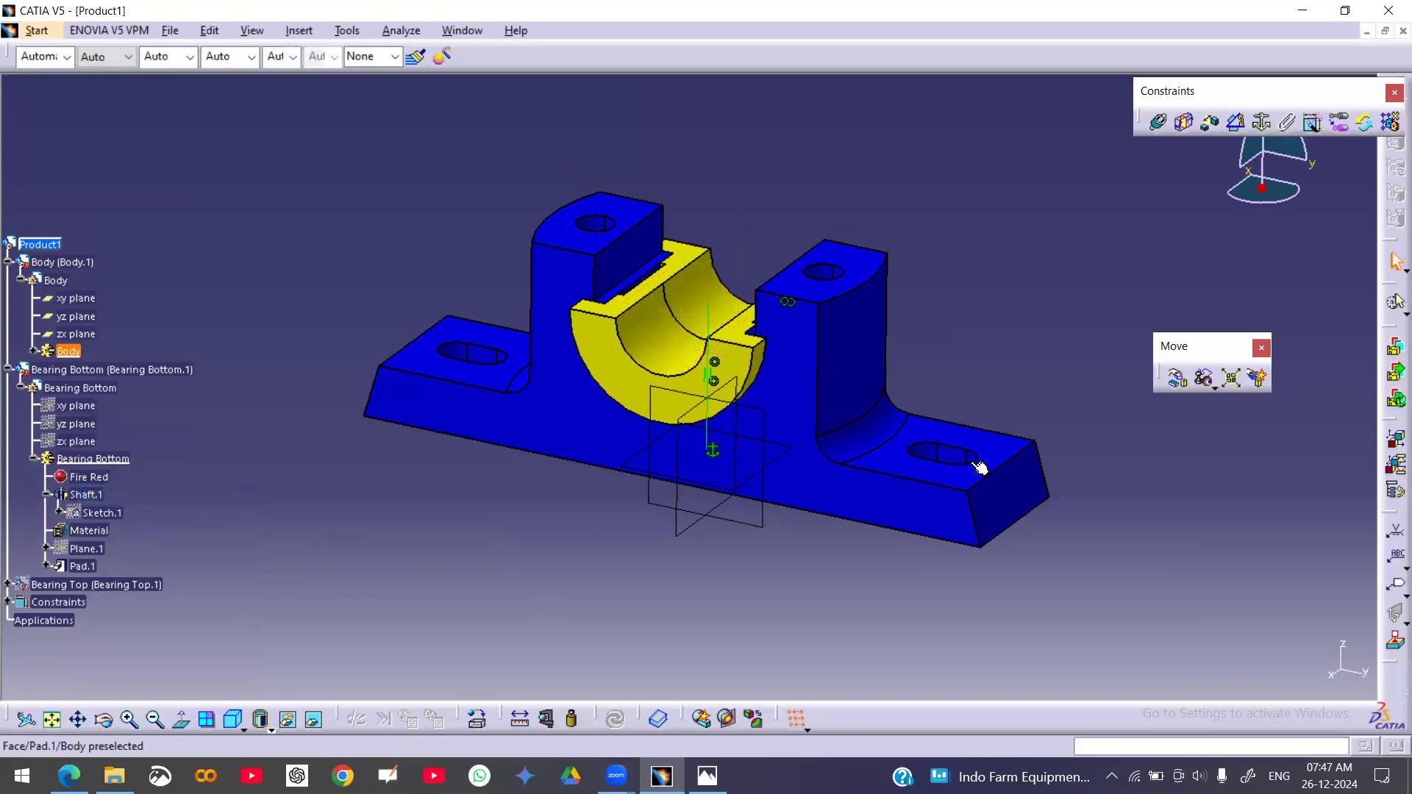
- Show the hidden Bearing Top component
scroll(221, 493, down, 3)
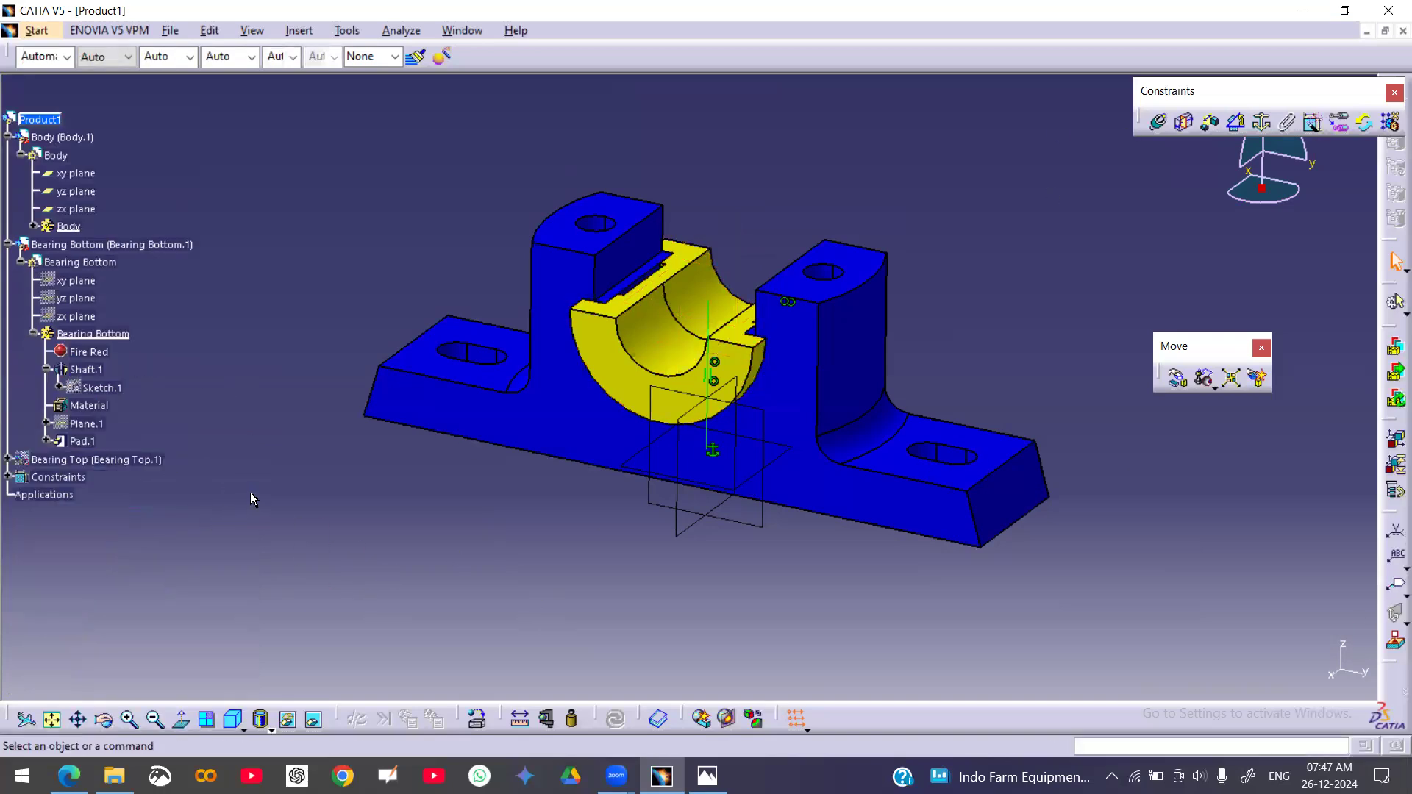
right_click(78, 461)
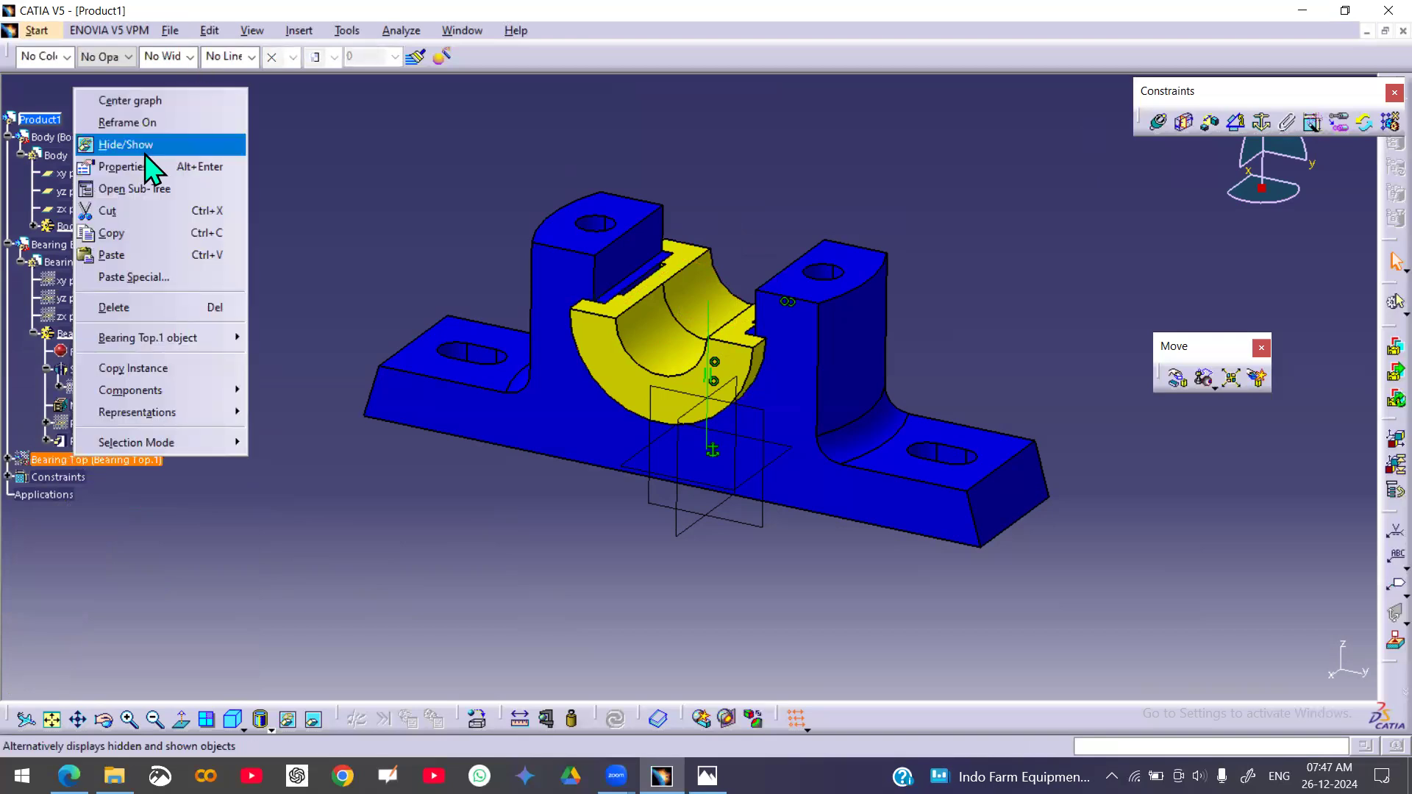
click(114, 145)
middle_drag(634, 462, 633, 462)
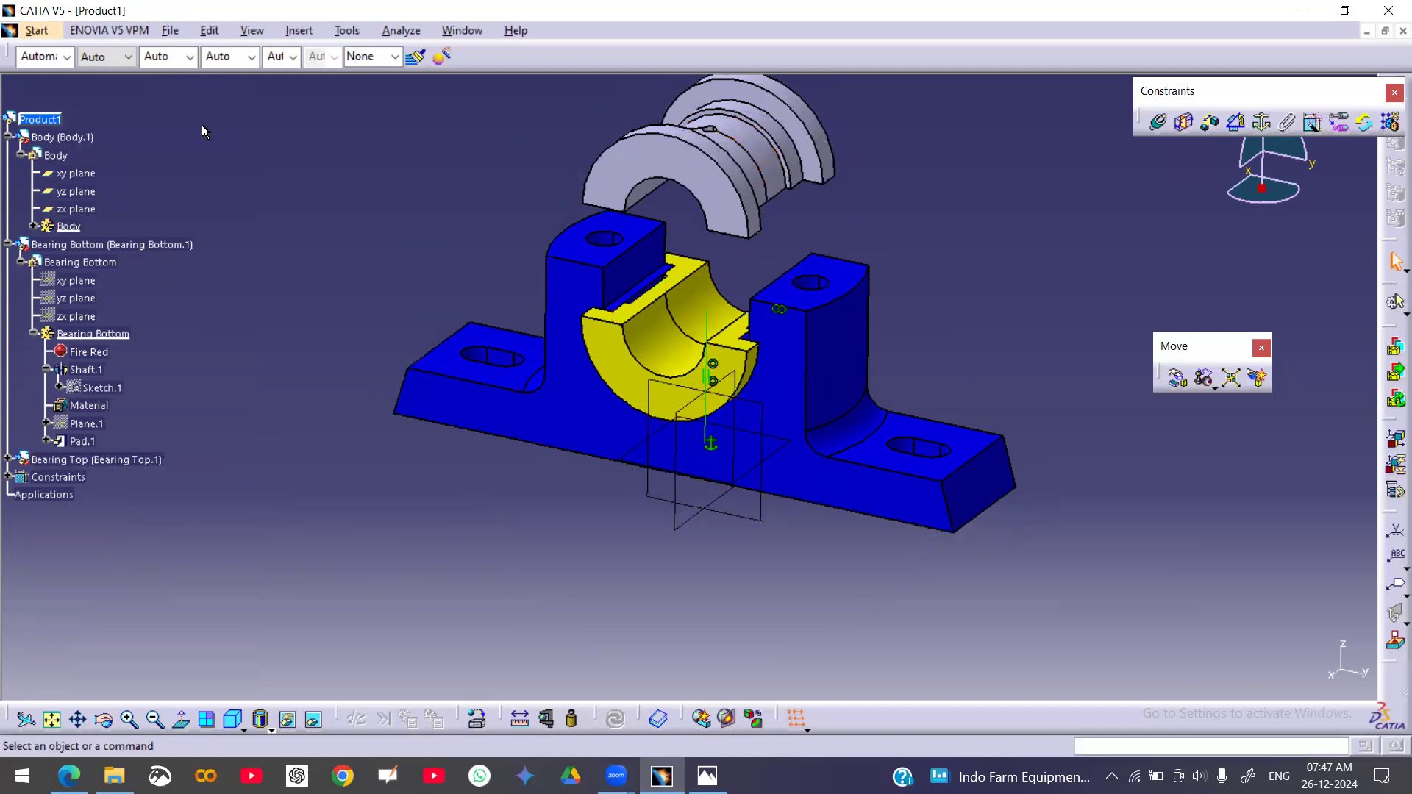
- Hide the Body component so that only the two bearing halves are displayed
click(574, 419)
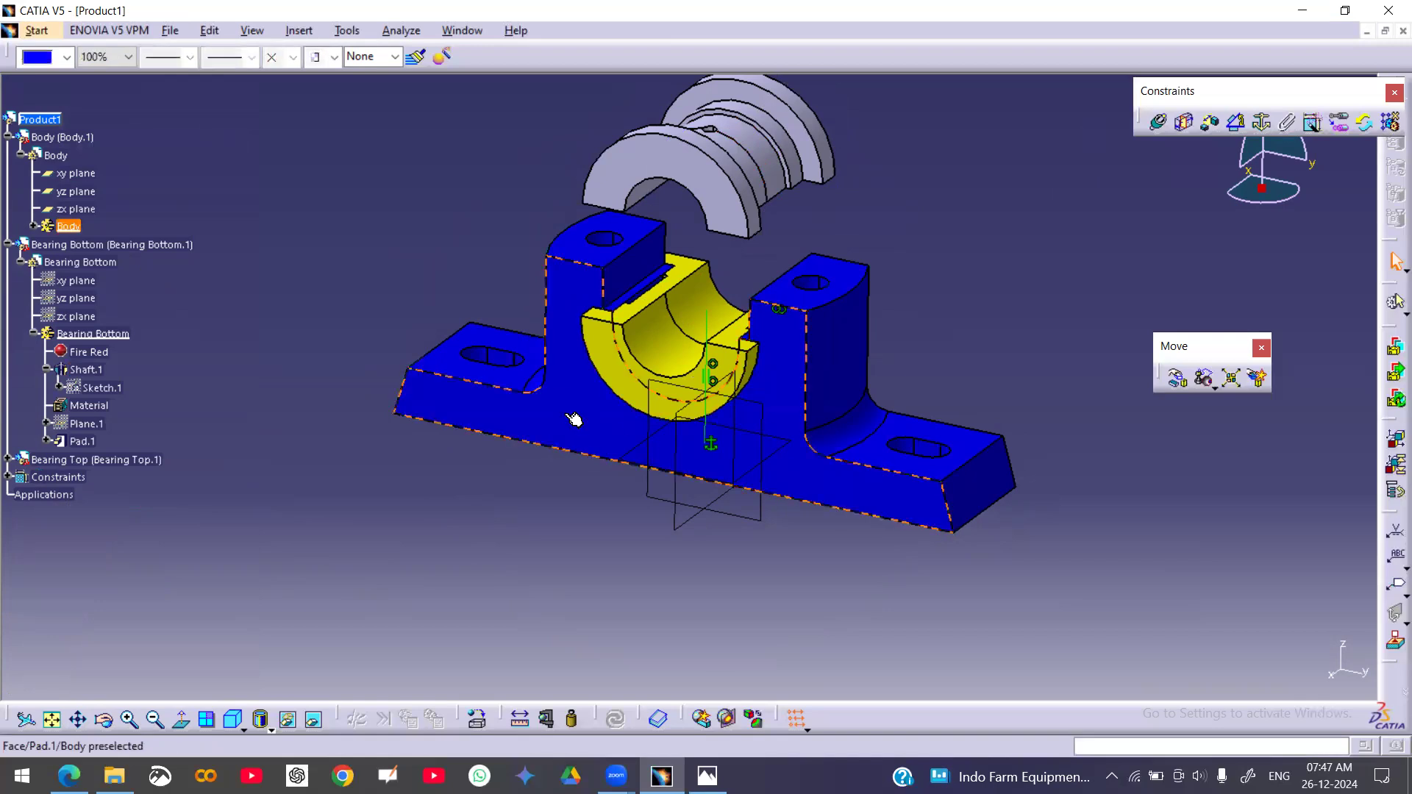
click(210, 180)
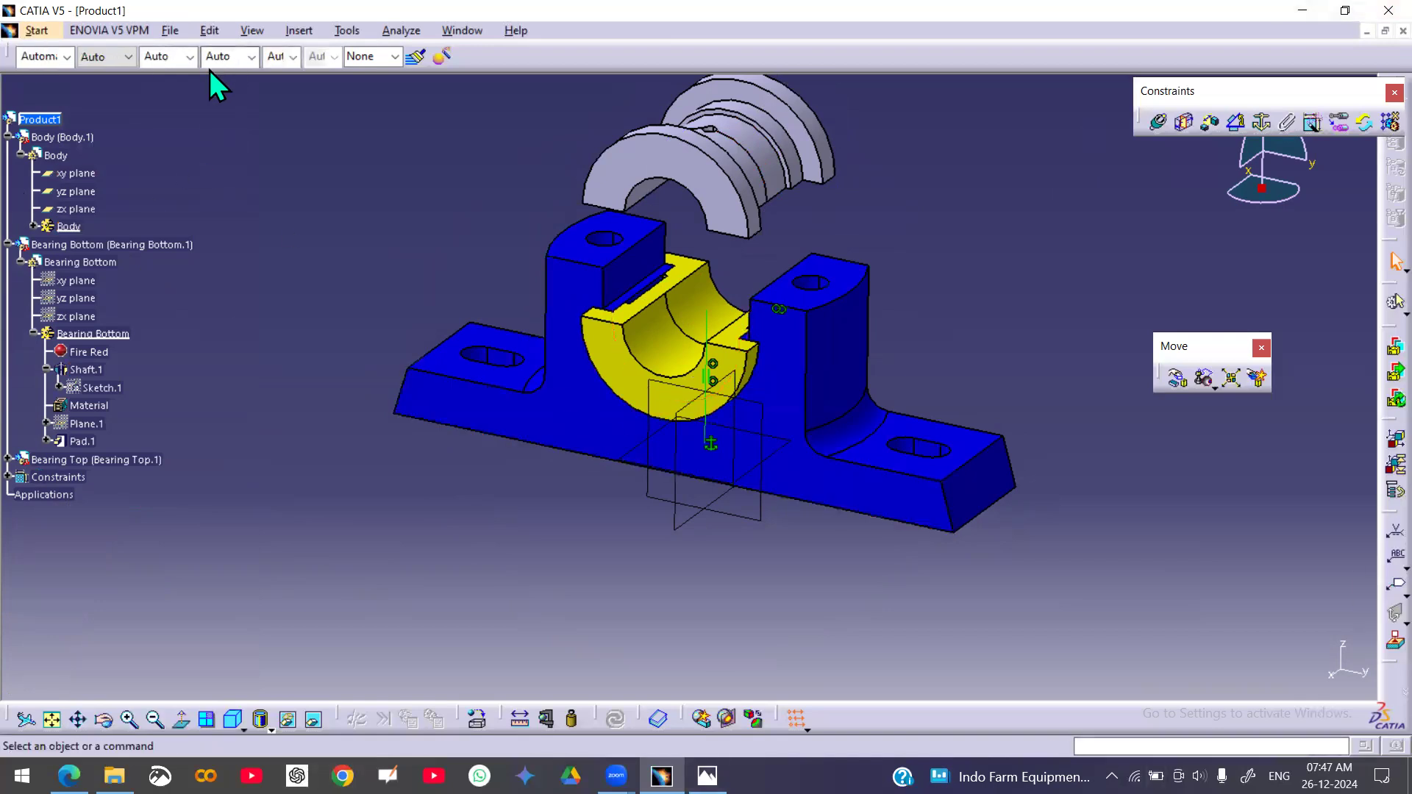
right_click(75, 138)
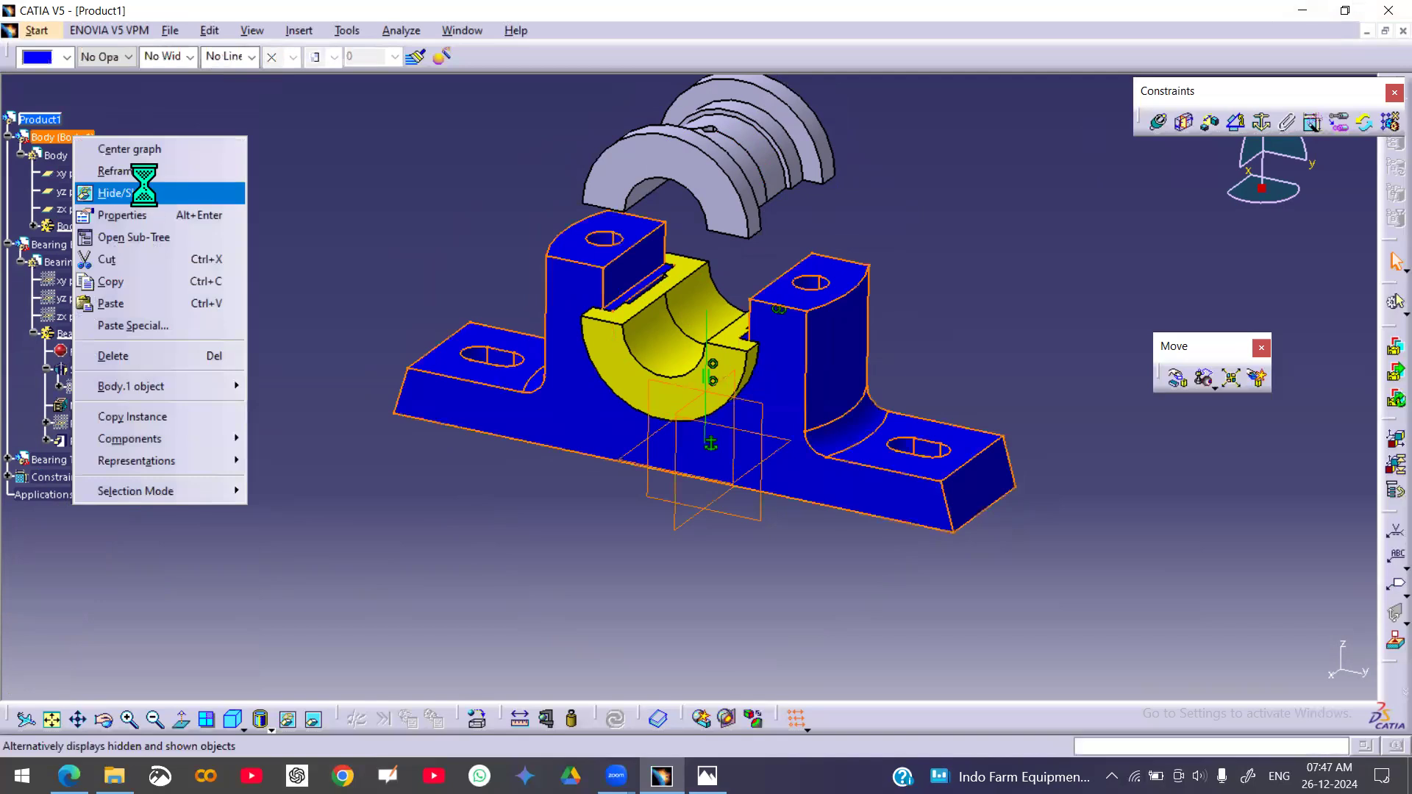
click(144, 190)
- Add a coincidence constraint between the axes of the small radial cylindrical features on the Bearing Bottom and the Bearing Top
click(1152, 123)
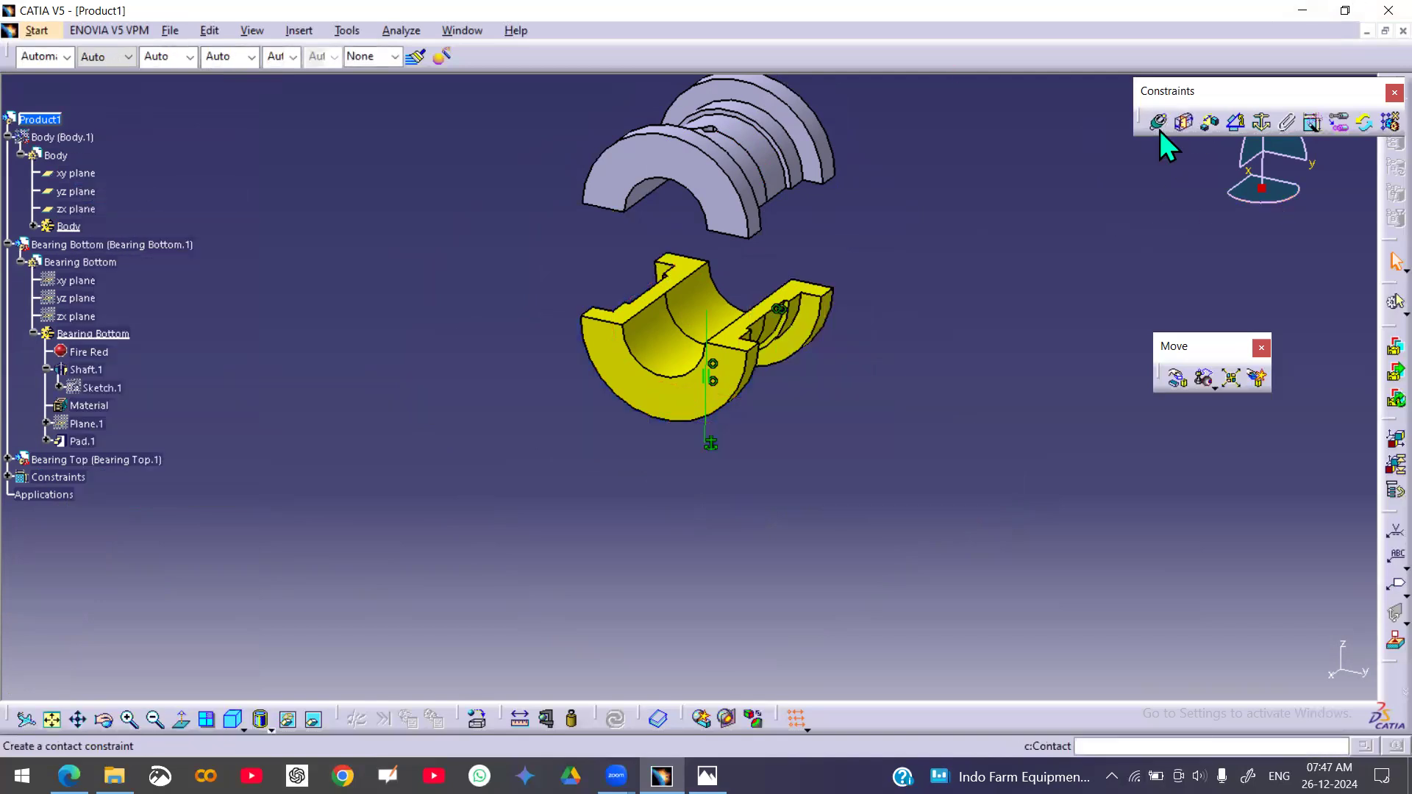
click(1158, 123)
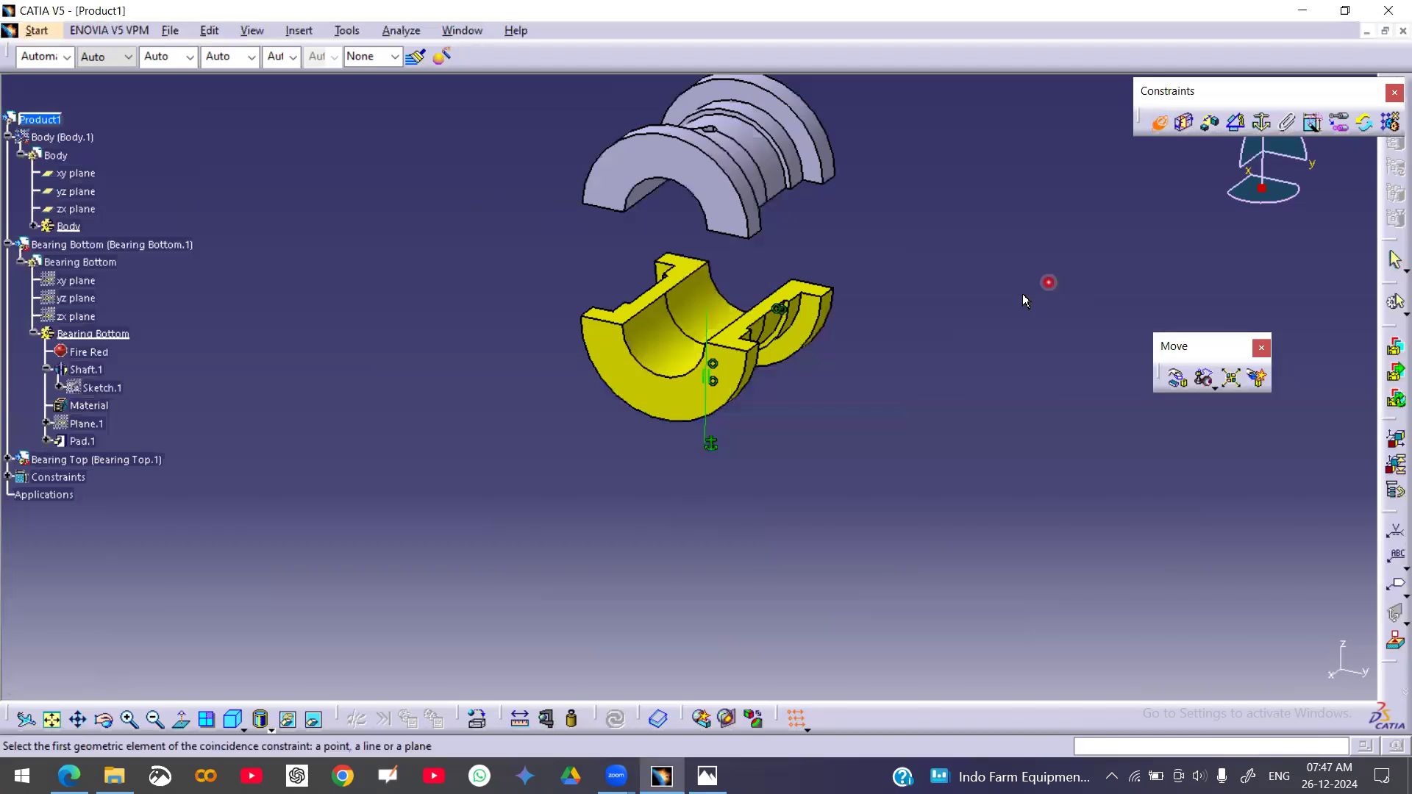
middle_drag(748, 211, 659, 203)
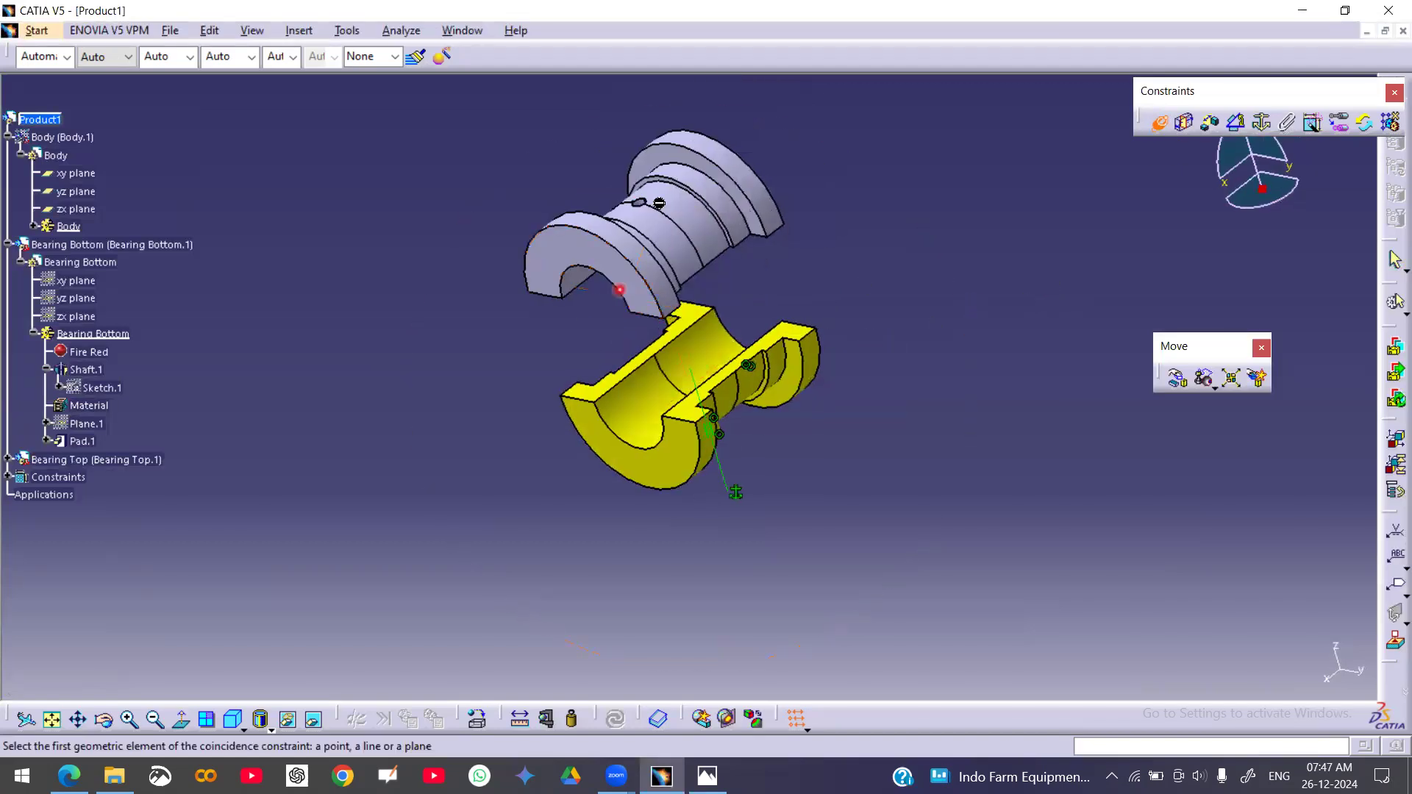
middle_drag(782, 397, 805, 552)
click(777, 523)
middle_drag(684, 277, 577, 74)
click(588, 113)
middle_drag(588, 262, 782, 279)
click(937, 294)
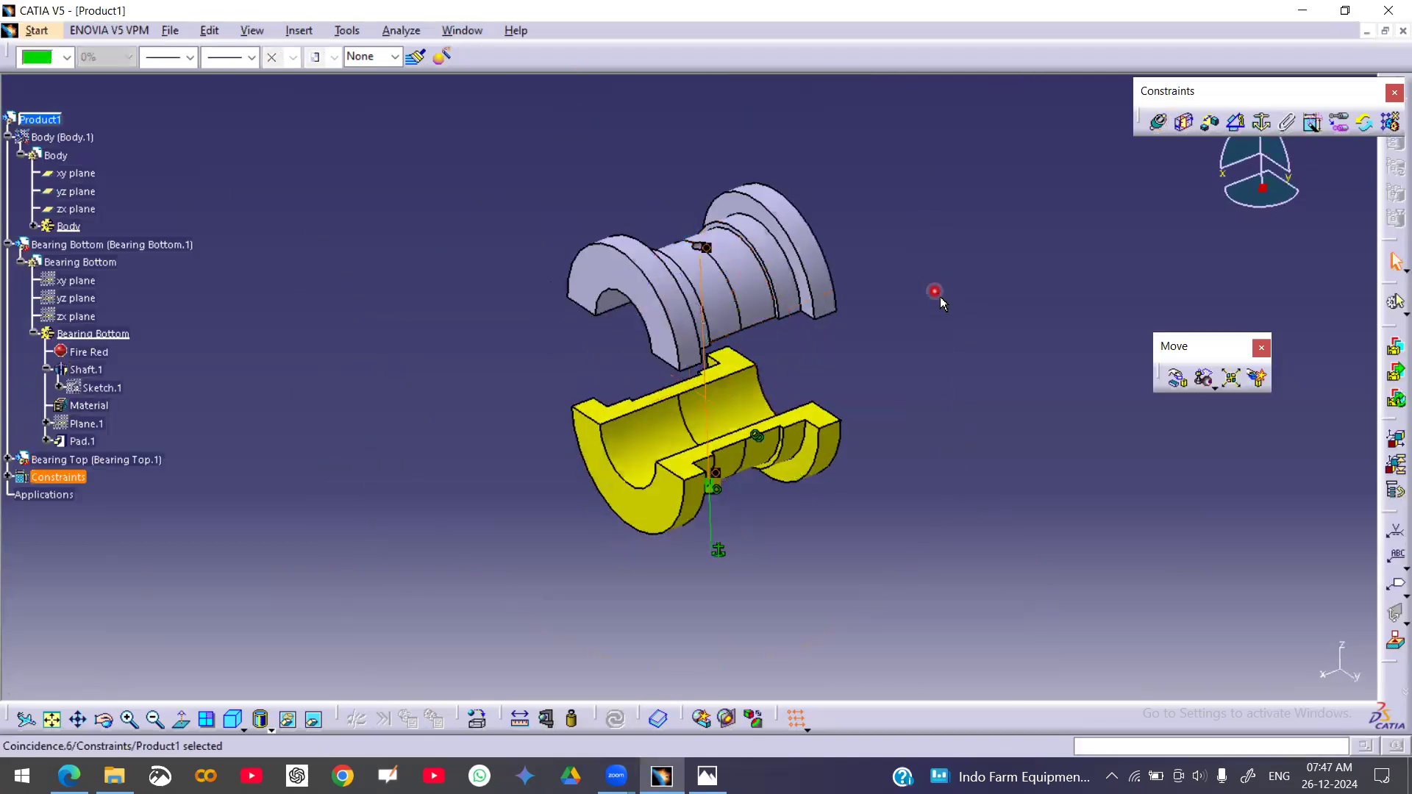
- Make the flat mating faces of the Bearing Bottom and Bearing Top coincident with Opposite orientation, and update the assembly
click(1159, 125)
click(889, 458)
click(816, 412)
middle_drag(757, 391, 829, 233)
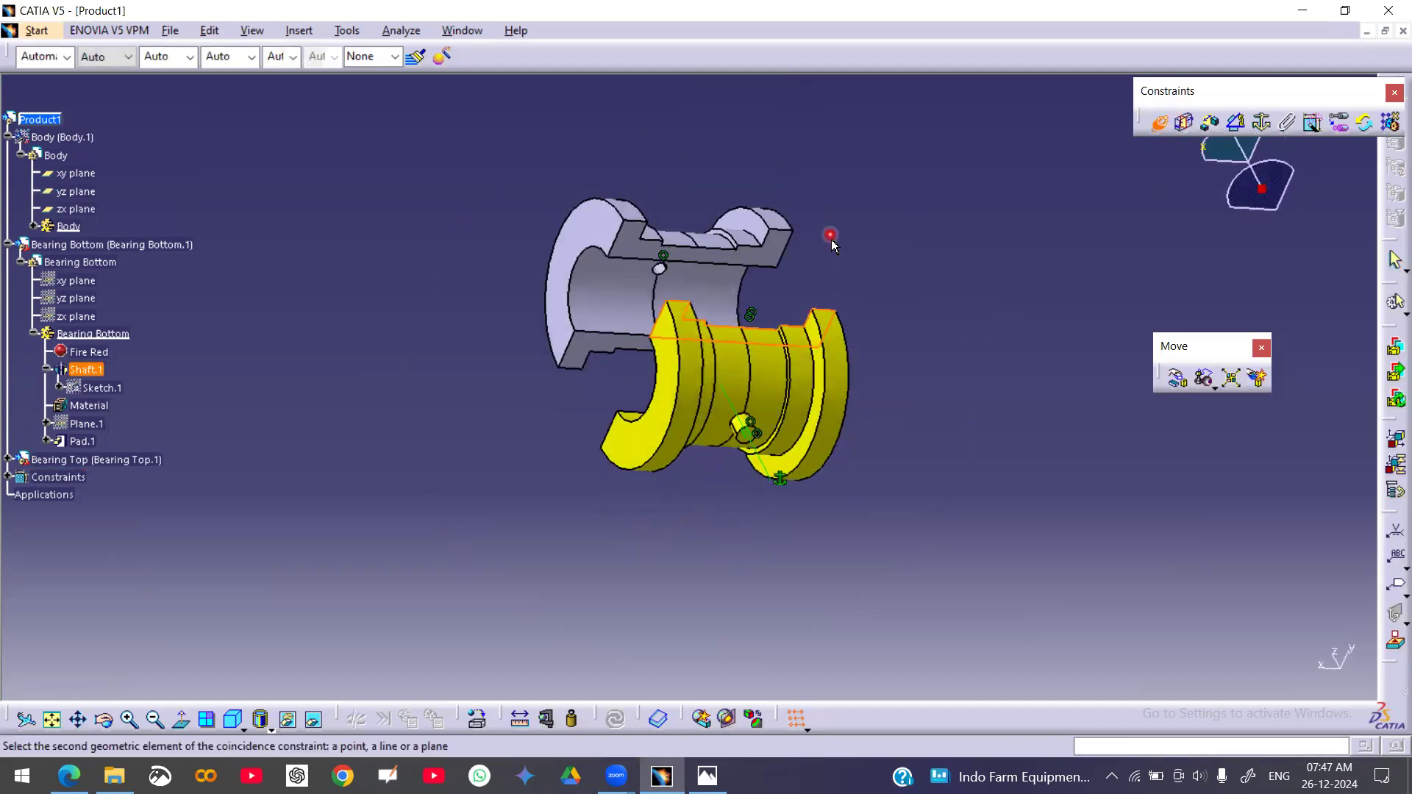
click(783, 259)
middle_drag(804, 139, 805, 511)
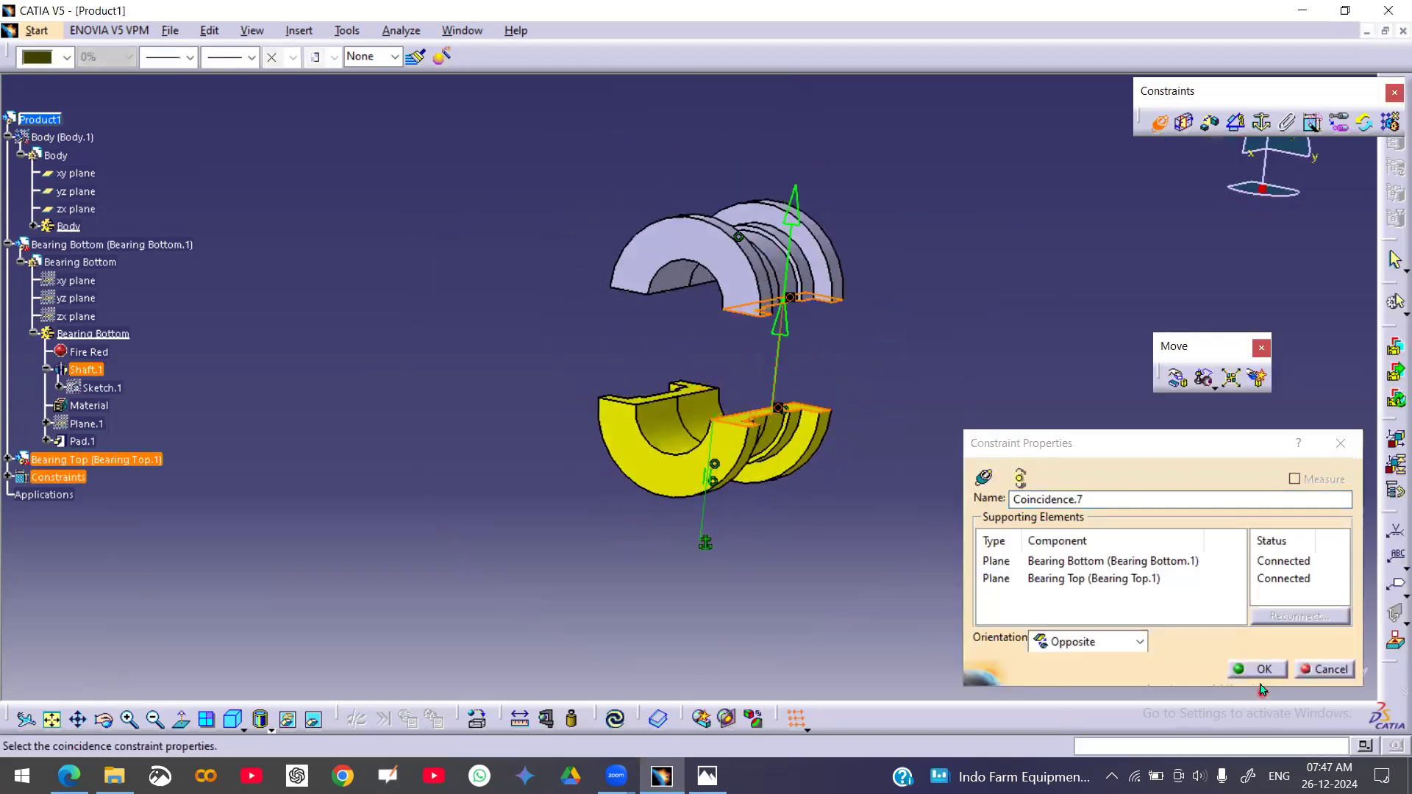
click(1254, 669)
click(615, 718)
click(740, 557)
middle_drag(482, 508, 521, 560)
middle_drag(779, 550, 858, 440)
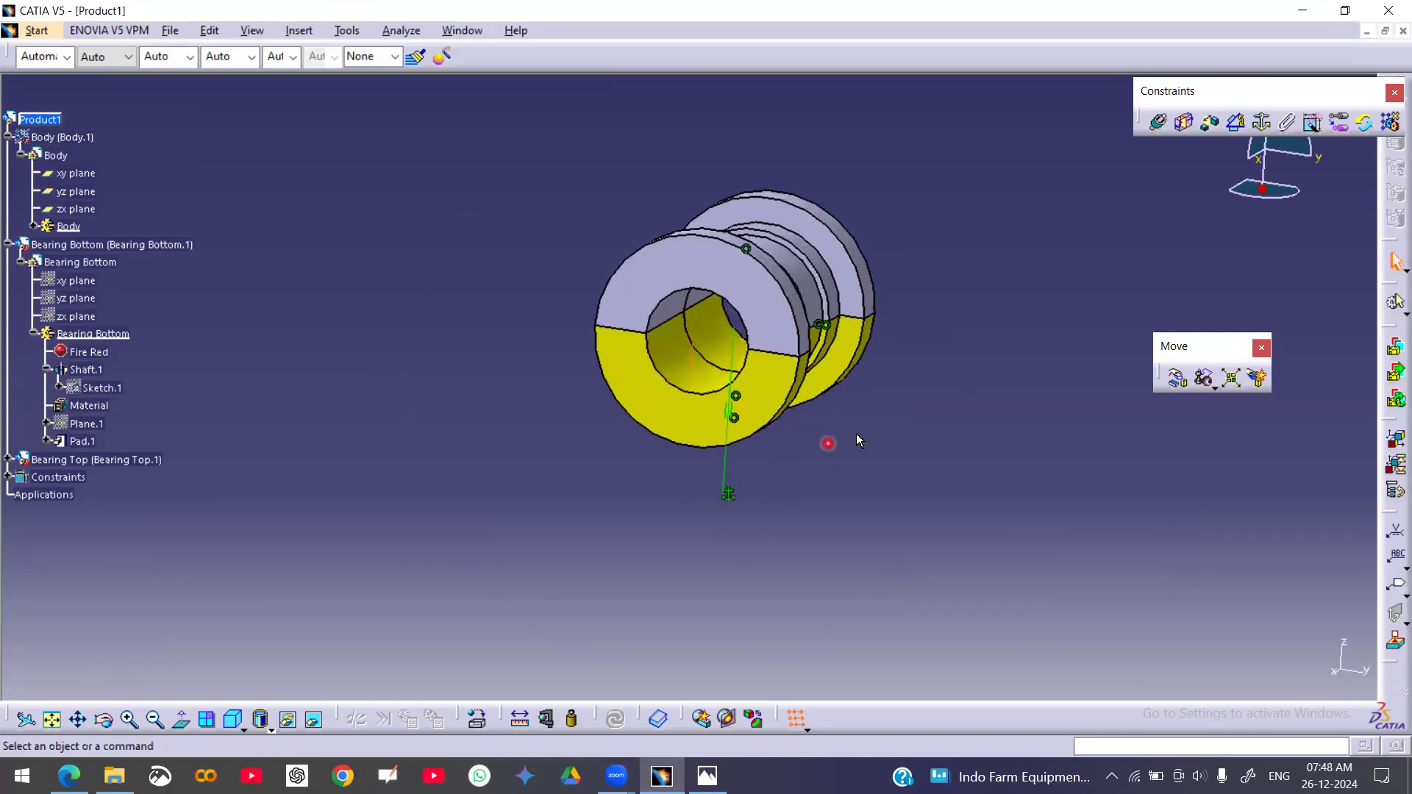
- Show the xy, yz and zx planes of the Bearing Bottom part
click(87, 282)
shift+click(83, 317)
right_click(78, 317)
click(136, 378)
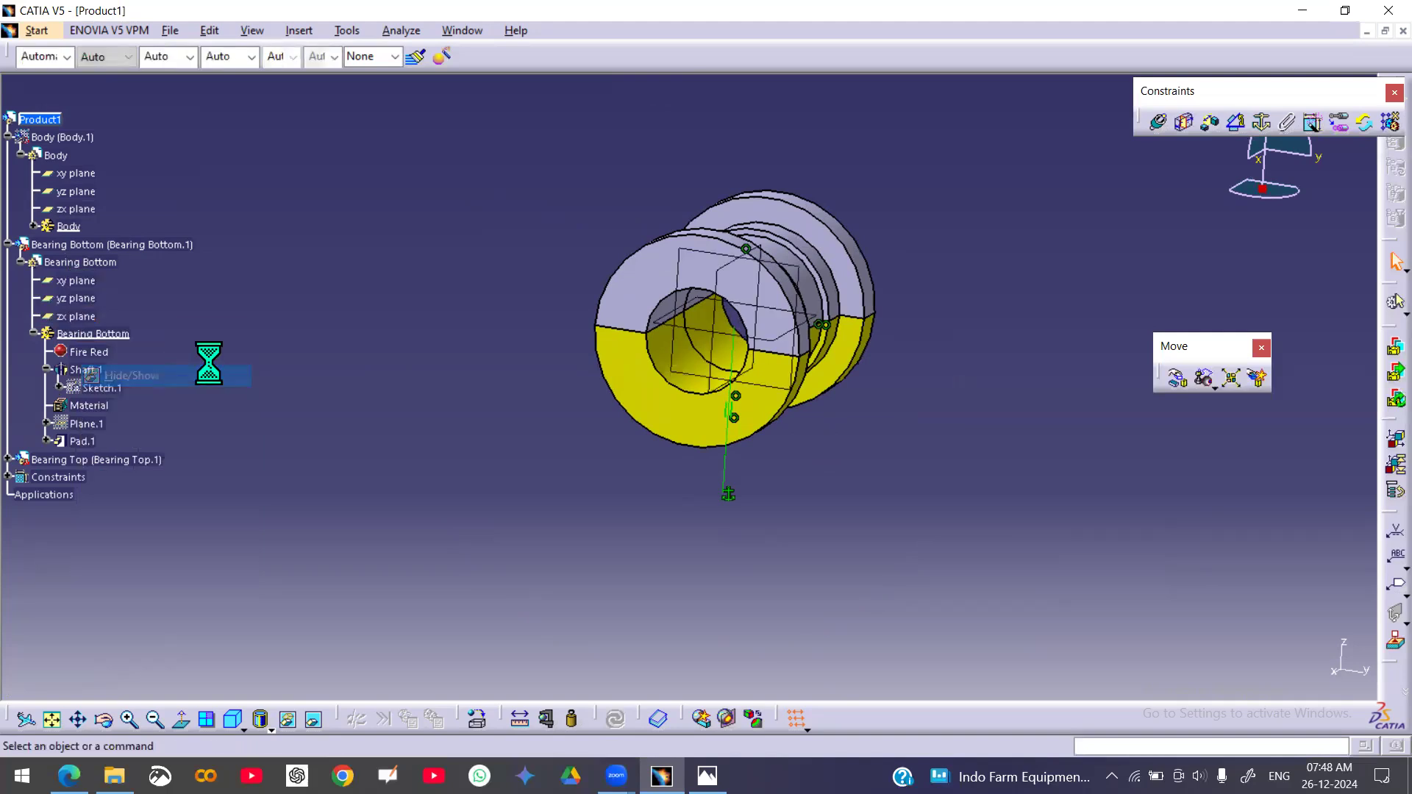
- Expand the Bearing Top component in the specification tree and show its xy, yz and zx planes
click(7, 460)
click(21, 476)
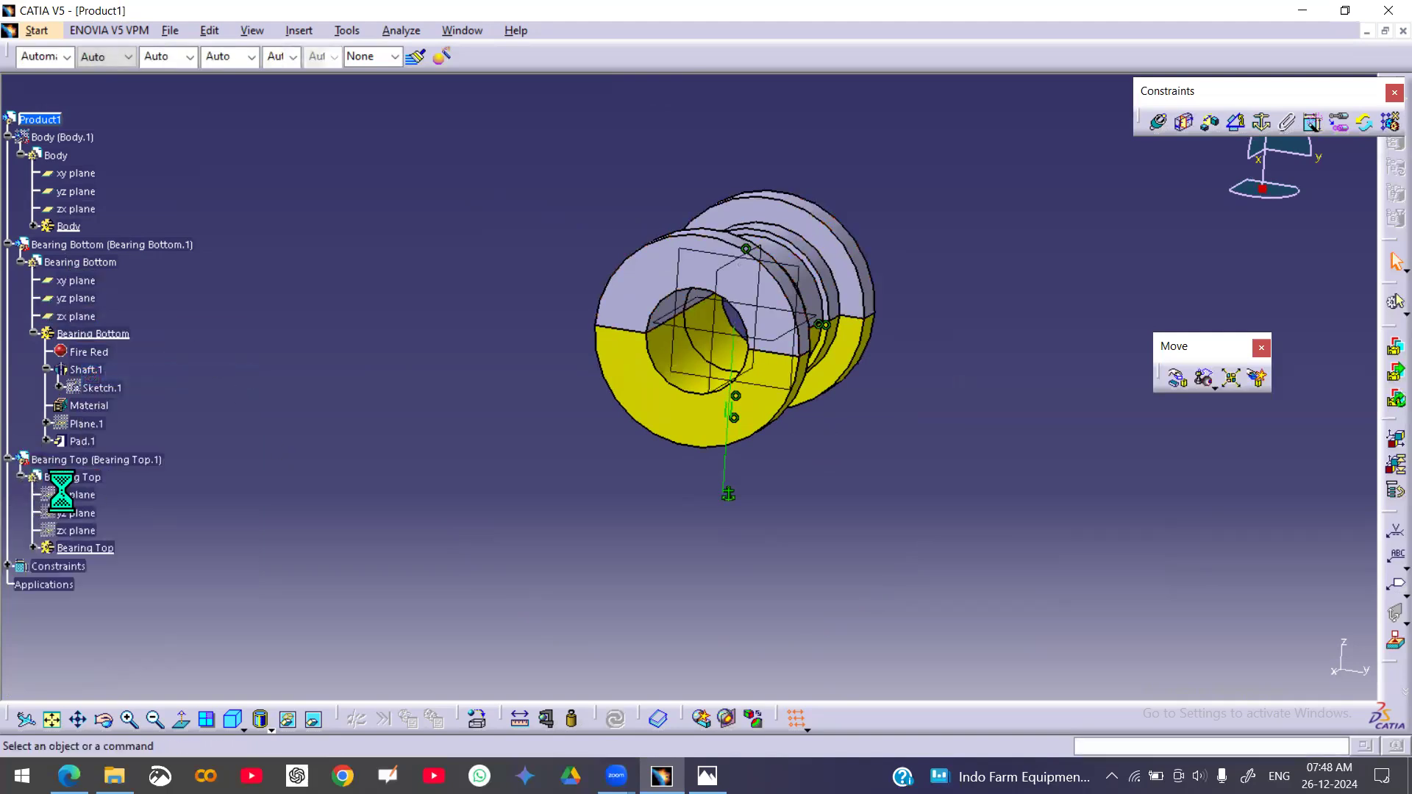
click(91, 497)
ctrl+click(77, 513)
ctrl+click(76, 529)
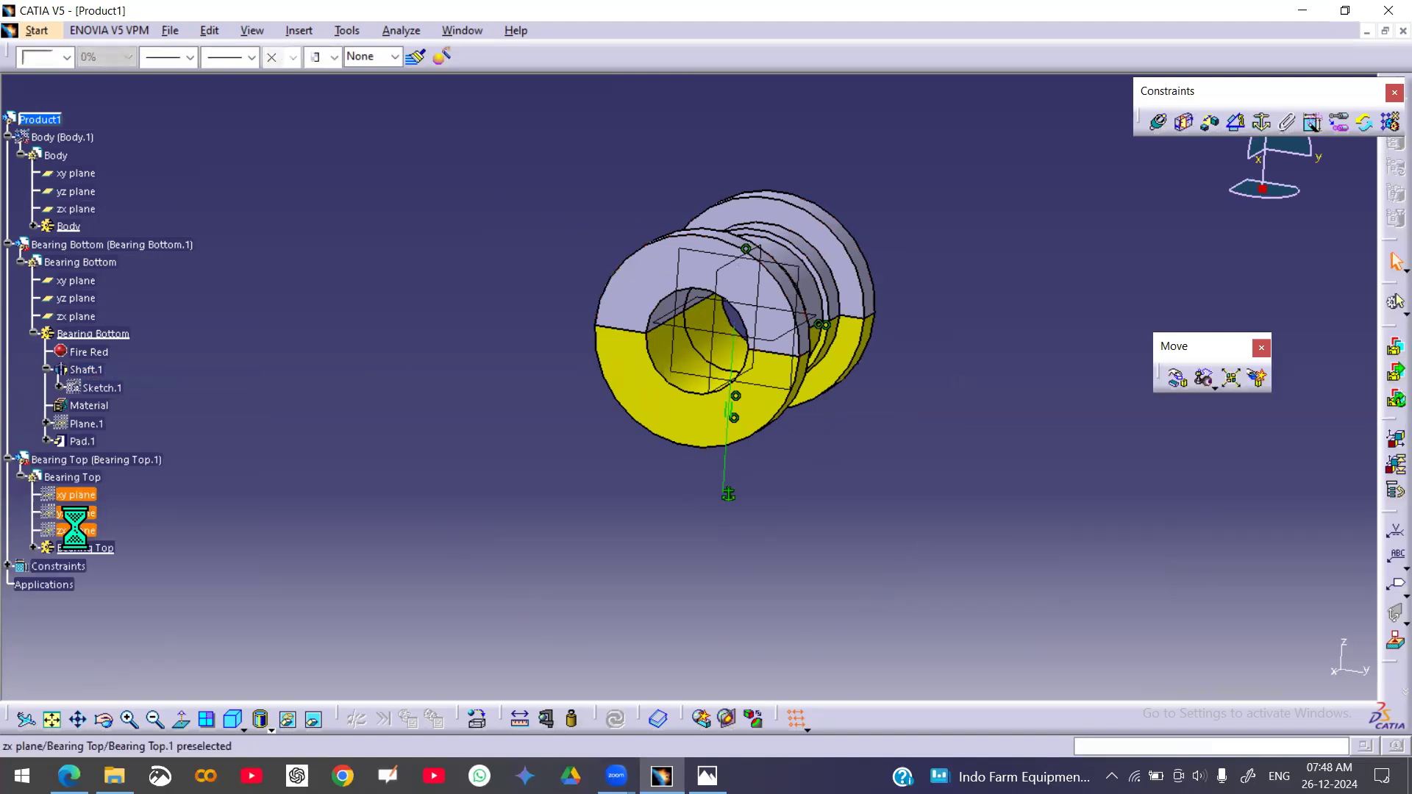
right_click(77, 528)
click(143, 341)
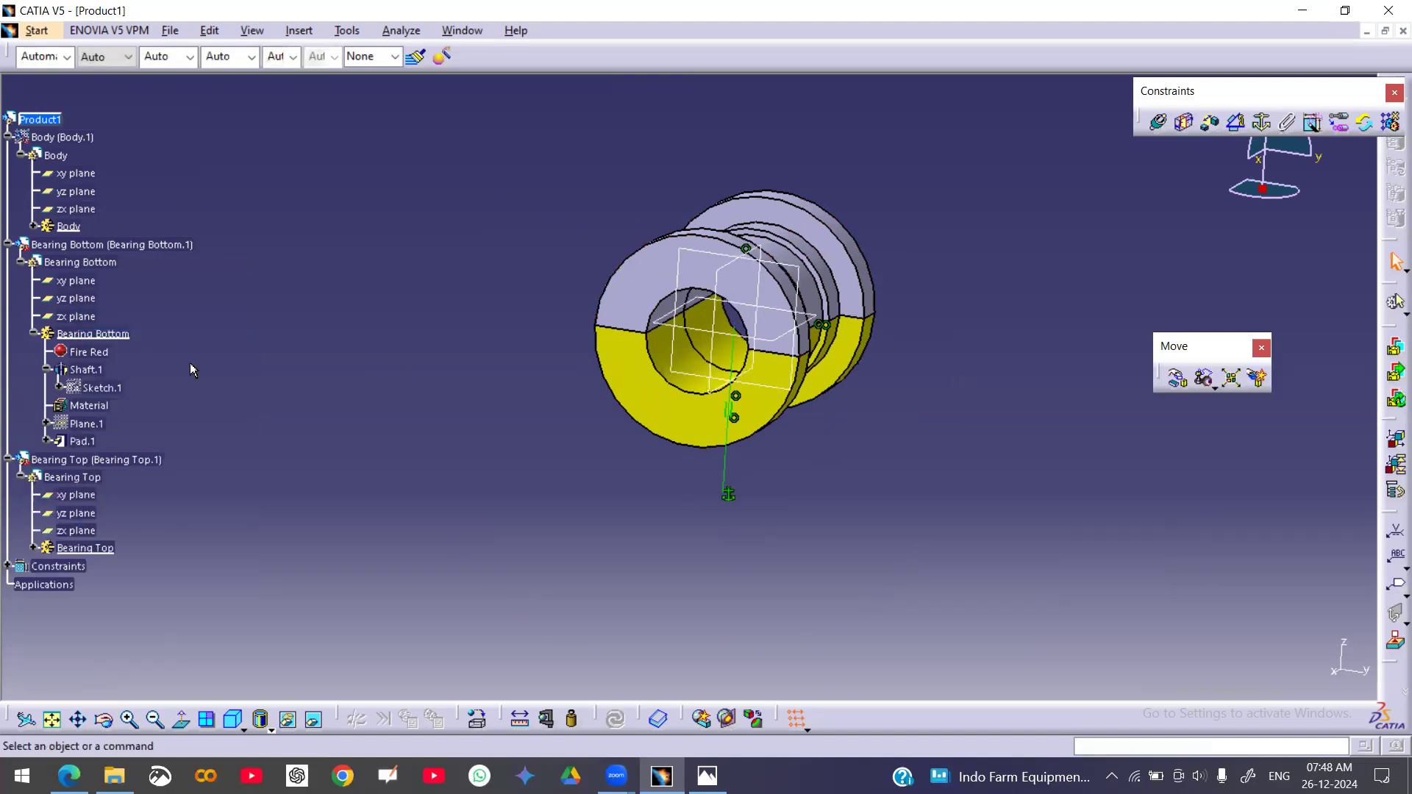
middle_drag(446, 537, 663, 425)
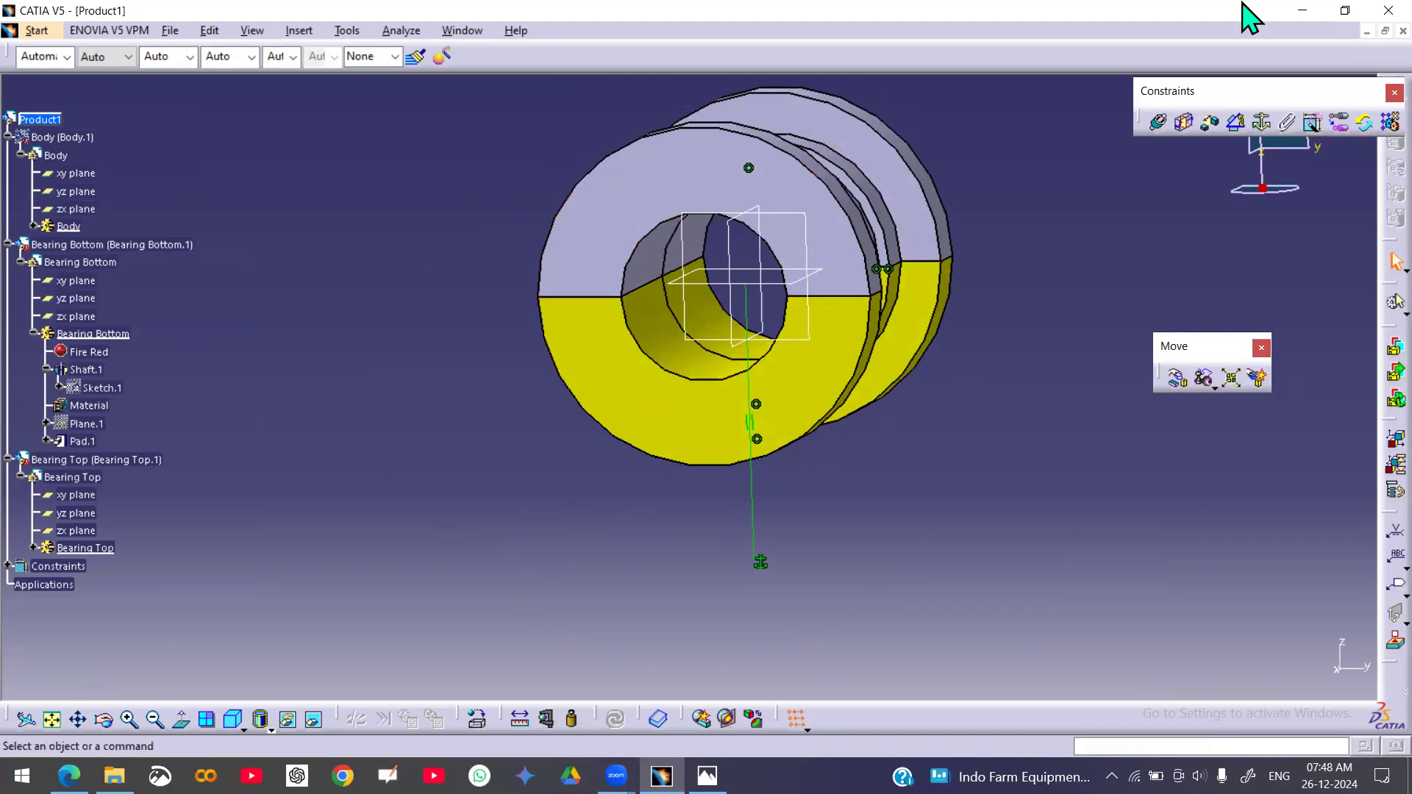
- Add a parallelism constraint with Same orientation between the yz planes of the Bearing Top and the Bearing Bottom
click(1214, 126)
click(1236, 123)
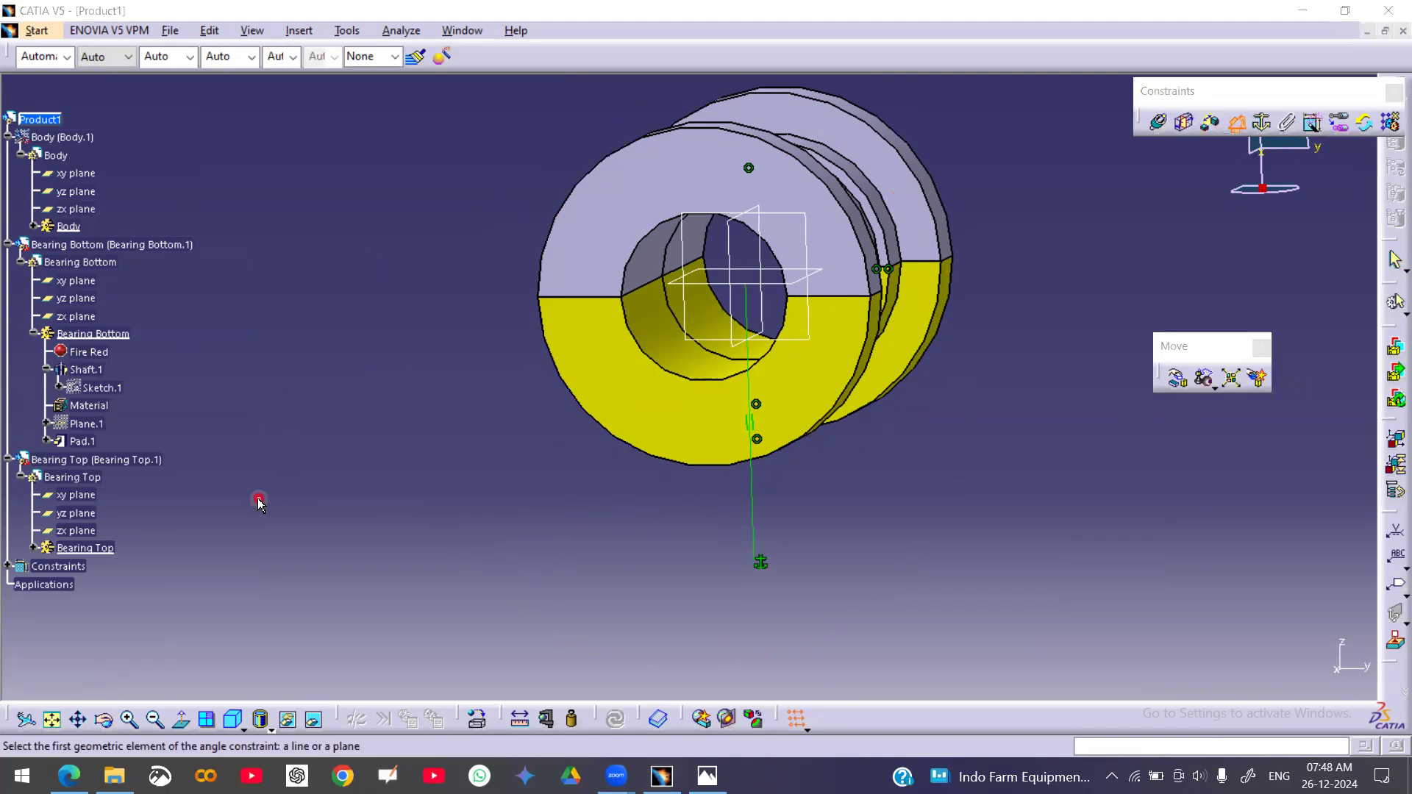
click(83, 515)
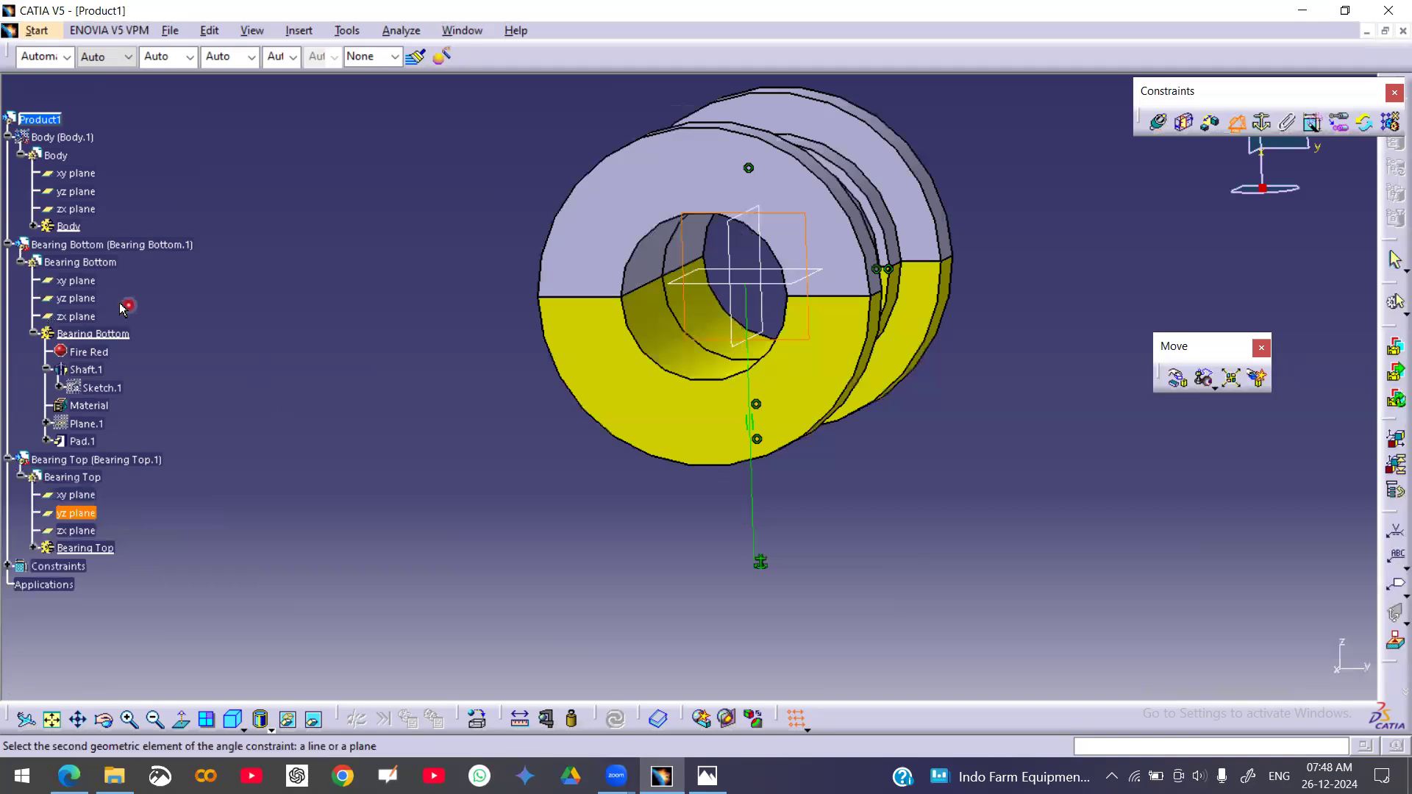
click(93, 300)
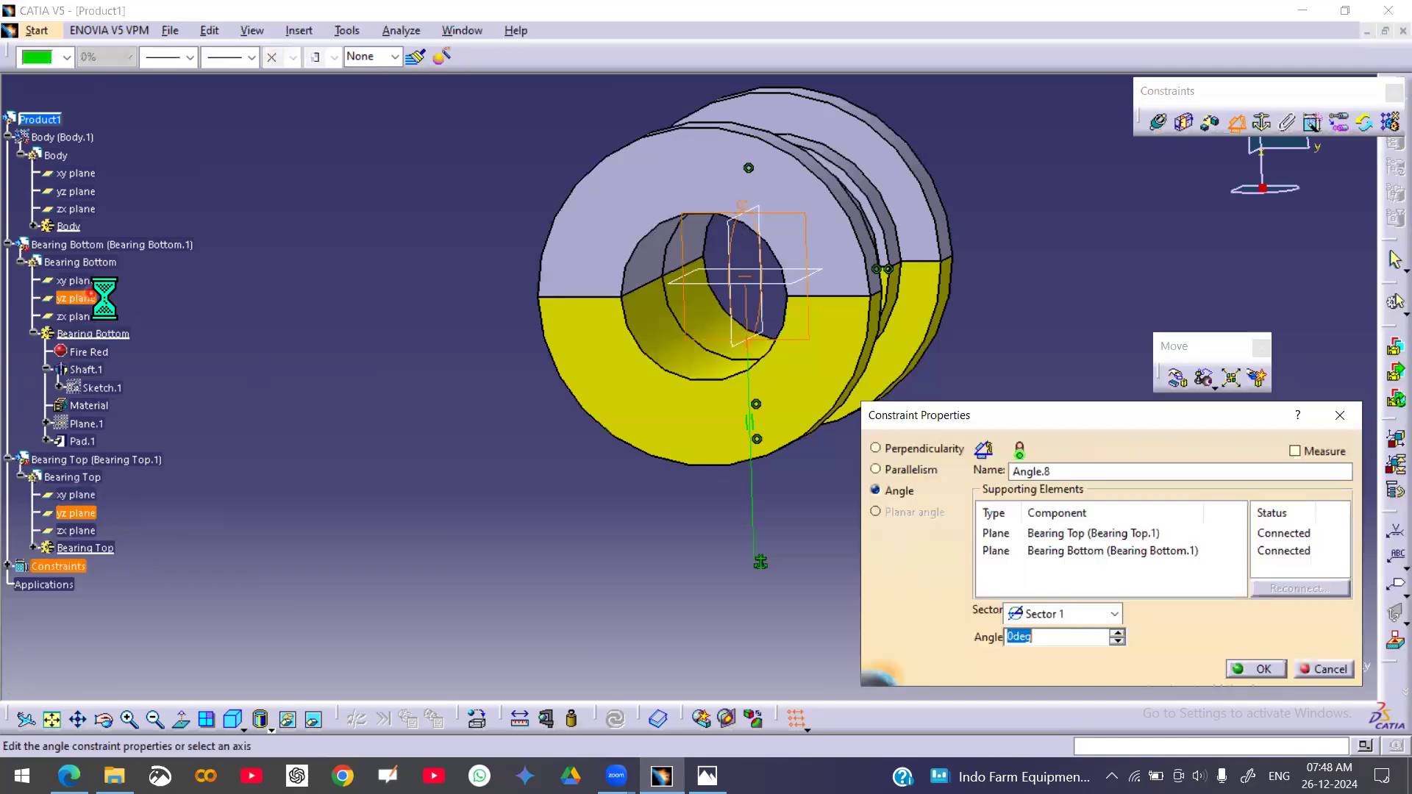
click(918, 469)
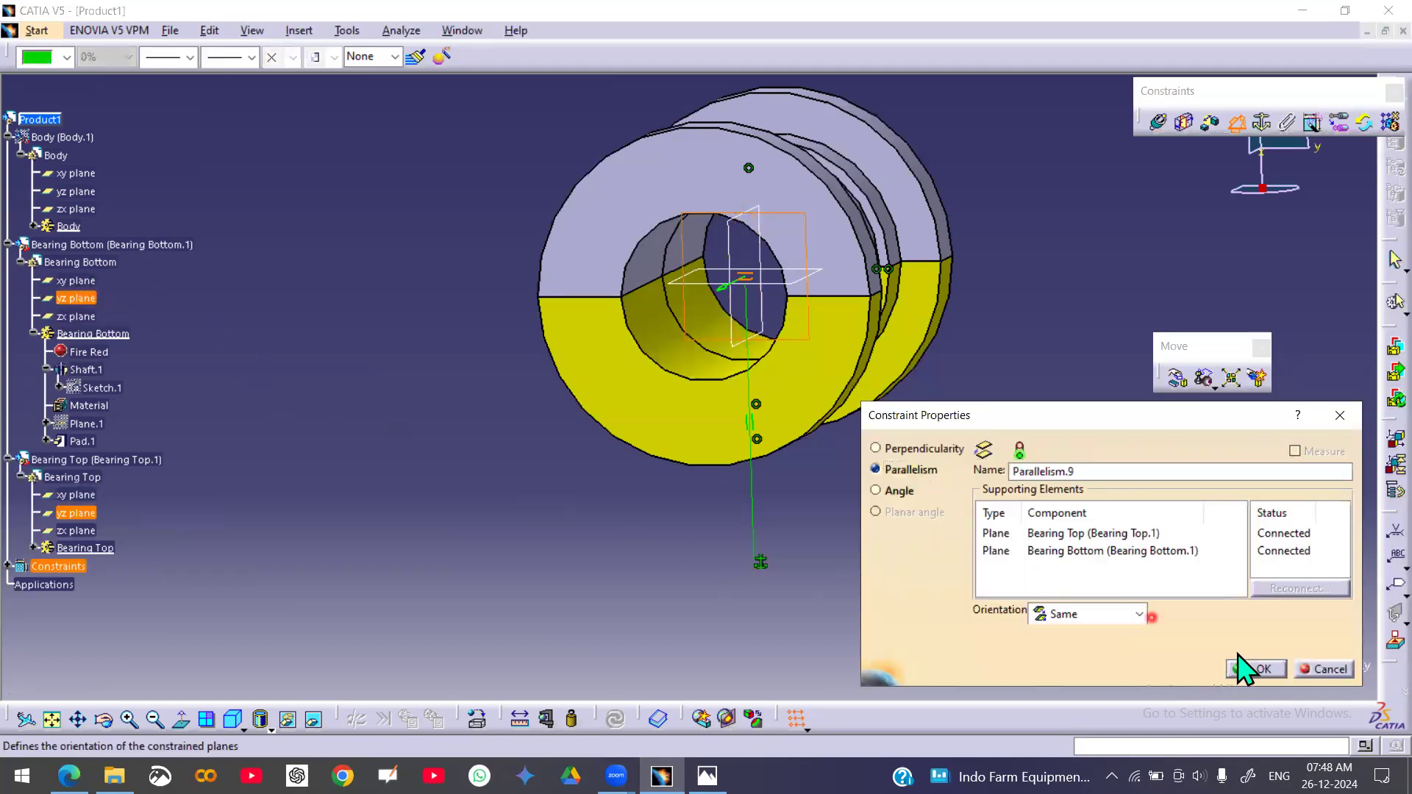
click(1255, 669)
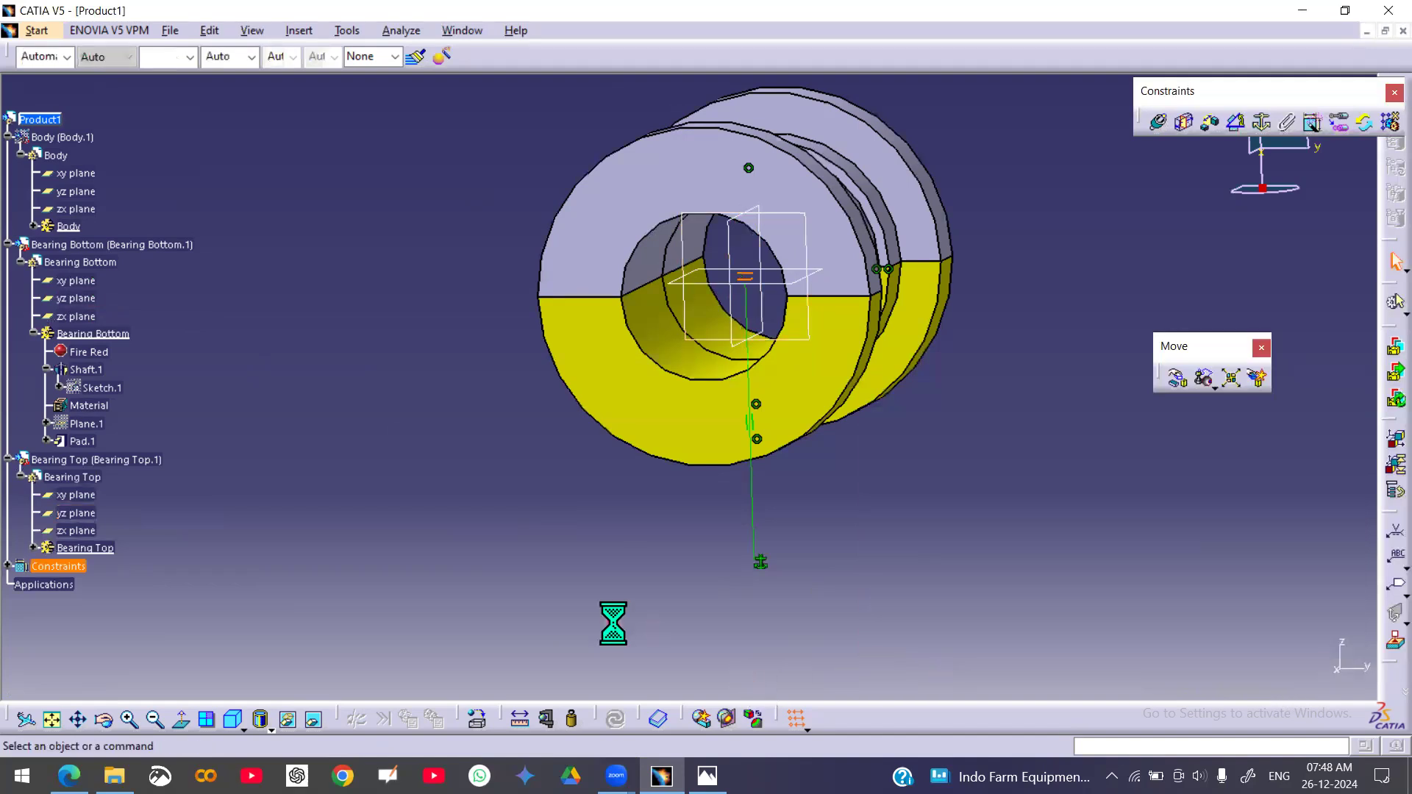
- Check the Bearing Top component's degrees of freedom and close the analysis
right_click(95, 461)
mouse_move(193, 344)
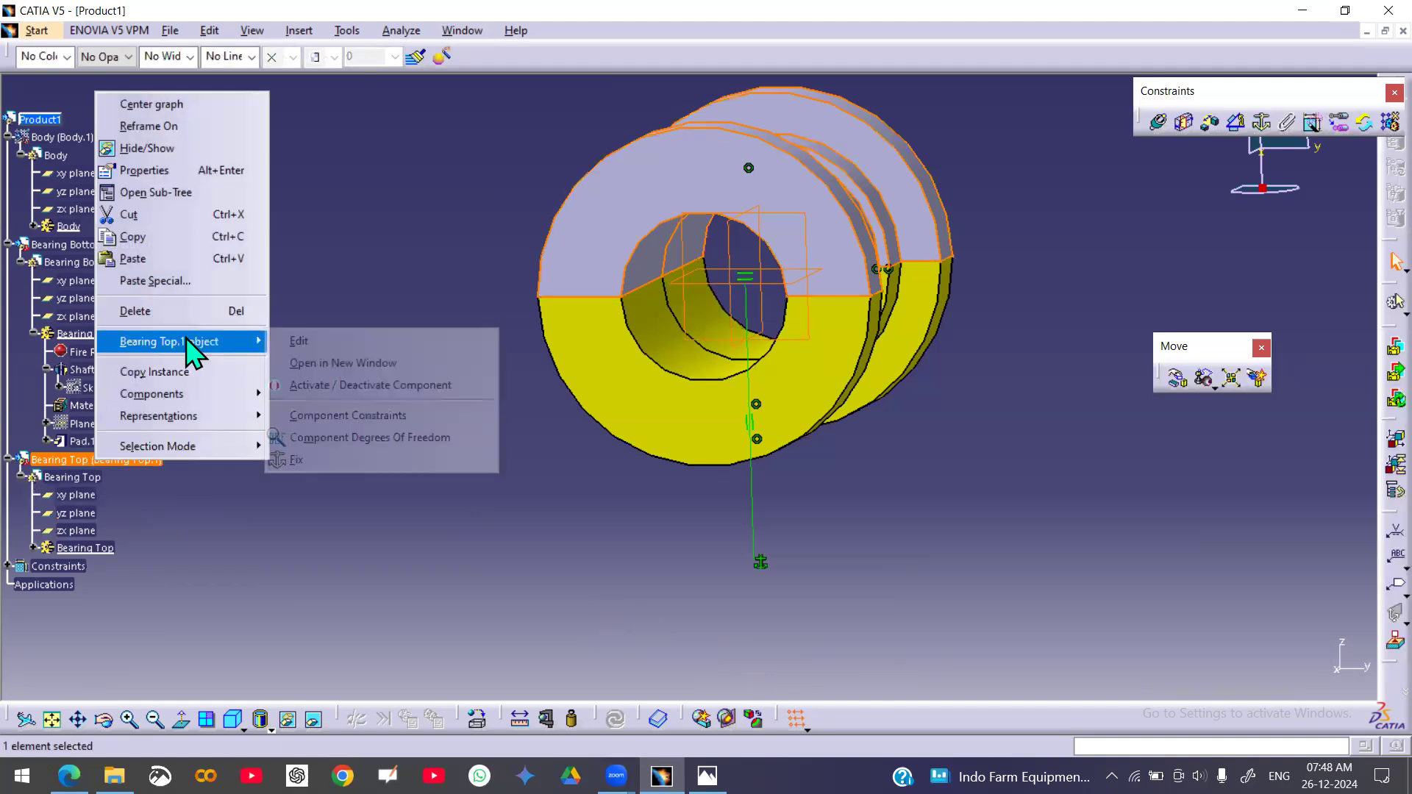
click(344, 437)
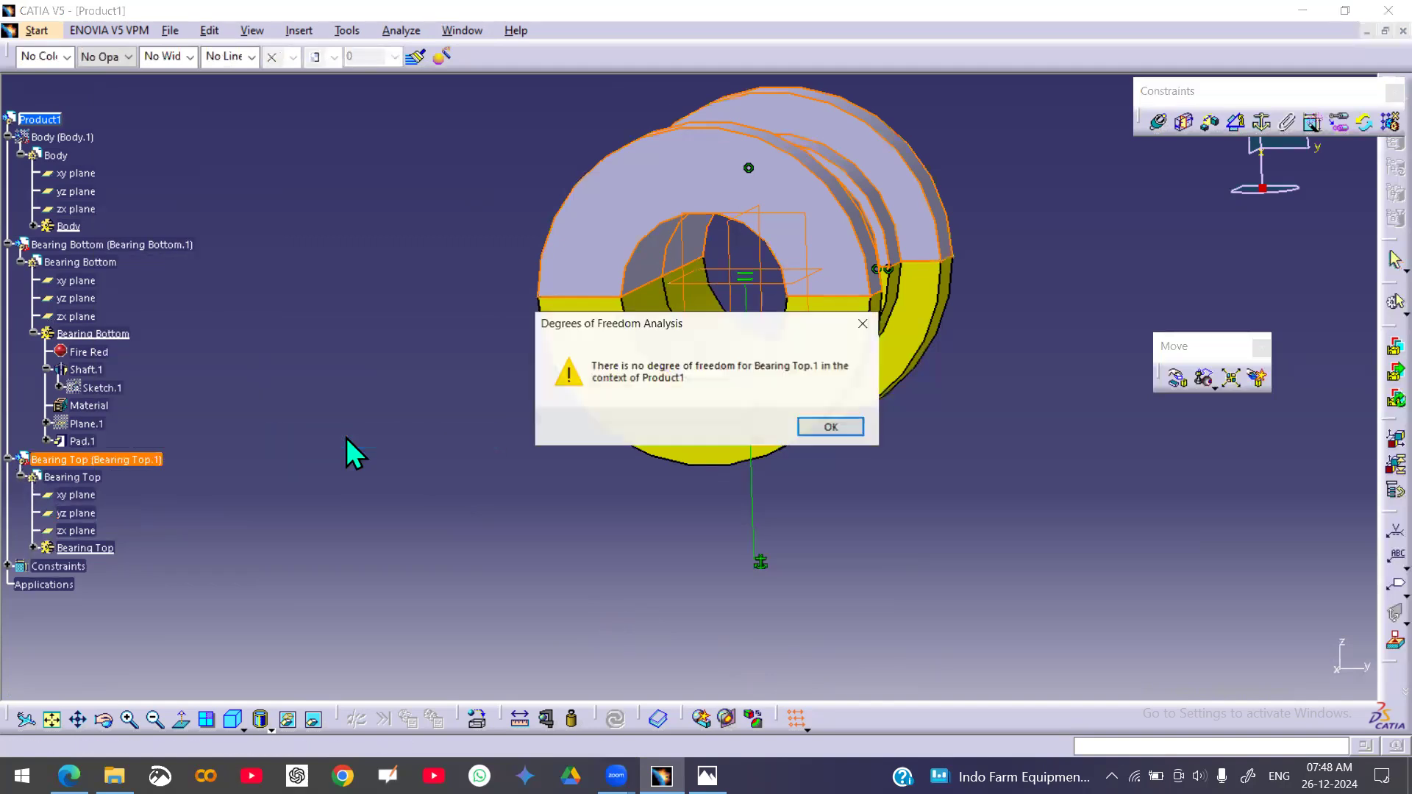
click(831, 427)
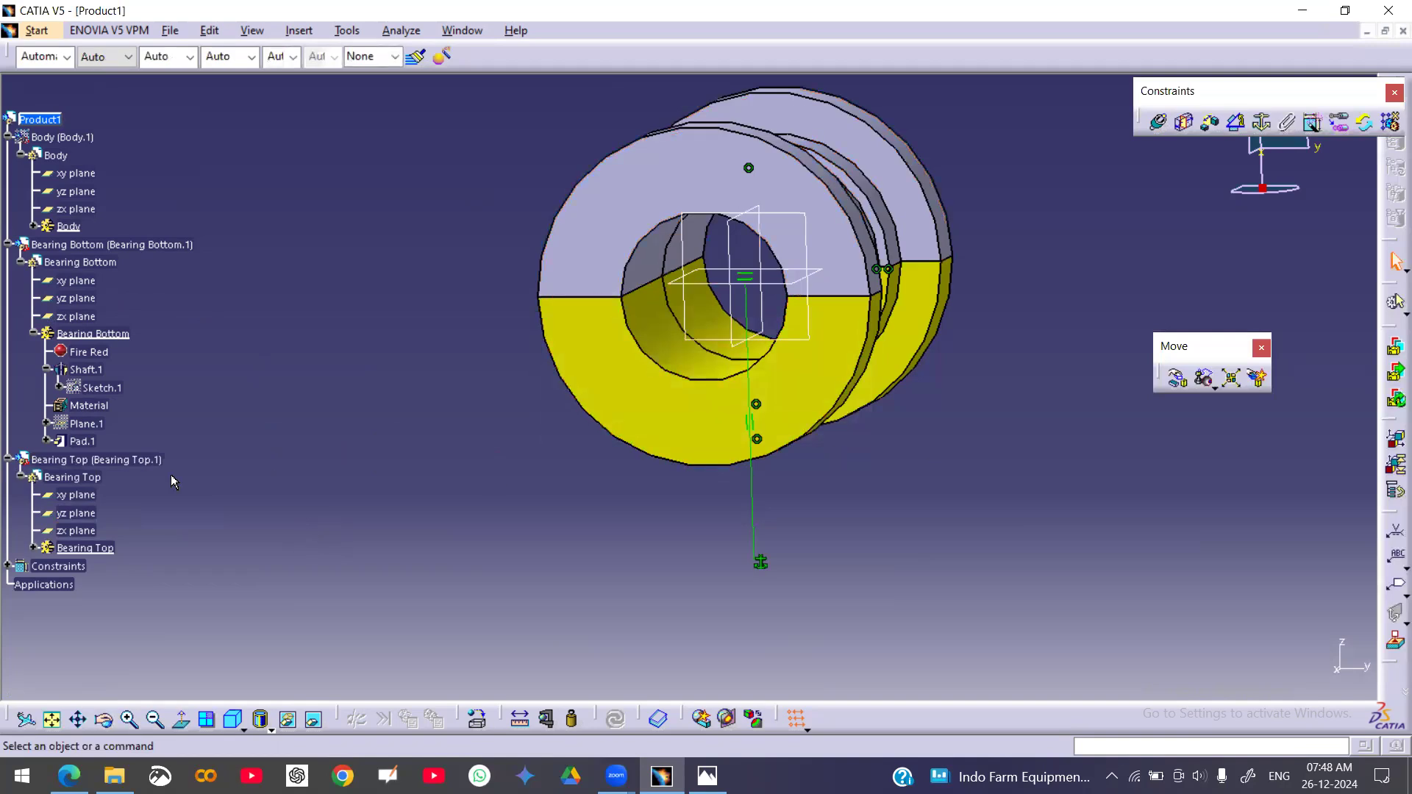
- Hide the xy, yz and zx planes of both the Bearing Bottom and Bearing Top parts
click(76, 280)
shift+click(77, 318)
right_click(80, 322)
click(139, 378)
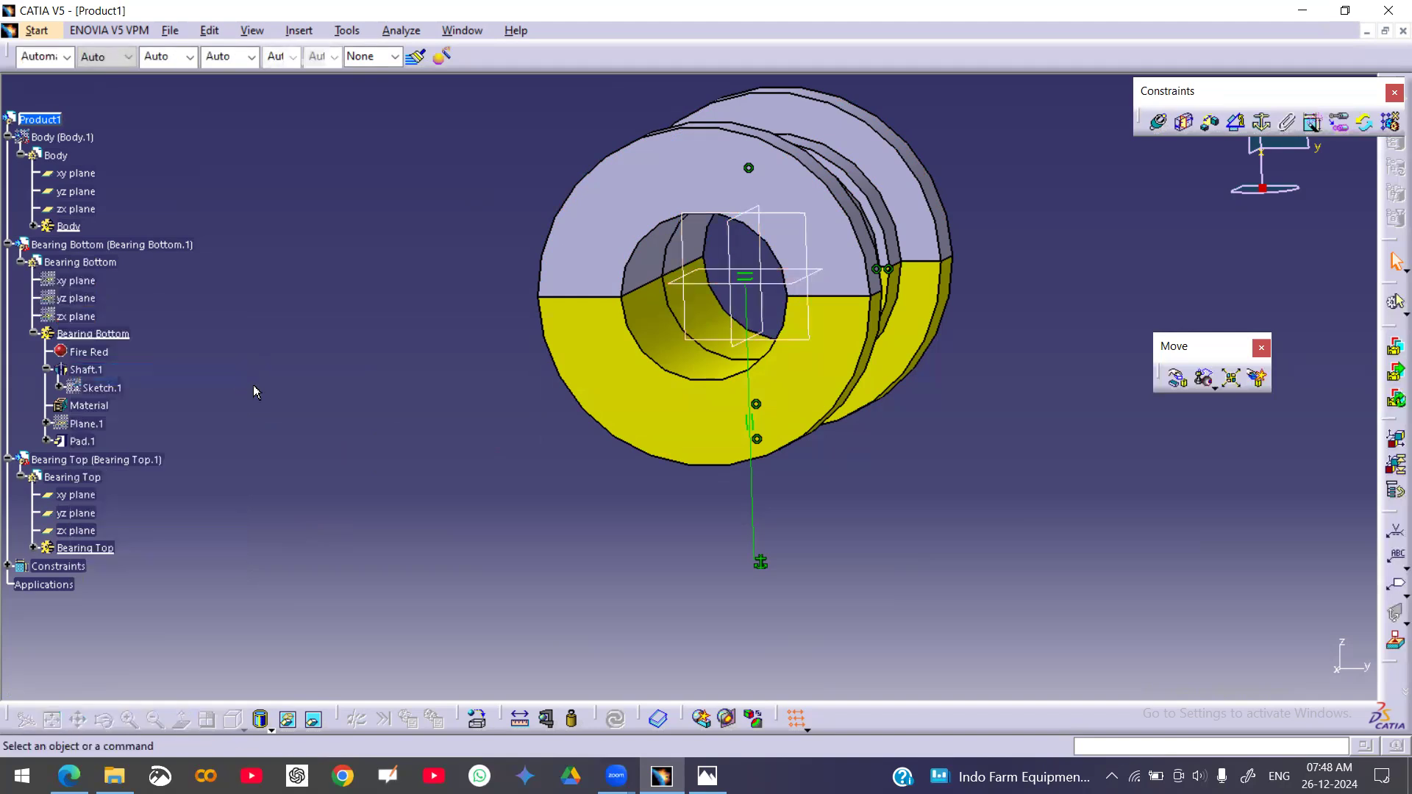
click(89, 494)
shift+click(84, 528)
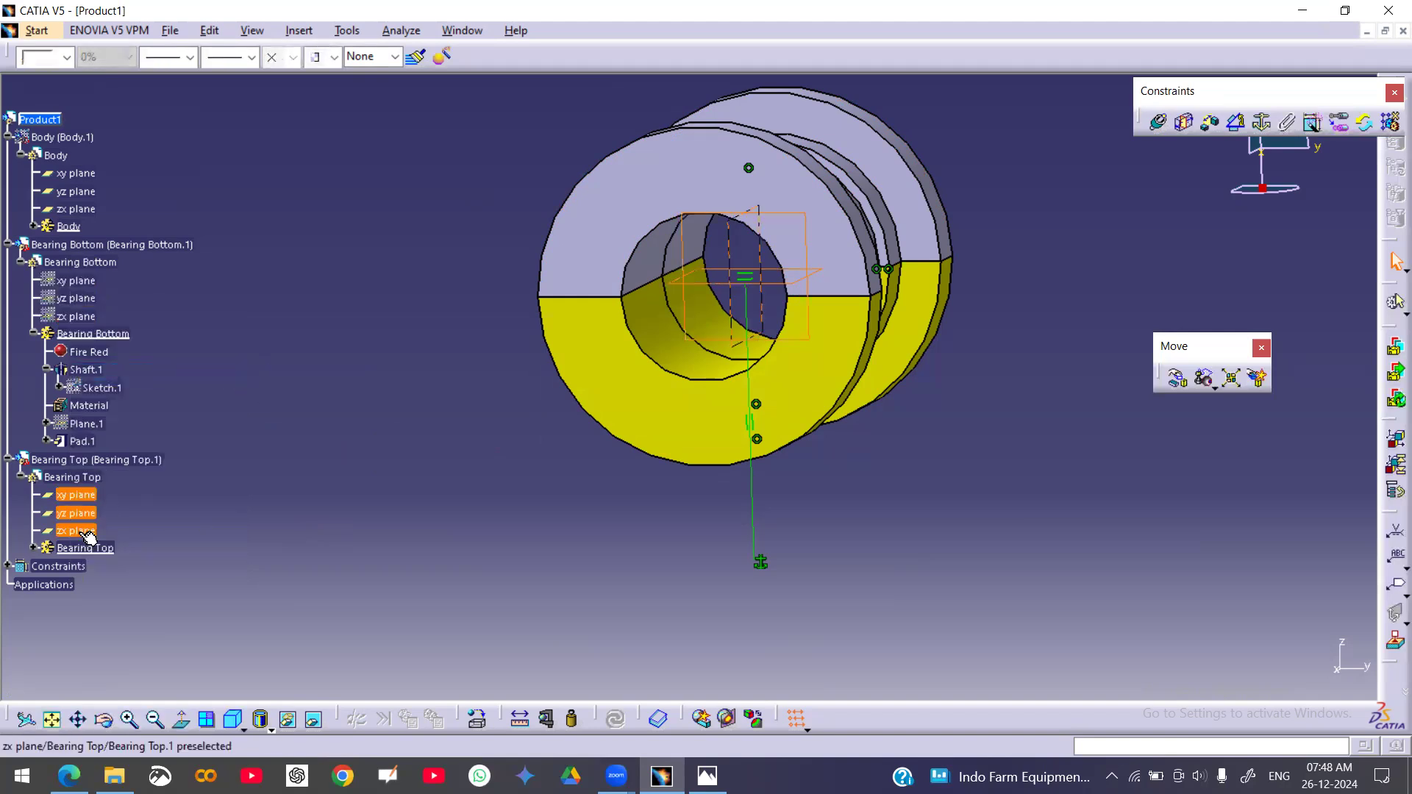
right_click(79, 528)
click(158, 325)
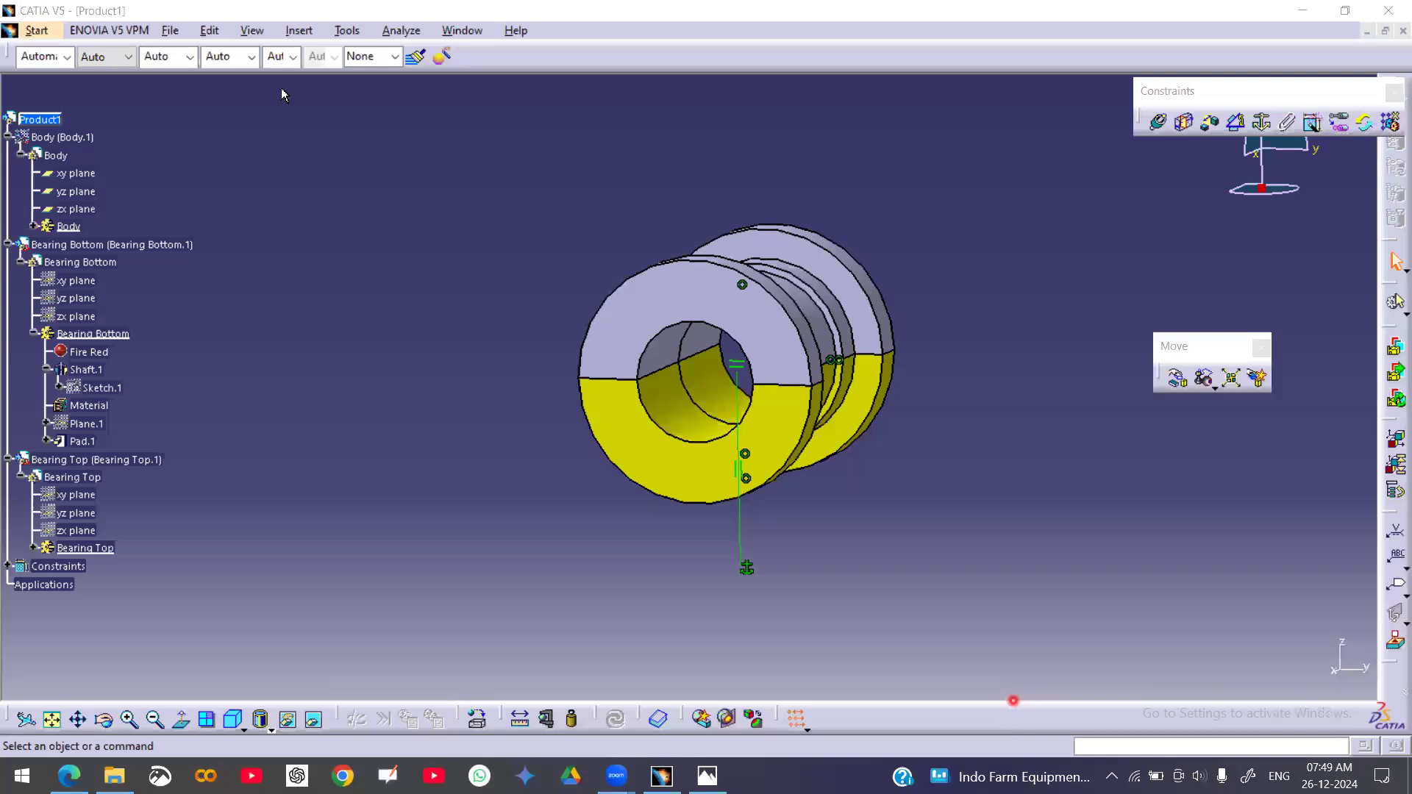
- Show the hidden Body component around the two bearing halves
click(80, 138)
right_click(58, 140)
click(108, 190)
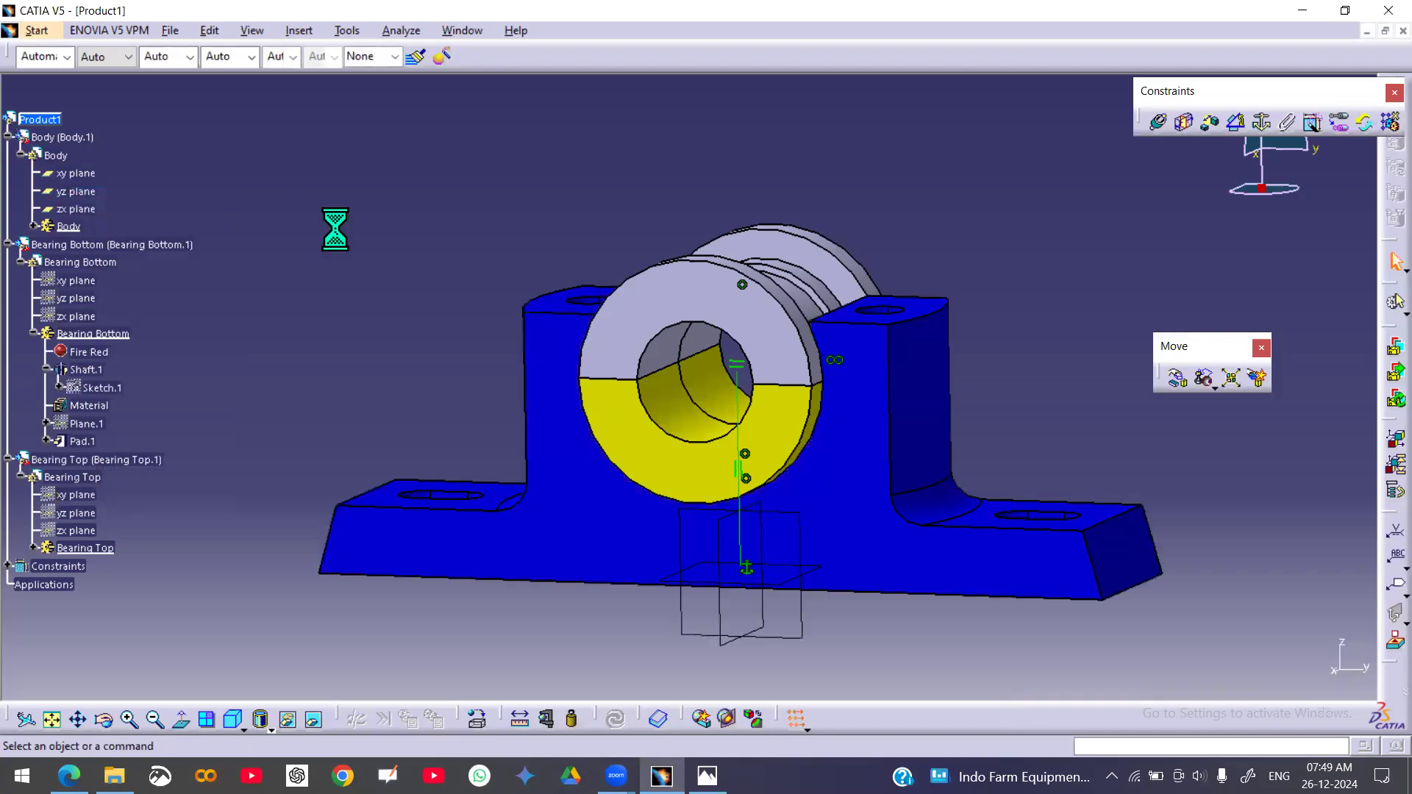
middle_drag(786, 258, 762, 376)
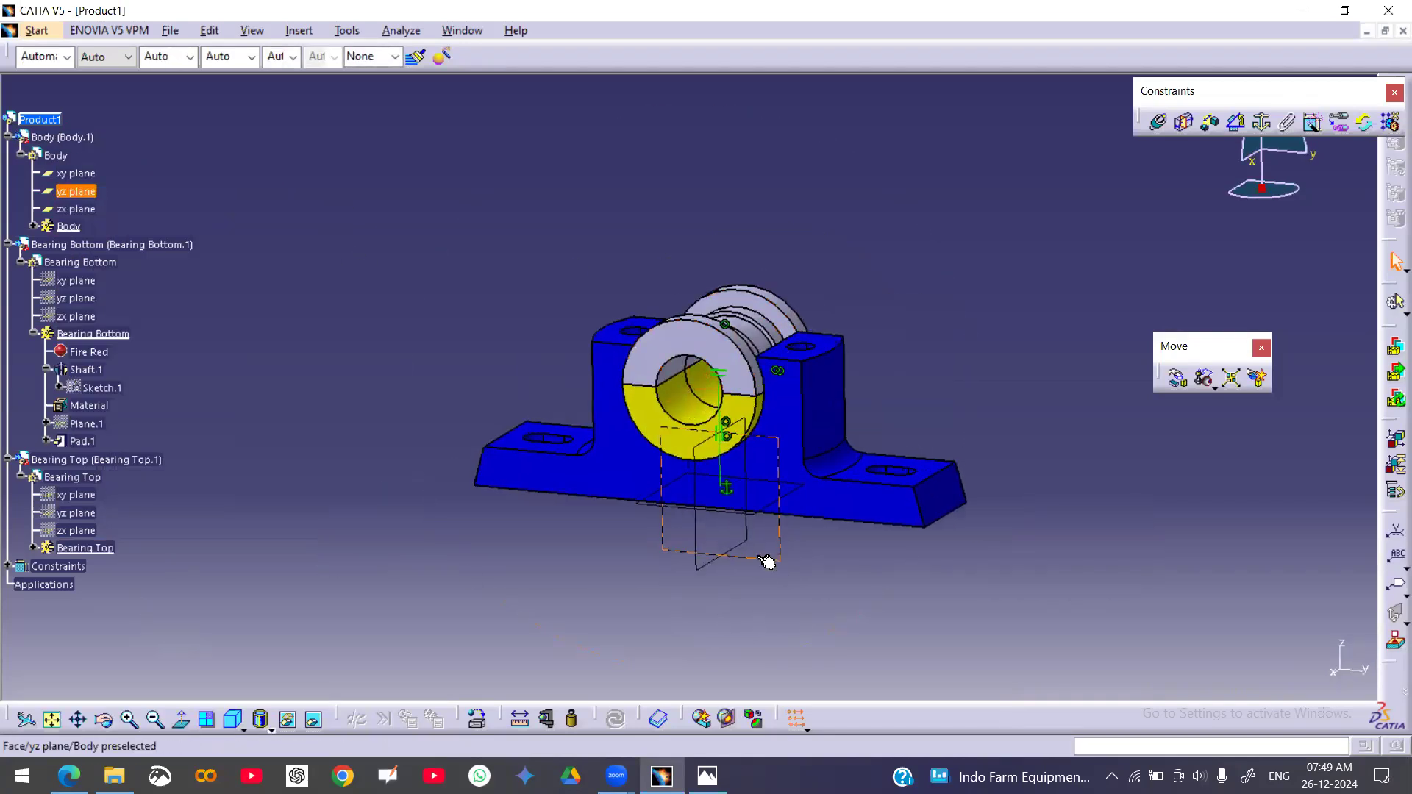
- Hide the xy, yz and zx planes of the Body part
click(80, 174)
shift+click(76, 209)
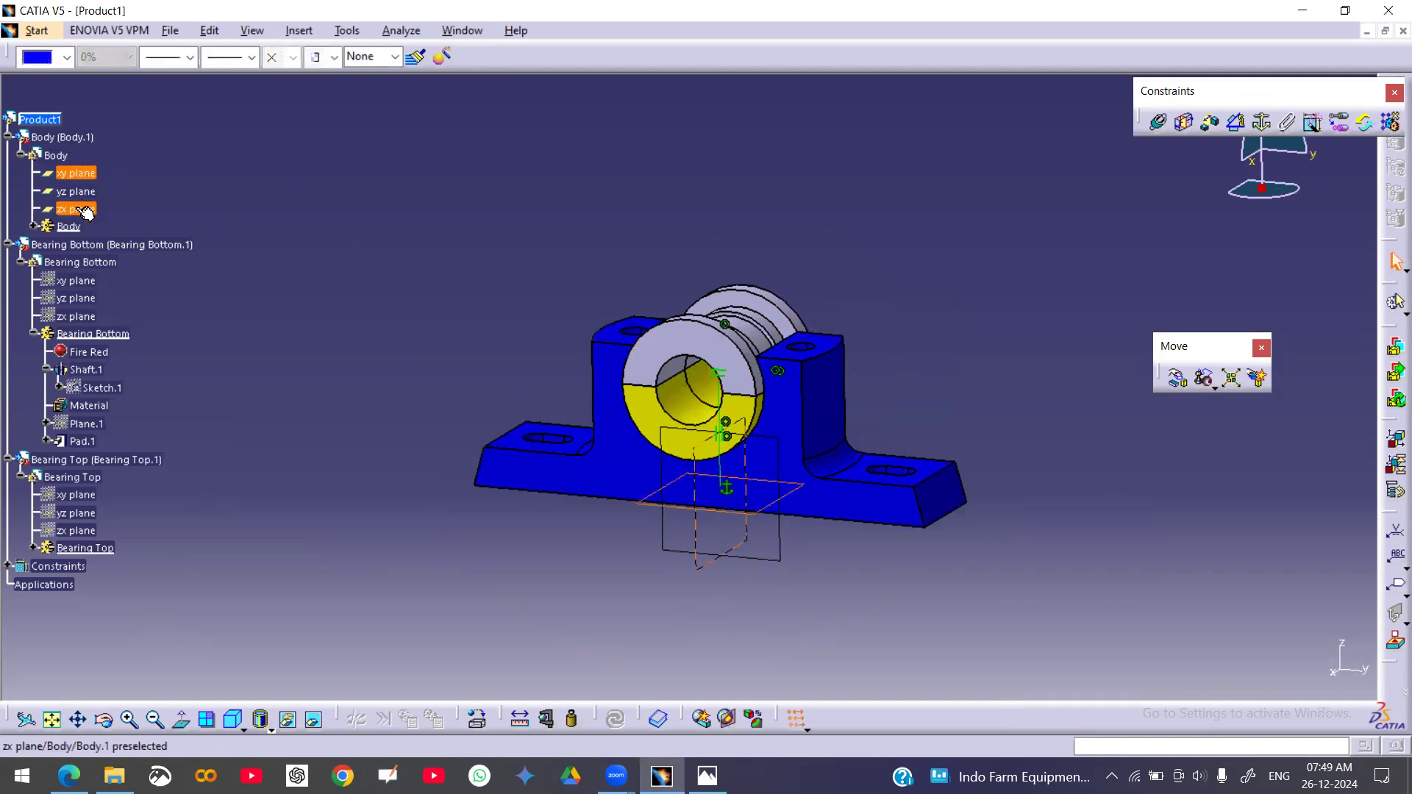
right_click(78, 209)
click(128, 263)
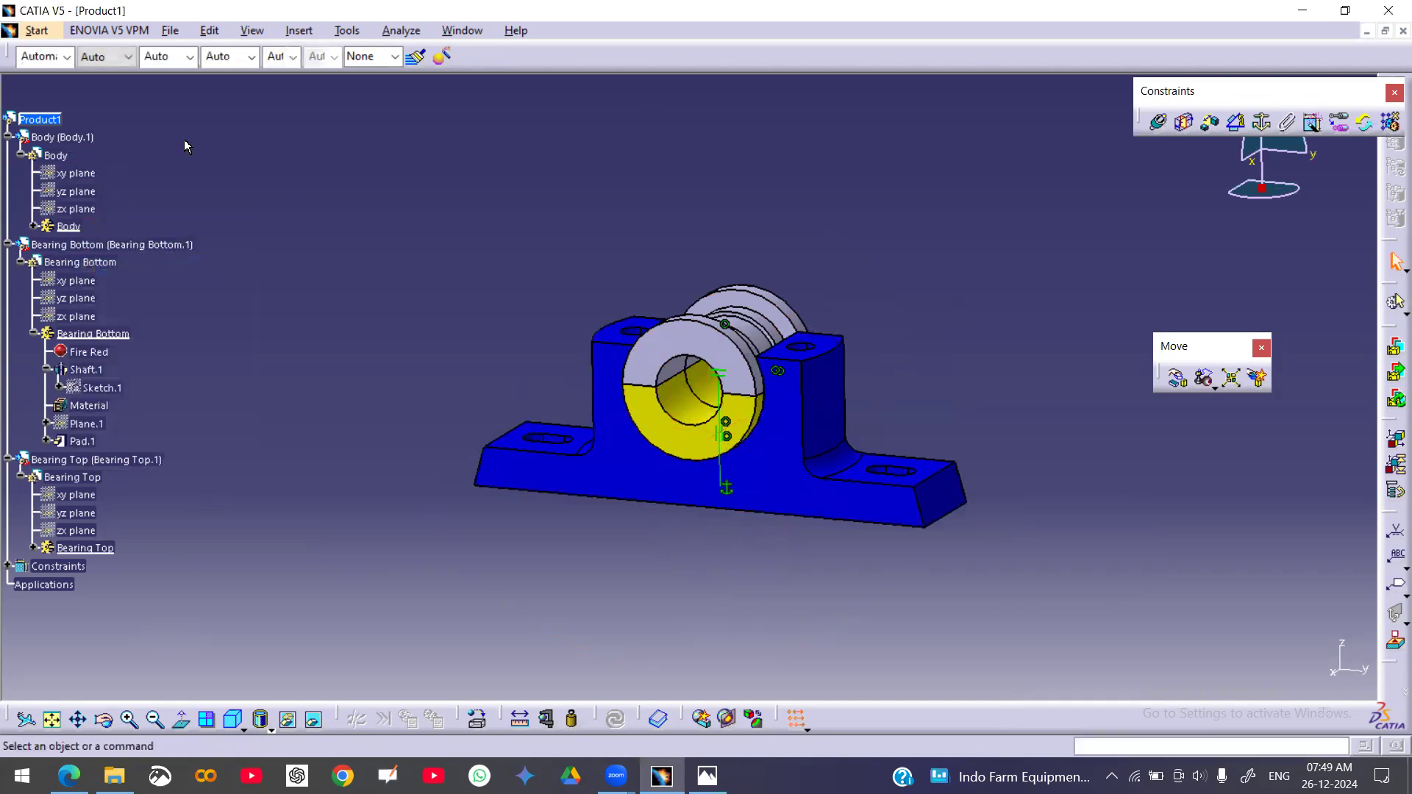
- Collapse all levels of the specification tree
click(252, 33)
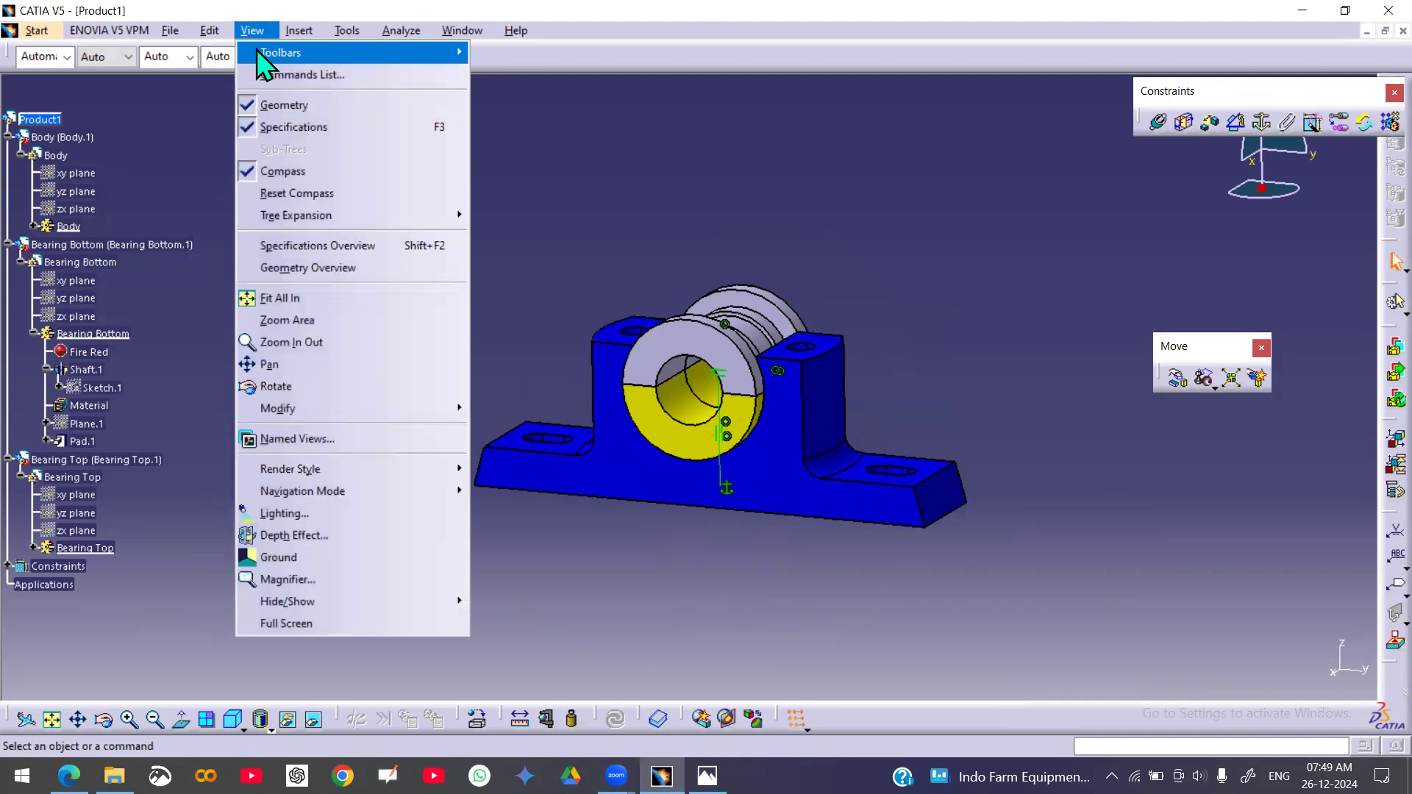
mouse_move(259, 54)
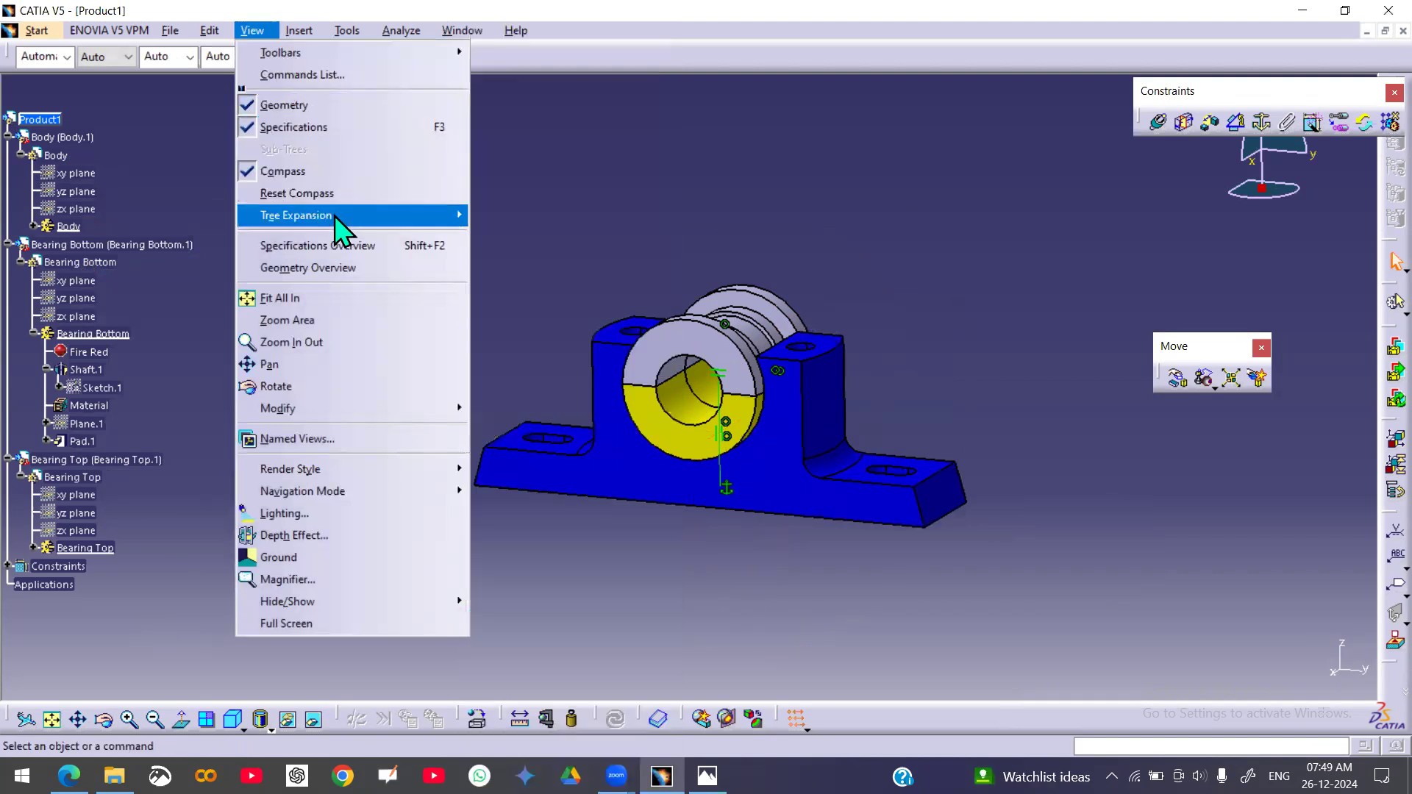
mouse_move(441, 219)
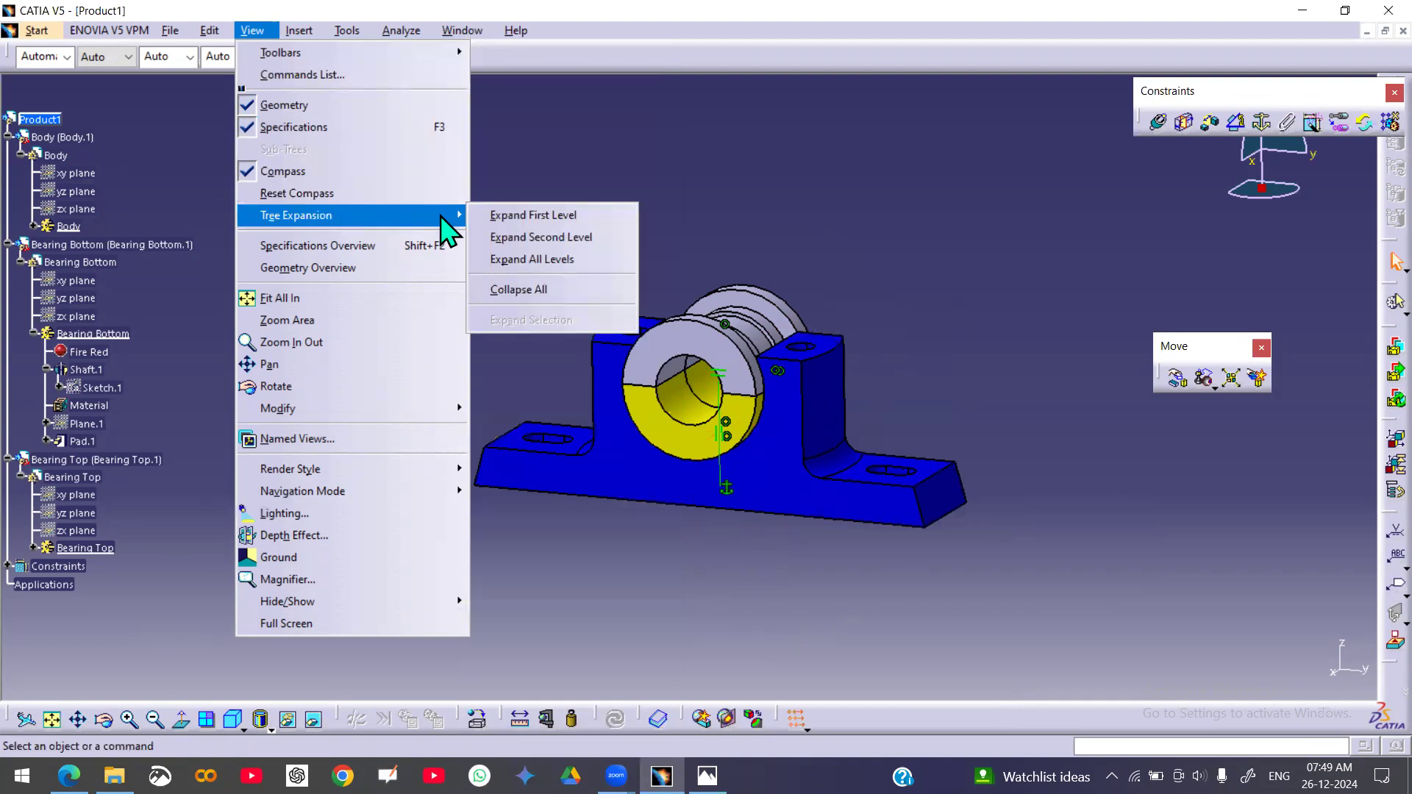
click(548, 306)
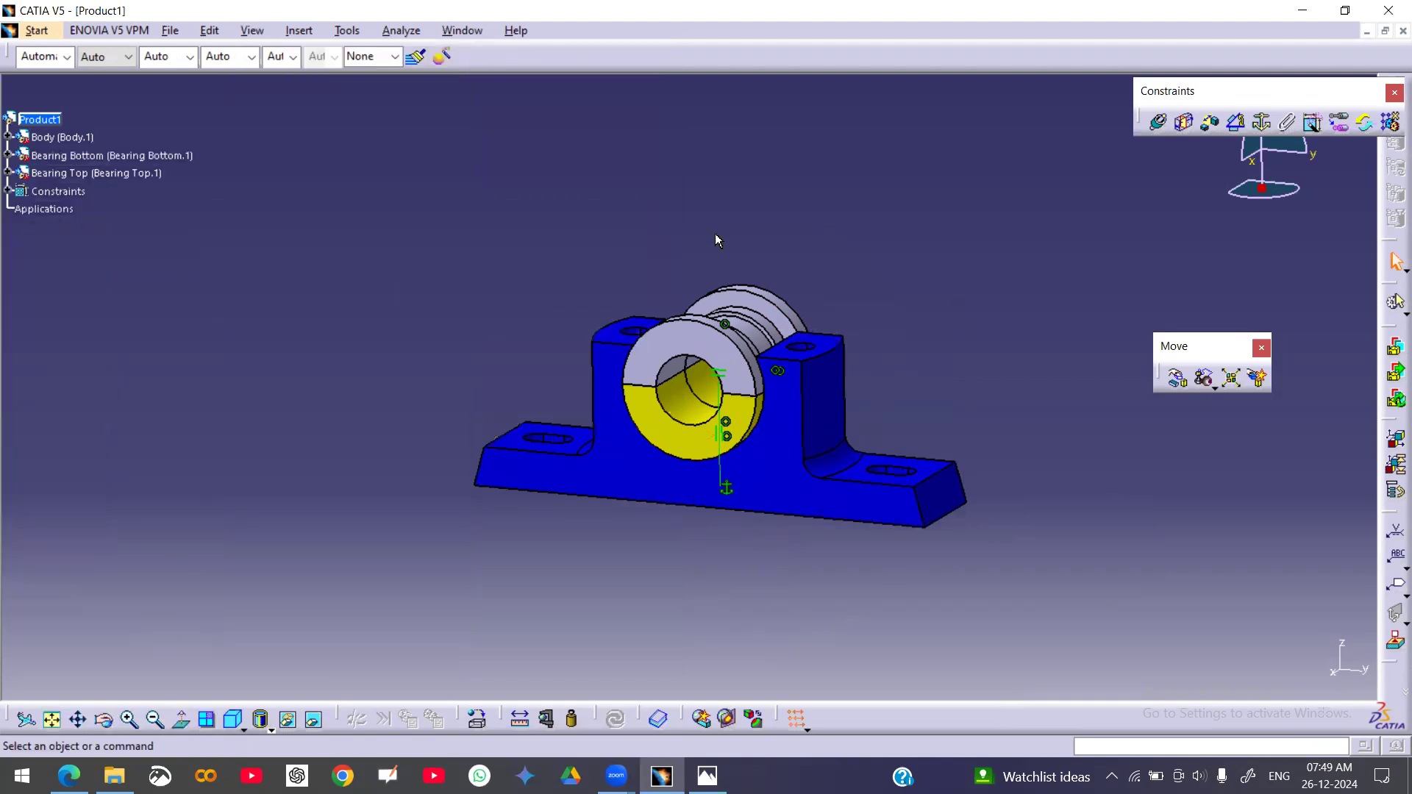
- Switch to the labelled plummer block reference image in Photos to examine the remaining parts, and return to CATIA
key(alt+Tab)
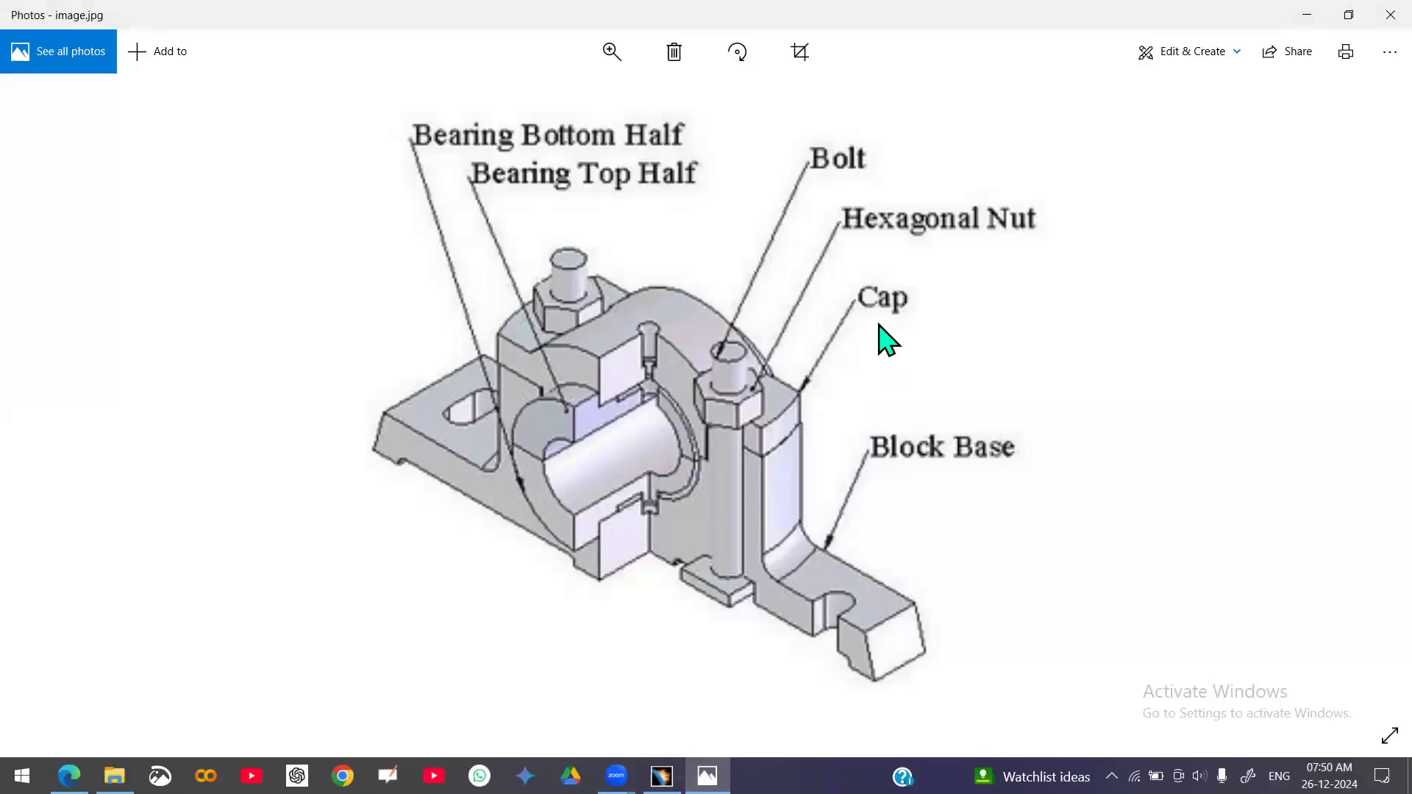
key(ctrl+2)
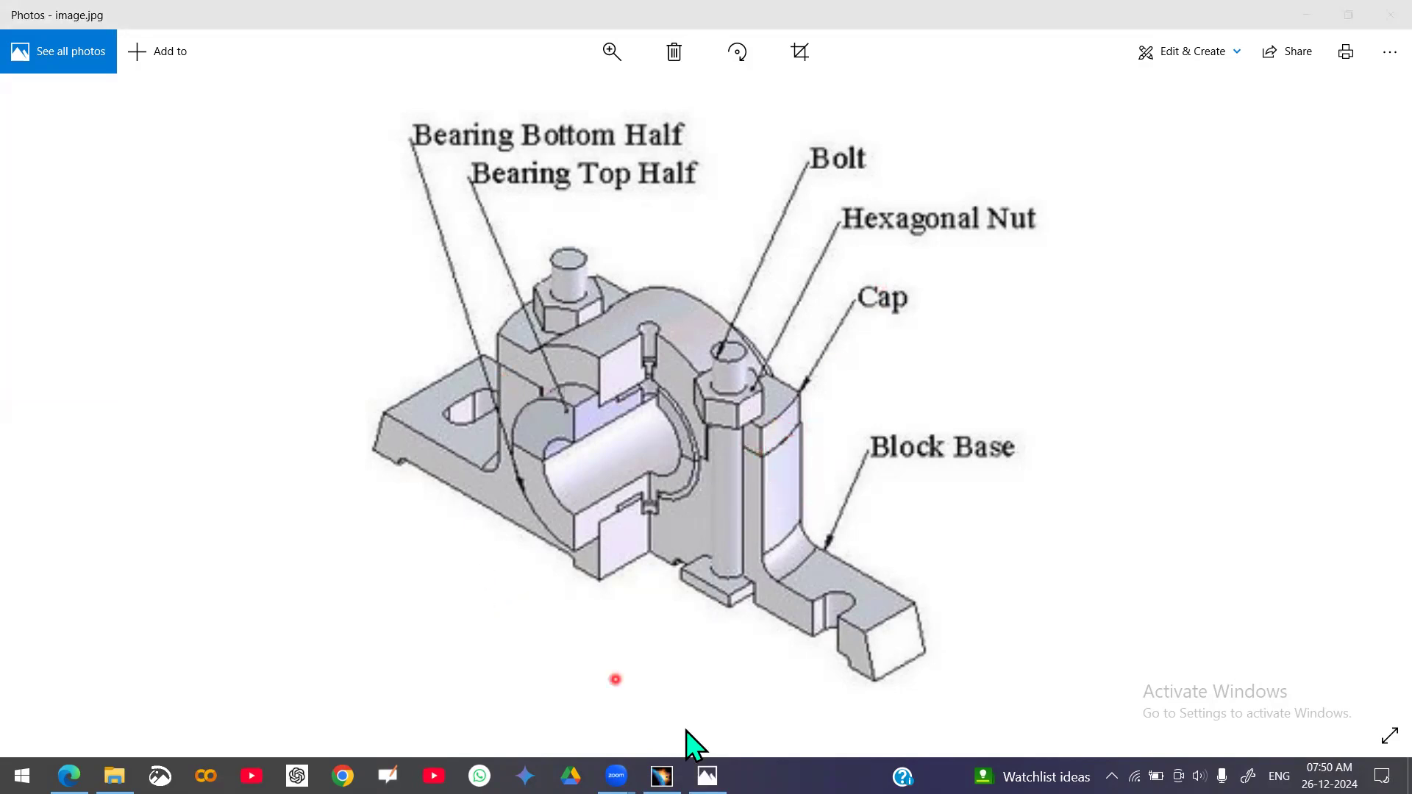
click(661, 776)
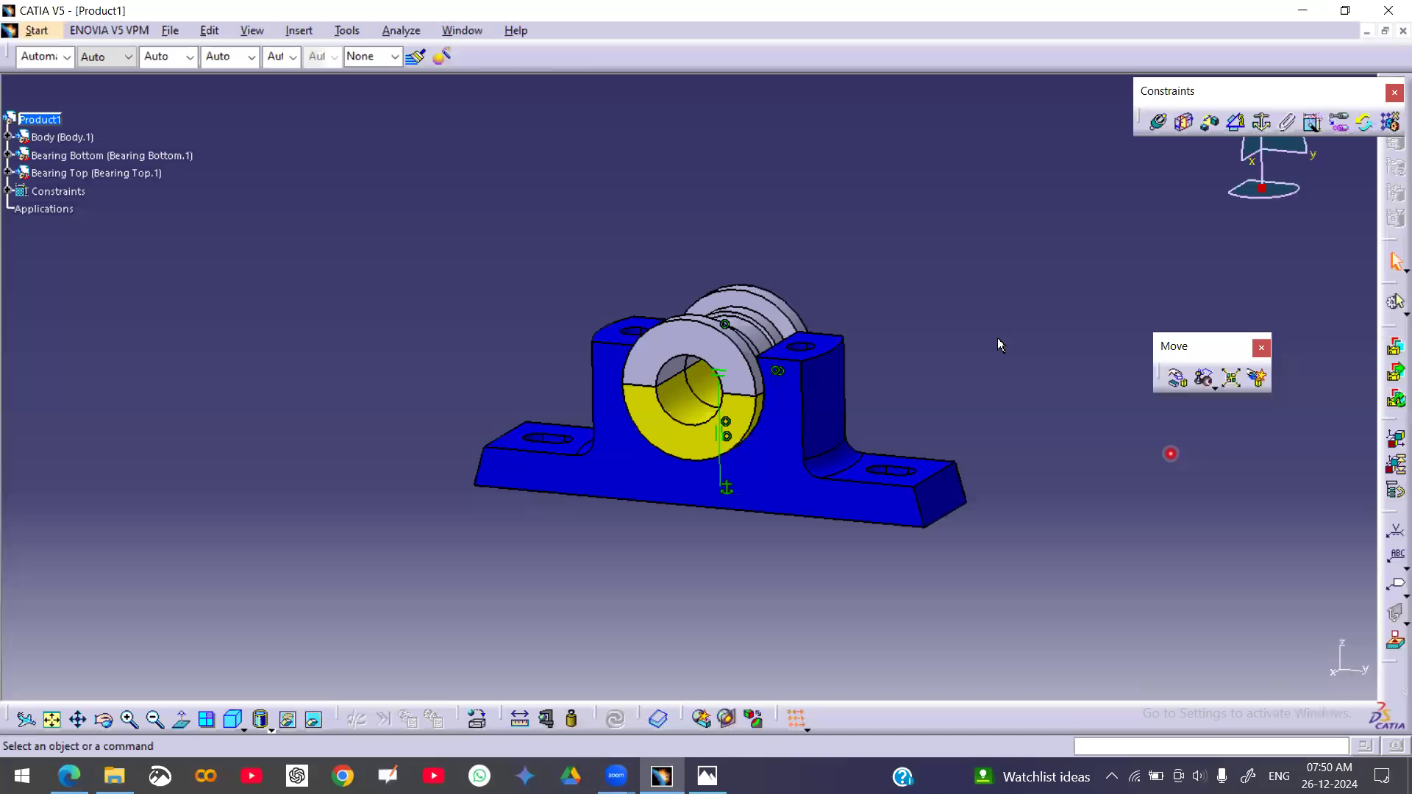
- Insert Cap.CATPart from the Plummer Block folder into Product1 as an existing component
click(38, 120)
right_click(36, 120)
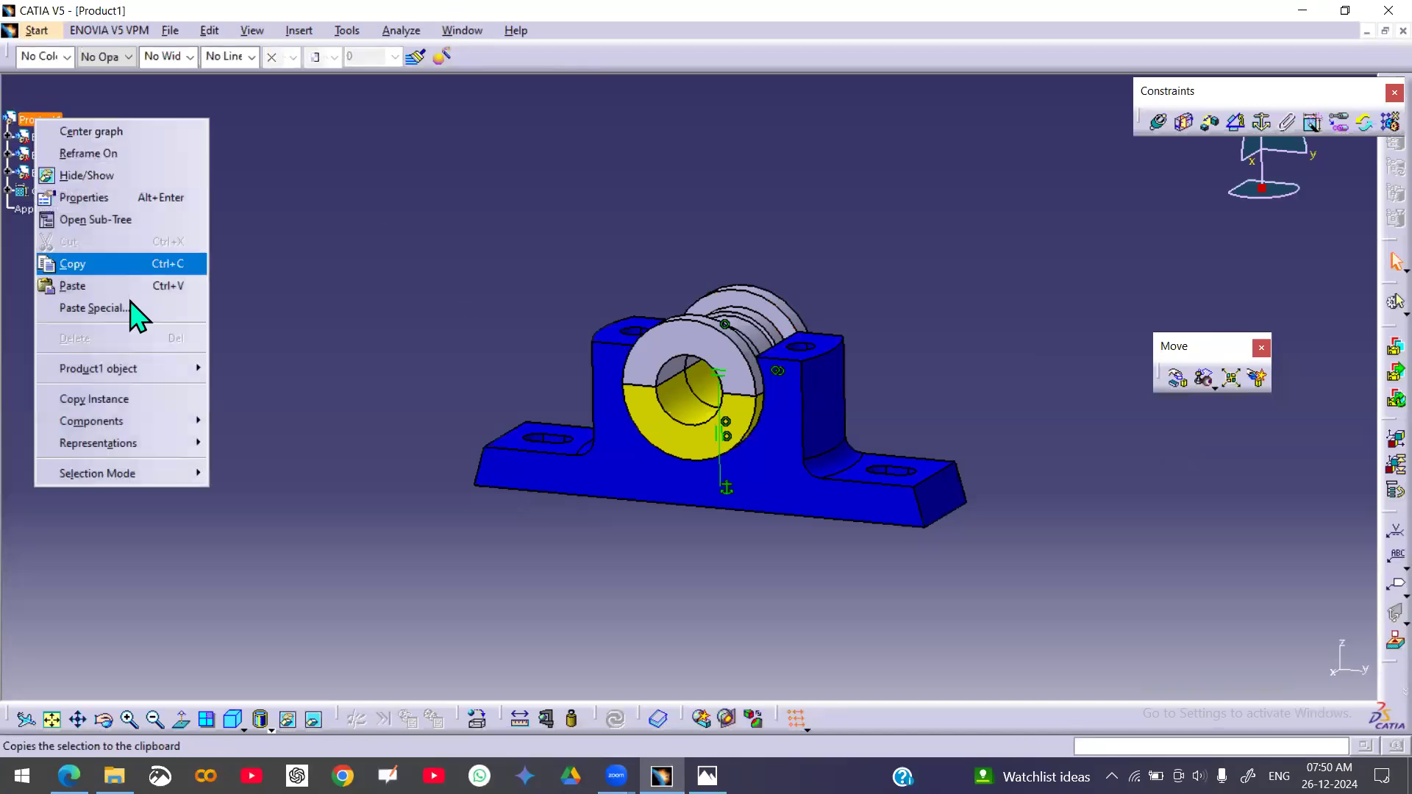
mouse_move(140, 378)
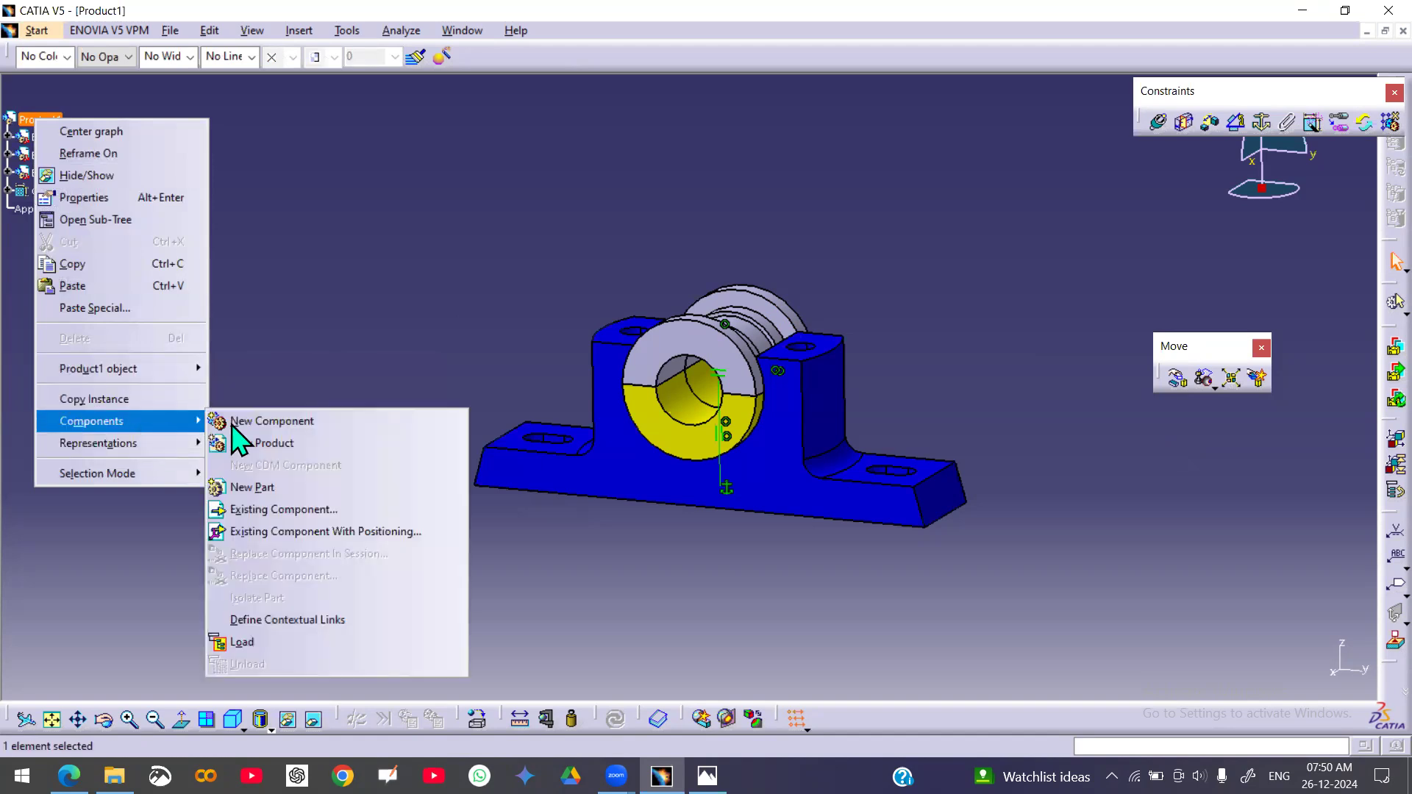
click(266, 510)
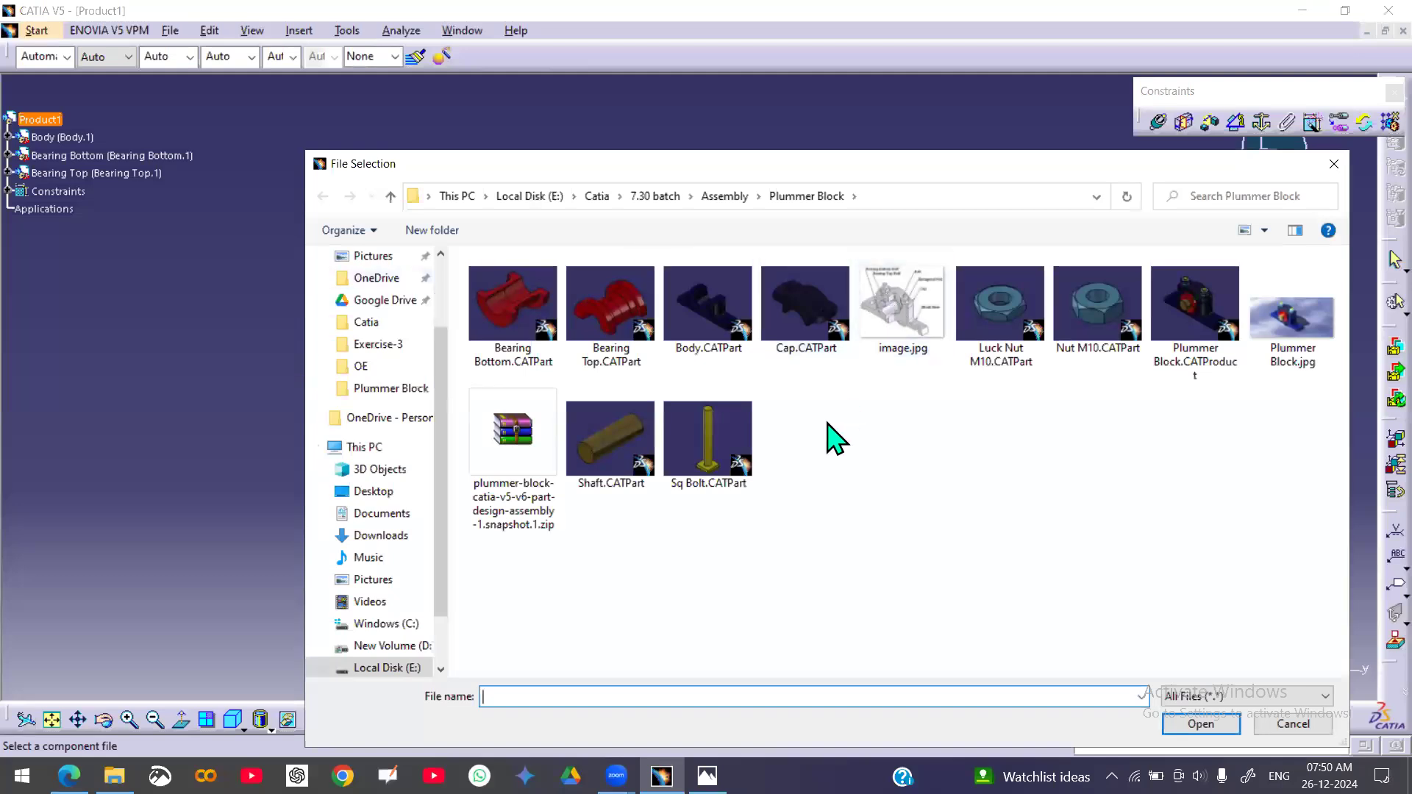
double_click(807, 310)
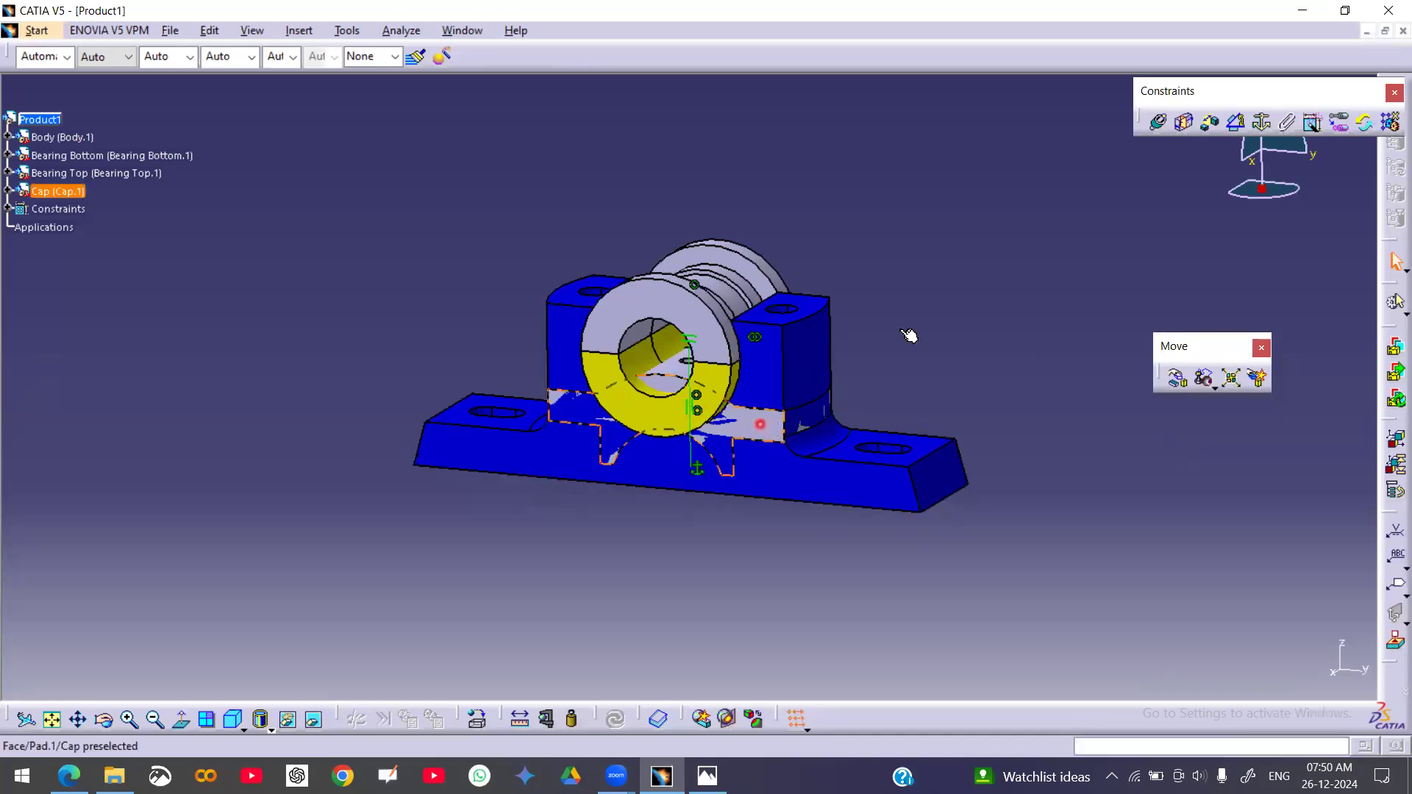
- Move the Cap upward along the Z axis until it sits clear above the bearing halves
click(1179, 380)
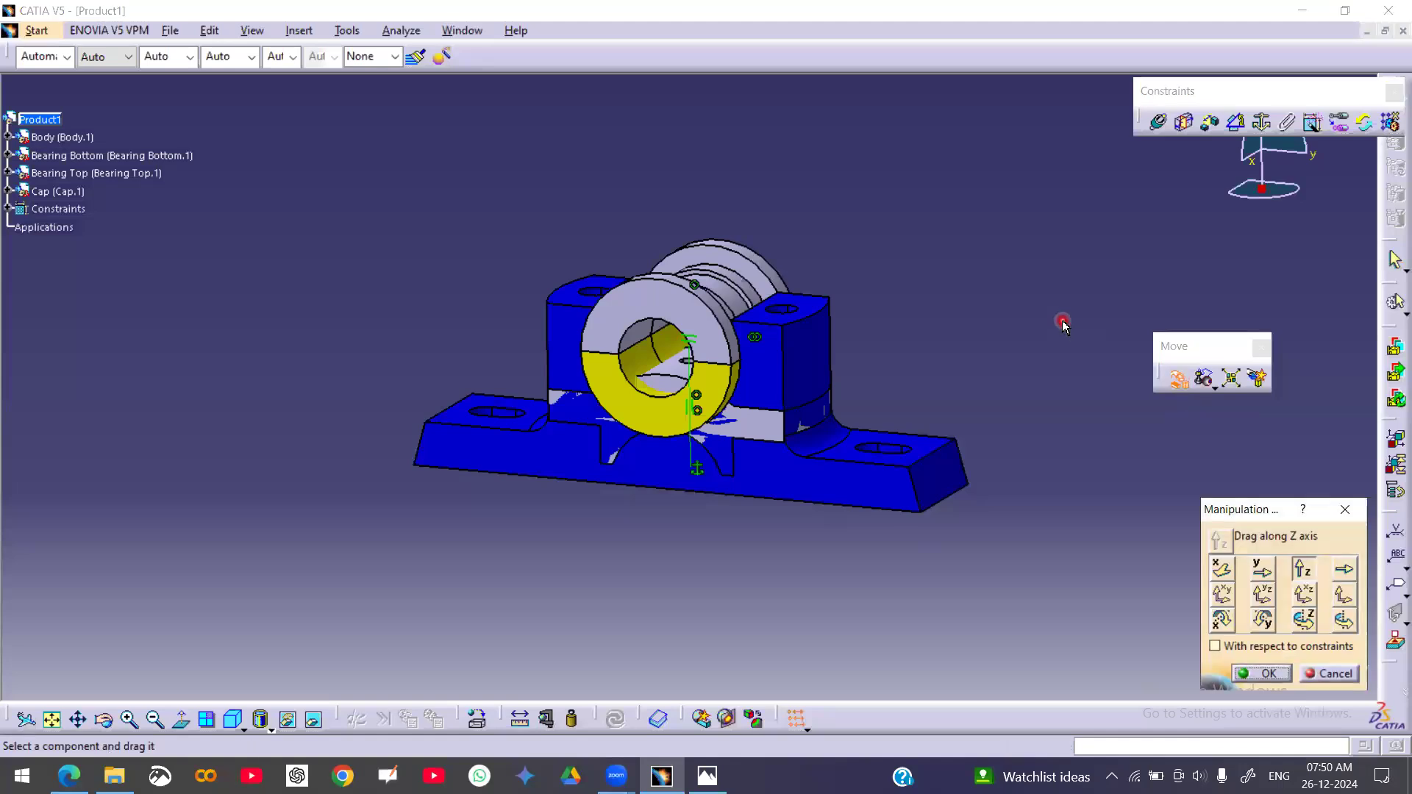
middle_drag(1063, 324, 945, 306)
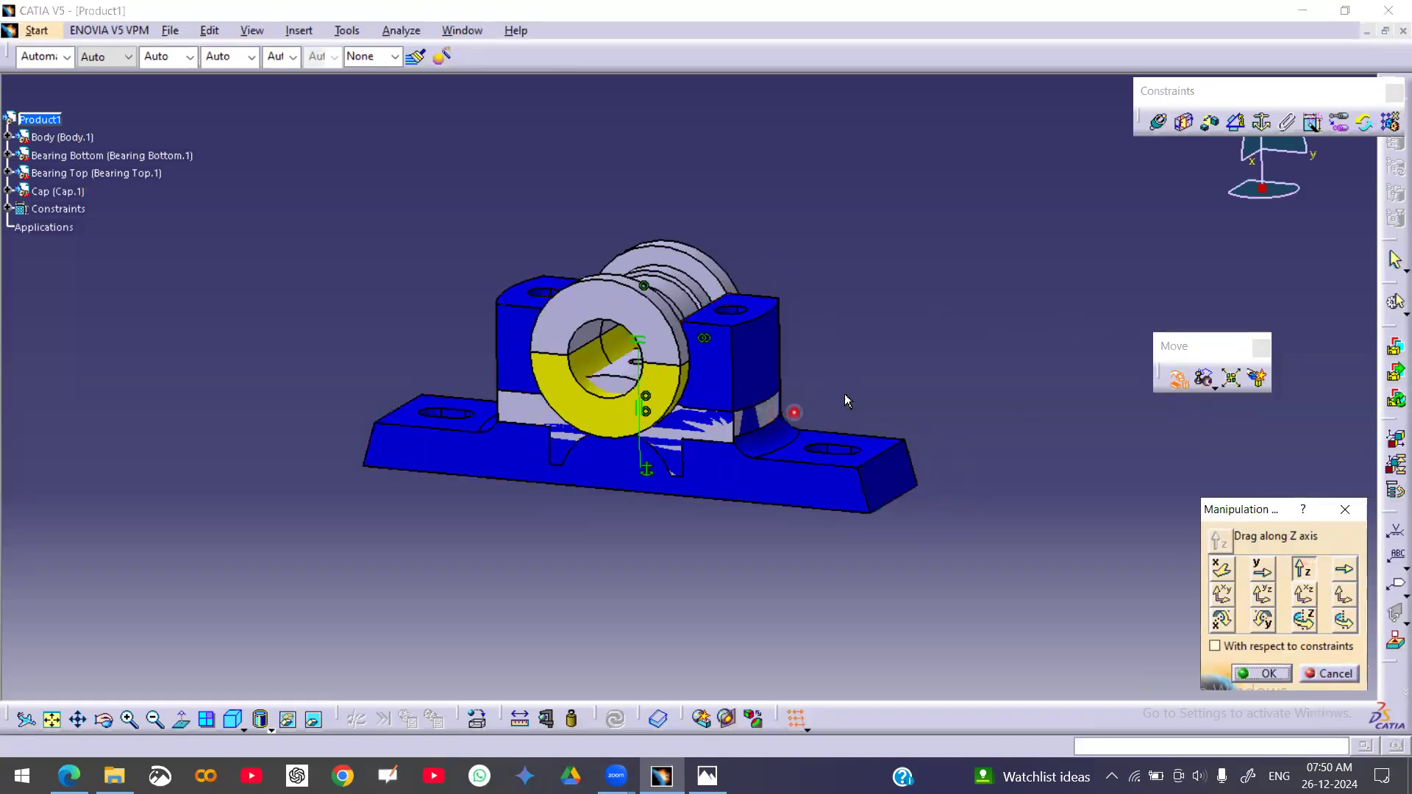
drag(790, 414, 782, 183)
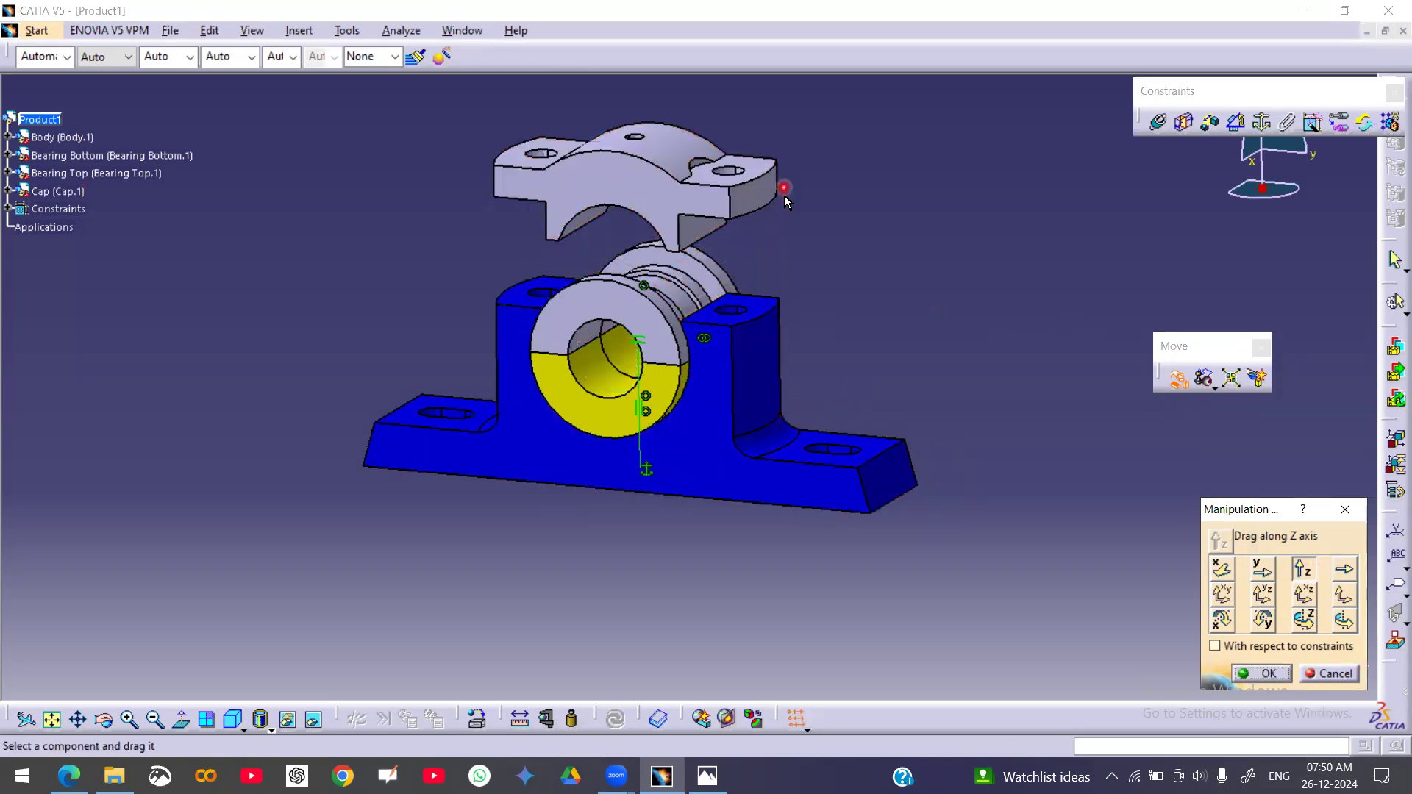
click(1261, 674)
- Add a coincidence constraint between the axes of the Body's bolt hole and the matching Cap bolt hole on the same side
middle_drag(644, 441, 647, 412)
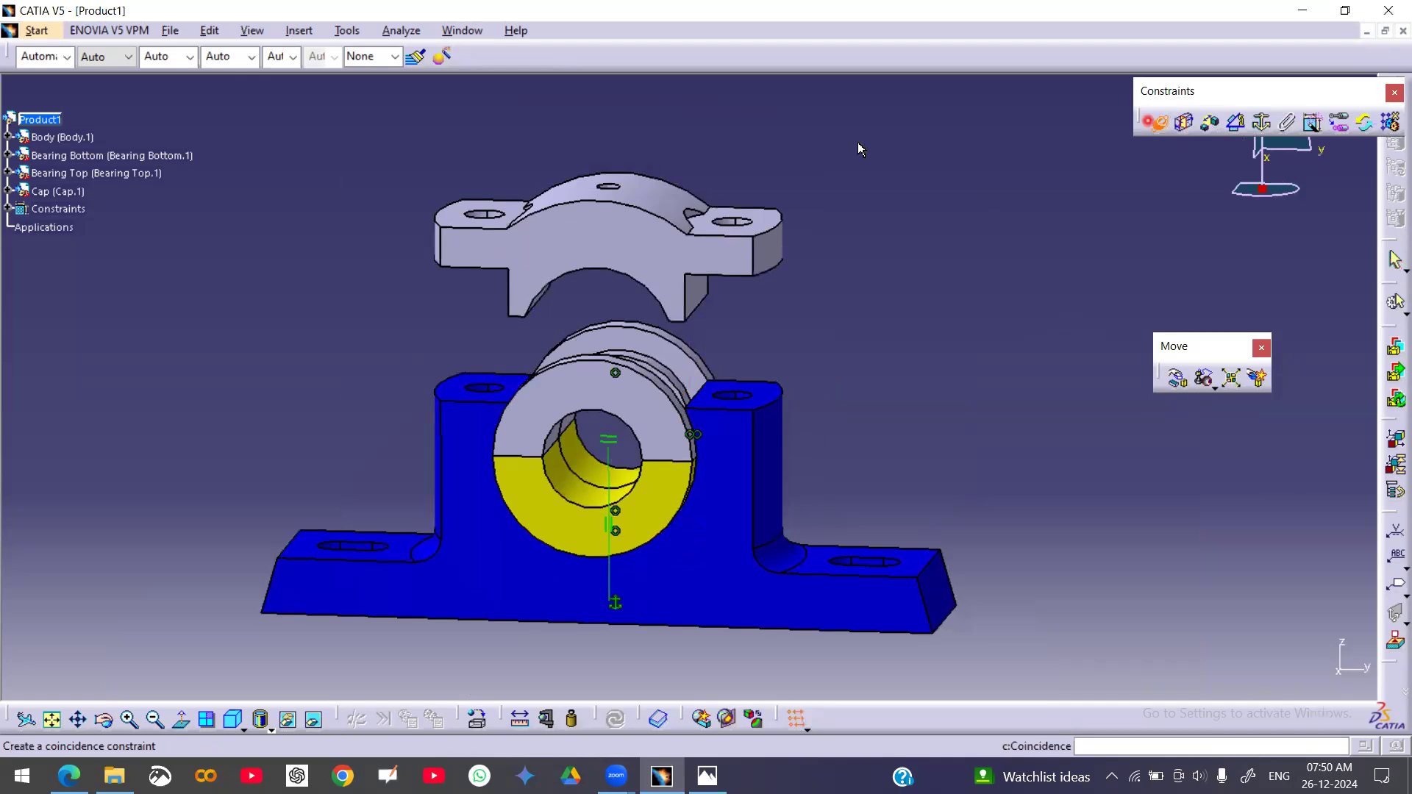
middle_drag(725, 391, 771, 295)
click(809, 316)
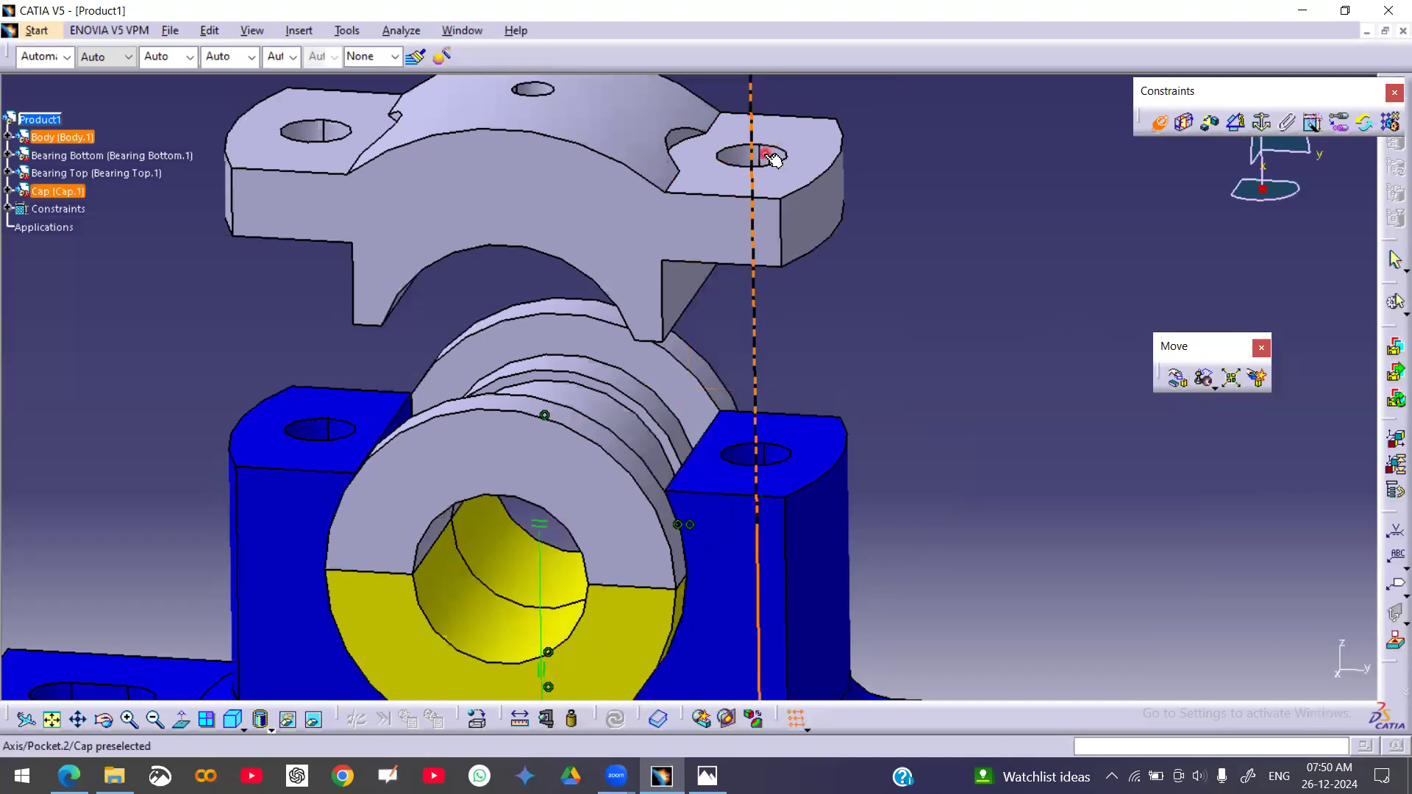
middle_drag(873, 221, 681, 303)
click(603, 305)
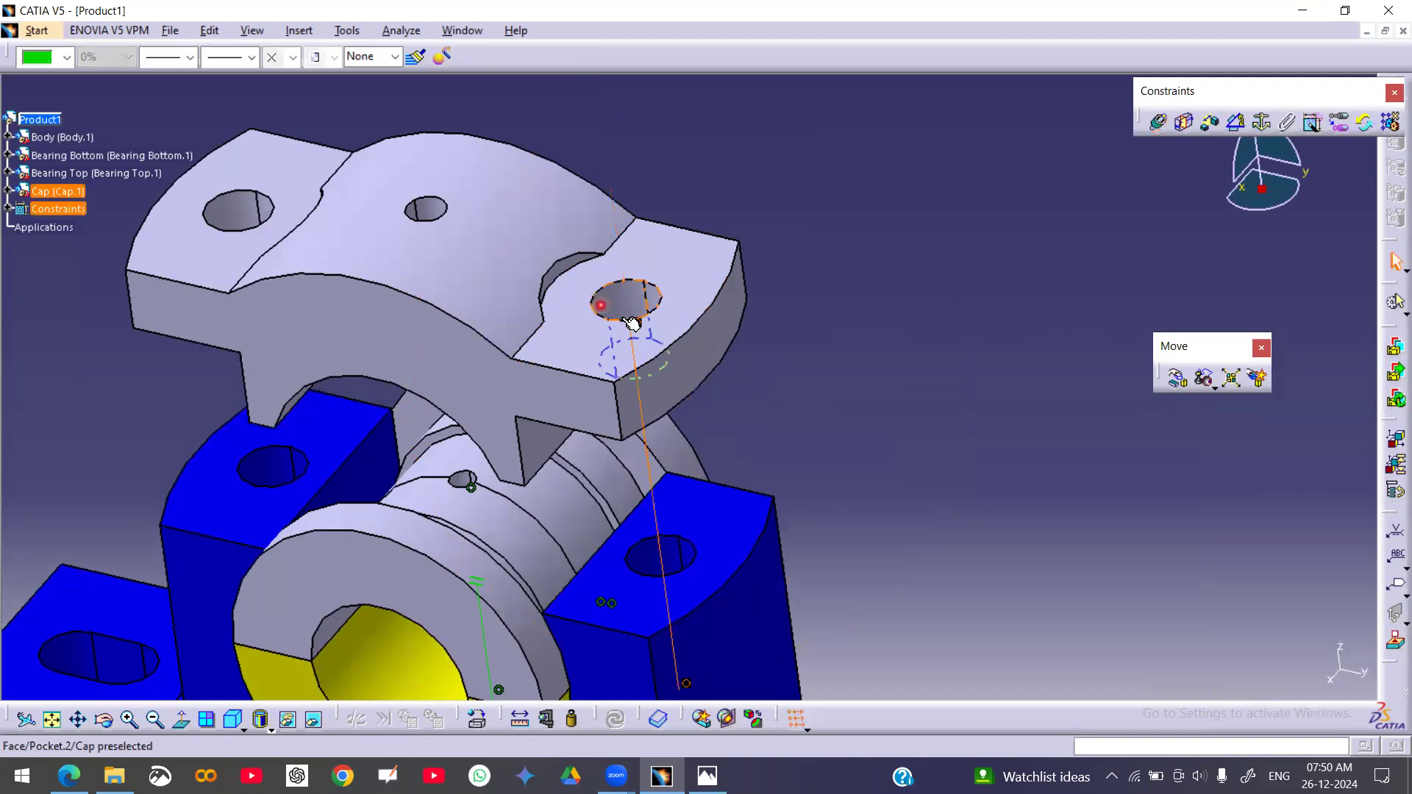
middle_drag(530, 466, 599, 547)
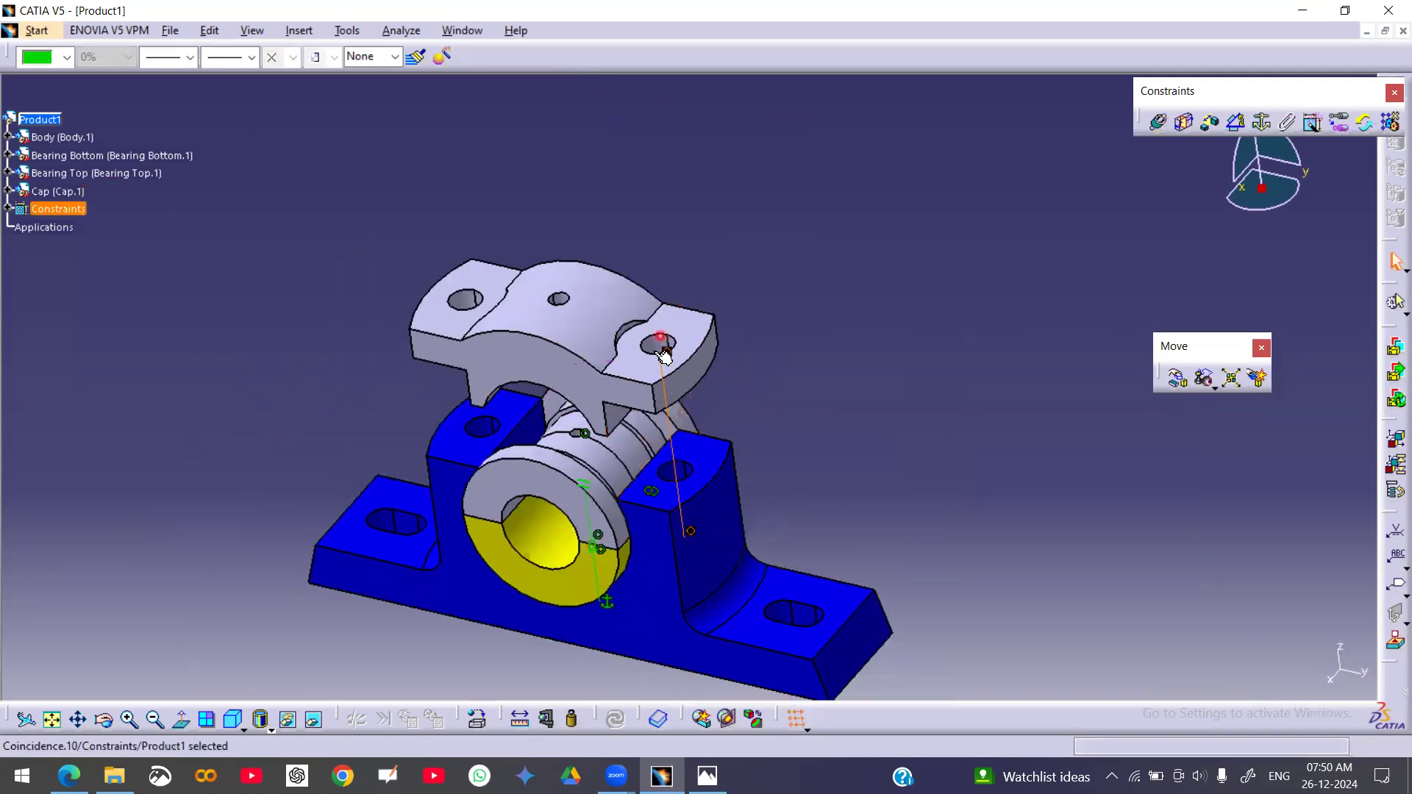
click(686, 469)
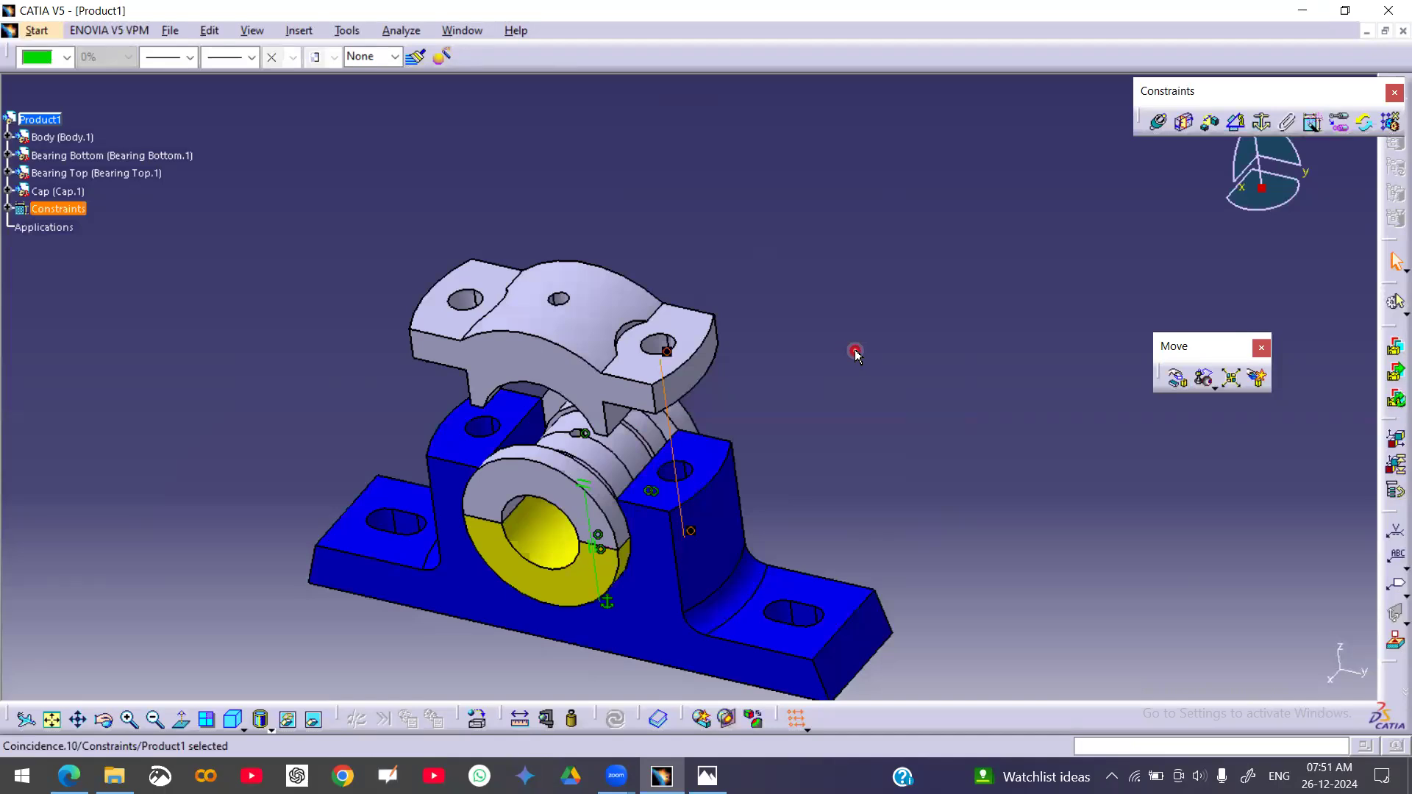
- Make the Body pillar's top face coincident with the Cap flange's underside, orientation Opposite, and update the assembly
click(1162, 122)
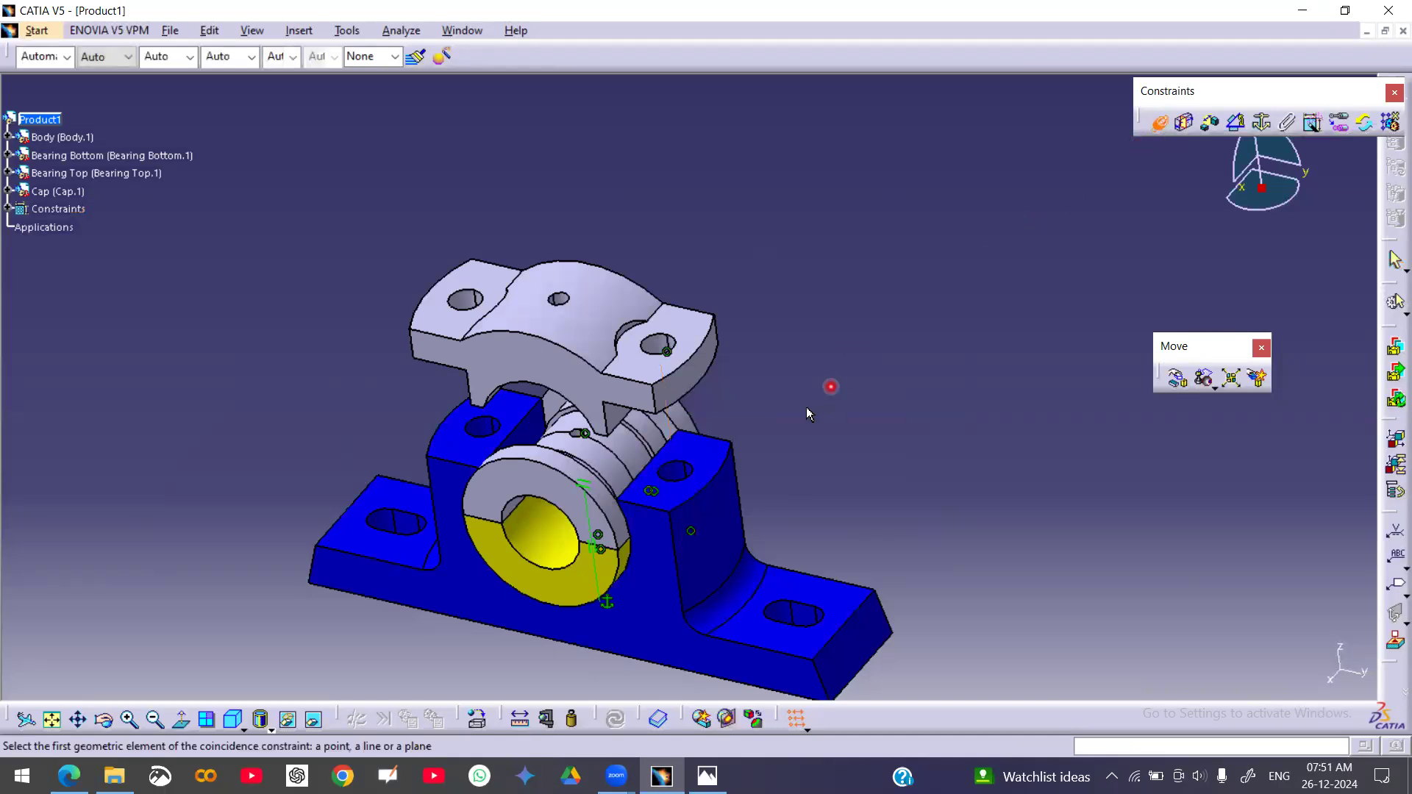
click(710, 443)
middle_drag(801, 428, 676, 320)
click(677, 320)
middle_drag(519, 220, 903, 603)
click(1261, 669)
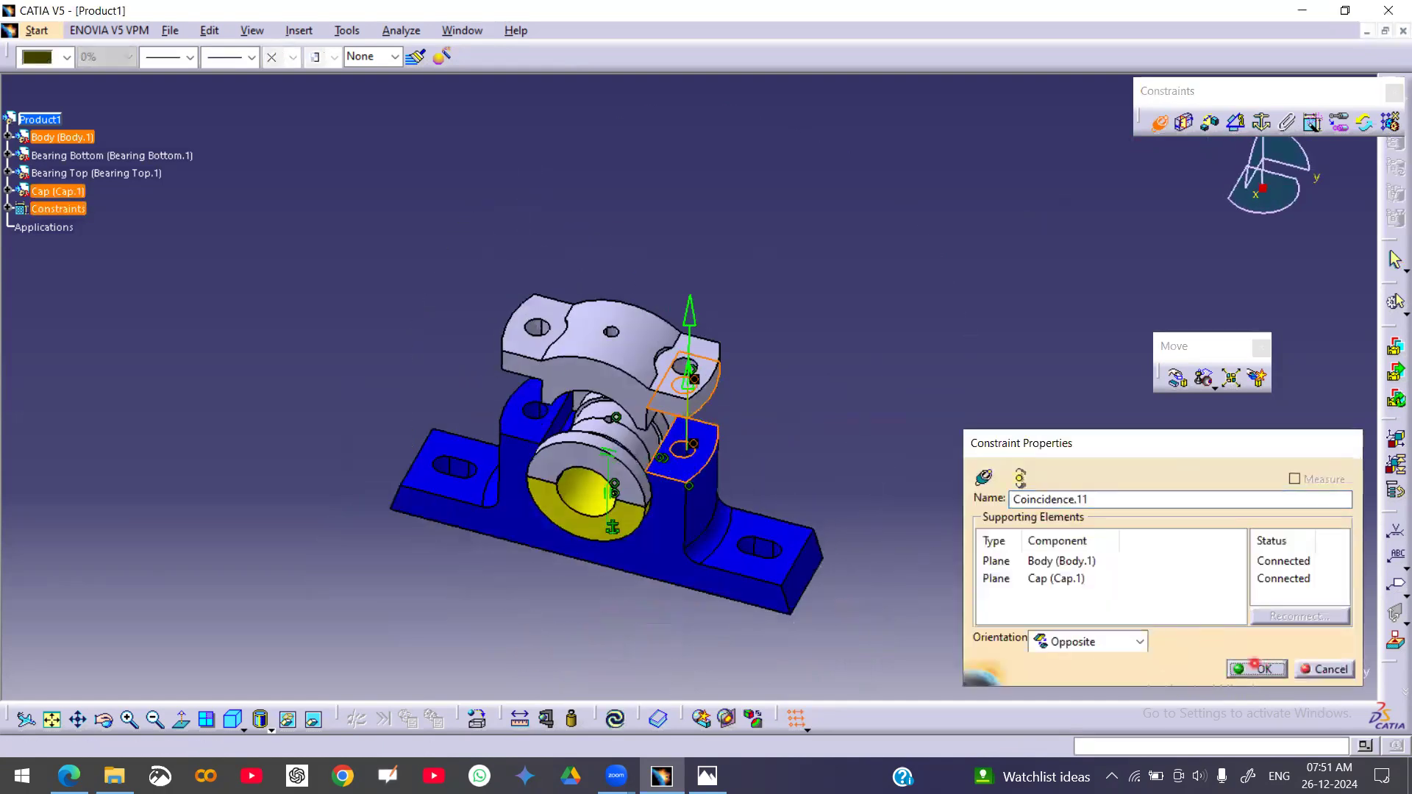
click(624, 727)
- Colour the Cap component white
middle_drag(750, 478, 948, 243)
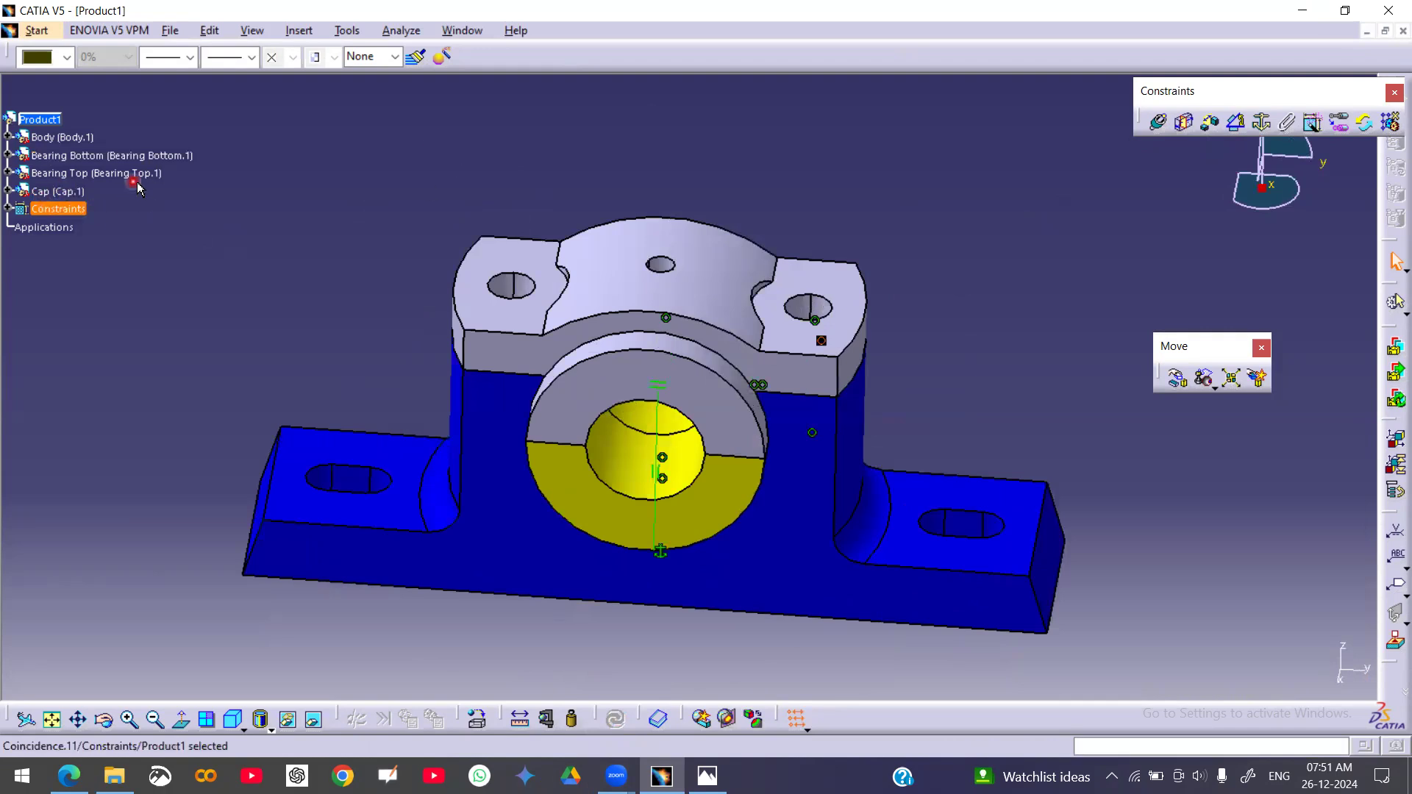
click(57, 191)
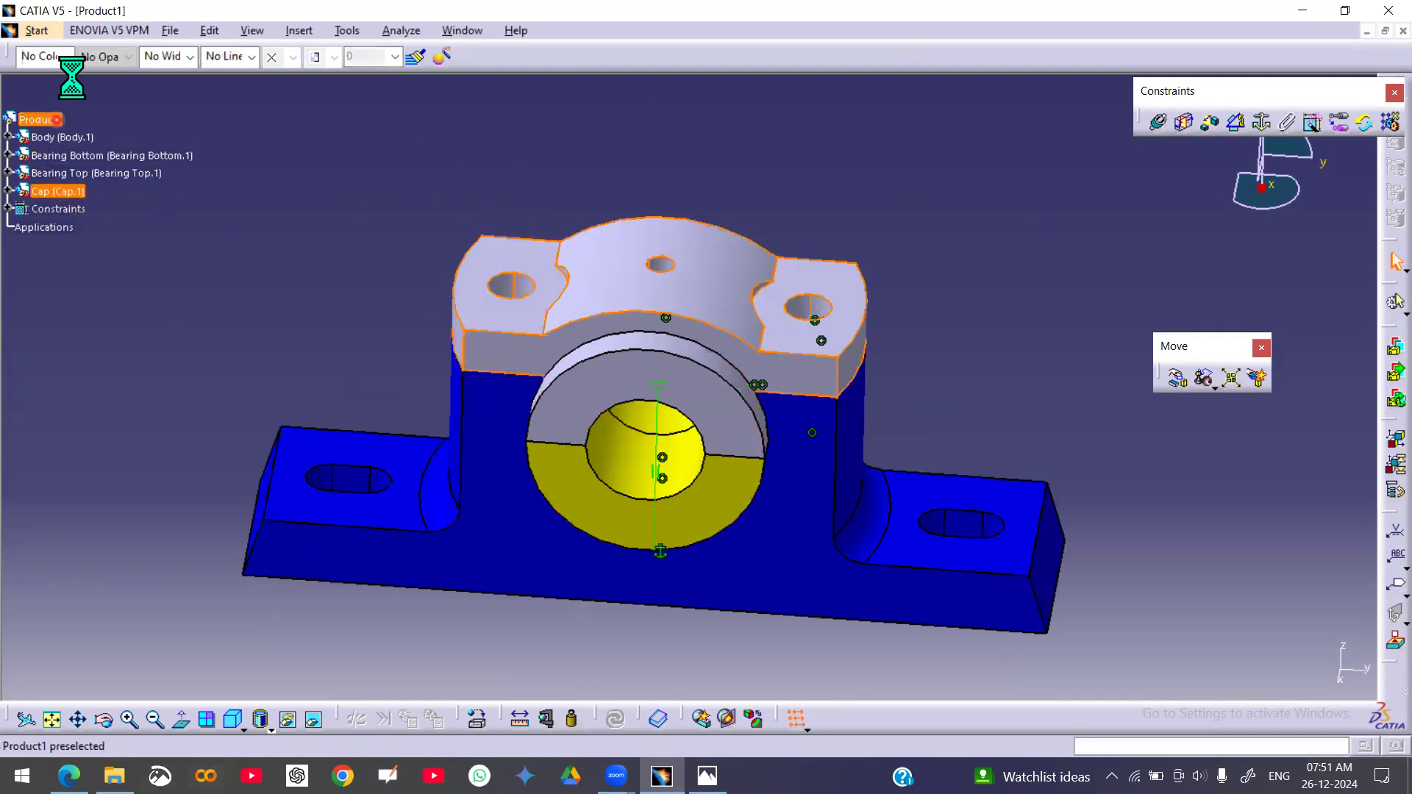
click(67, 57)
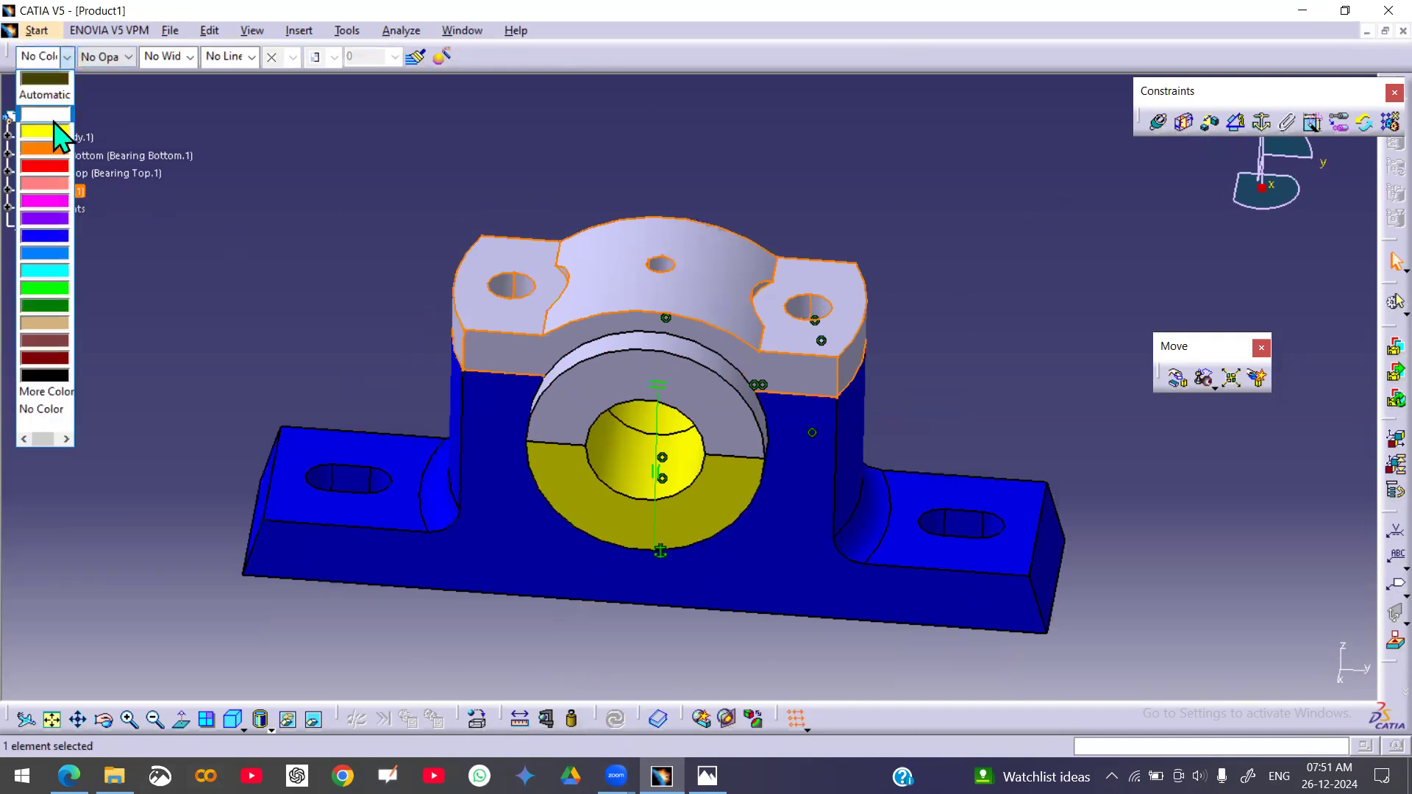
click(45, 115)
click(271, 250)
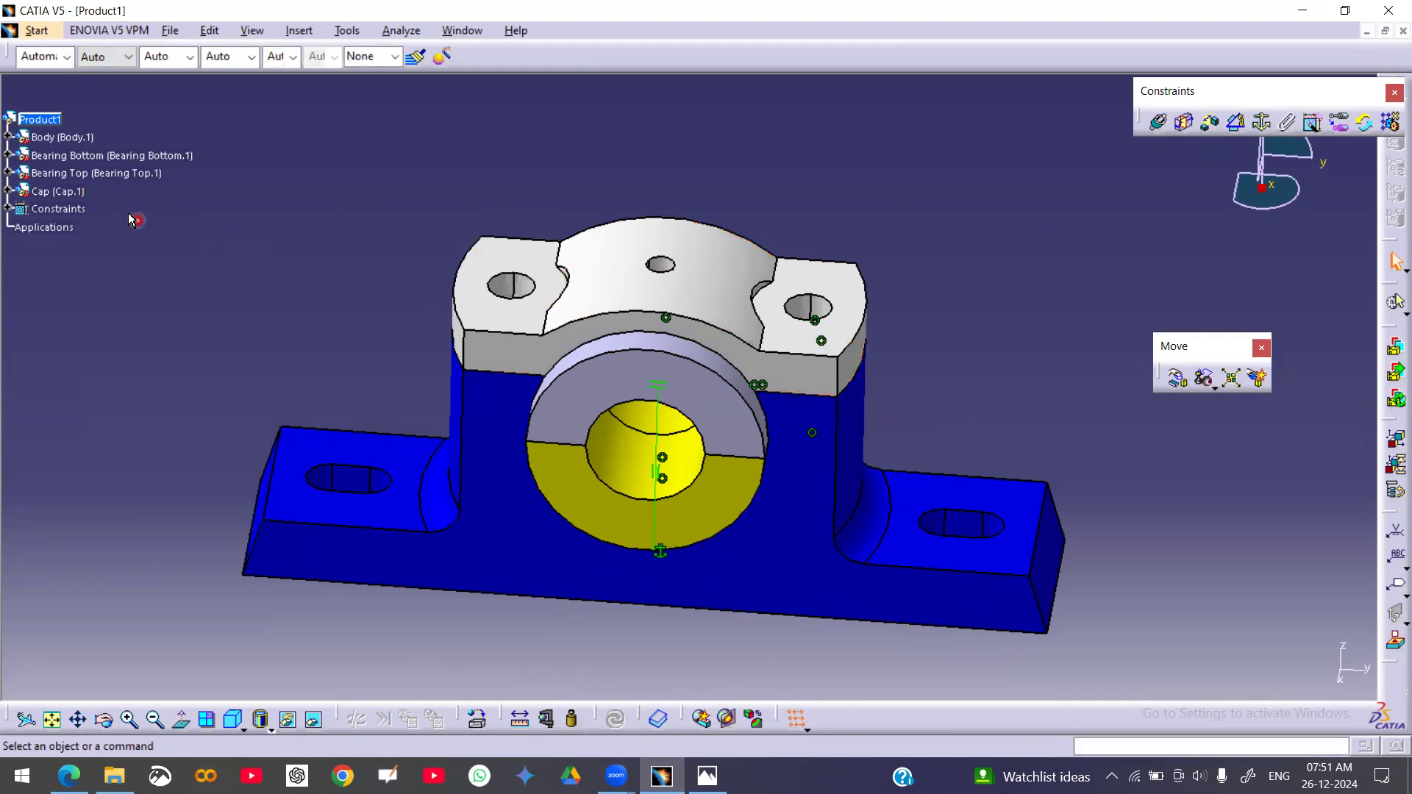
- Colour the Bearing Top component orange
click(96, 173)
click(66, 57)
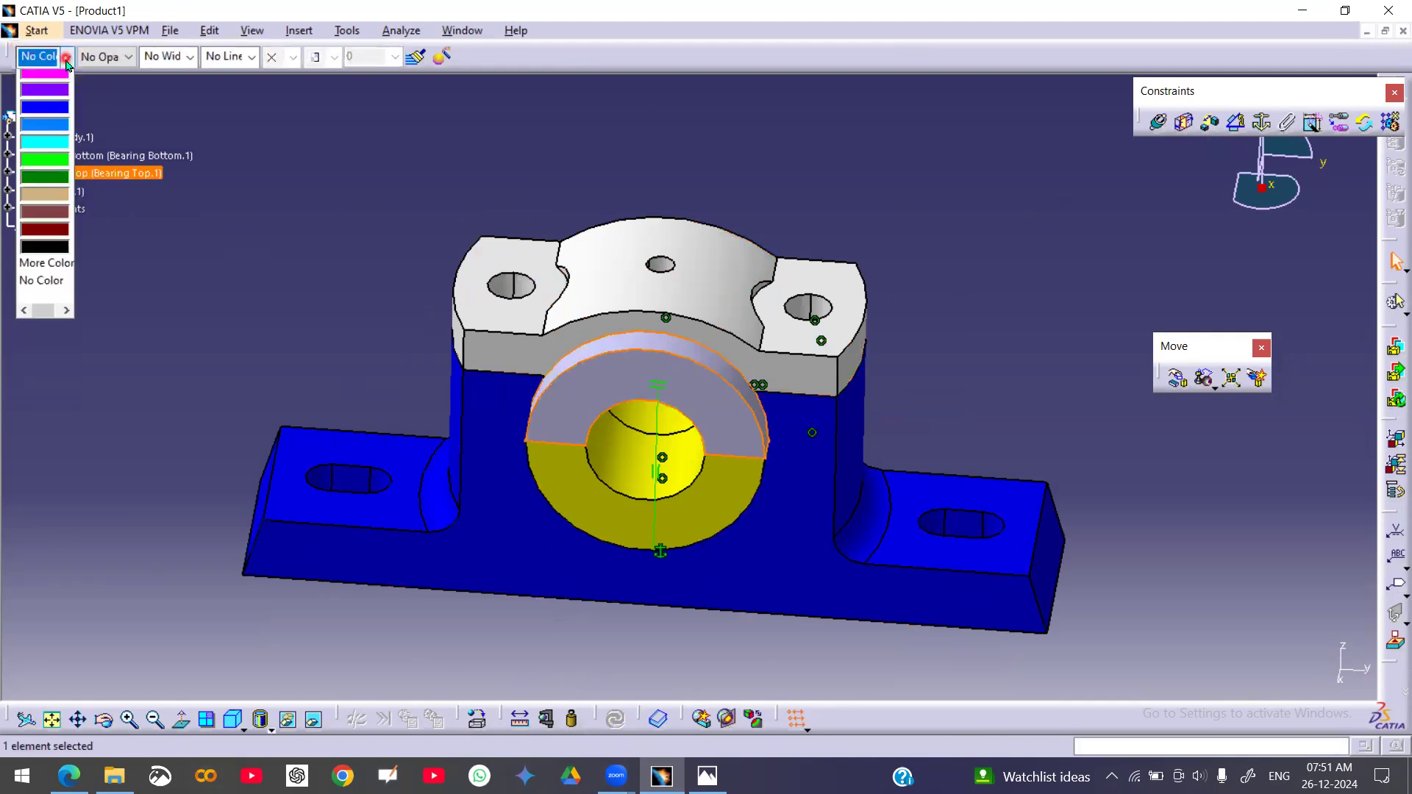
click(46, 170)
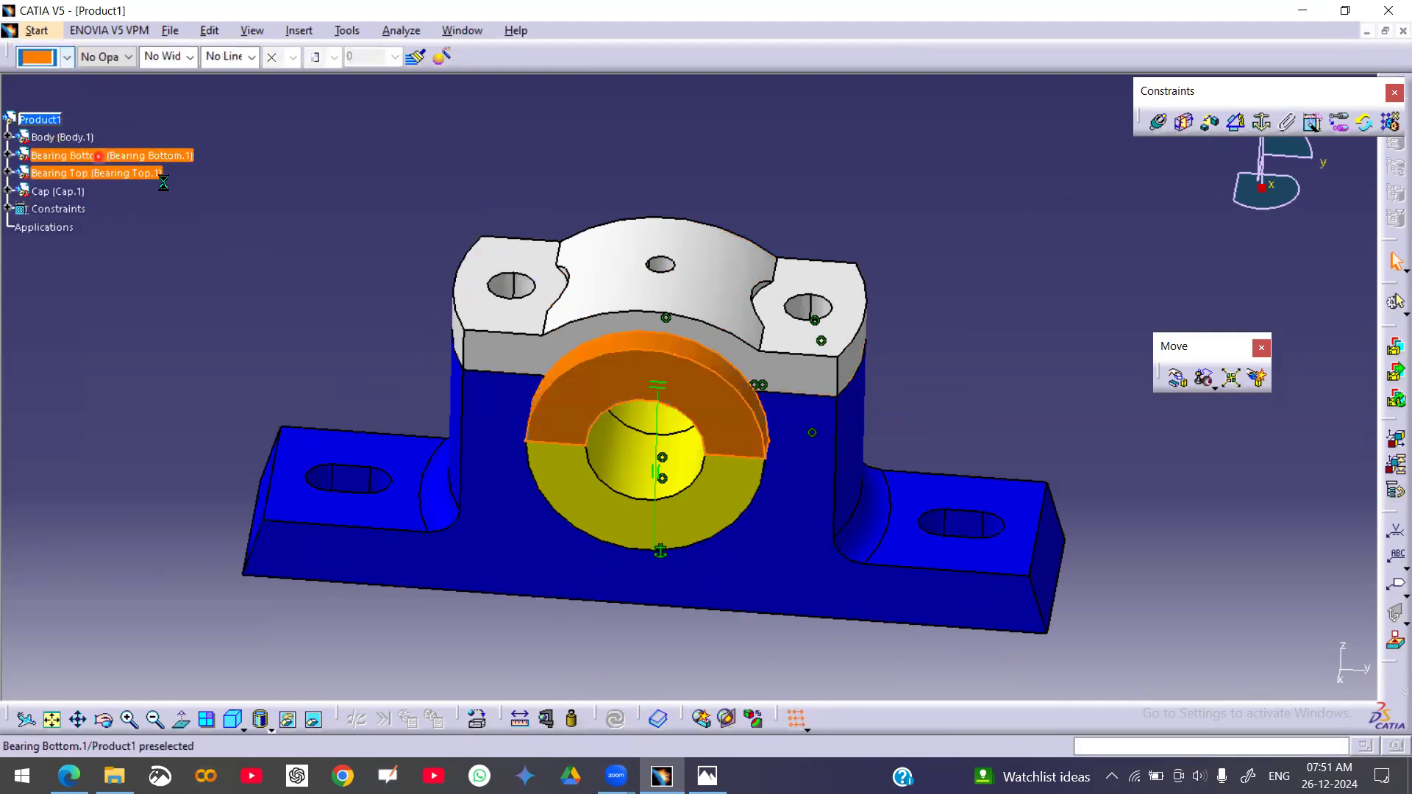
click(214, 229)
- Check the Cap component's remaining degrees of freedom and close the analysis
click(59, 191)
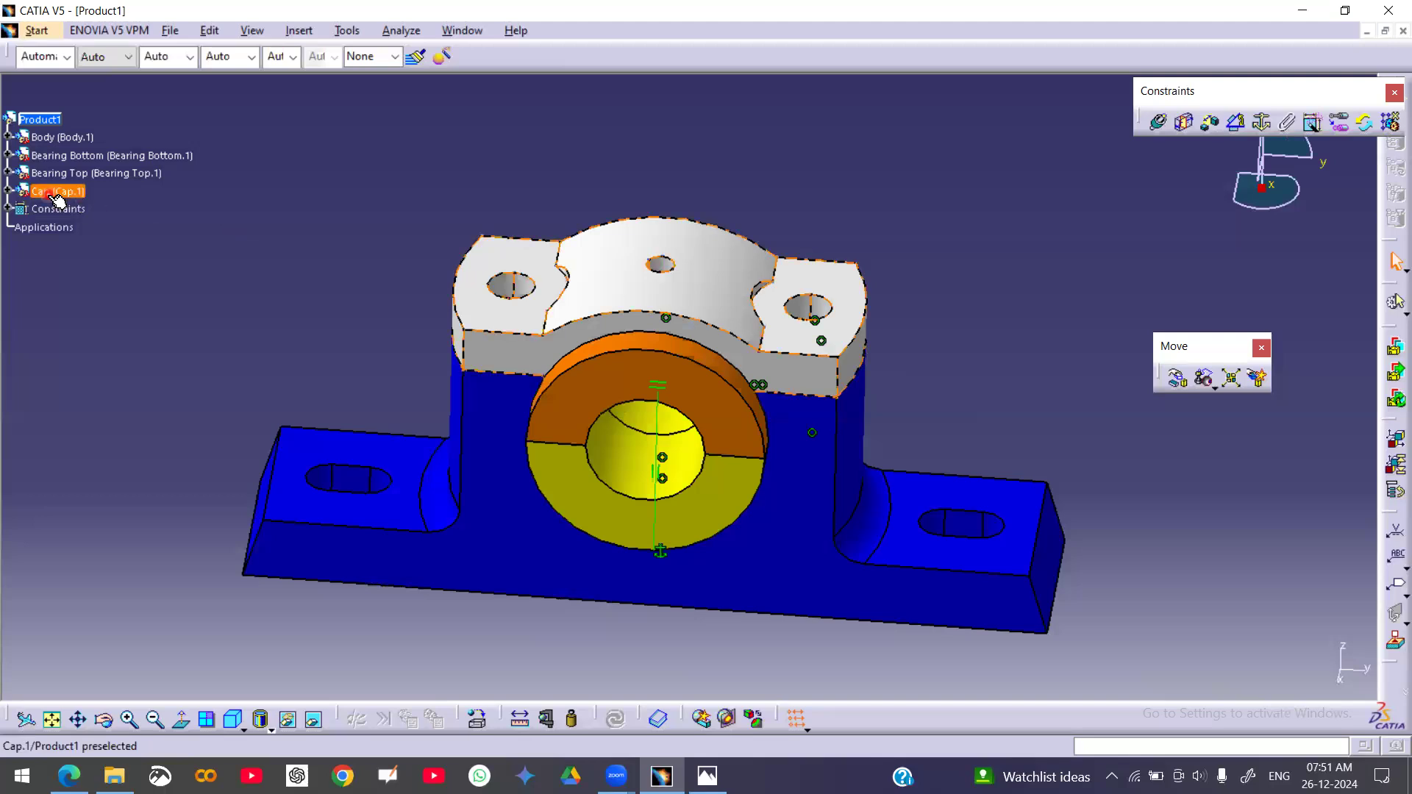
right_click(50, 197)
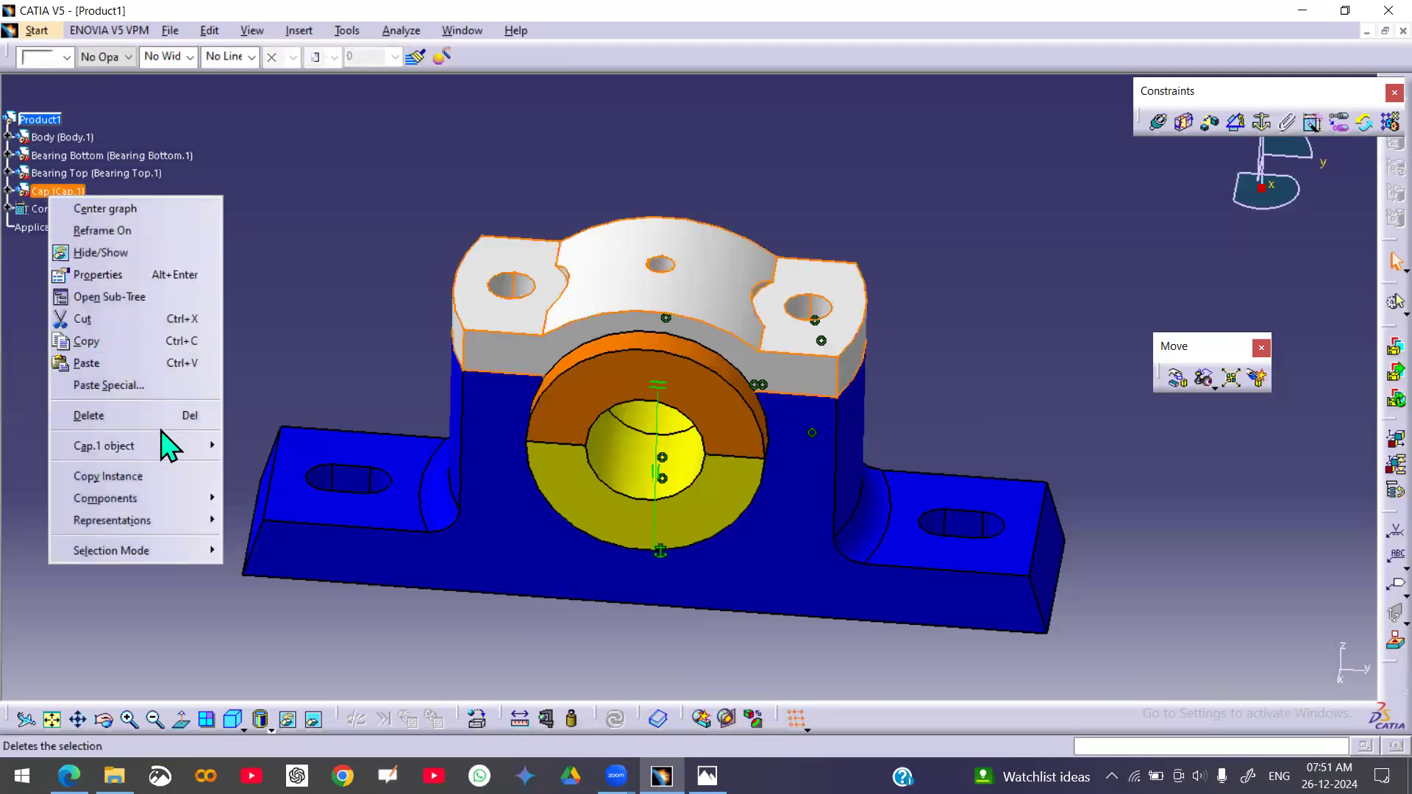
mouse_move(161, 442)
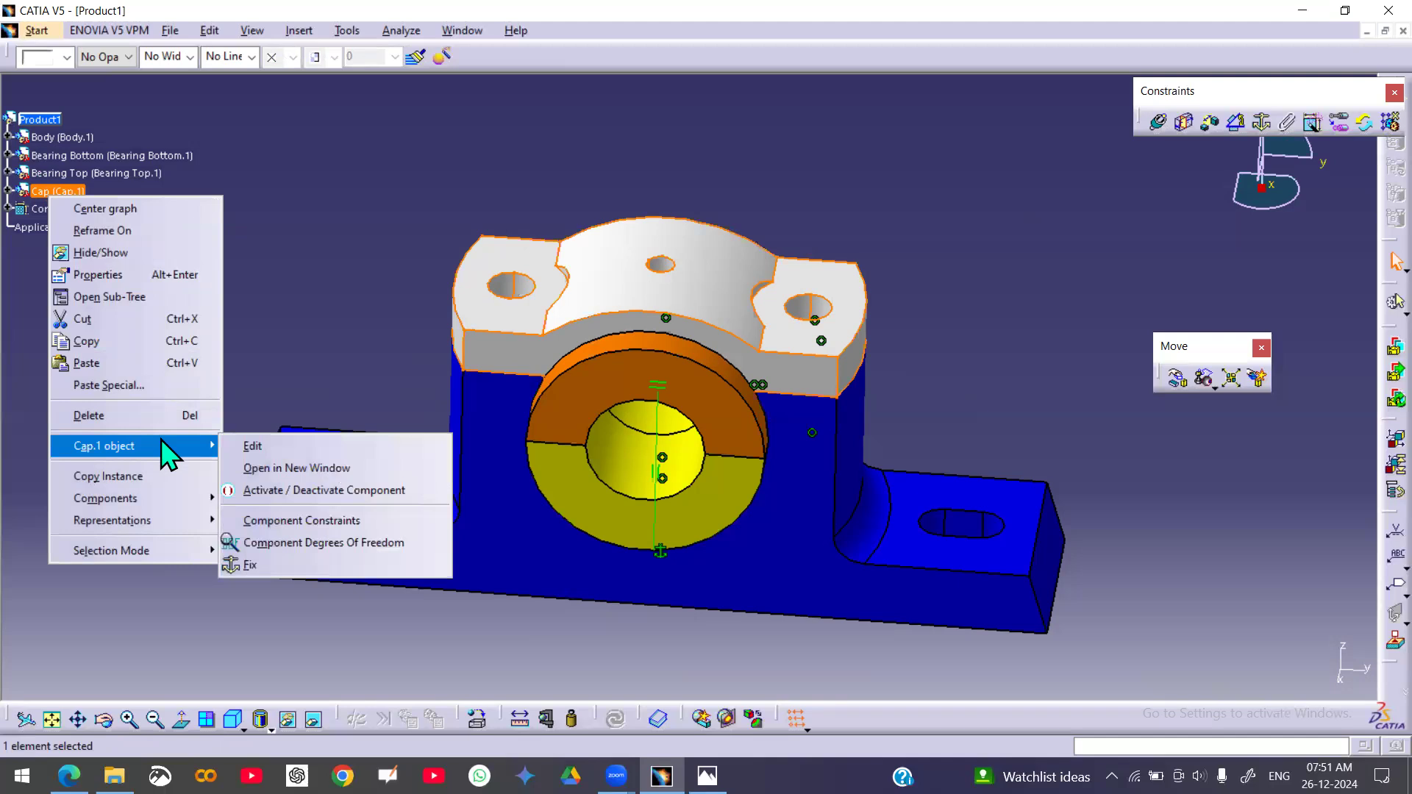
click(305, 545)
middle_drag(538, 222, 633, 246)
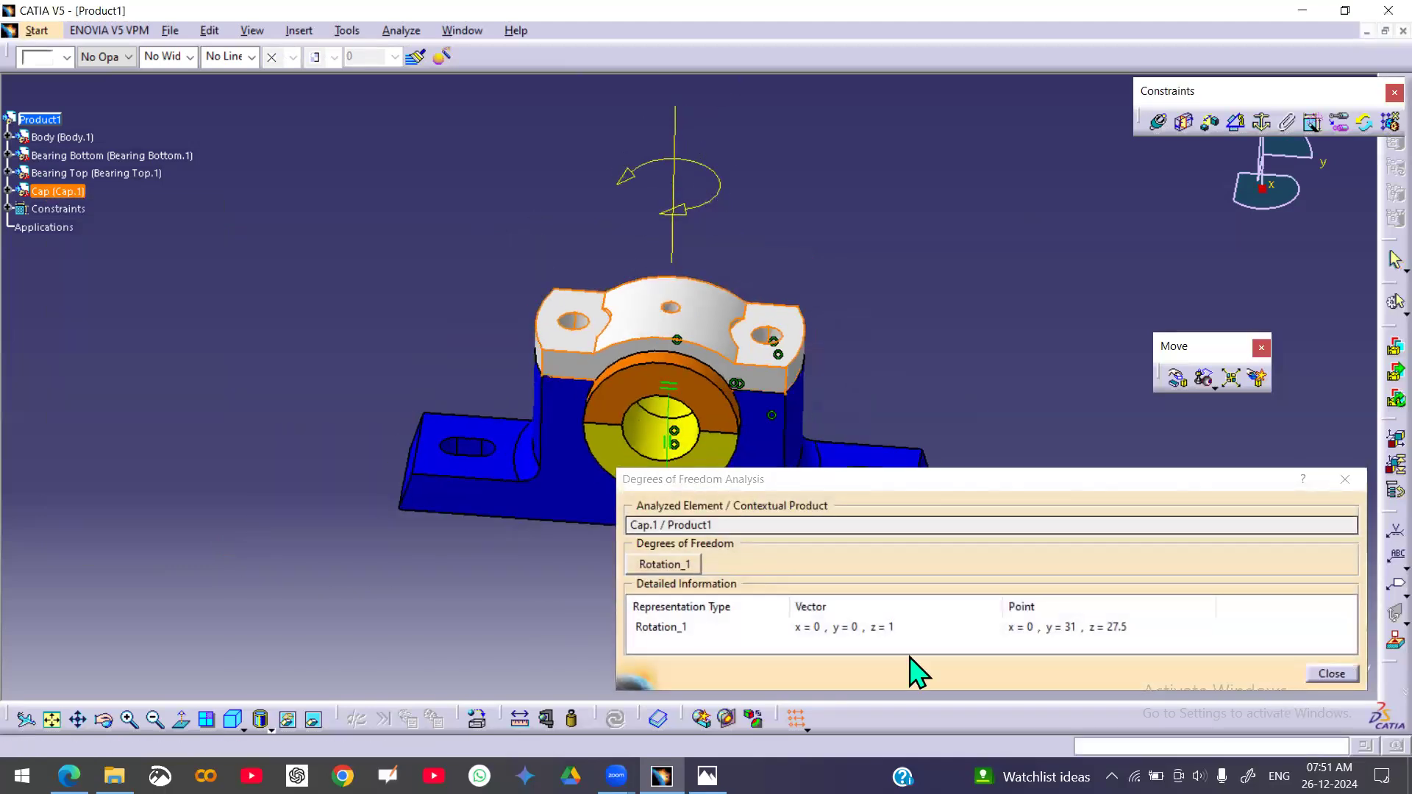
click(1348, 676)
click(1036, 337)
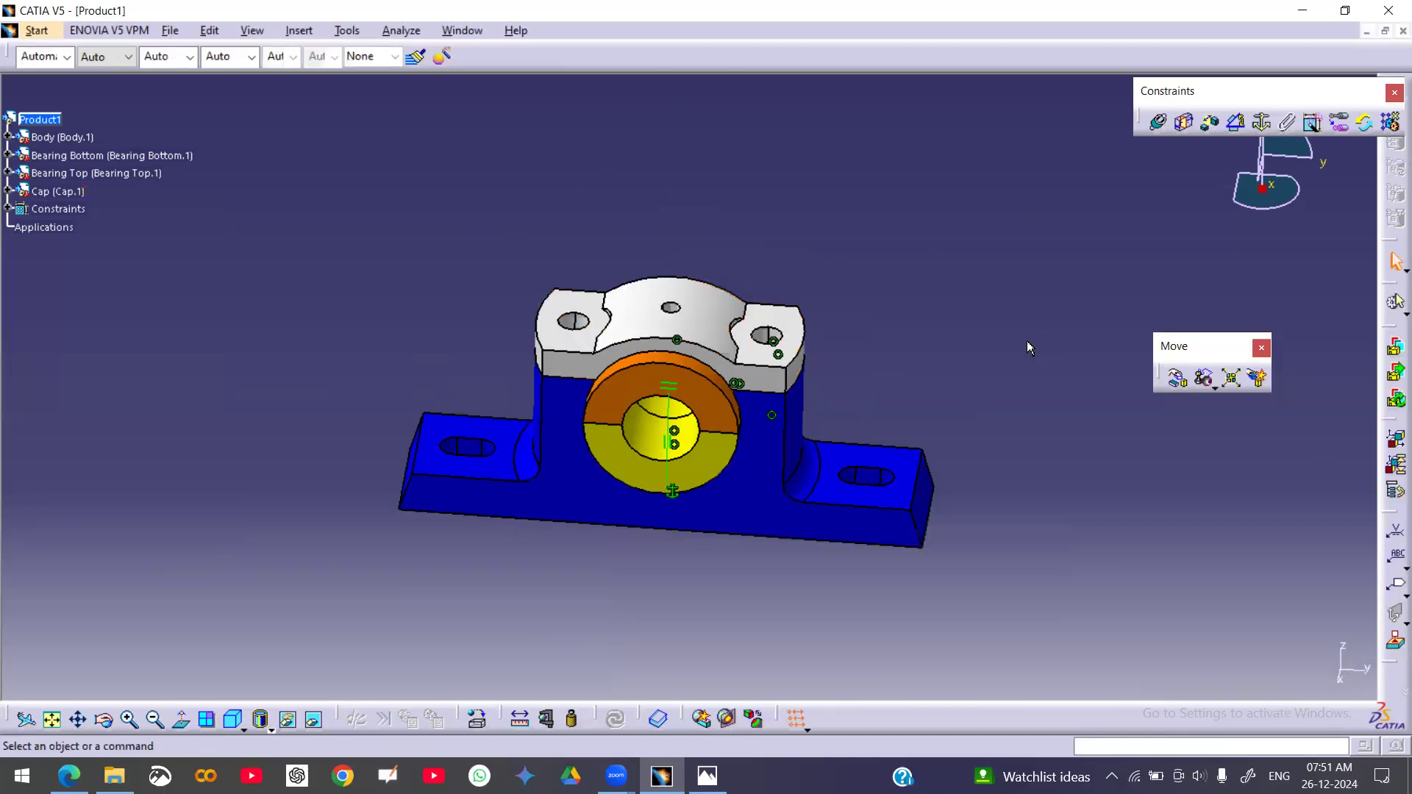
- Constrain the yz plane of the Body and the yz plane of the Cap with Parallelism, orientation Same
middle_drag(883, 473, 948, 361)
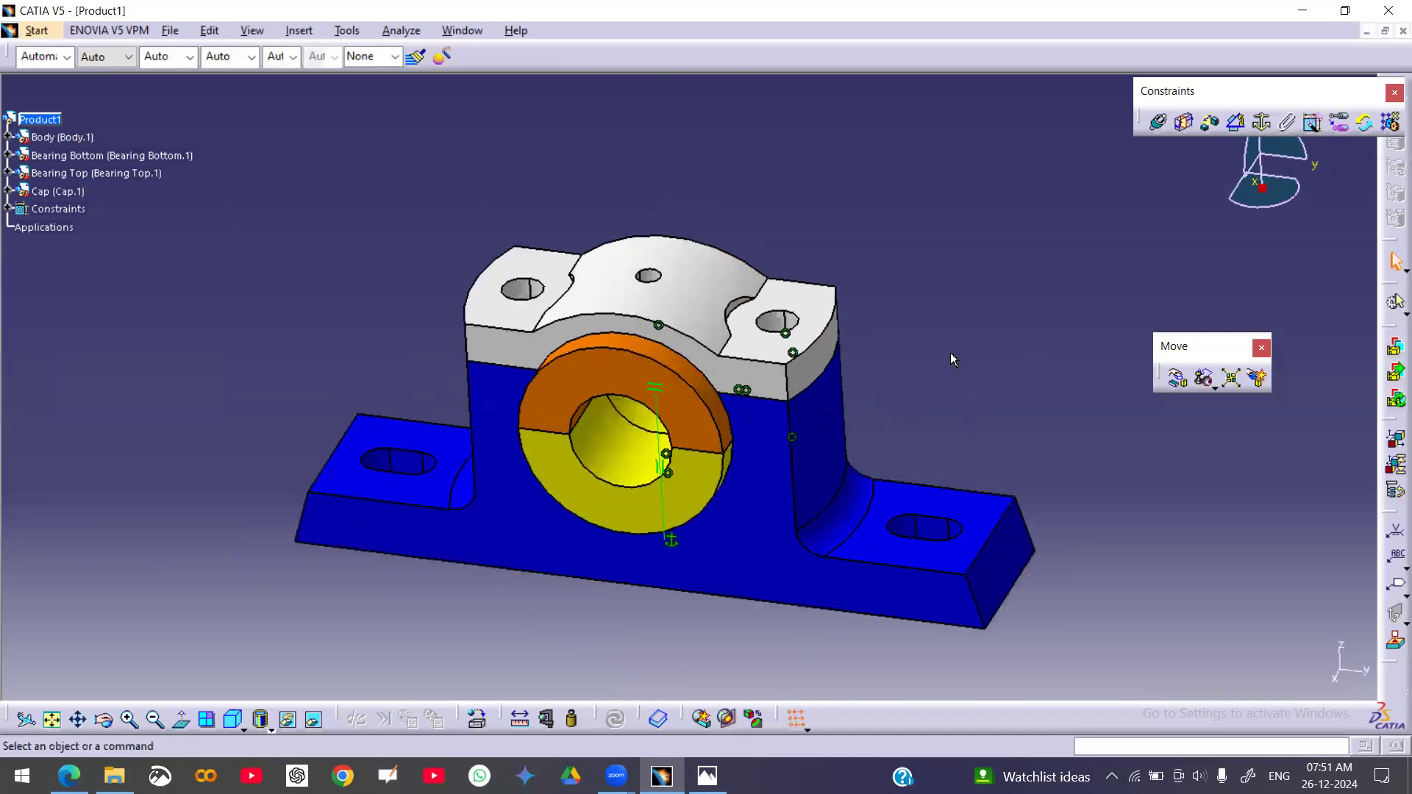
click(8, 192)
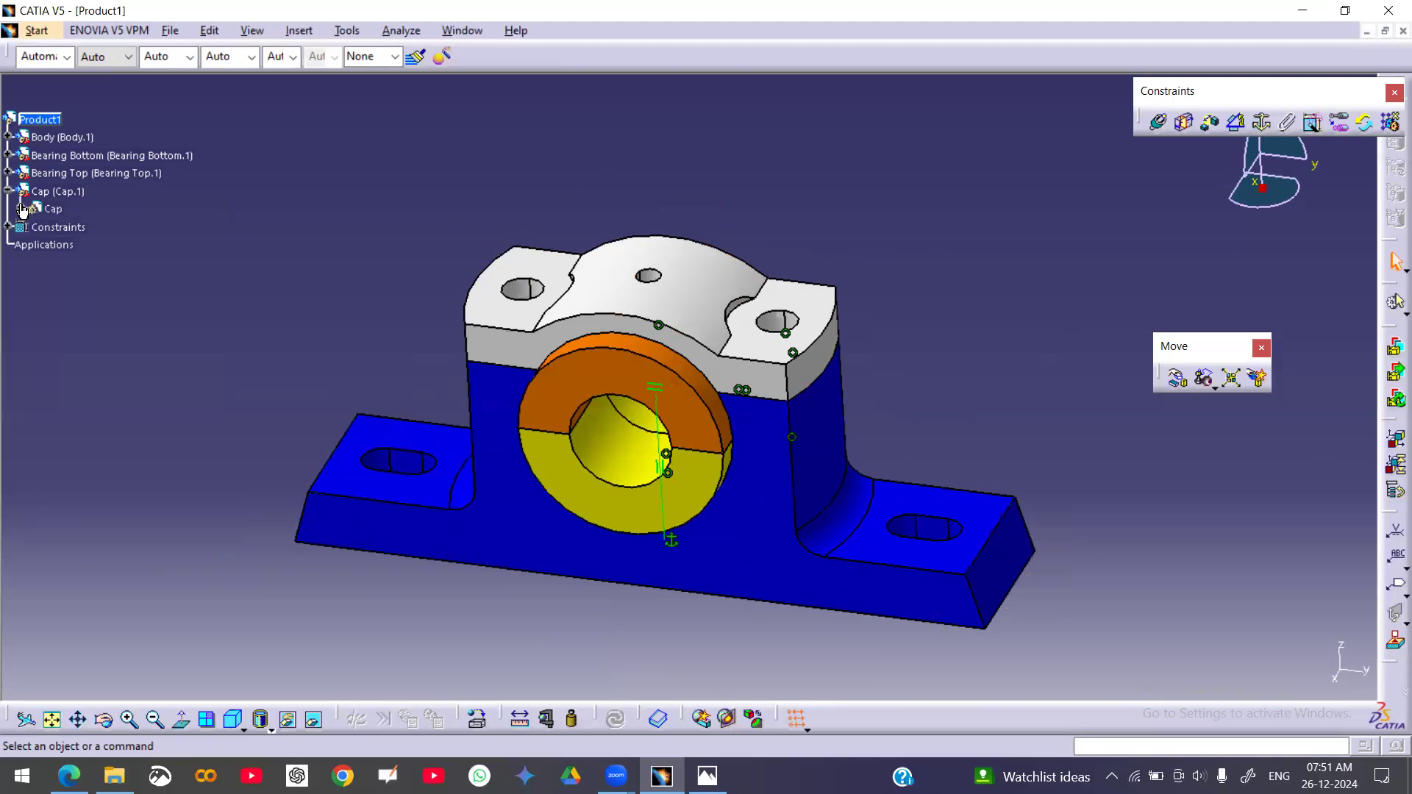
click(21, 208)
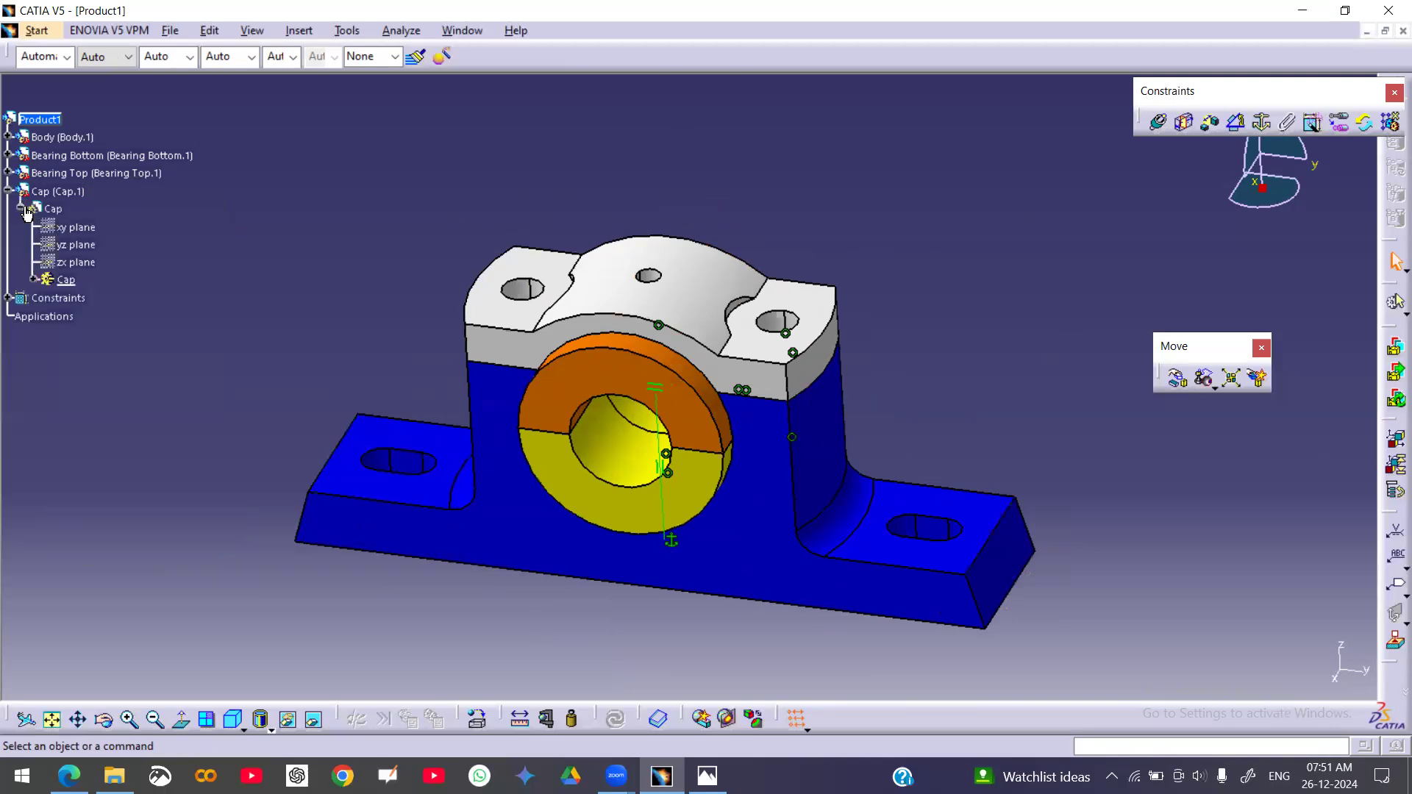
click(9, 137)
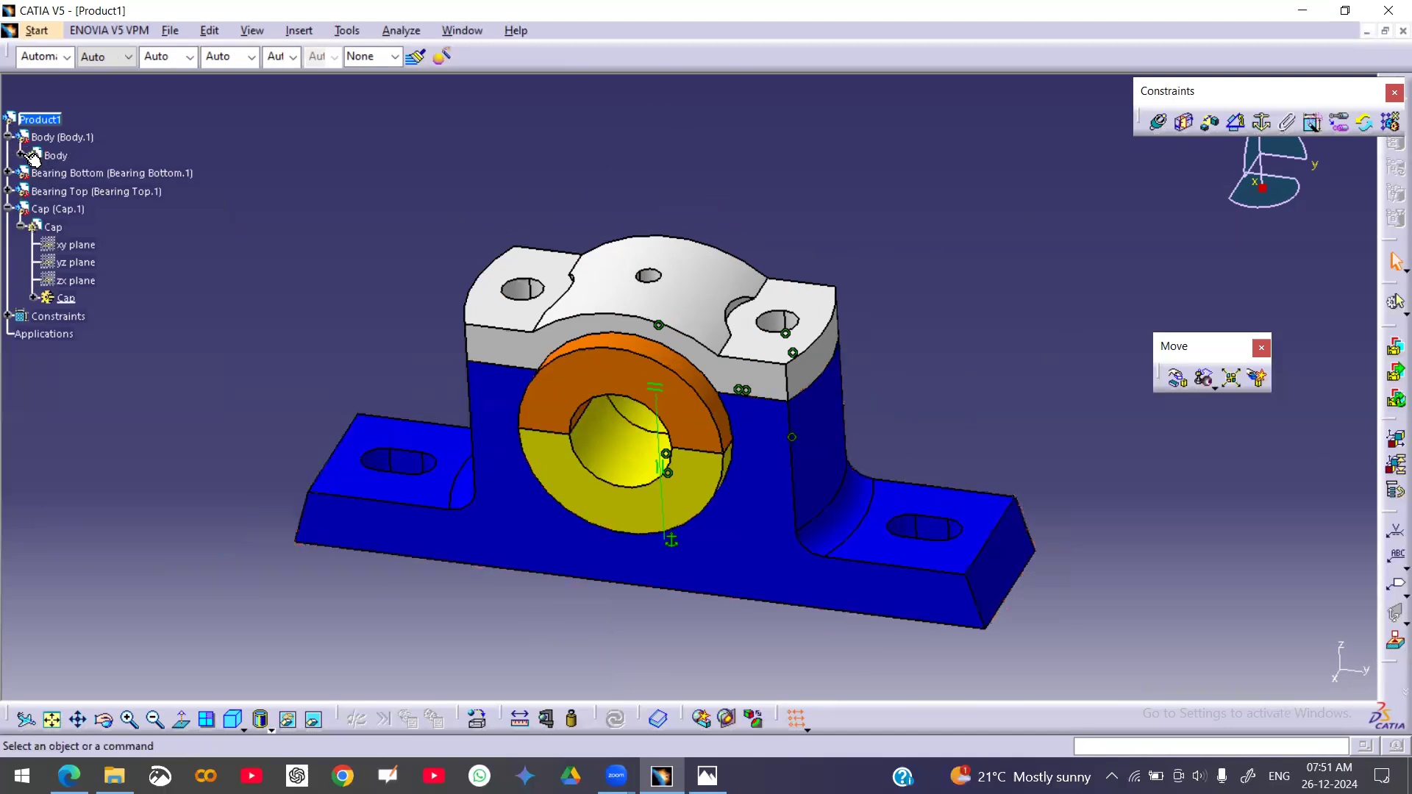
click(21, 155)
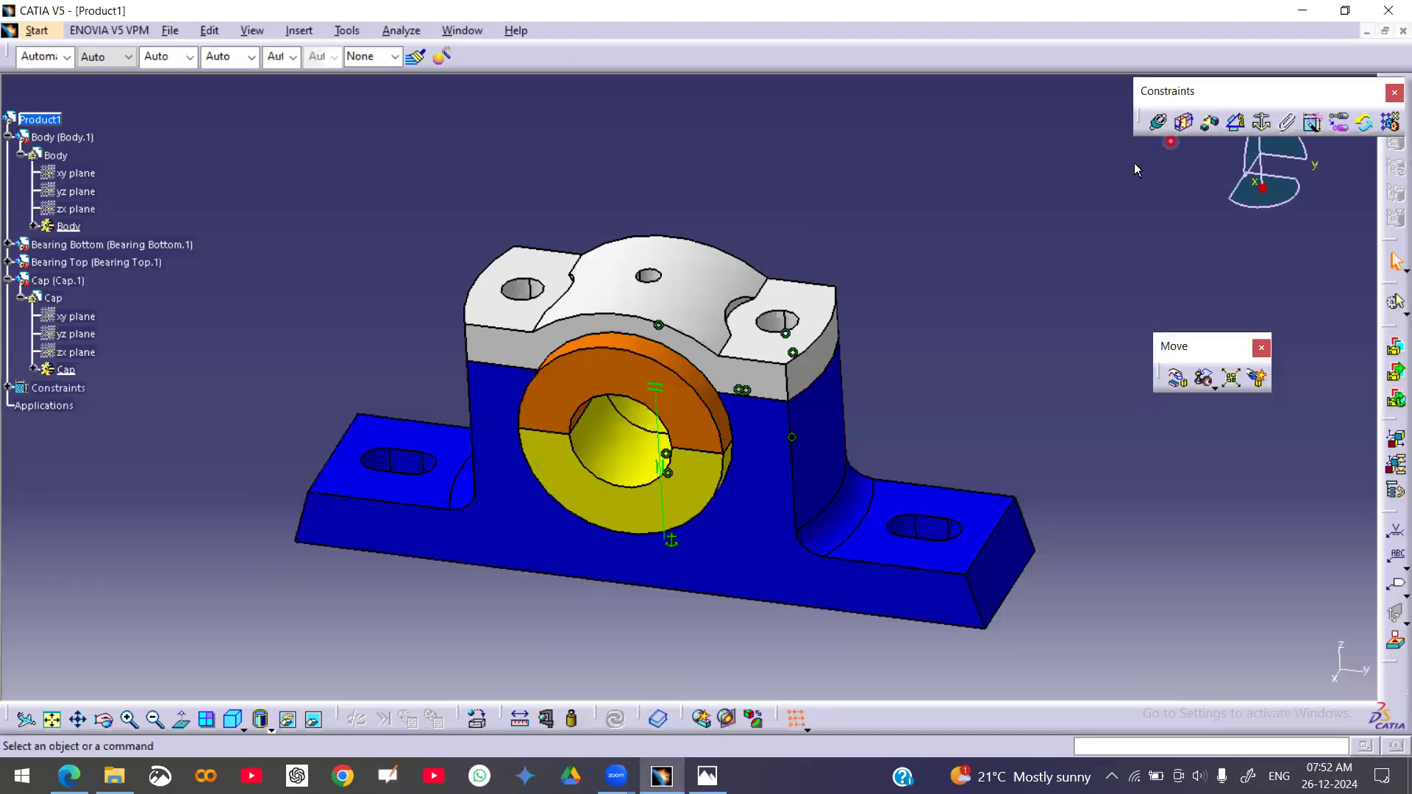
click(1238, 127)
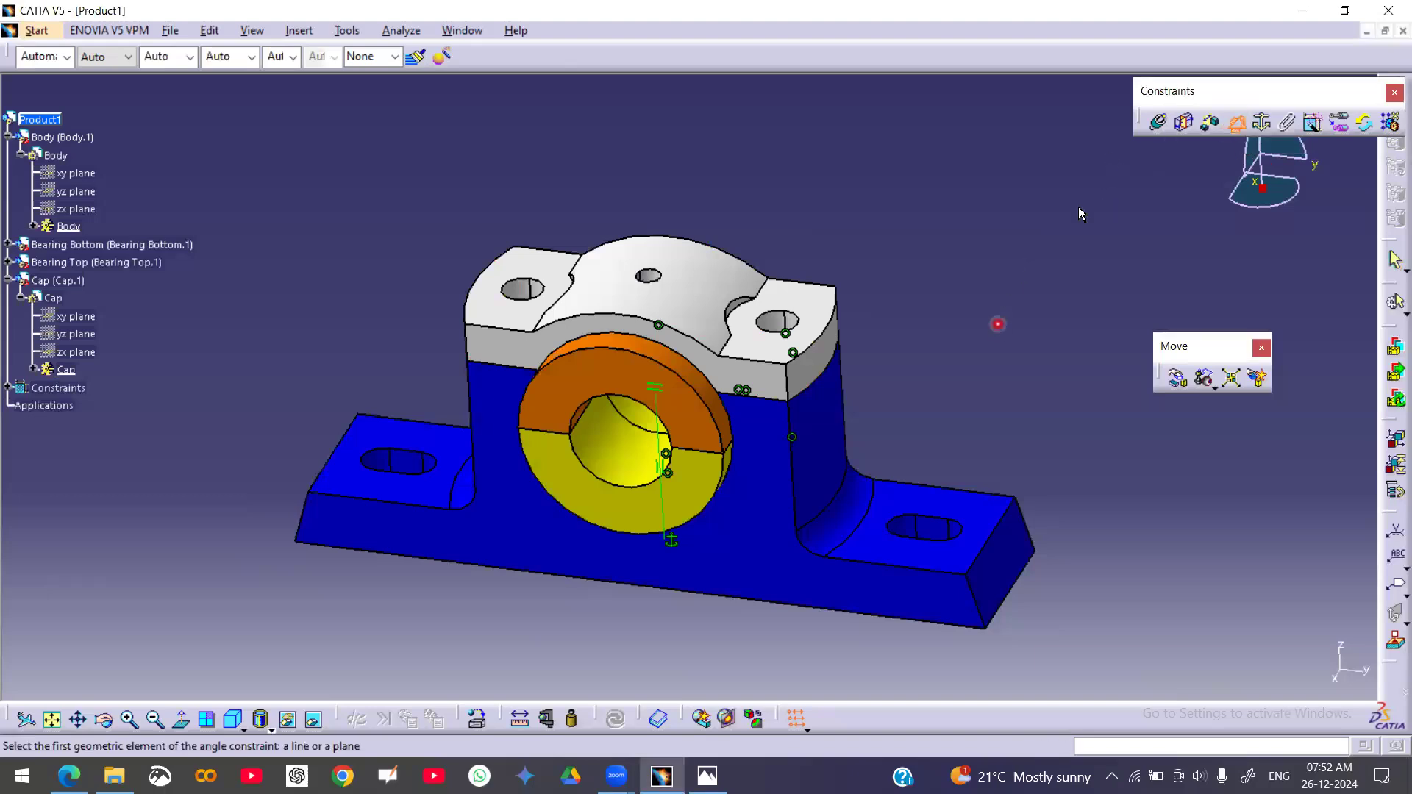
click(98, 193)
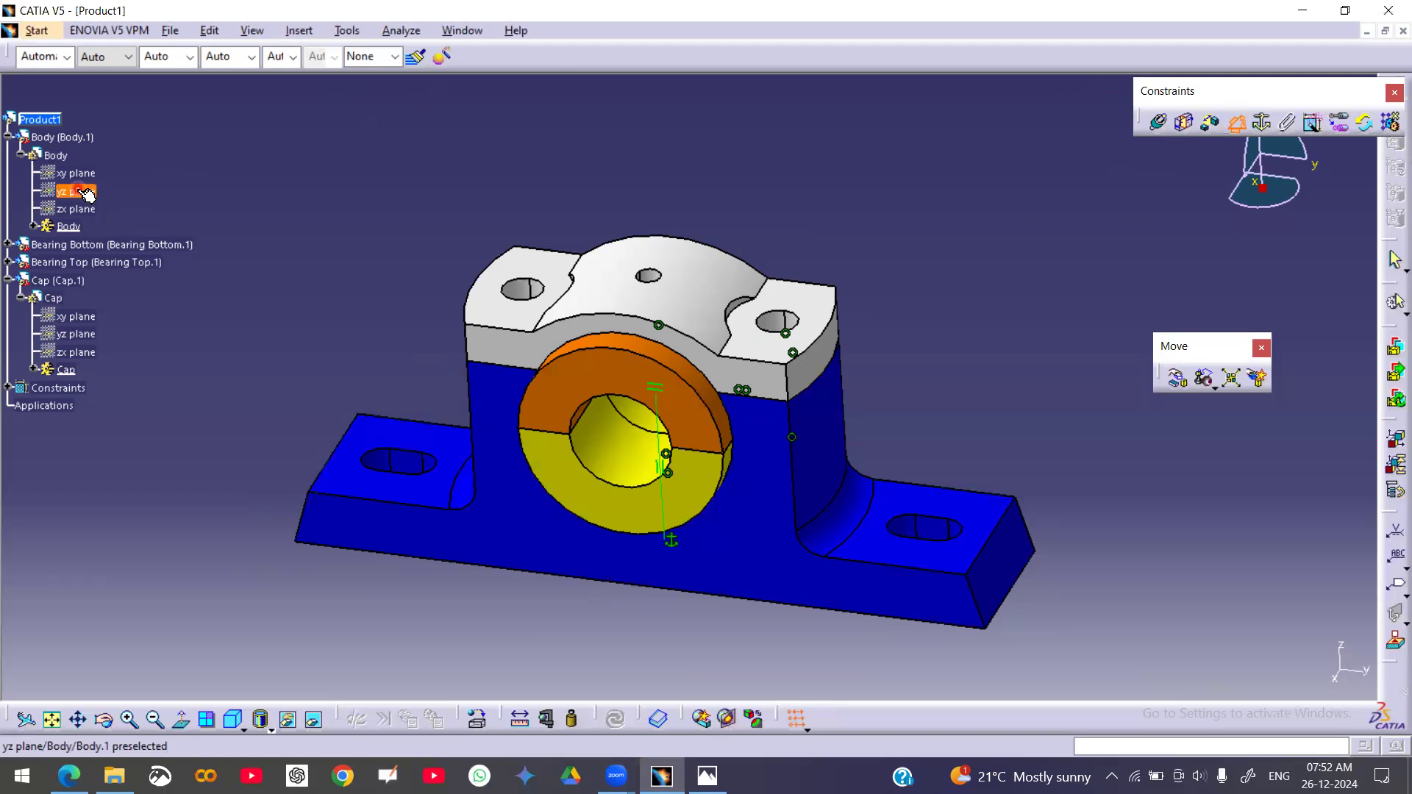
click(81, 335)
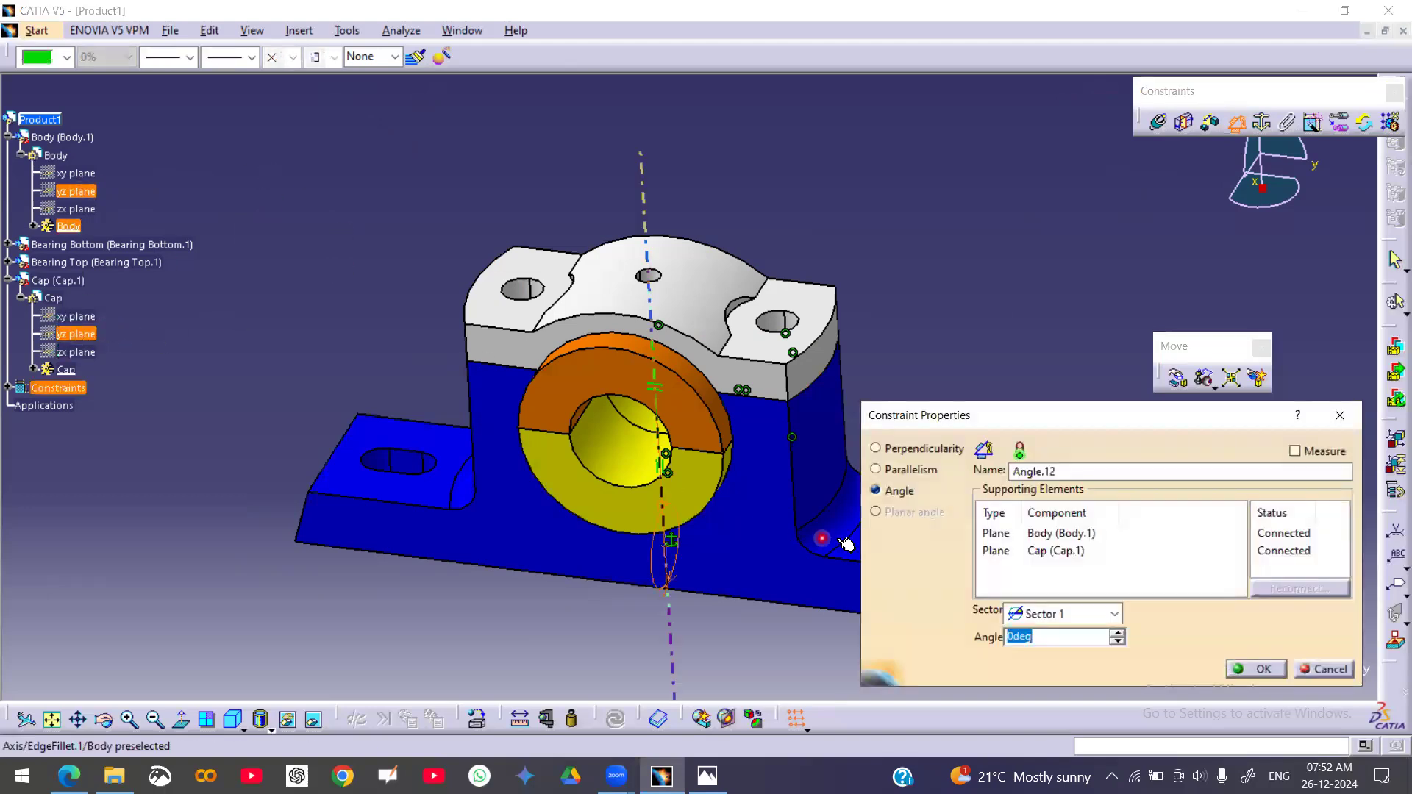
click(884, 468)
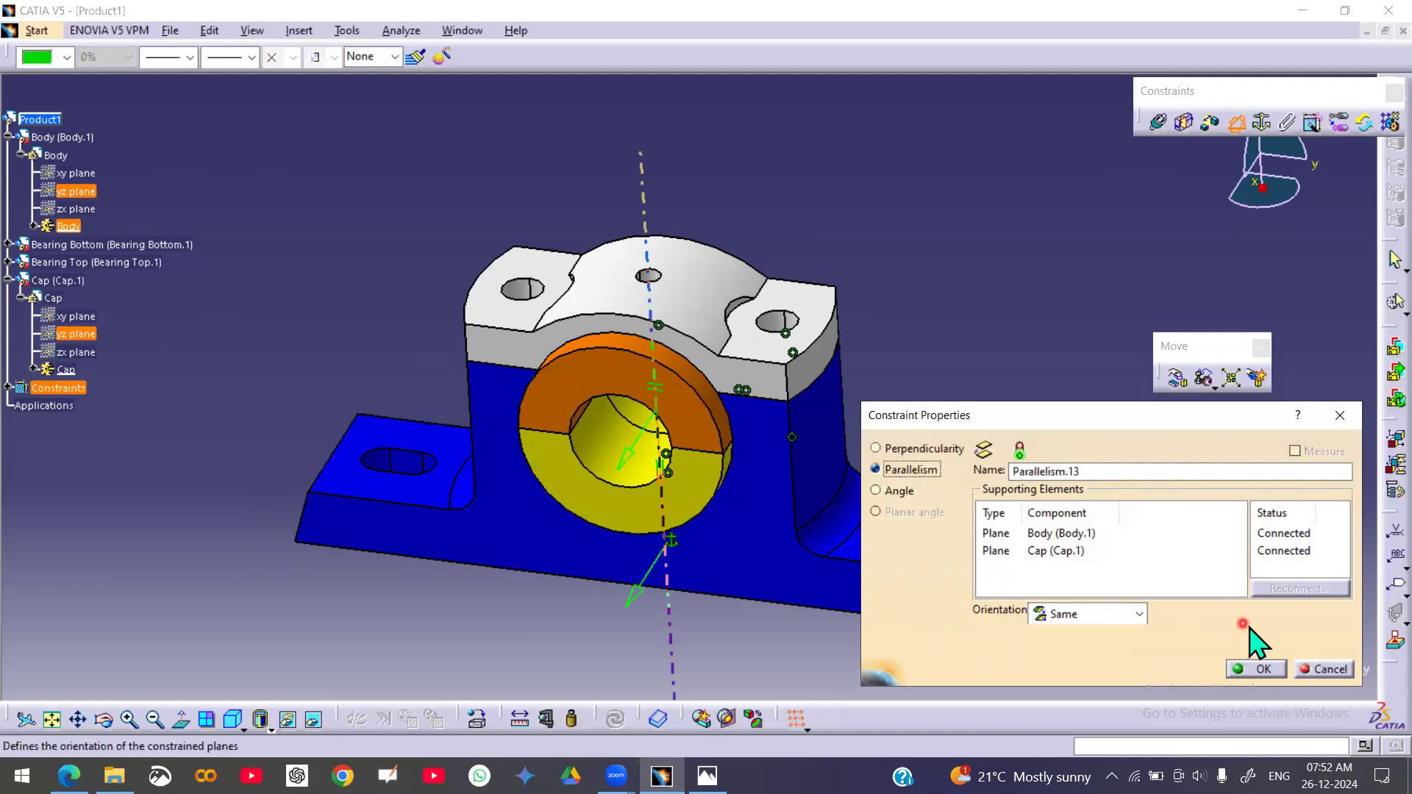
click(1257, 666)
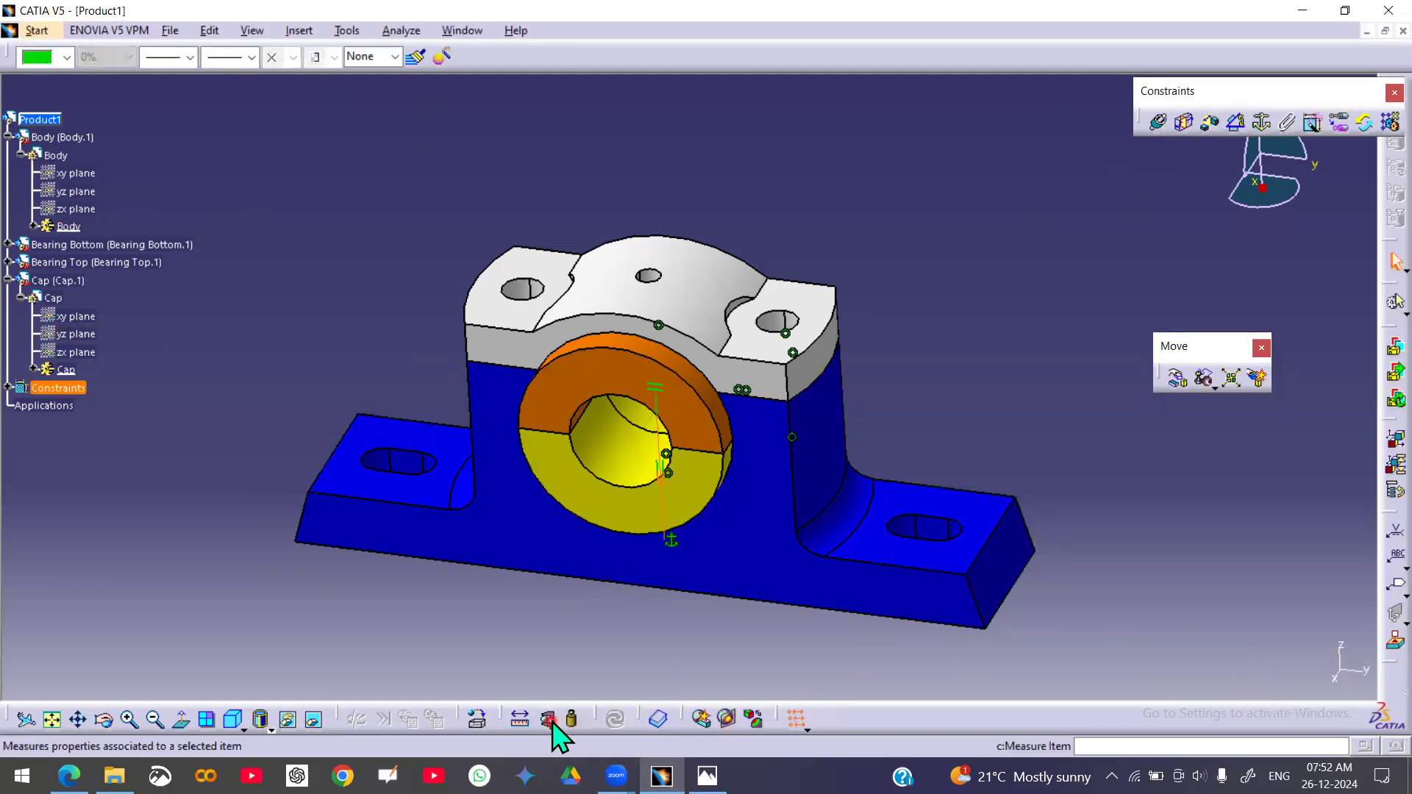
- Check the Cap component's remaining degrees of freedom, close the analysis and clear the selection
click(45, 280)
right_click(45, 281)
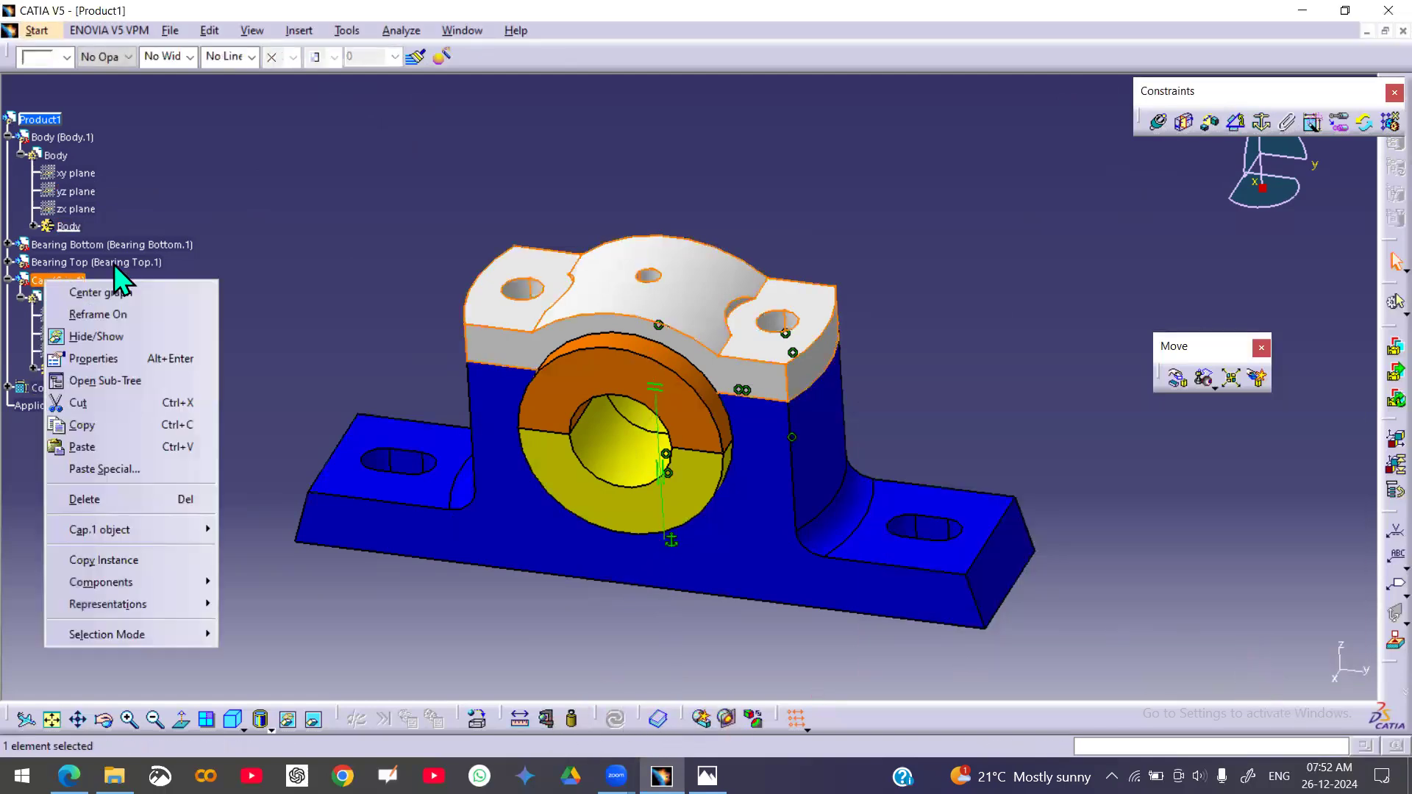
mouse_move(170, 534)
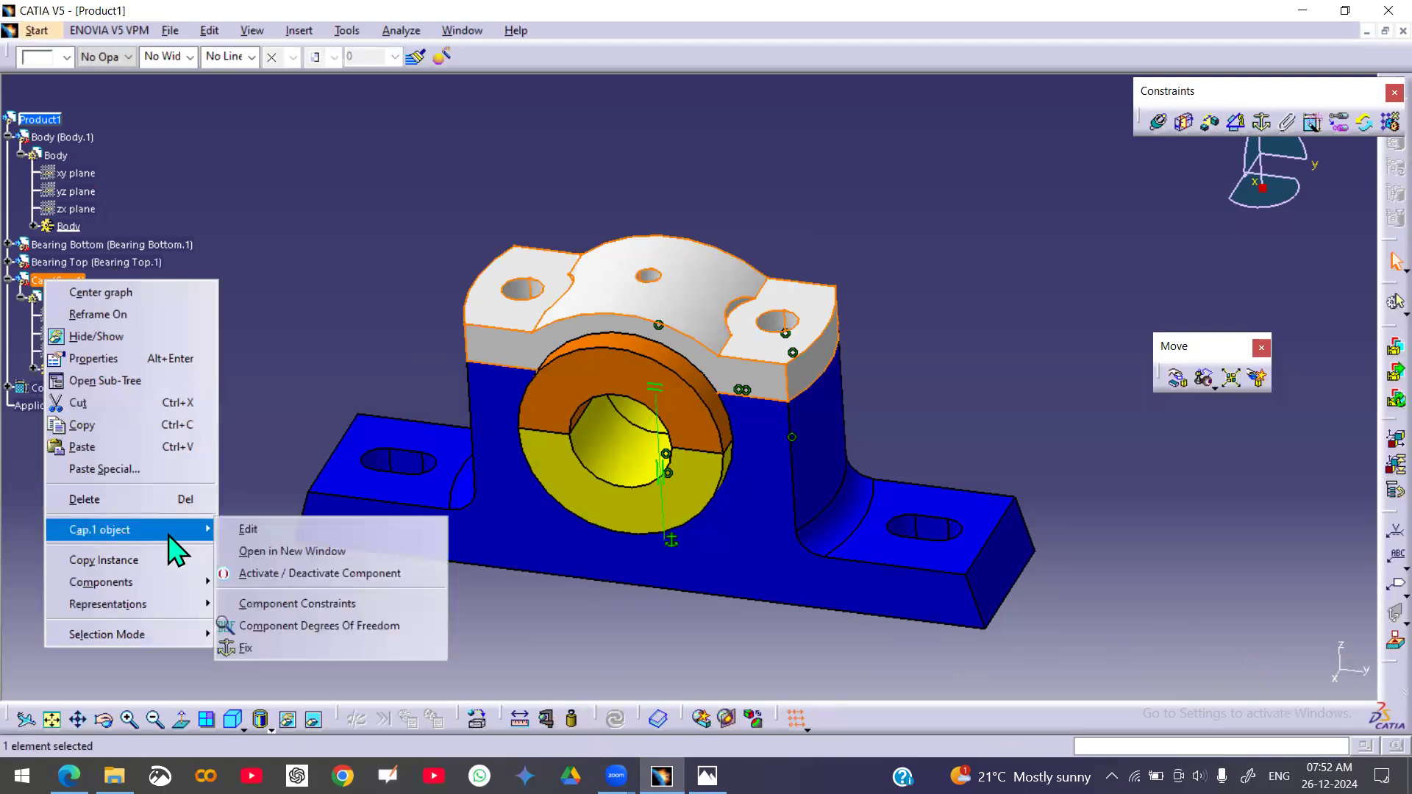
click(299, 627)
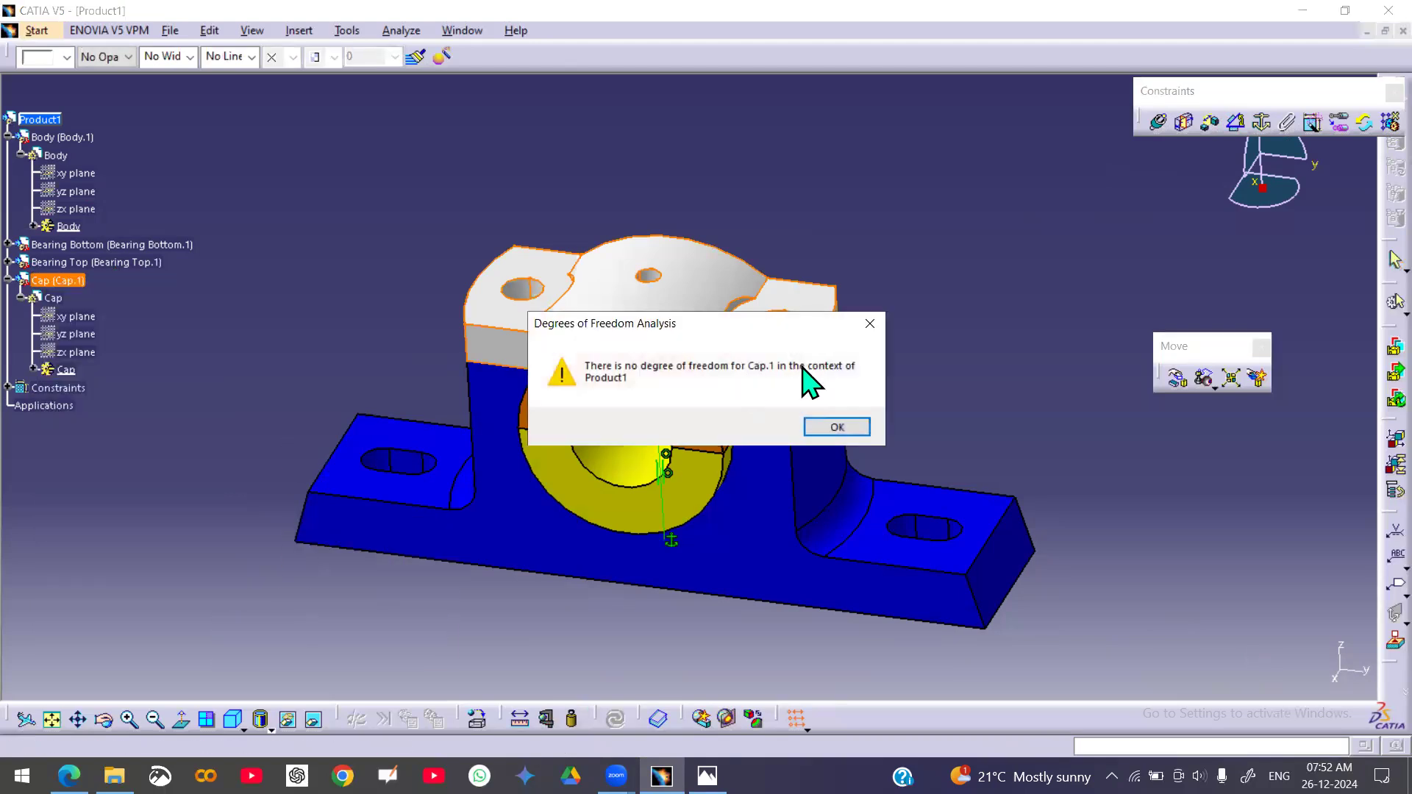
click(849, 429)
ctrl+middle_drag(722, 218, 797, 195)
click(898, 271)
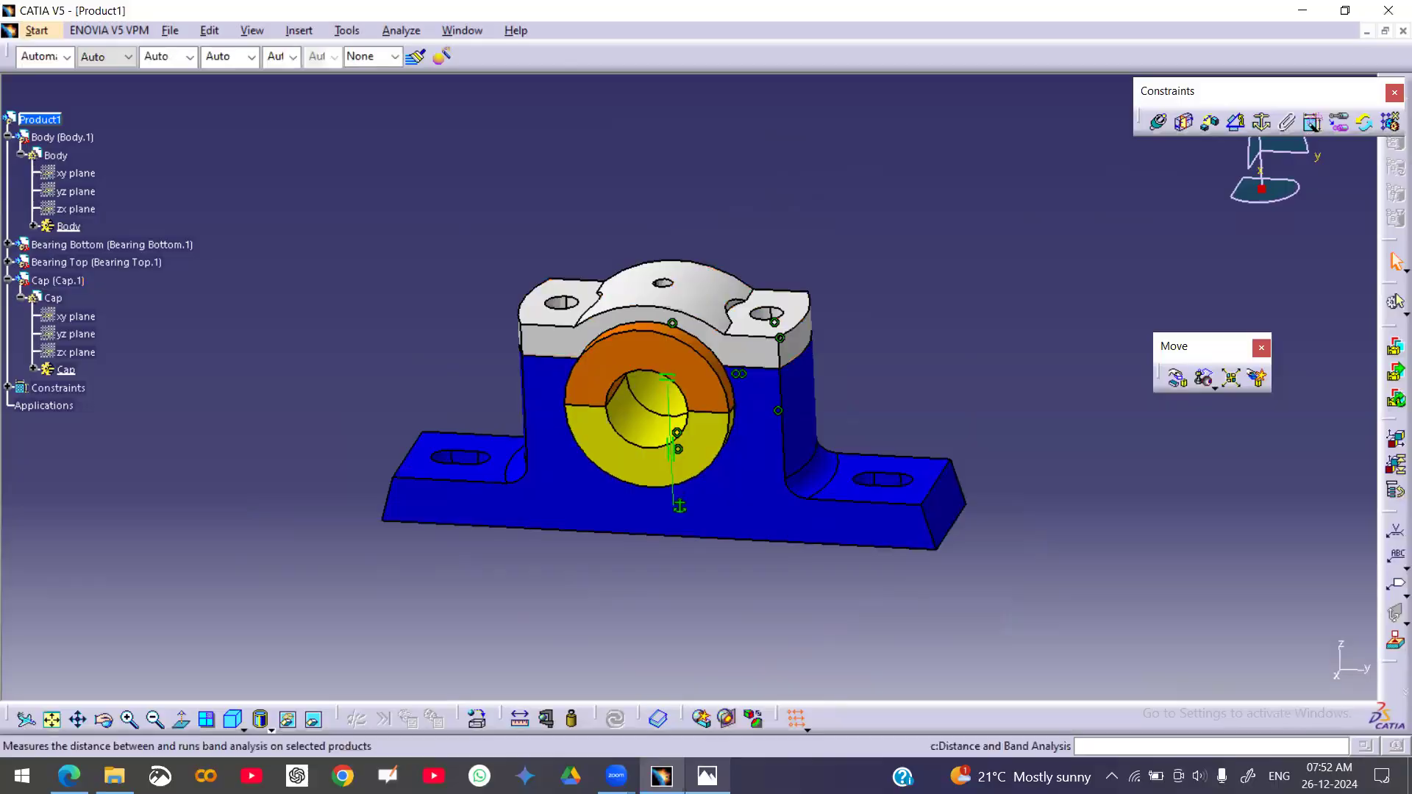
- Consult the reference assembly image and insert Sq Bolt.CATPart into Product1 as an existing component
click(707, 775)
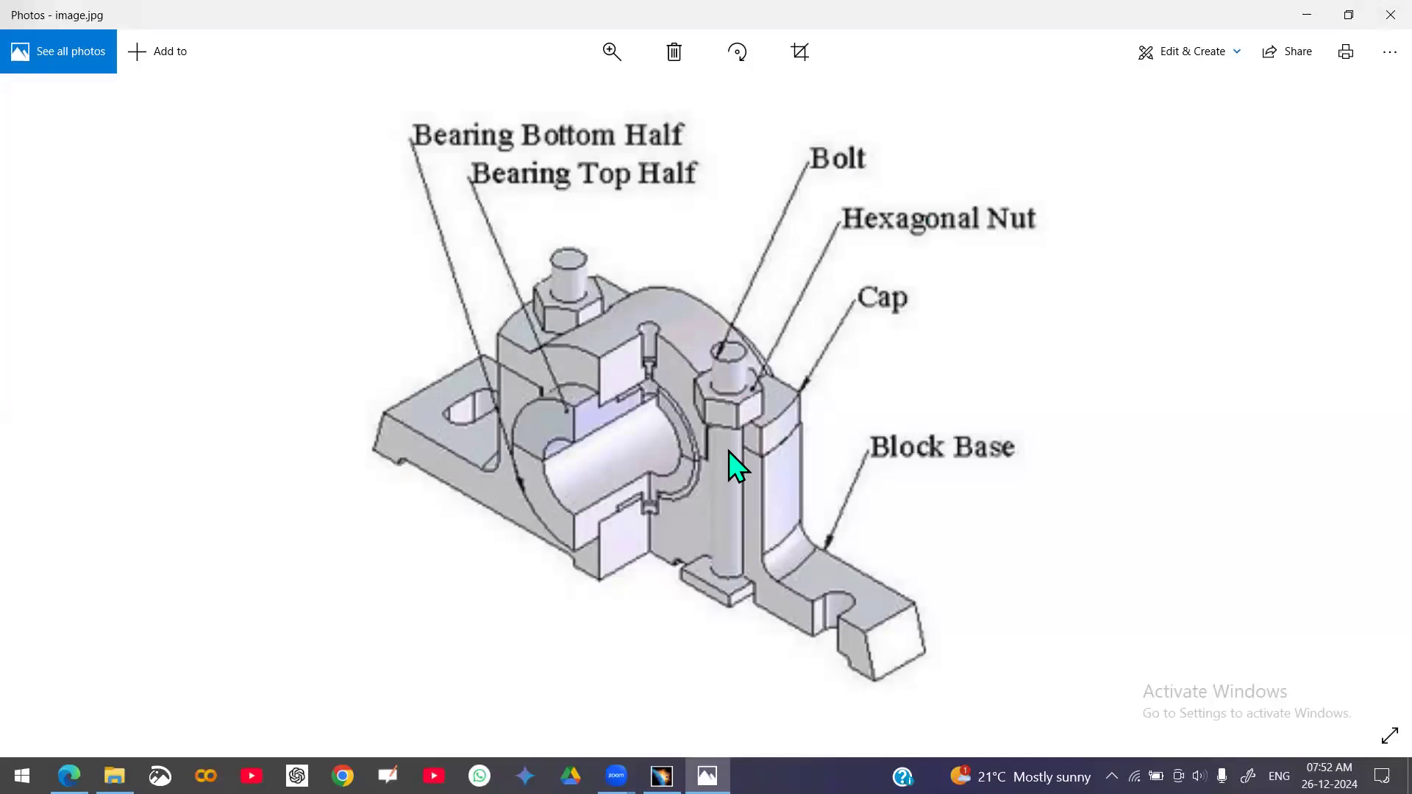
click(662, 777)
middle_drag(880, 409, 862, 456)
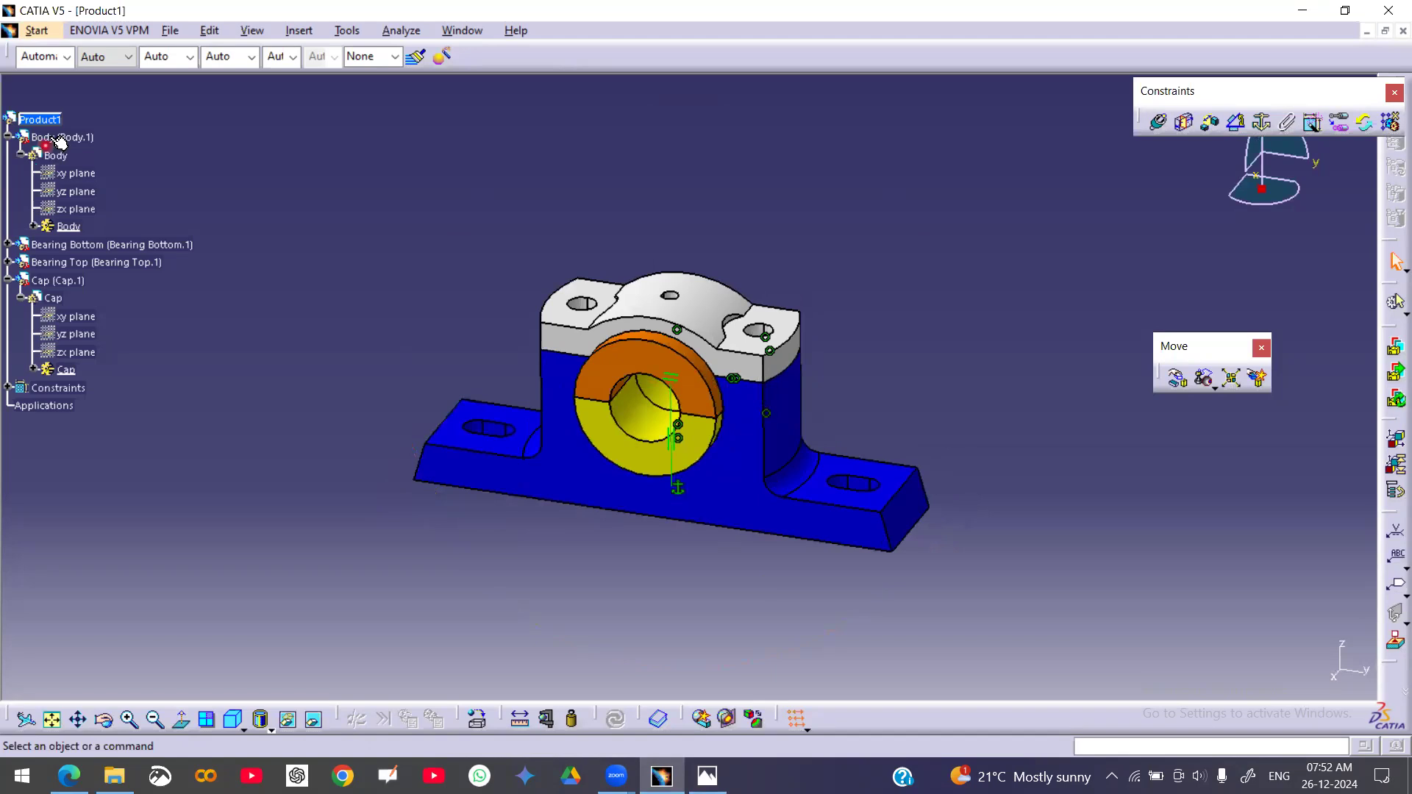
click(40, 119)
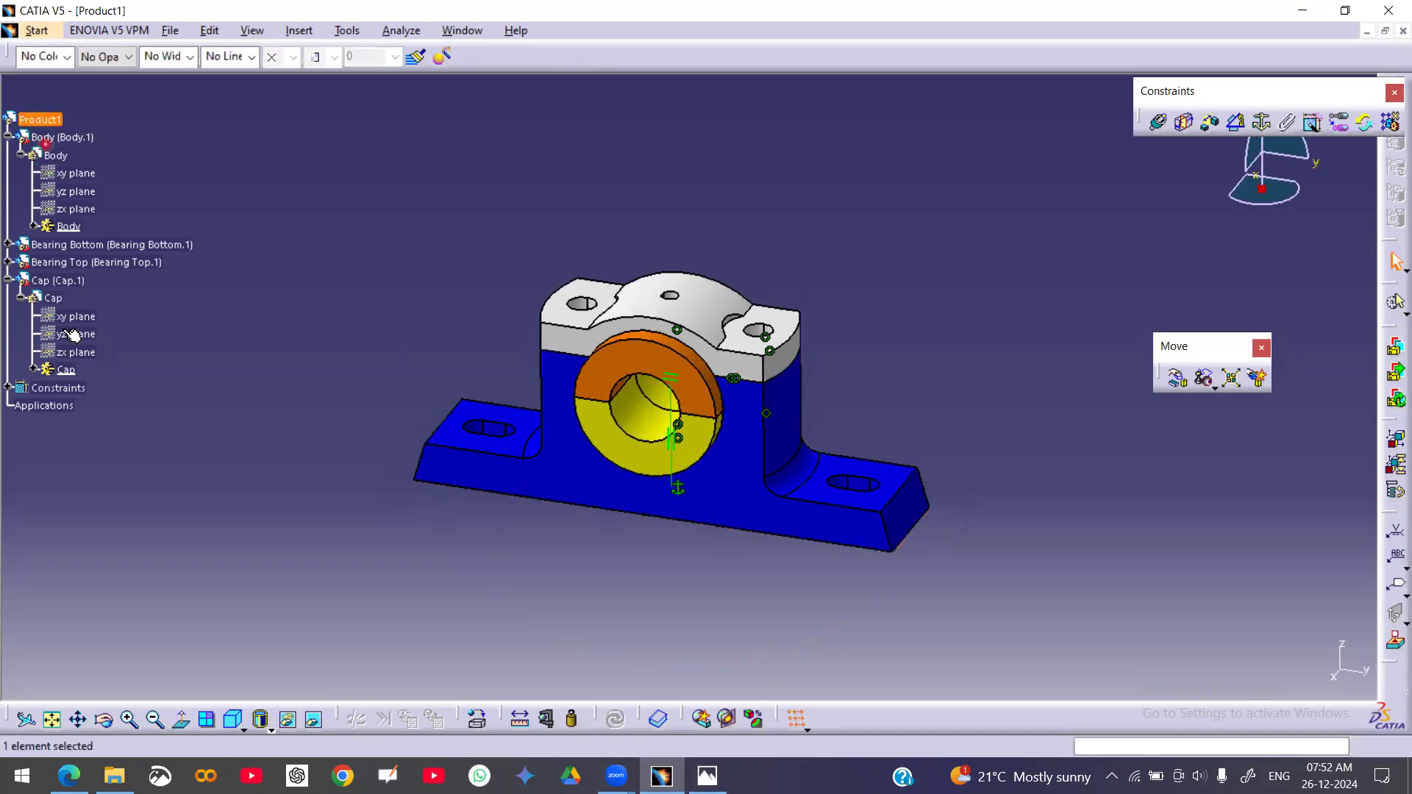
click(16, 283)
right_click(37, 121)
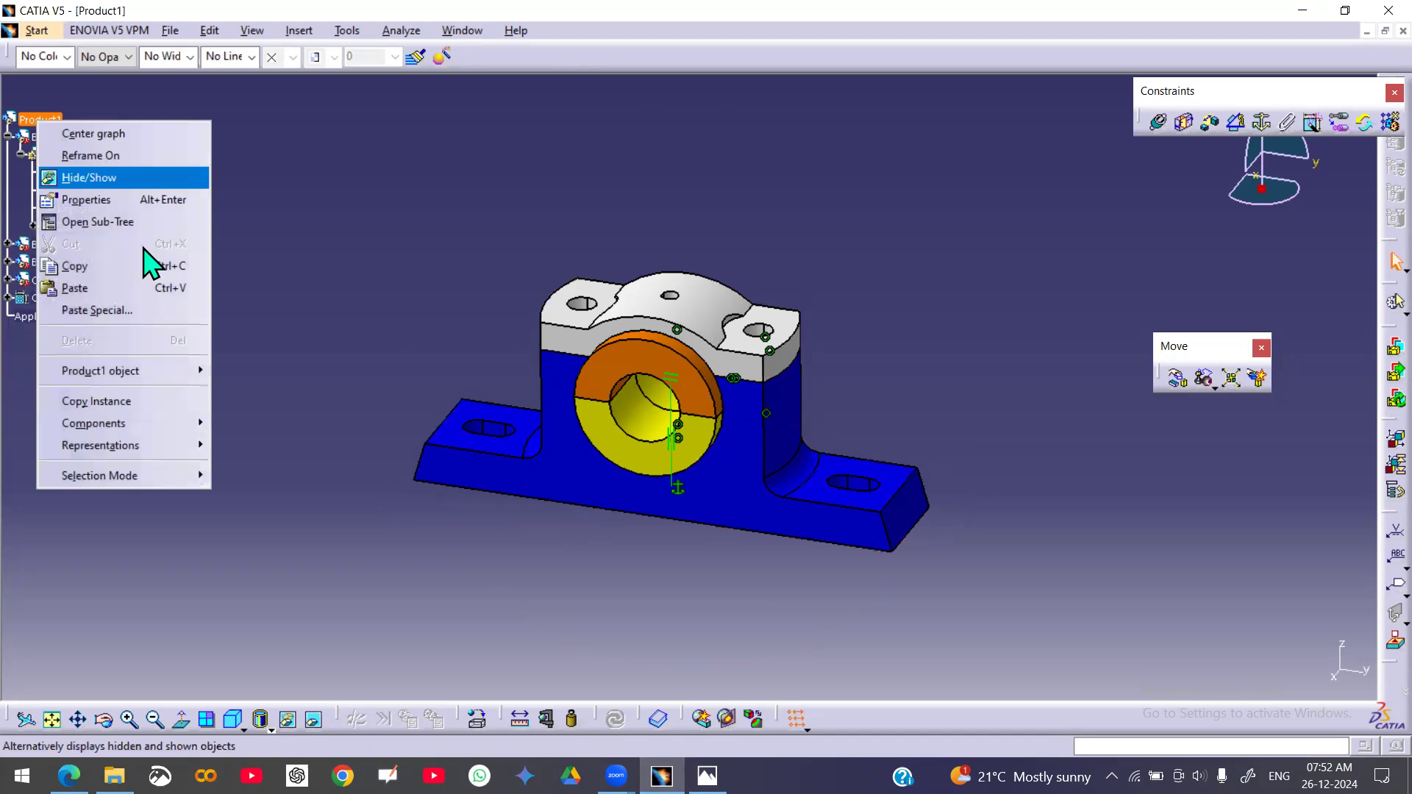
mouse_move(148, 425)
click(281, 509)
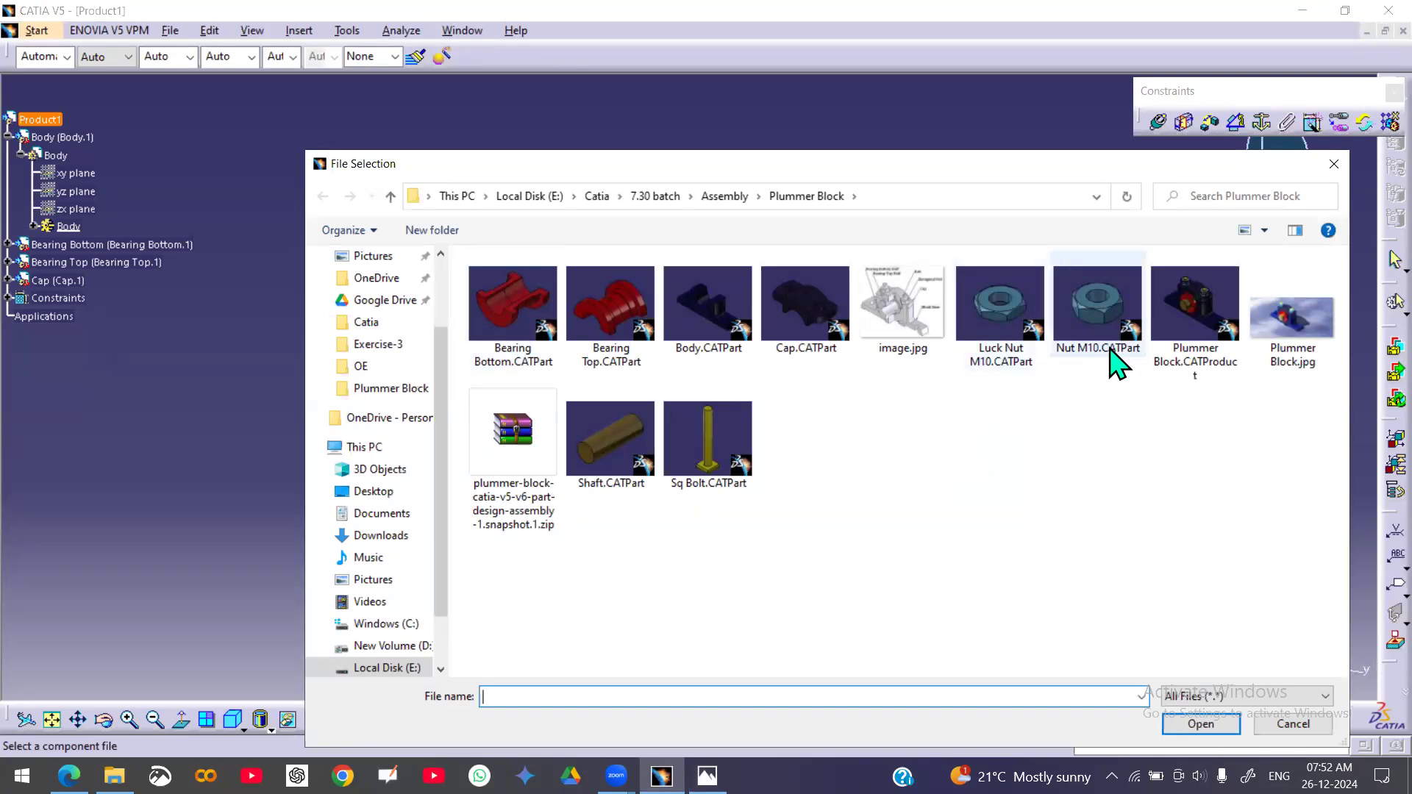
double_click(675, 452)
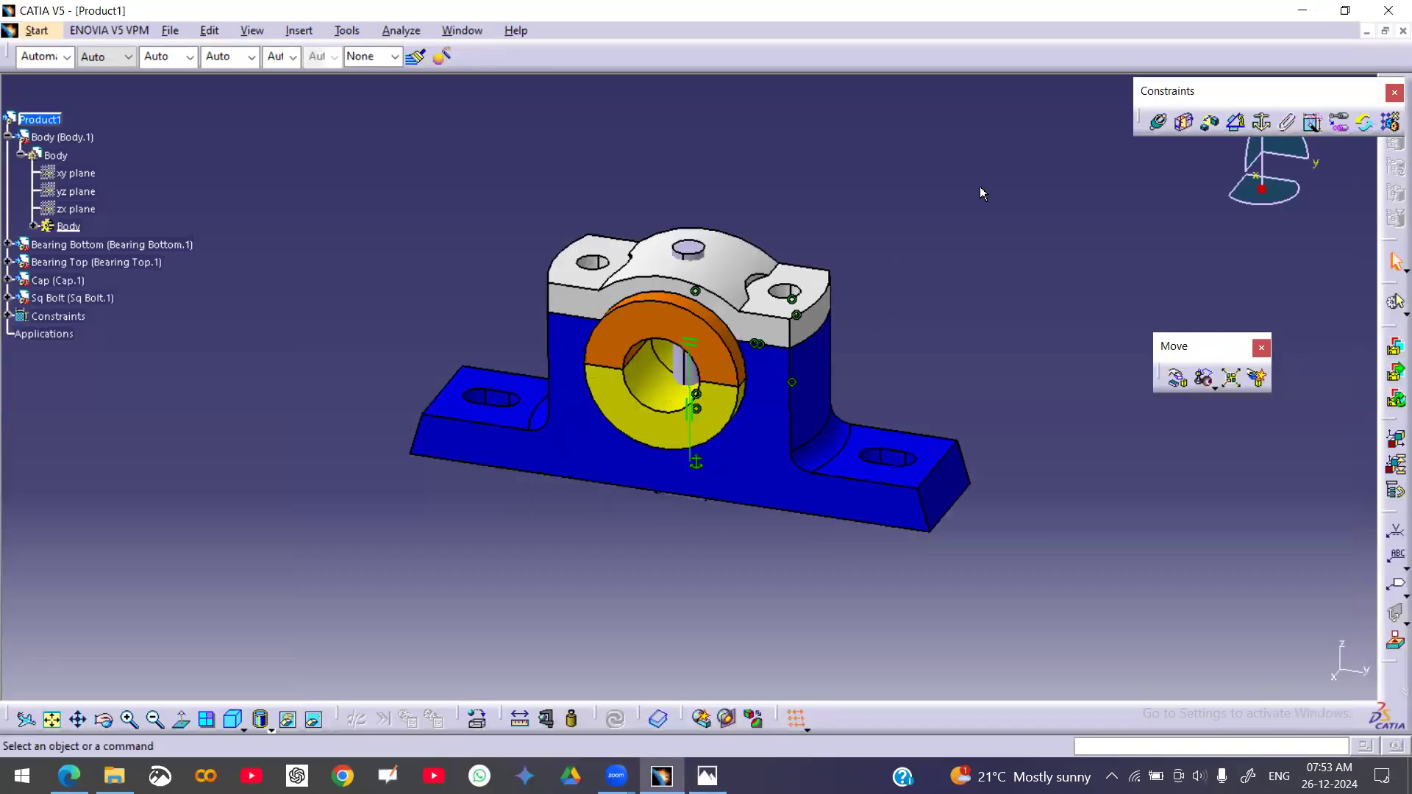
- Move the Sq Bolt up along the Z axis and sideways along the Y axis, clear of the block
middle_drag(493, 578, 658, 500)
click(1178, 377)
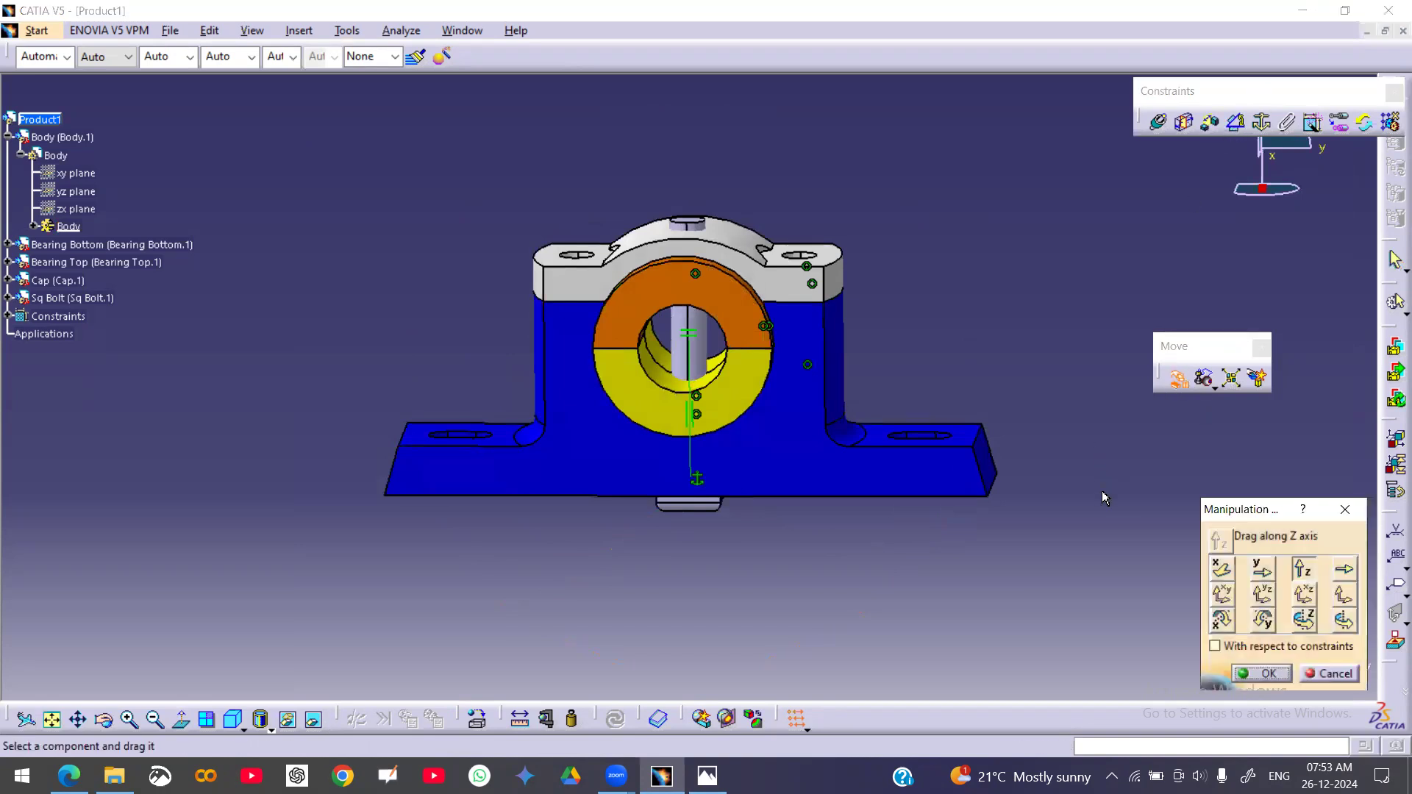
drag(704, 348, 731, 53)
middle_drag(767, 424, 750, 479)
click(1263, 569)
drag(699, 227, 836, 243)
click(1264, 674)
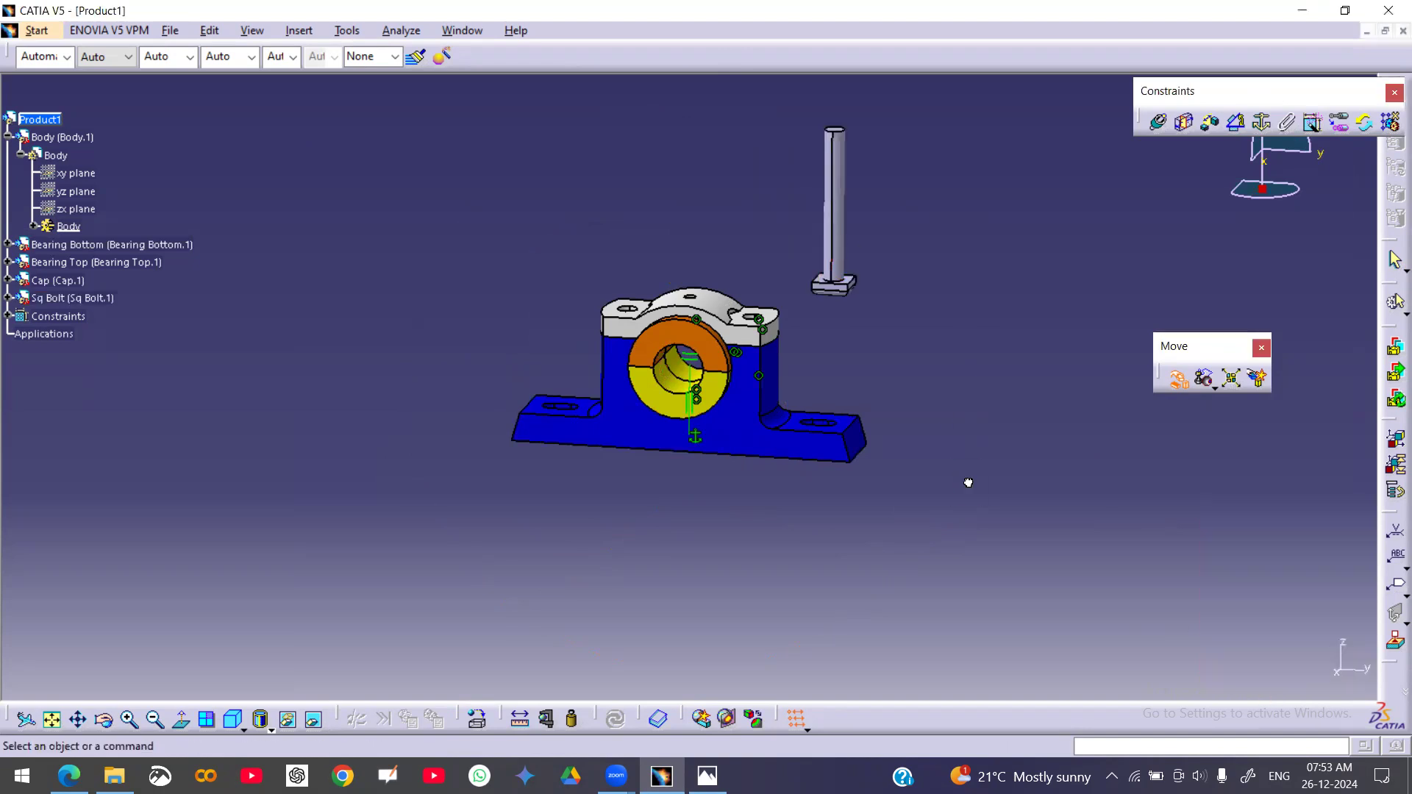
- Consult the reference assembly image and insert Nut M10.CATPart into Product1 as an existing component
click(708, 776)
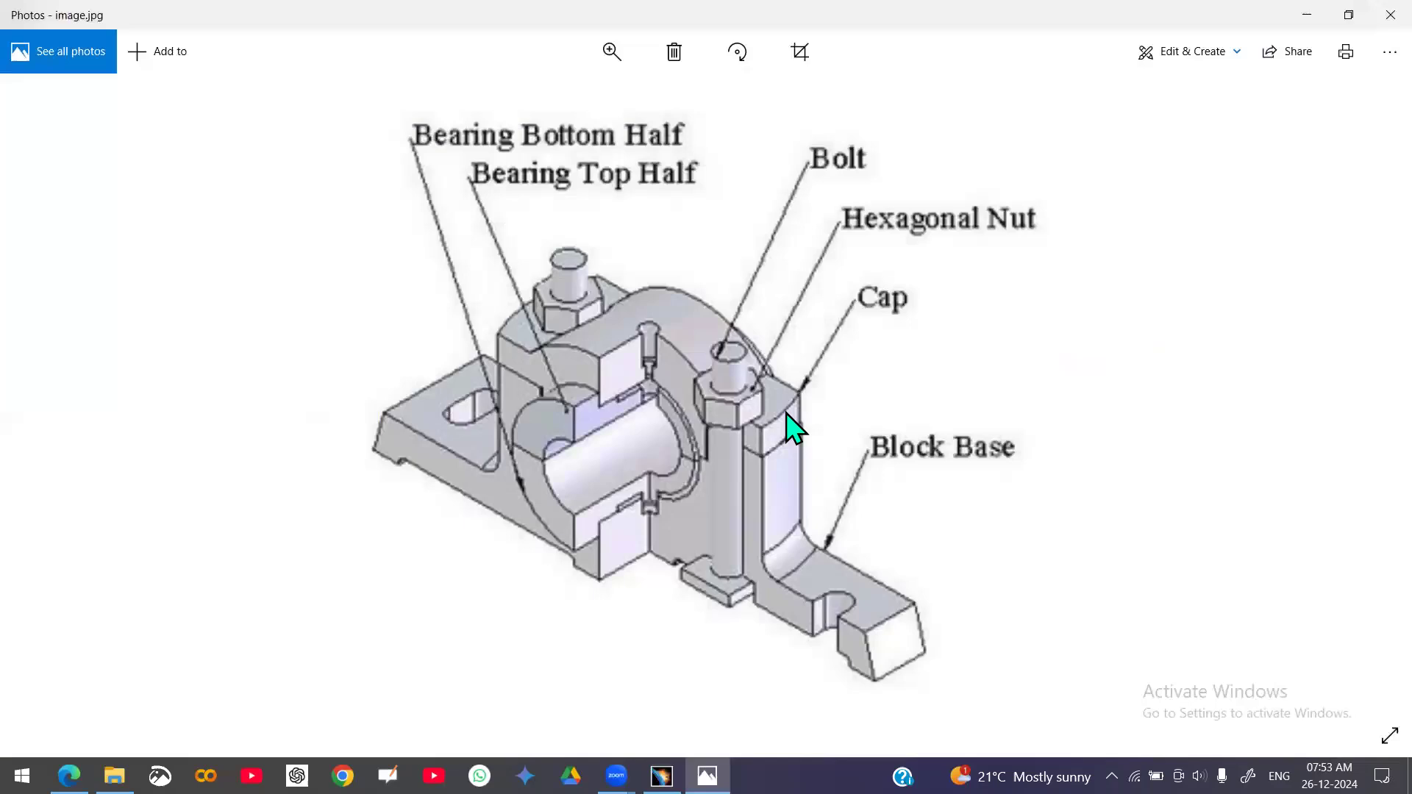
click(662, 775)
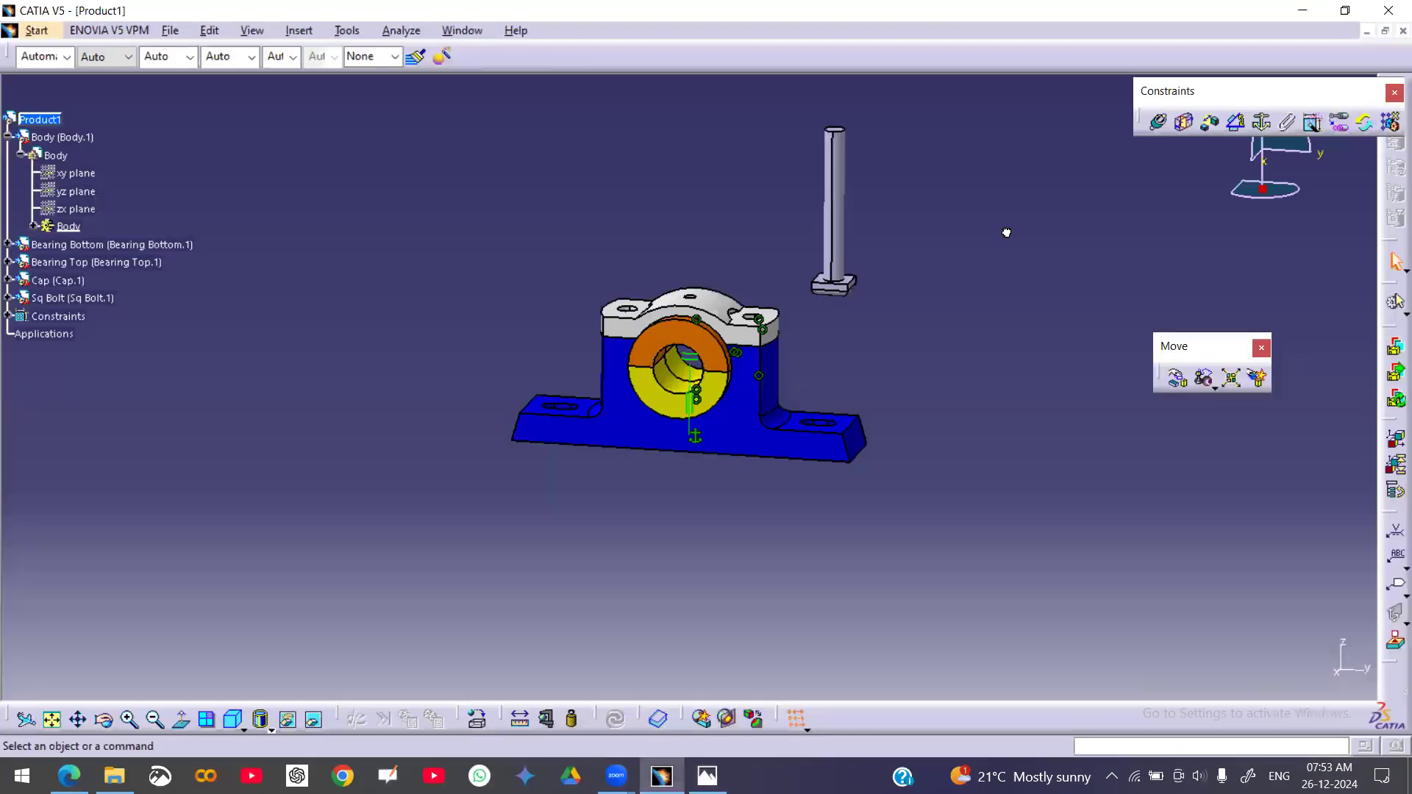
click(41, 122)
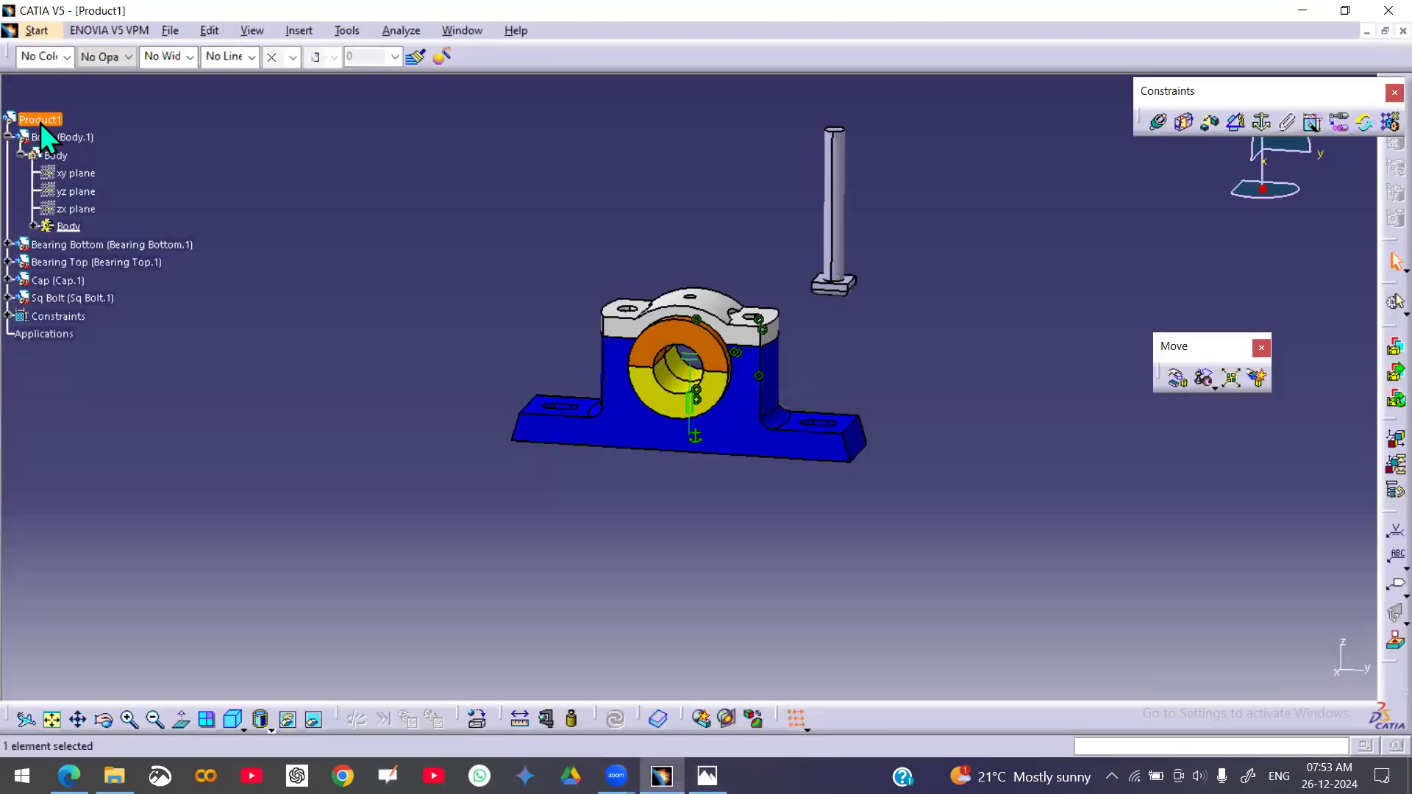
right_click(41, 122)
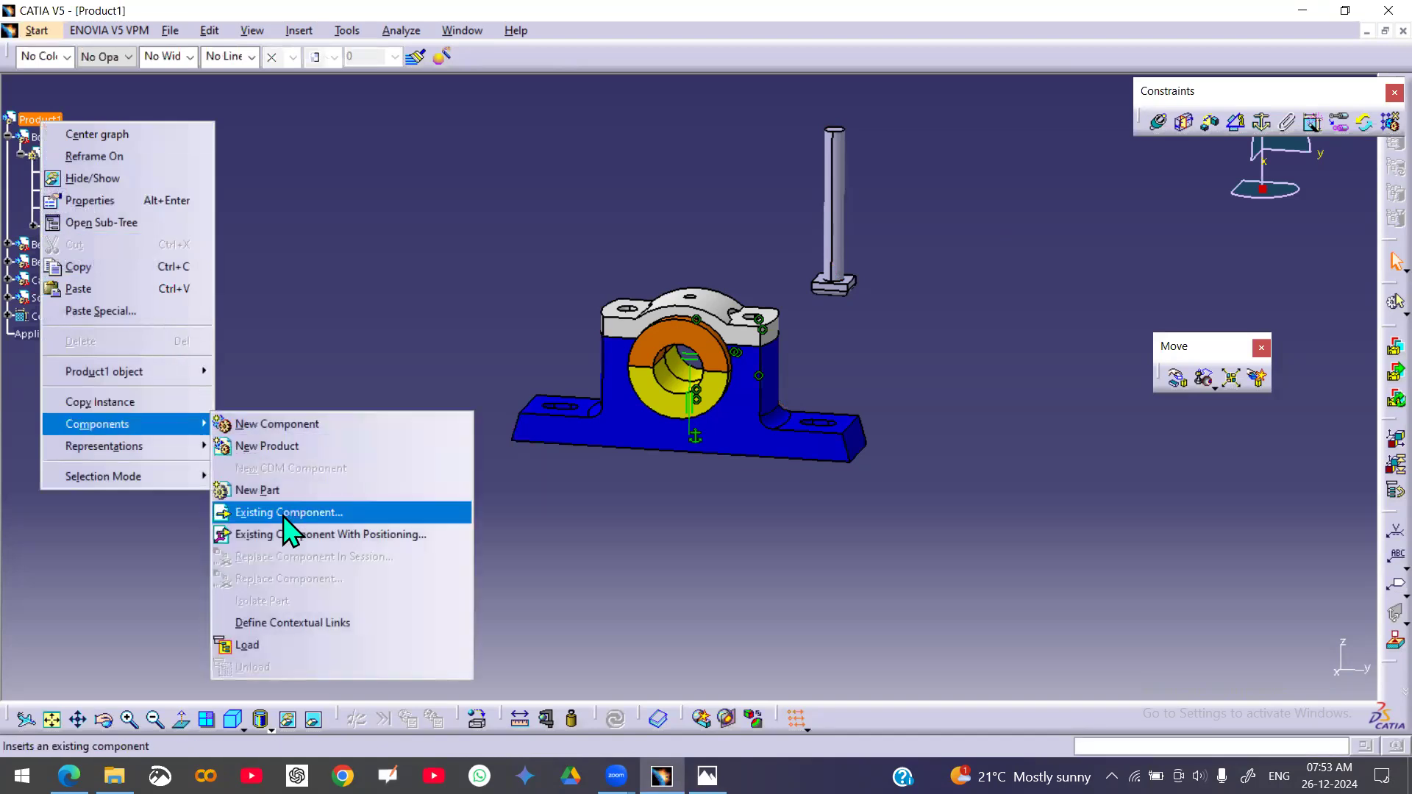
click(367, 512)
key(Return)
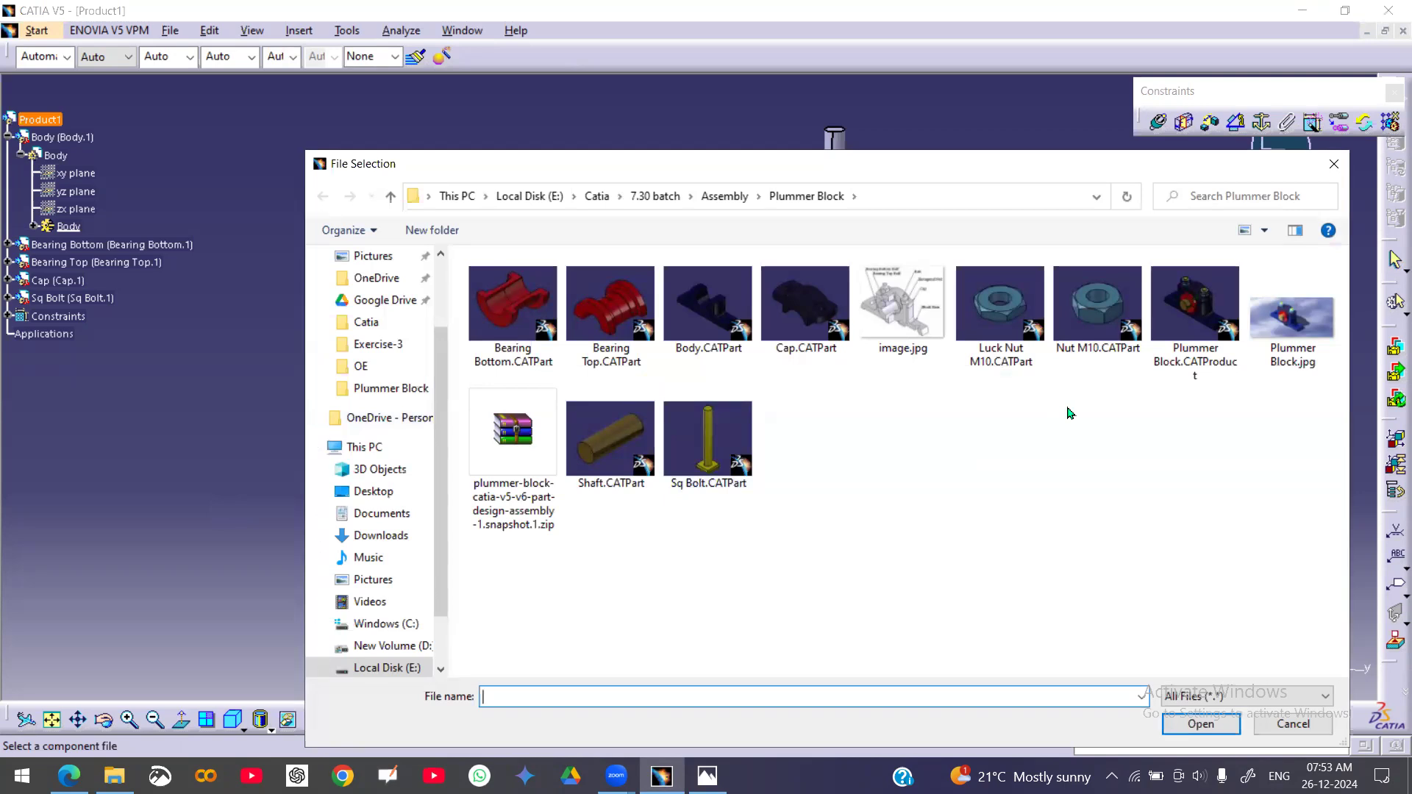
double_click(1092, 307)
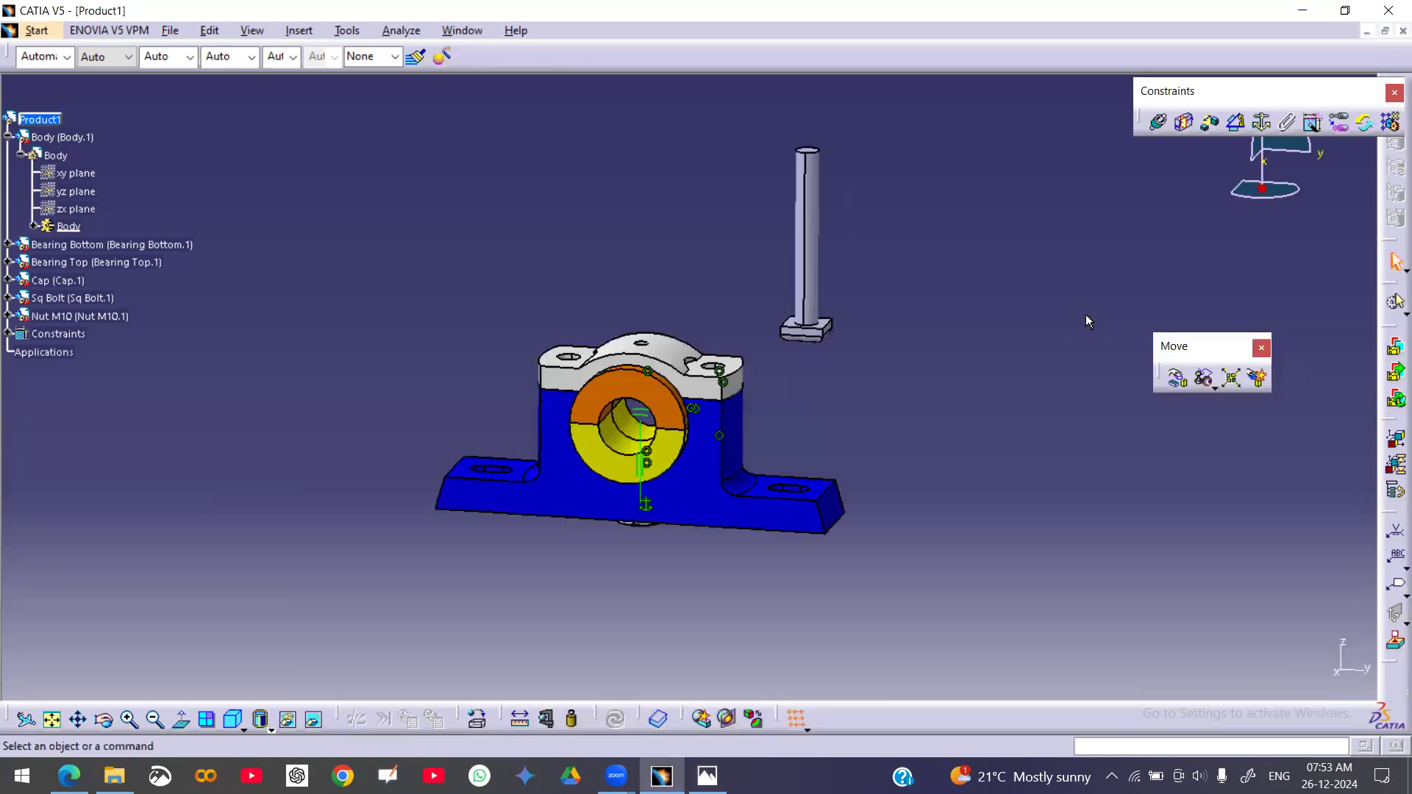
- Move the Nut M10 out of the Body along the Y and Z axes to above the Cap's end opposite the bolt
middle_drag(900, 416, 704, 250)
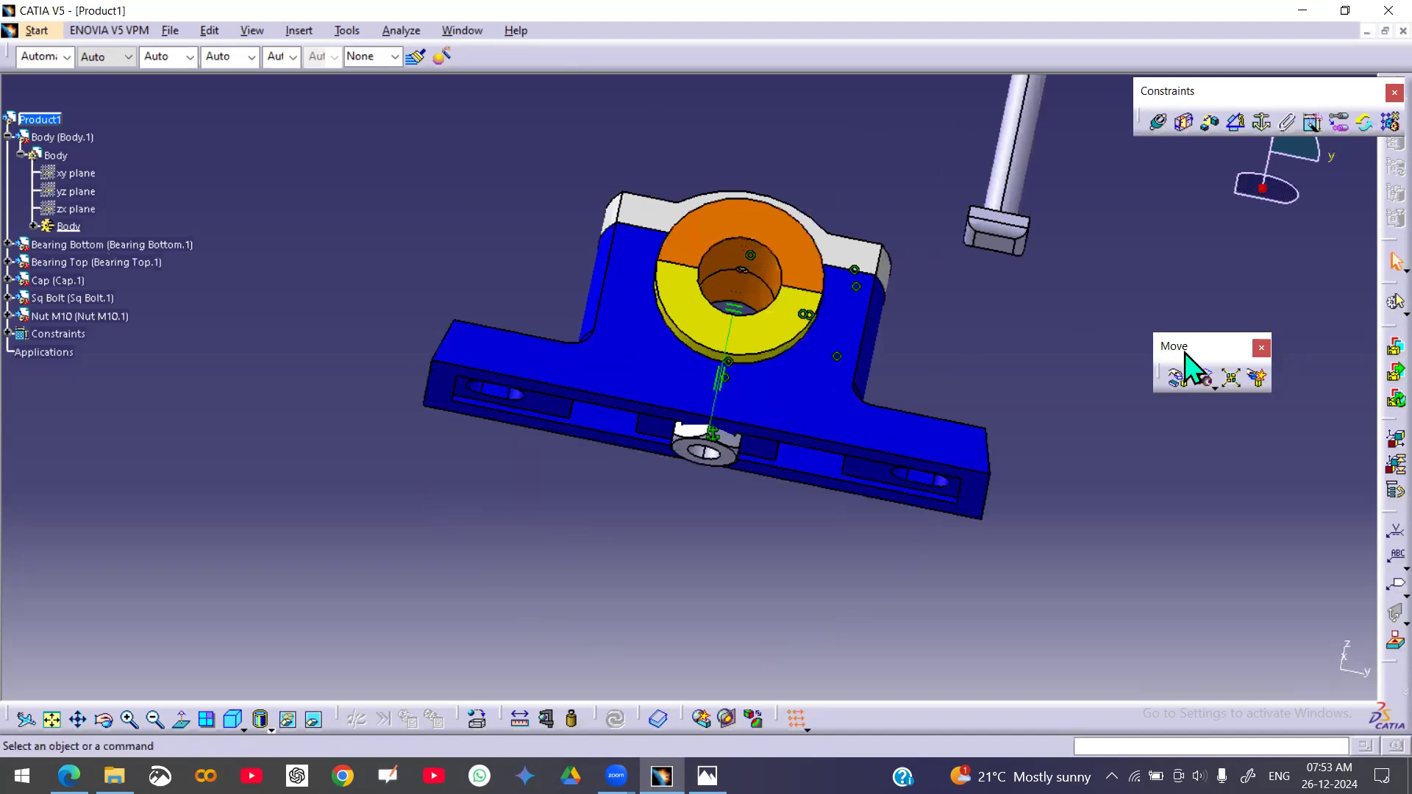
click(1176, 377)
drag(702, 450, 1082, 447)
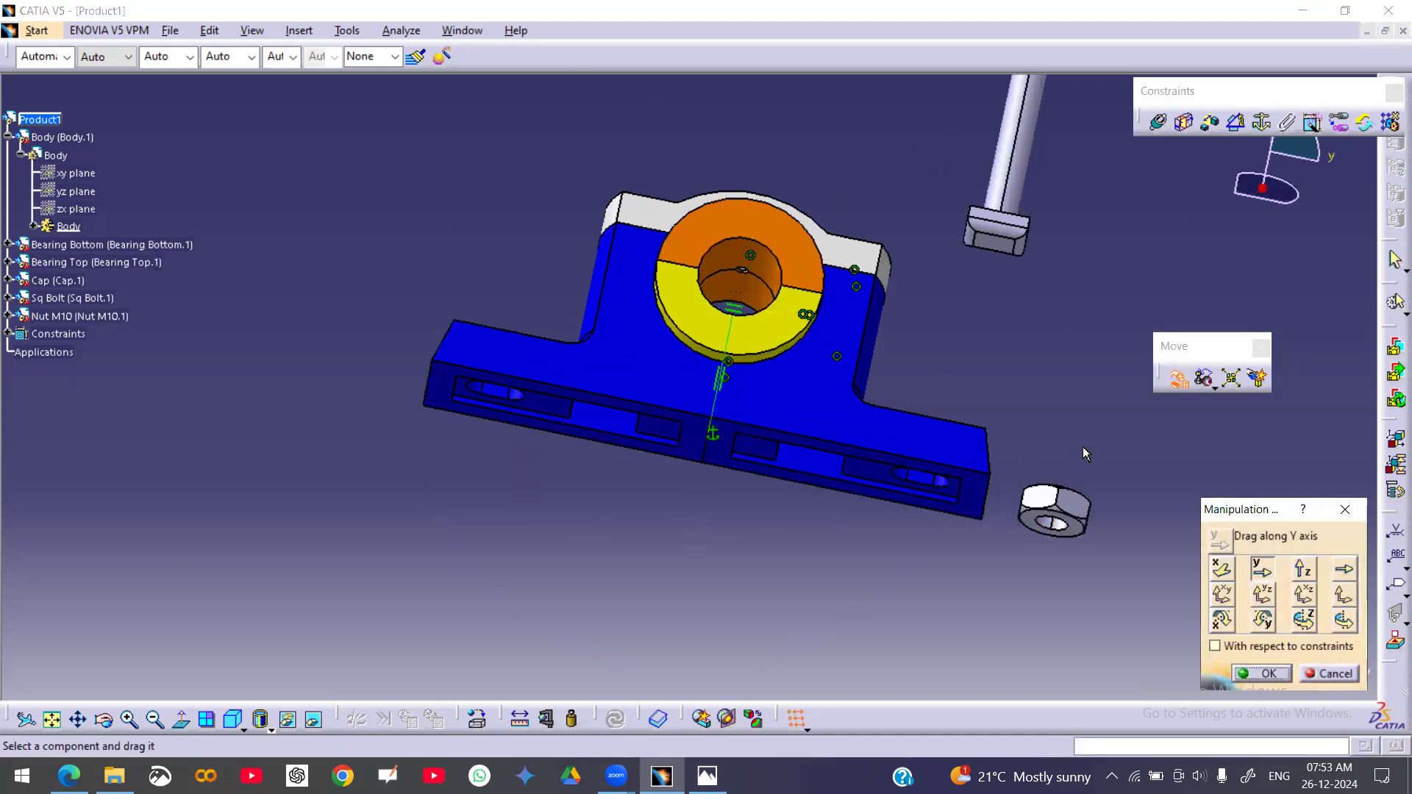
drag(1053, 514, 891, 254)
middle_drag(724, 282, 668, 525)
click(668, 525)
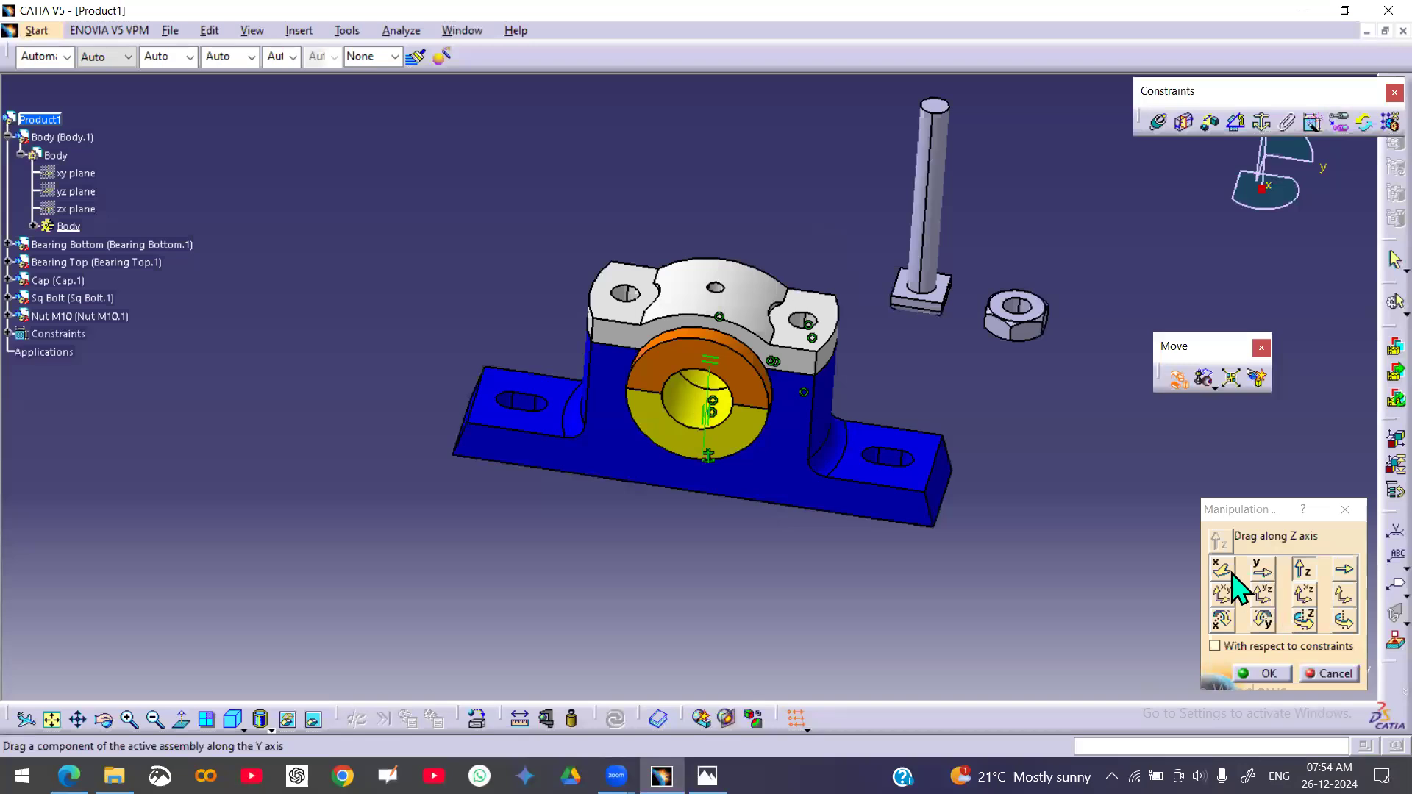
click(1262, 568)
drag(1015, 313, 569, 144)
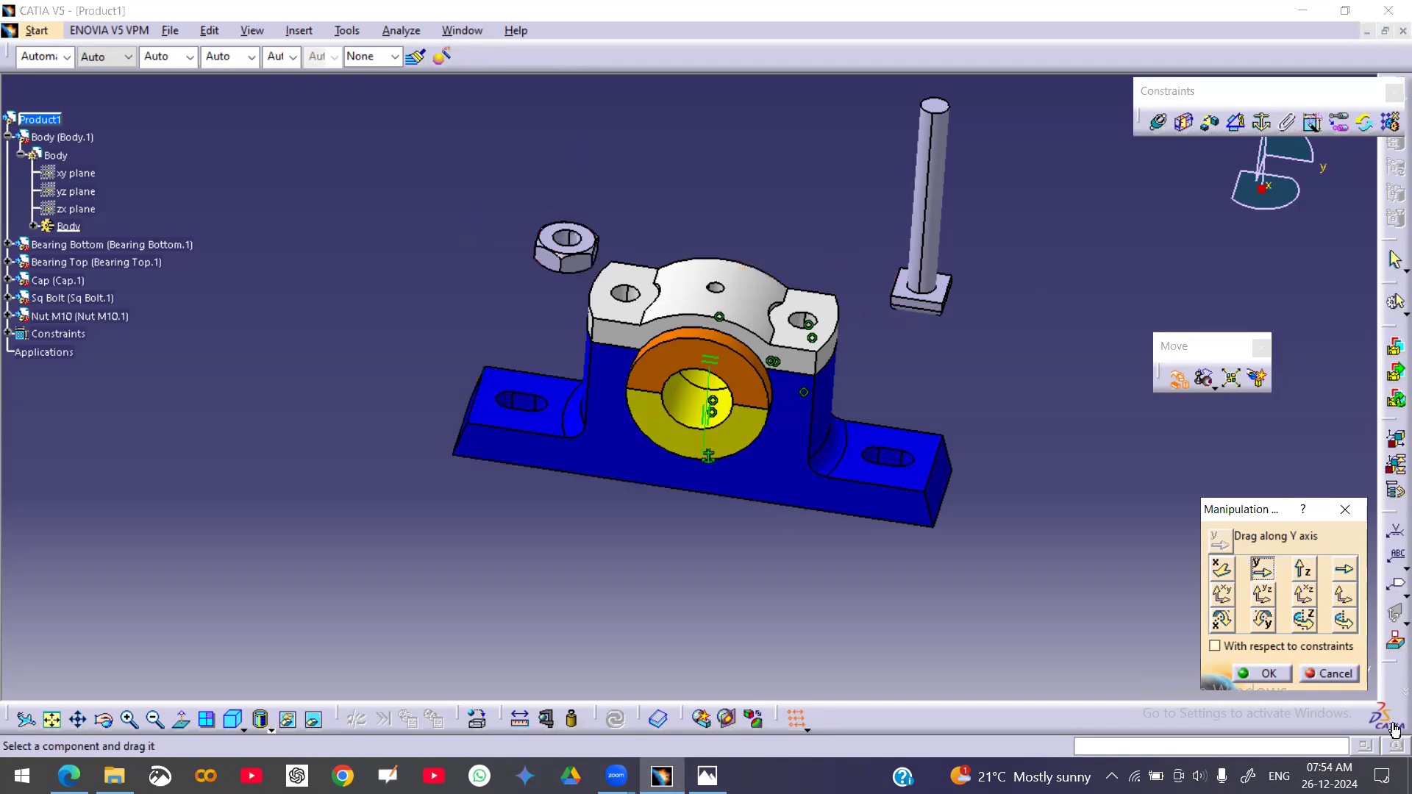
click(1261, 673)
- Add a Coincidence constraint between the Nut M10's axis and the axis of the Cap's bolt hole nearest the nut
middle_drag(864, 577, 819, 426)
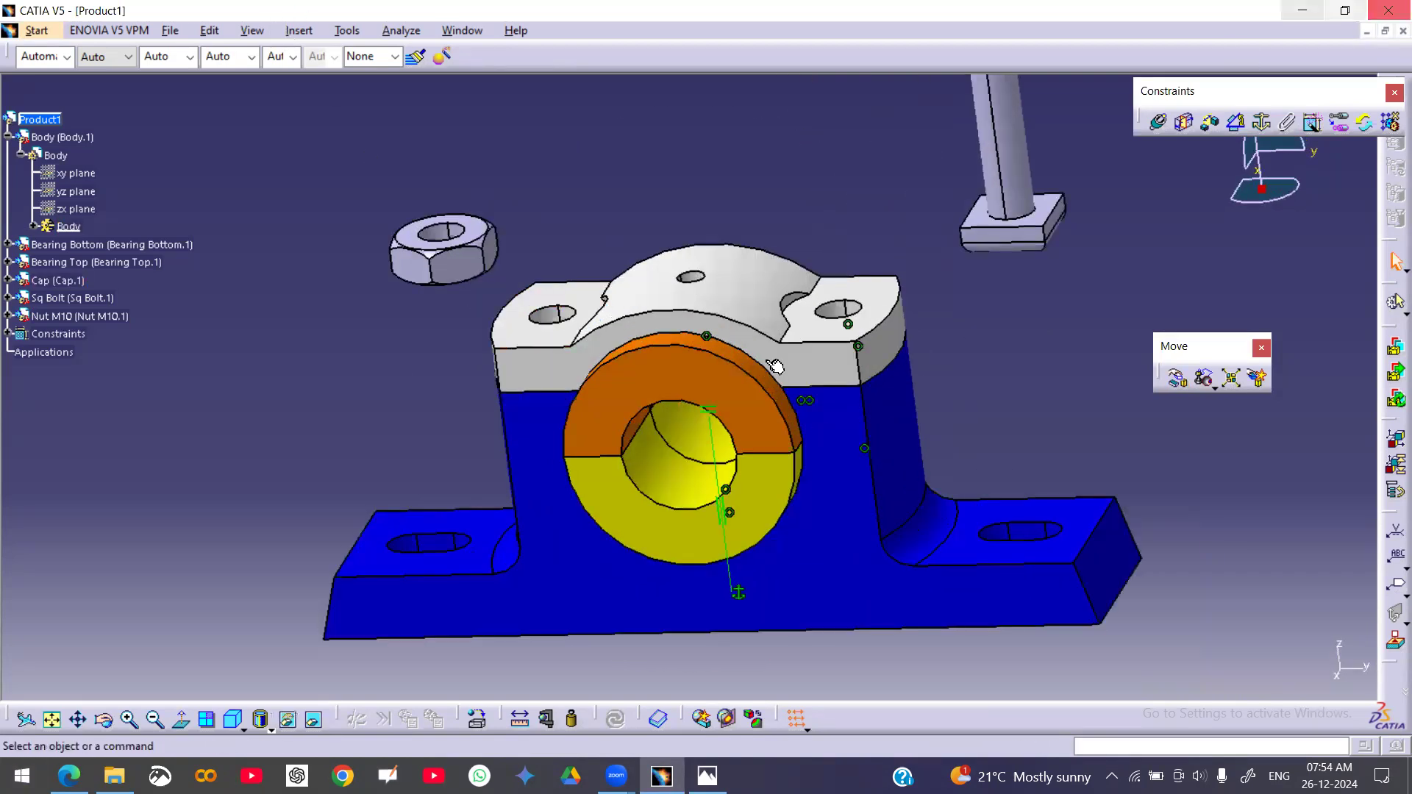
click(1159, 121)
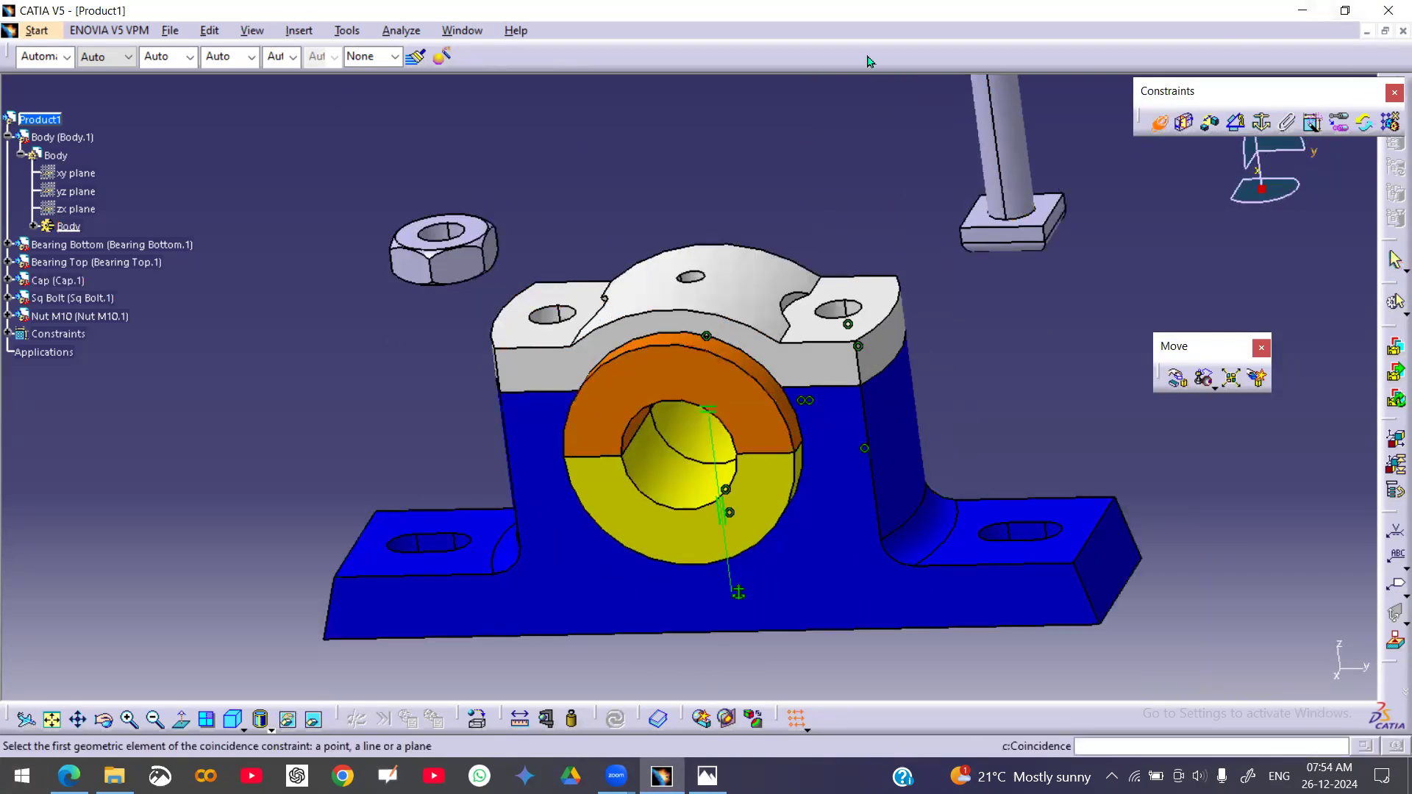
click(444, 239)
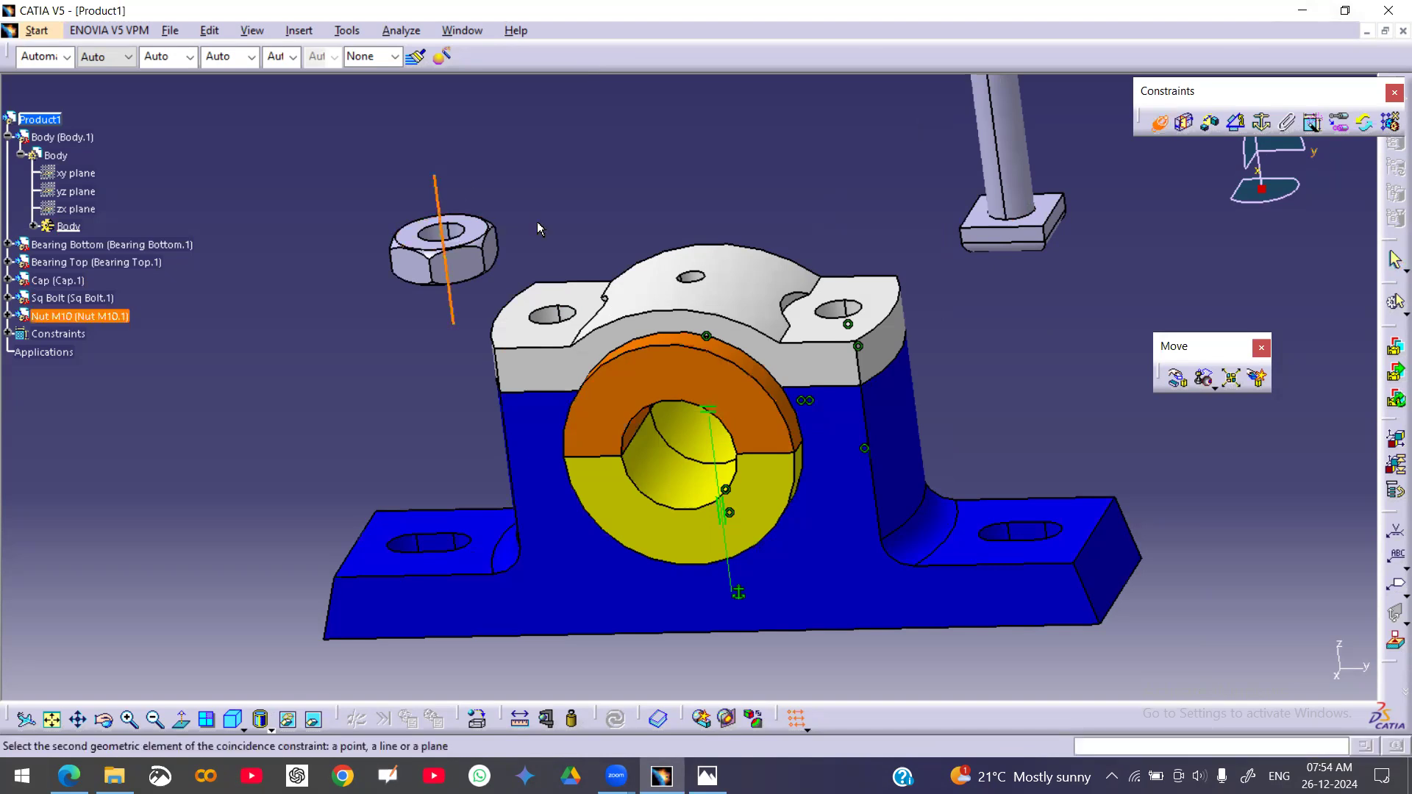
click(561, 306)
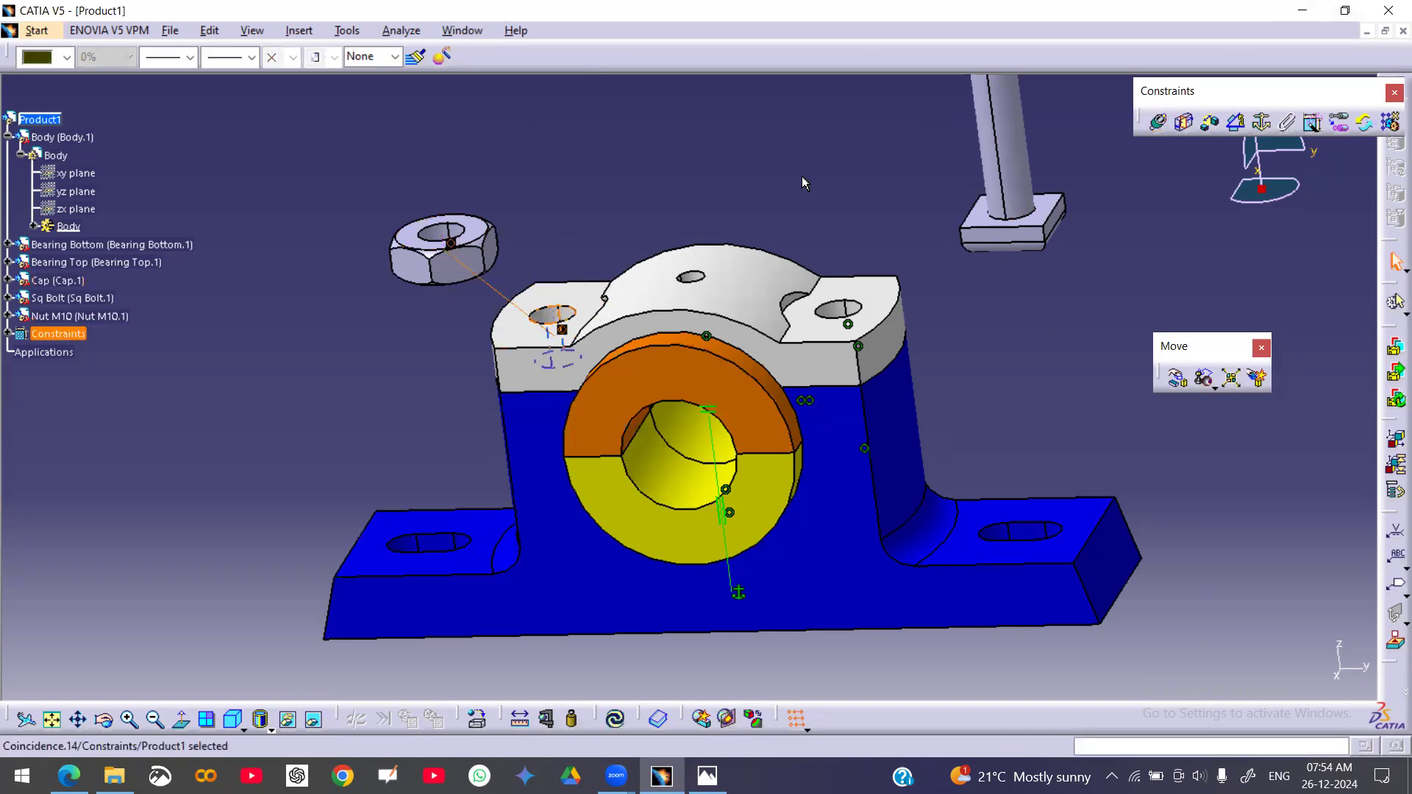
- Make the Nut M10's upper face coincident with the Cap's upper bolt-hole face, orientation Same, and update the assembly
click(1160, 121)
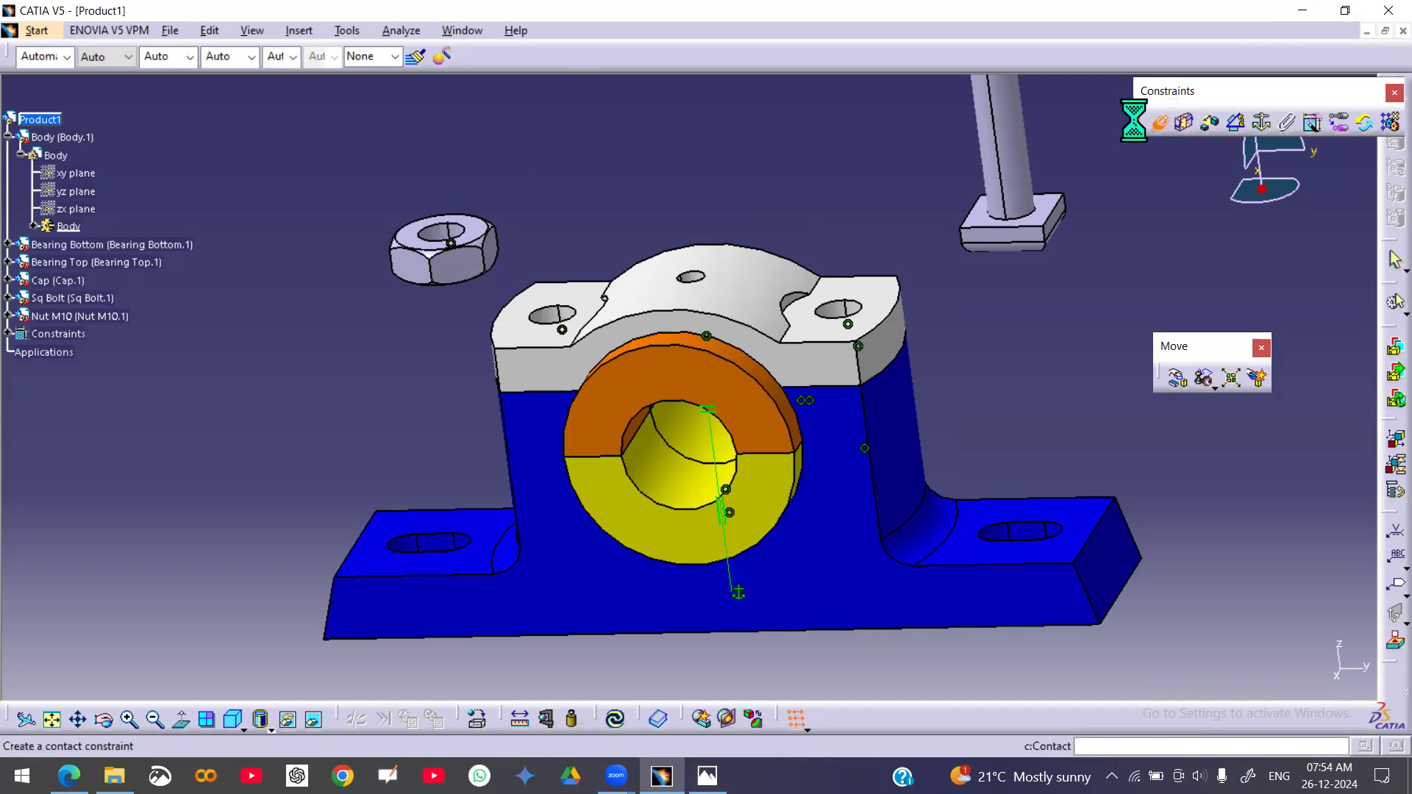
click(492, 226)
click(568, 295)
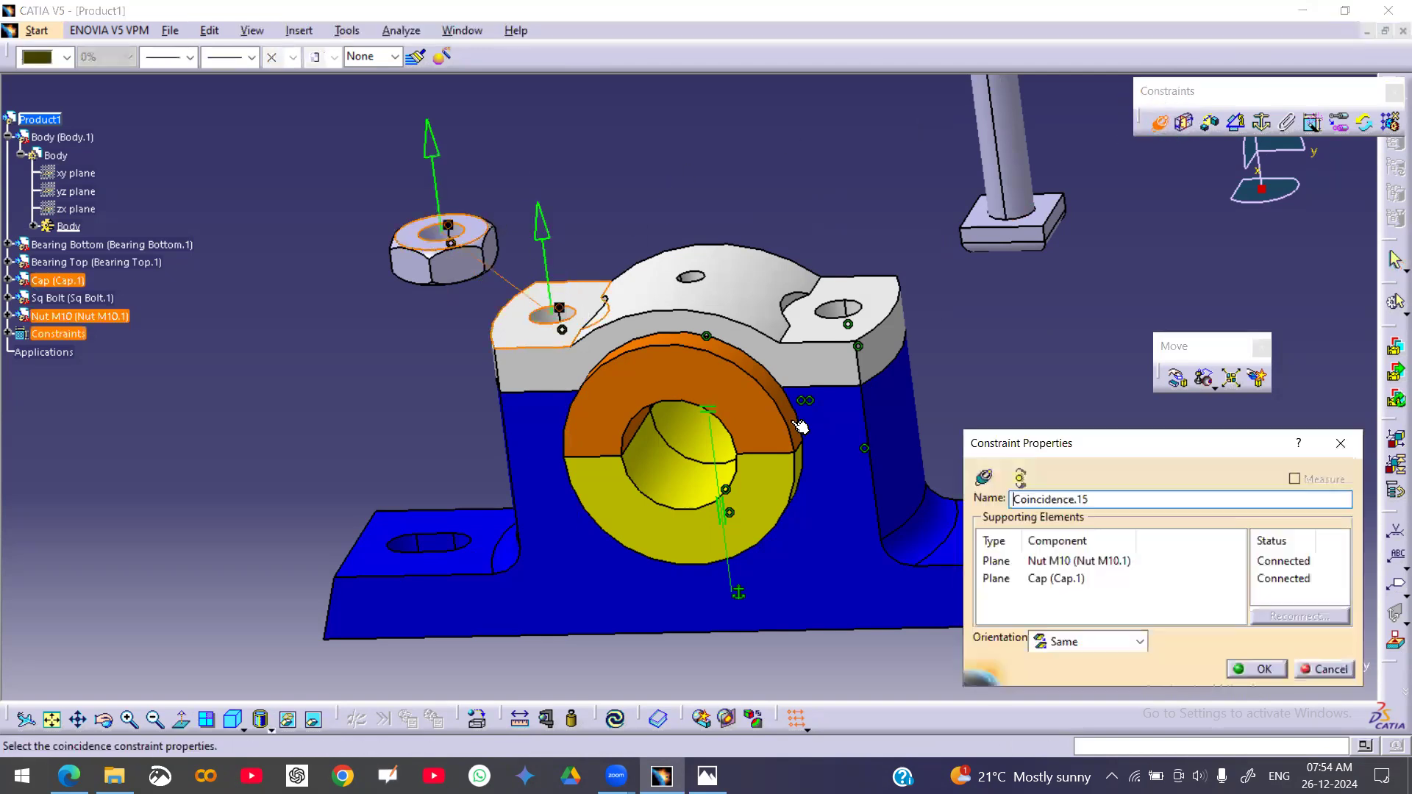
click(615, 718)
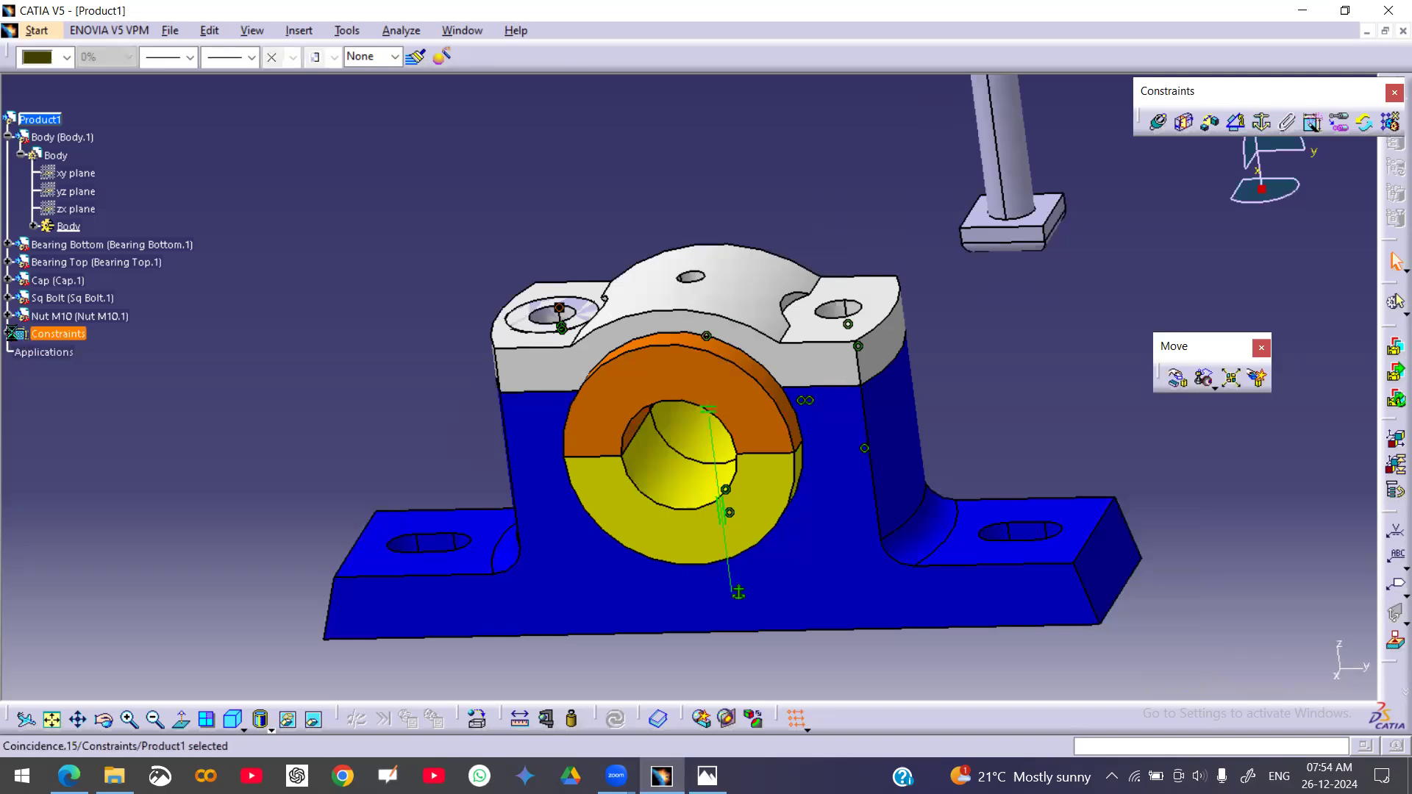
- Reverse the direction of the face coincidence between Nut M10 and Cap and update the assembly
click(8, 333)
double_click(109, 549)
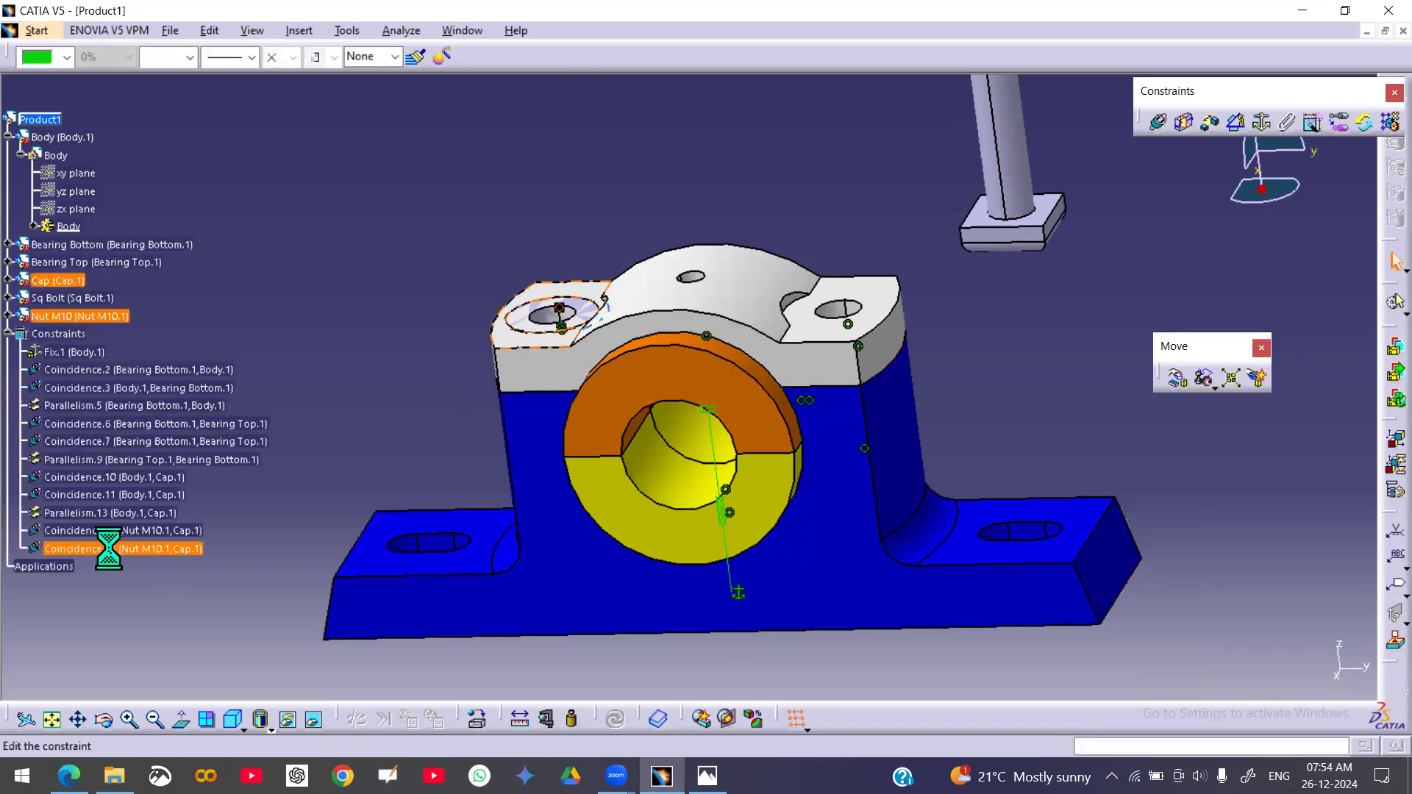
click(545, 232)
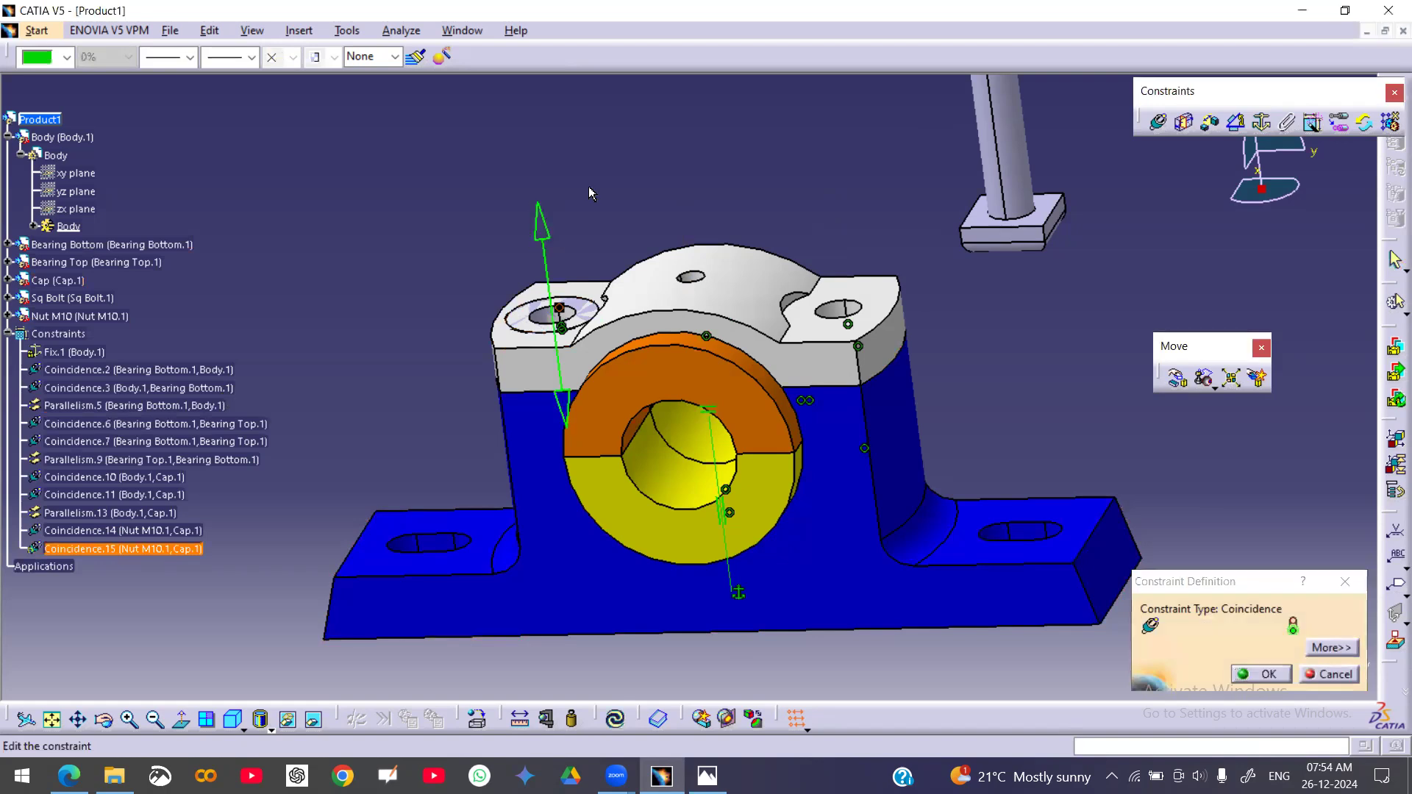
click(1277, 675)
click(617, 720)
middle_drag(749, 139, 820, 181)
click(10, 336)
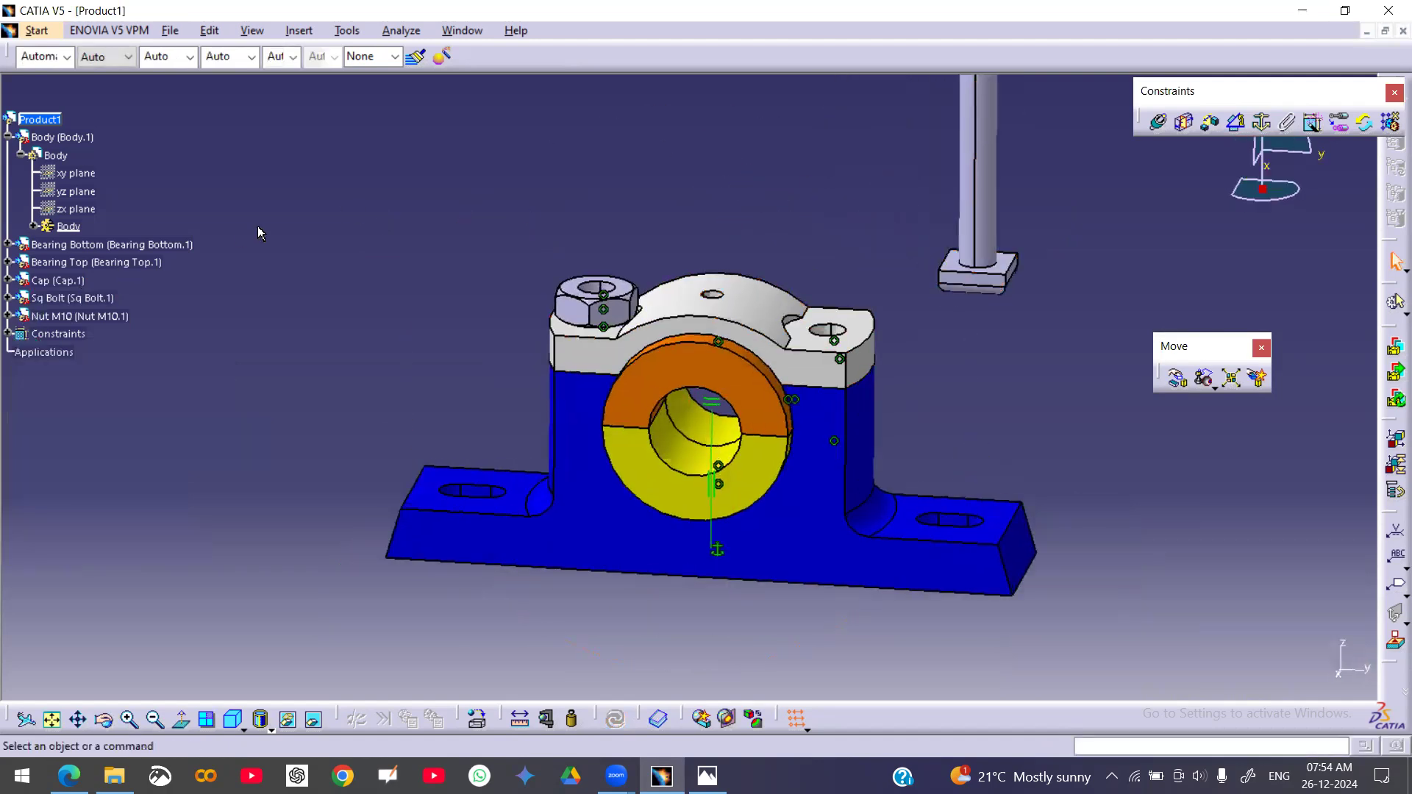
- Add a Coincidence constraint between the Sq Bolt's shank axis and the Nut M10's axis
middle_drag(908, 322, 804, 435)
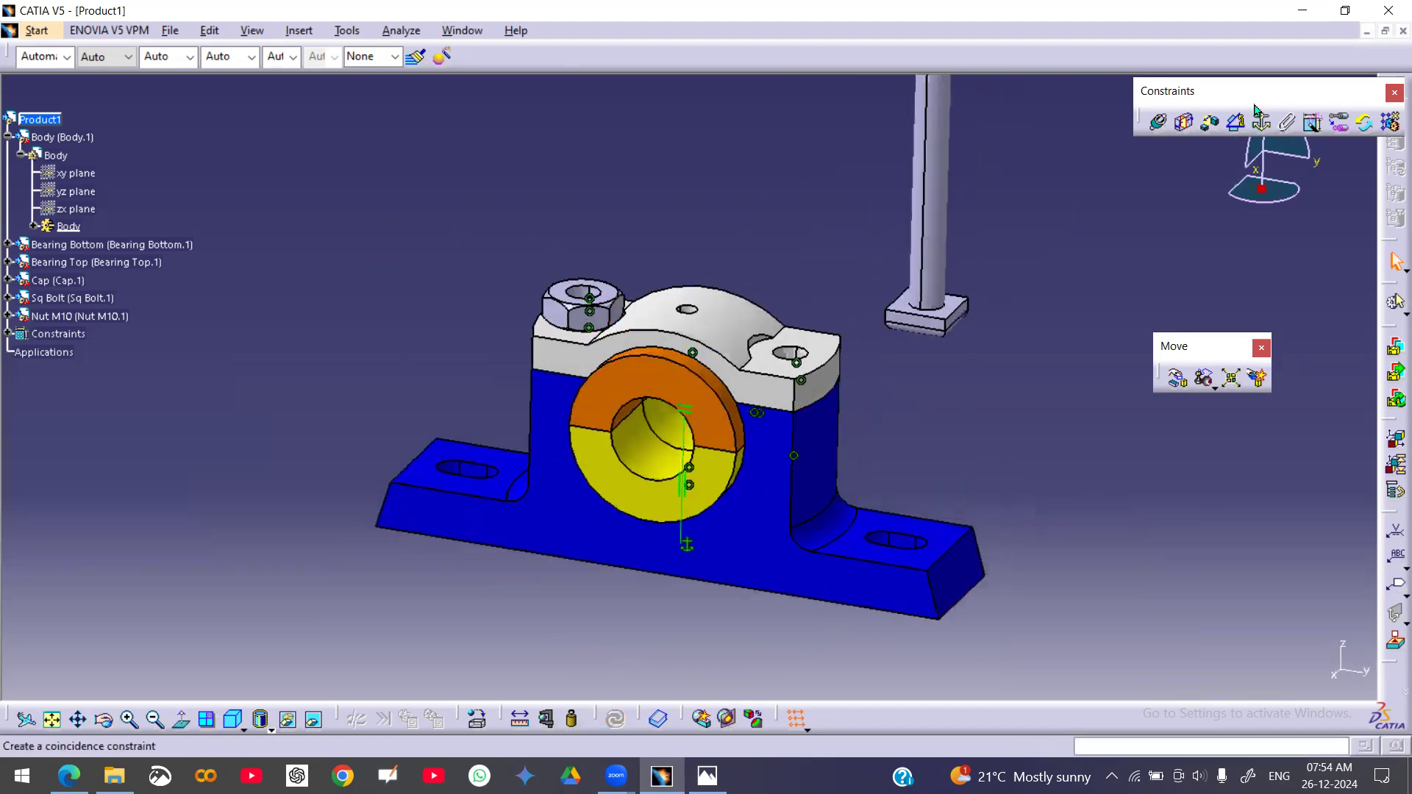
click(1159, 122)
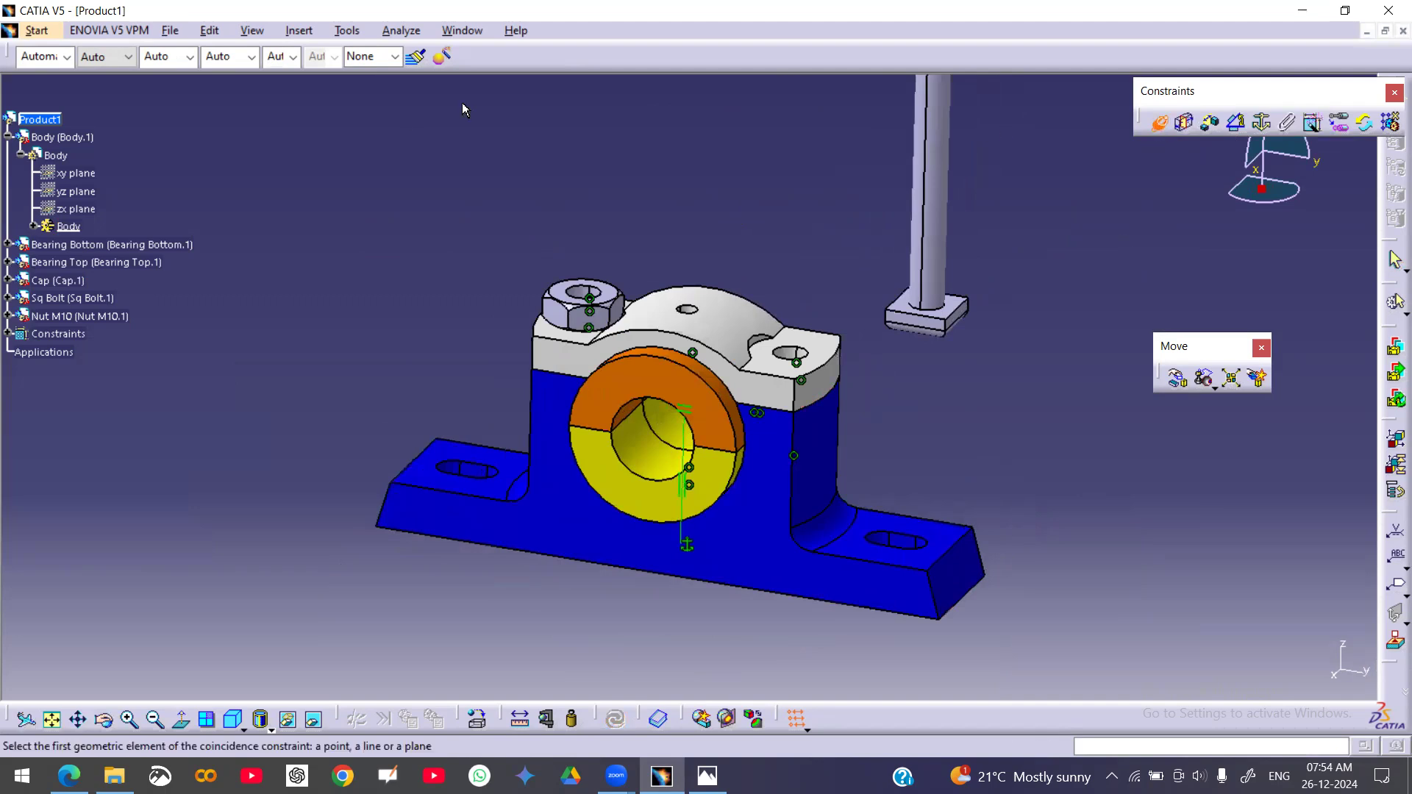
click(934, 183)
middle_drag(654, 304, 687, 138)
click(331, 513)
middle_drag(573, 263, 658, 350)
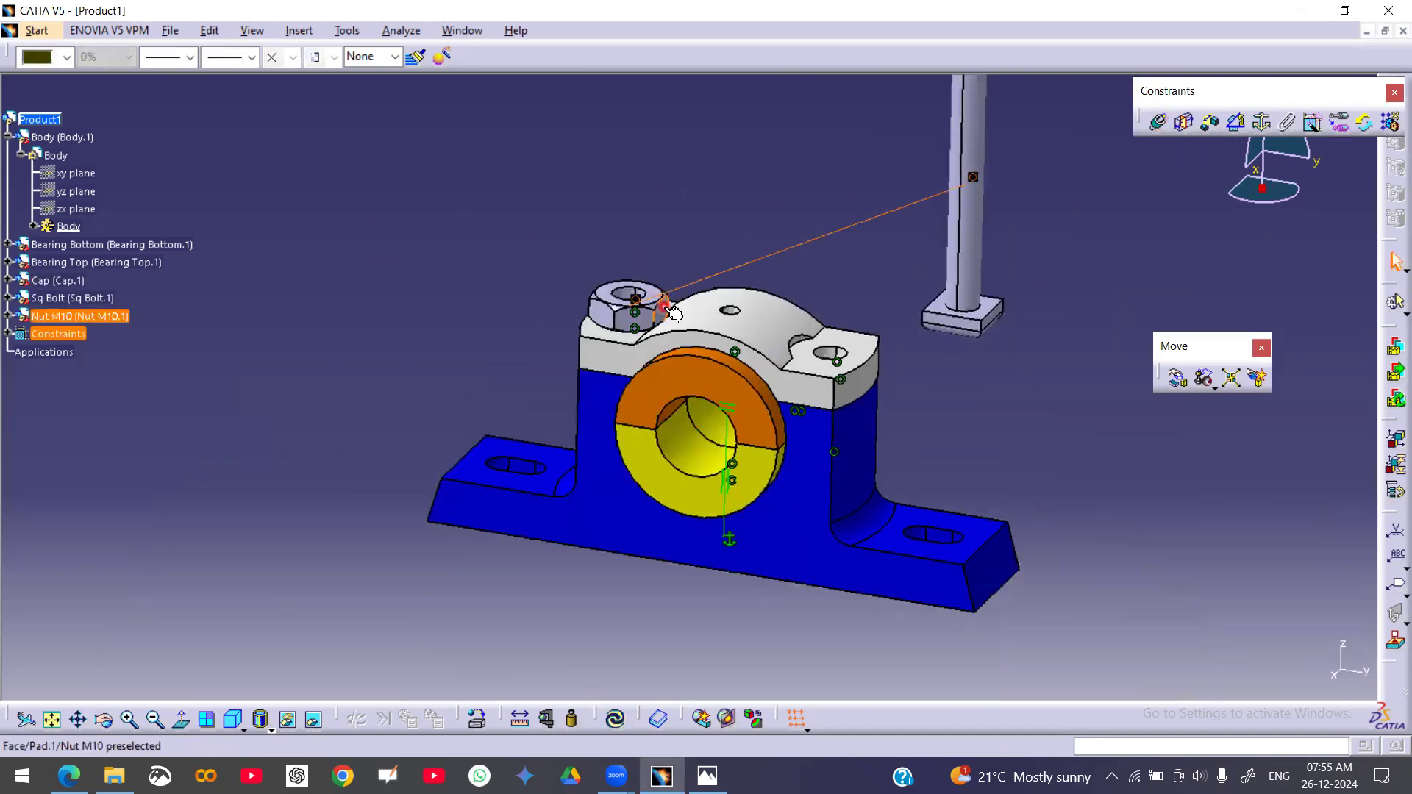
- Make the Sq Bolt head's shank-side face coincident with the Nut M10's upper face, orientation Same, and update the assembly
click(1160, 122)
middle_drag(1024, 306, 1044, 237)
click(1250, 305)
click(550, 252)
middle_drag(672, 137, 695, 238)
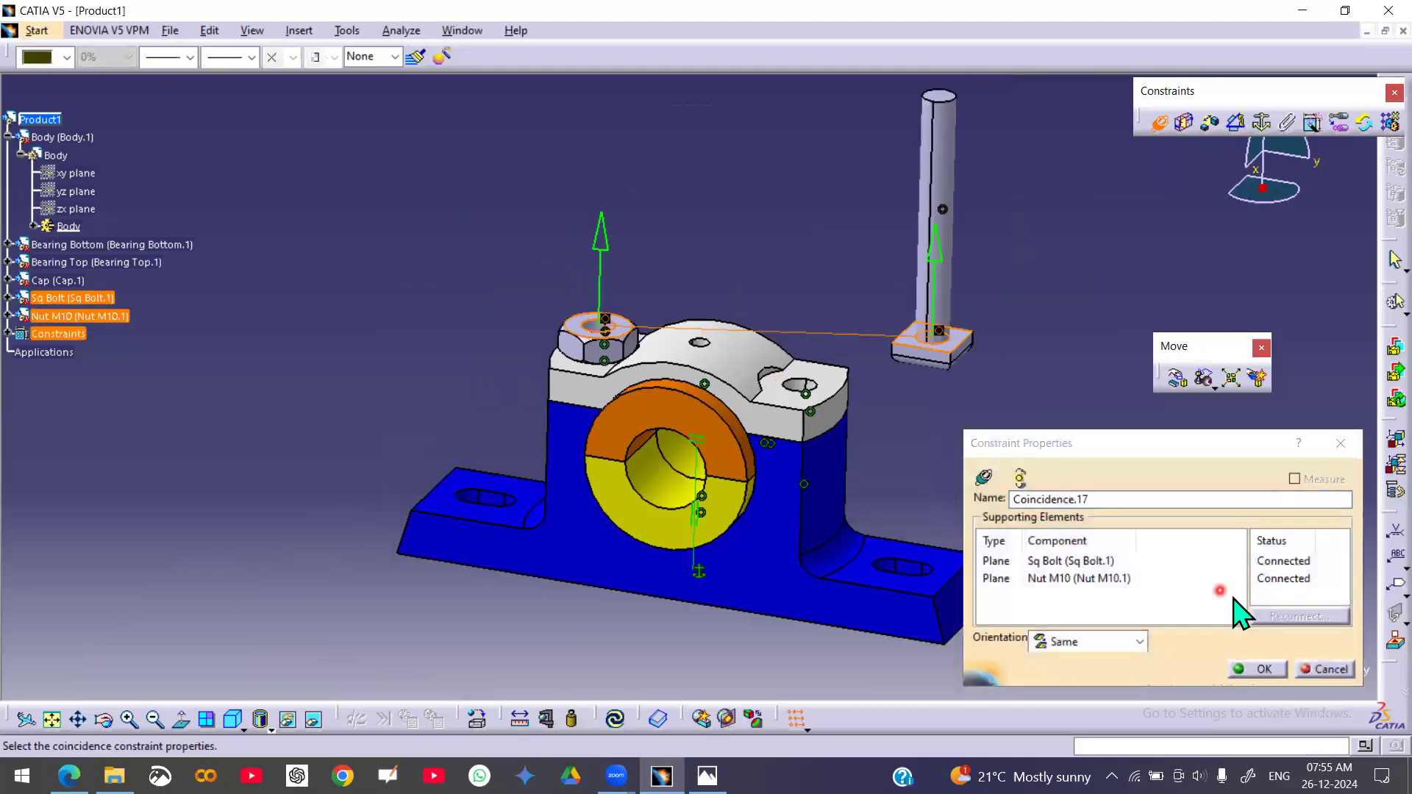
click(1260, 671)
click(616, 718)
click(960, 259)
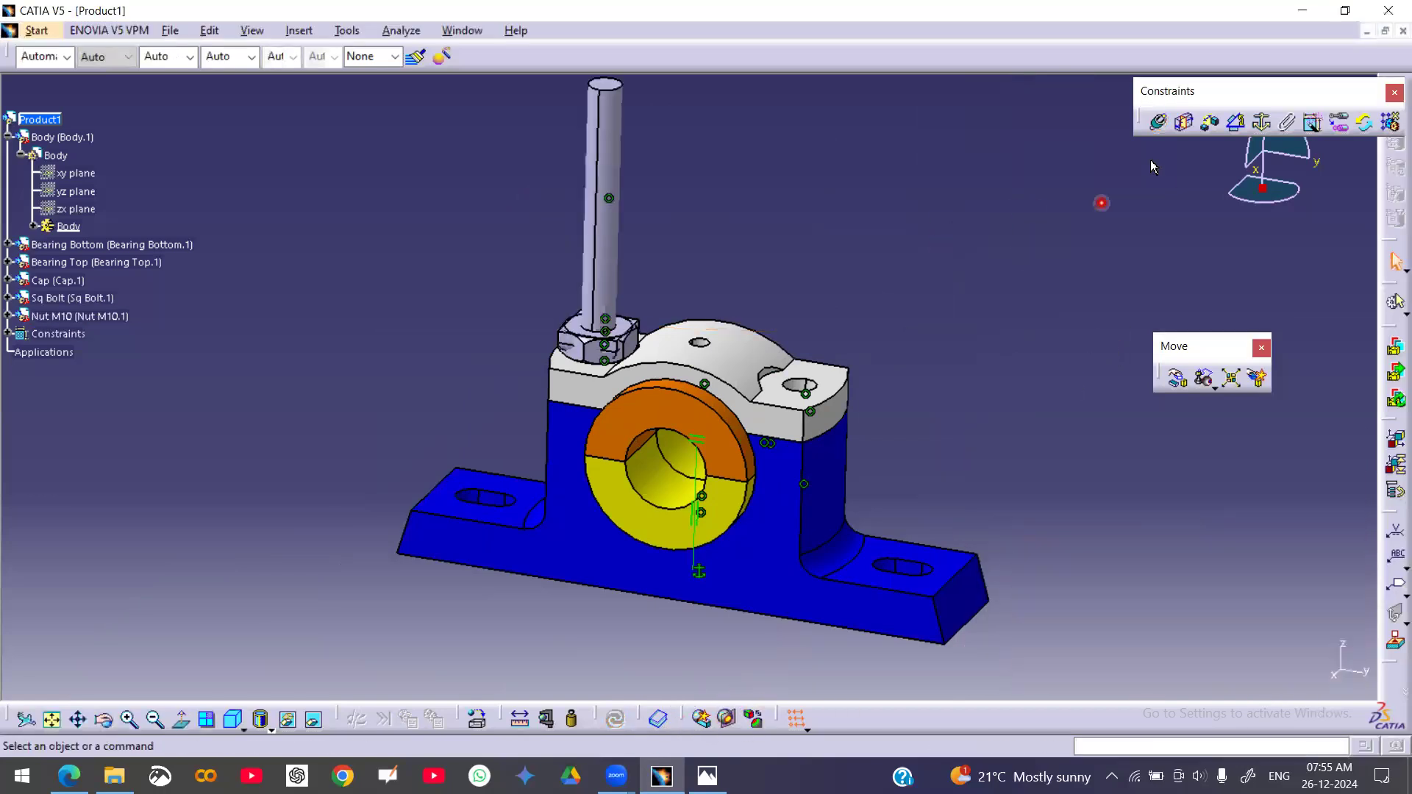
- Reverse the direction of the face coincidence between Sq Bolt and Nut M10 and update the assembly
double_click(29, 339)
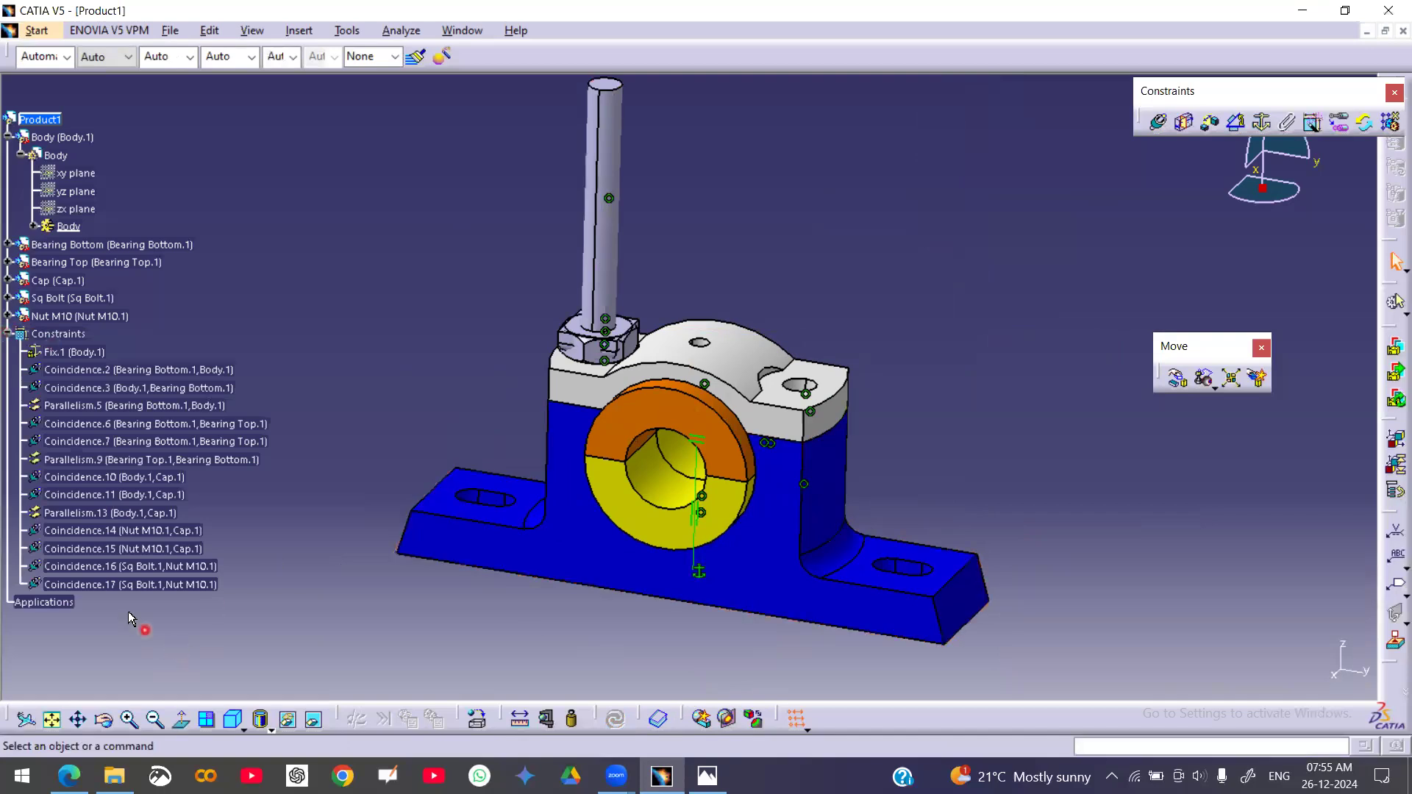
double_click(118, 584)
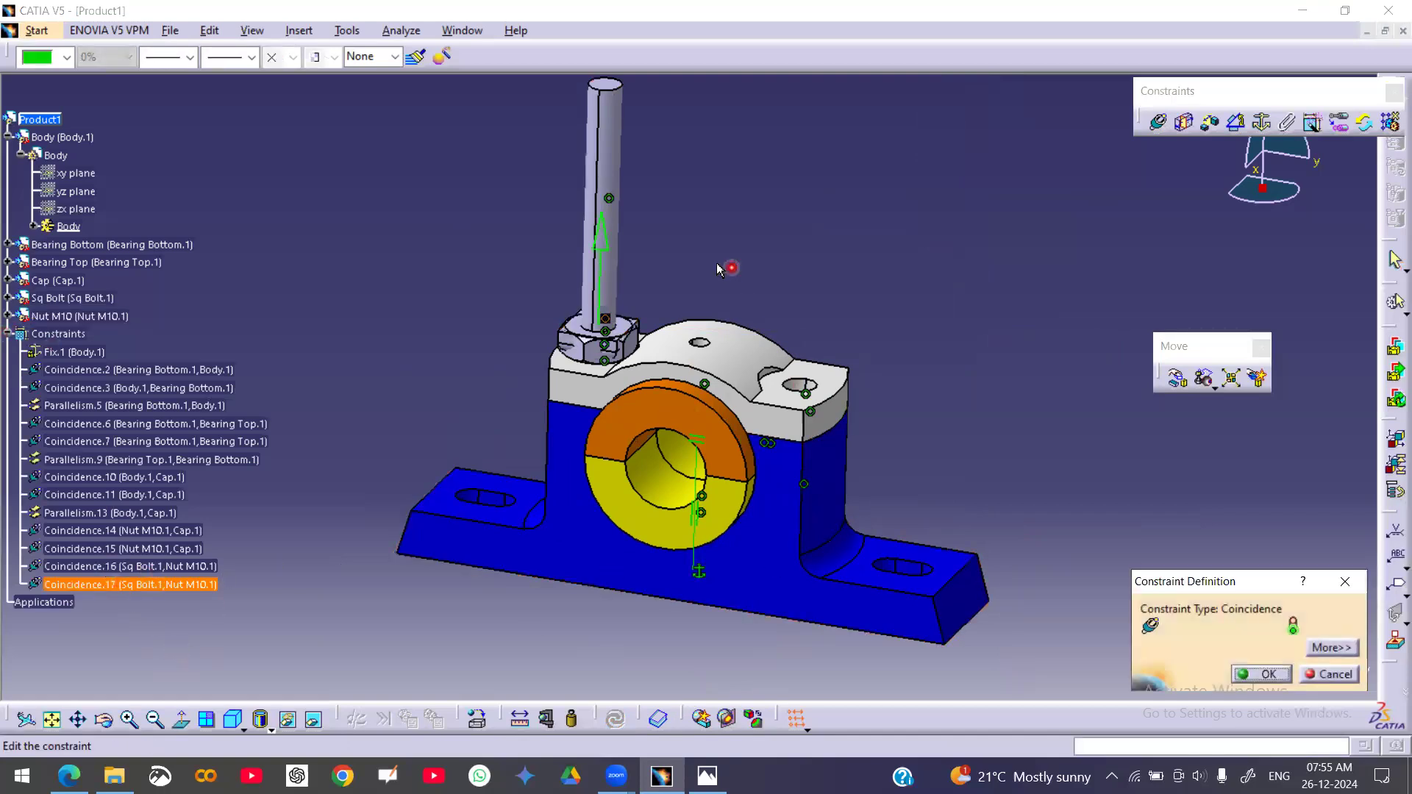
click(602, 246)
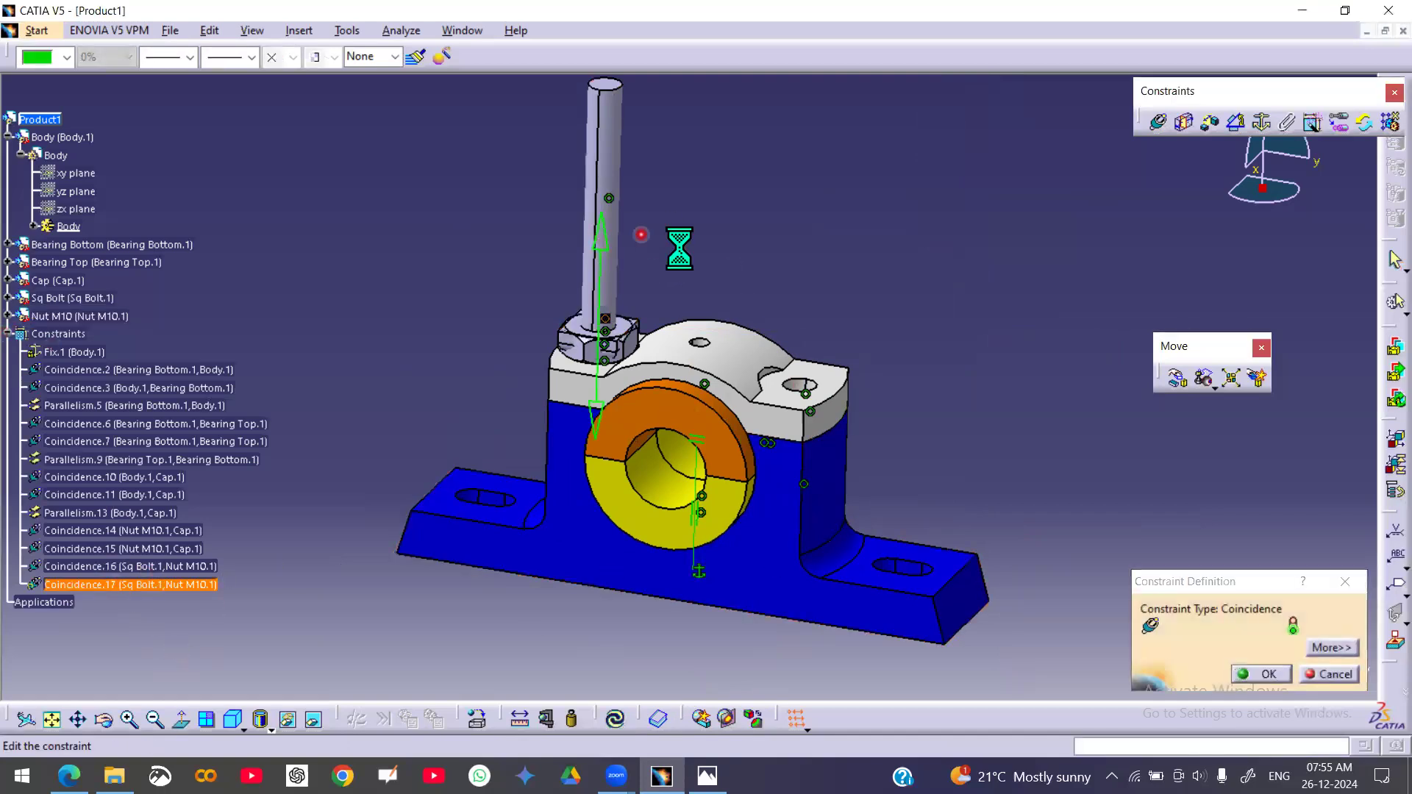
click(1259, 674)
click(616, 719)
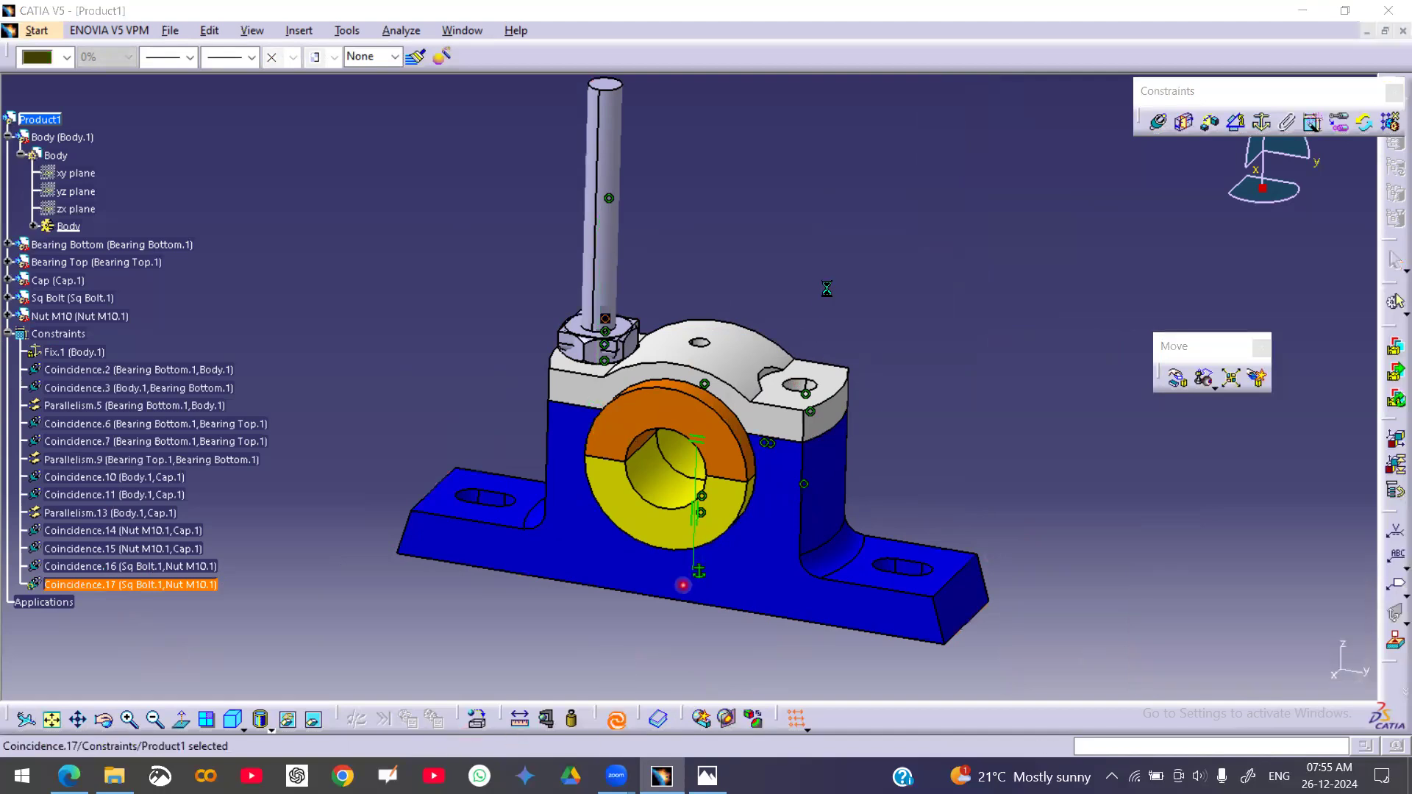
- Compare the bolt and nut placement with the plummer block reference picture in Photos, returning to the CATIA assembly
middle_drag(553, 506, 662, 522)
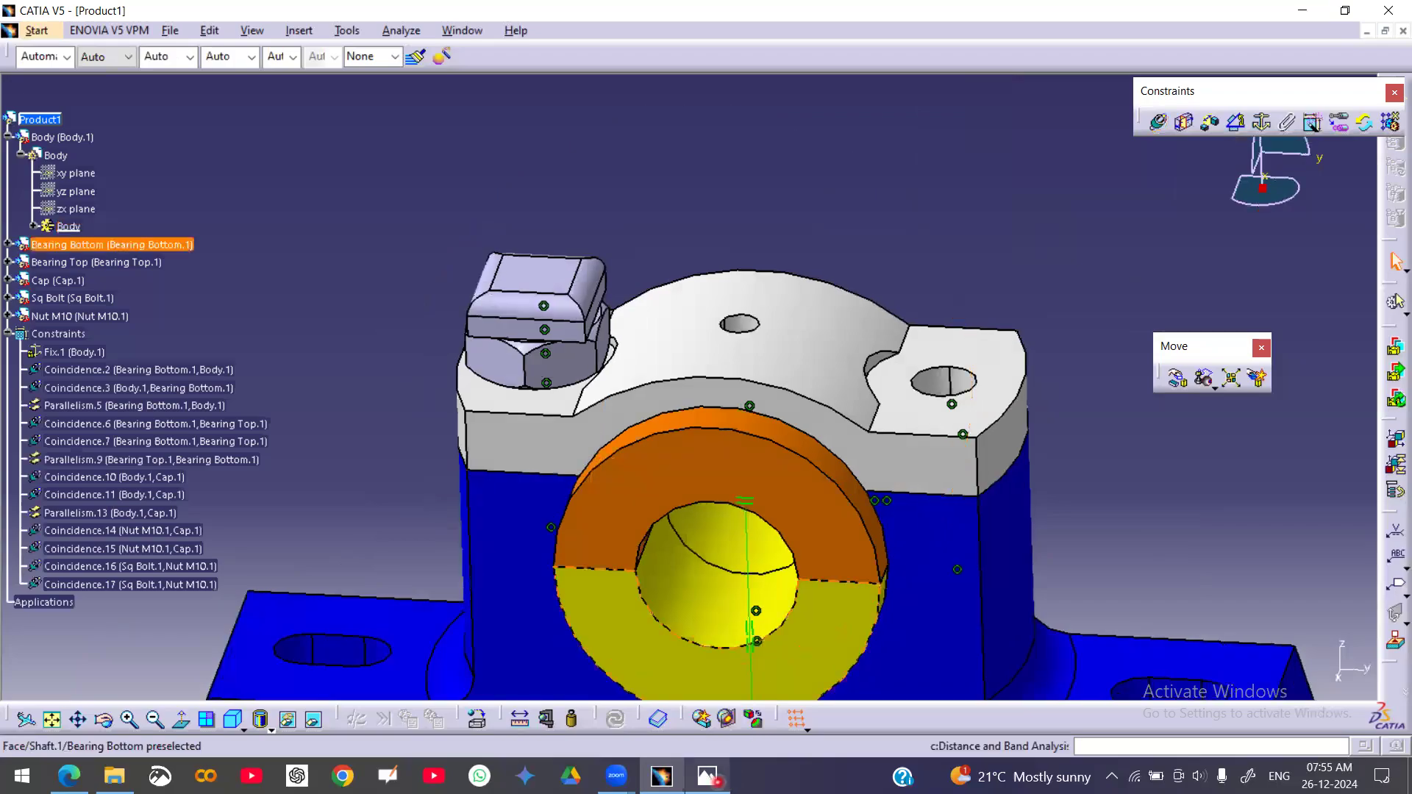
click(708, 777)
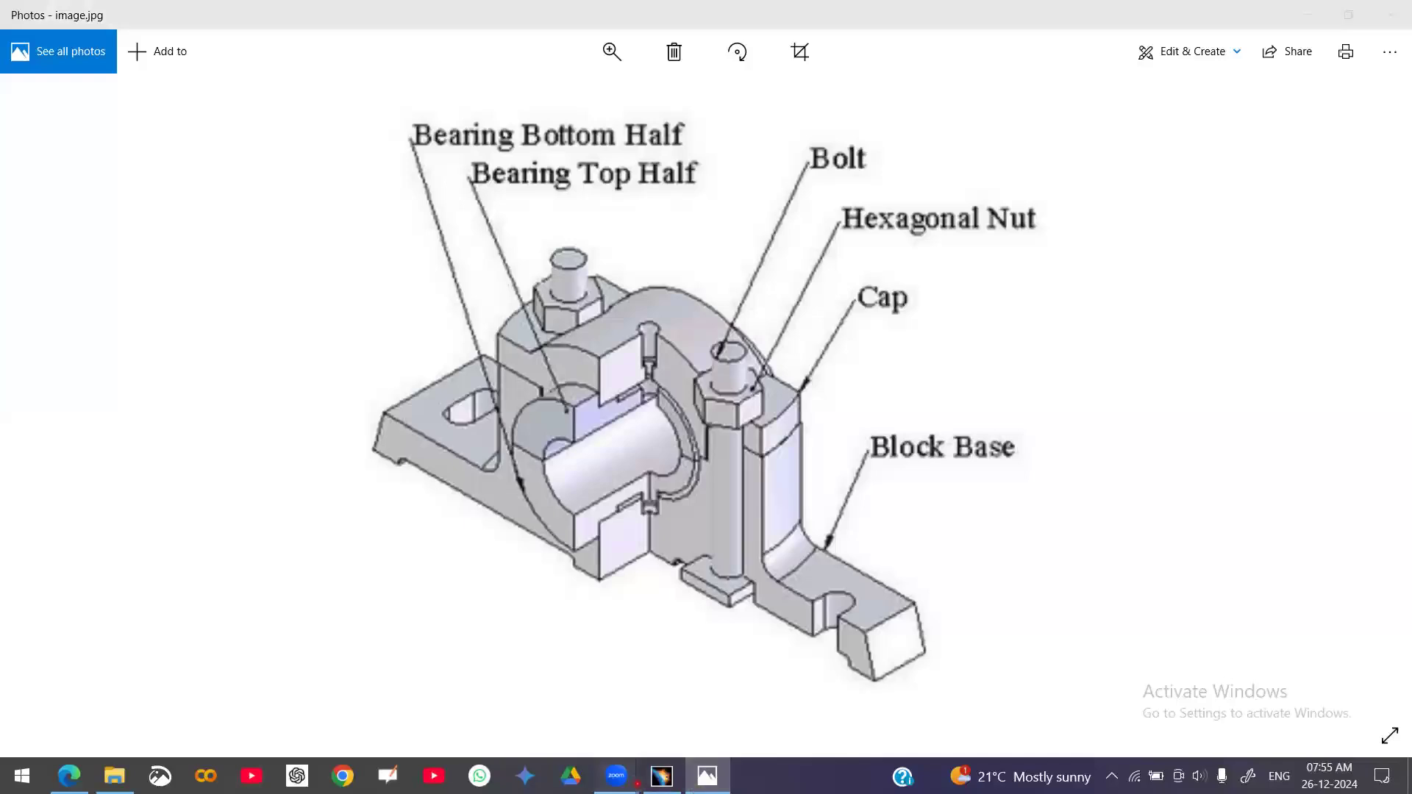
mouse_move(662, 775)
middle_drag(713, 241, 747, 96)
middle_drag(806, 381, 743, 302)
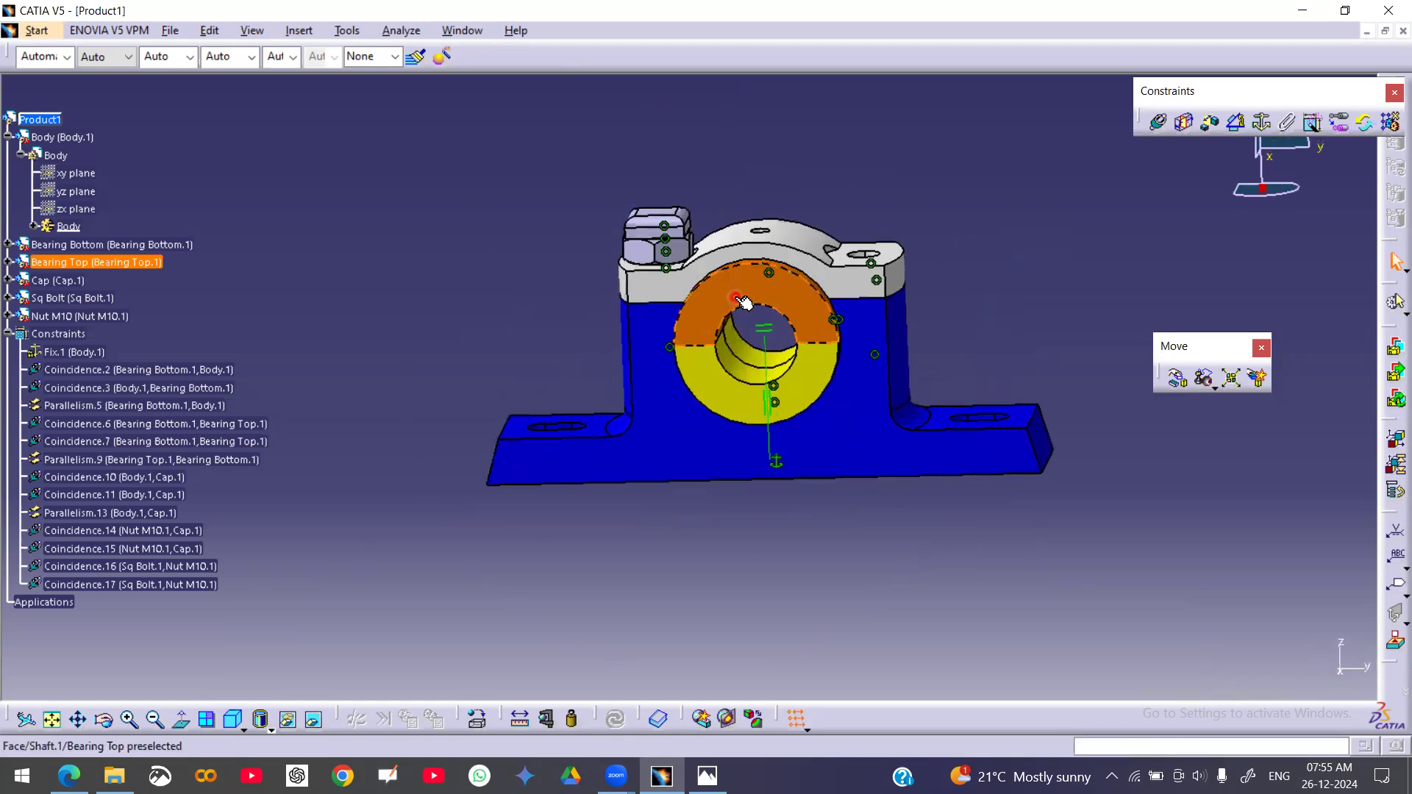
- Reconnect the Sq Bolt side of the bolt-nut face coincidence to the bolt shank's end face and update the assembly
double_click(168, 583)
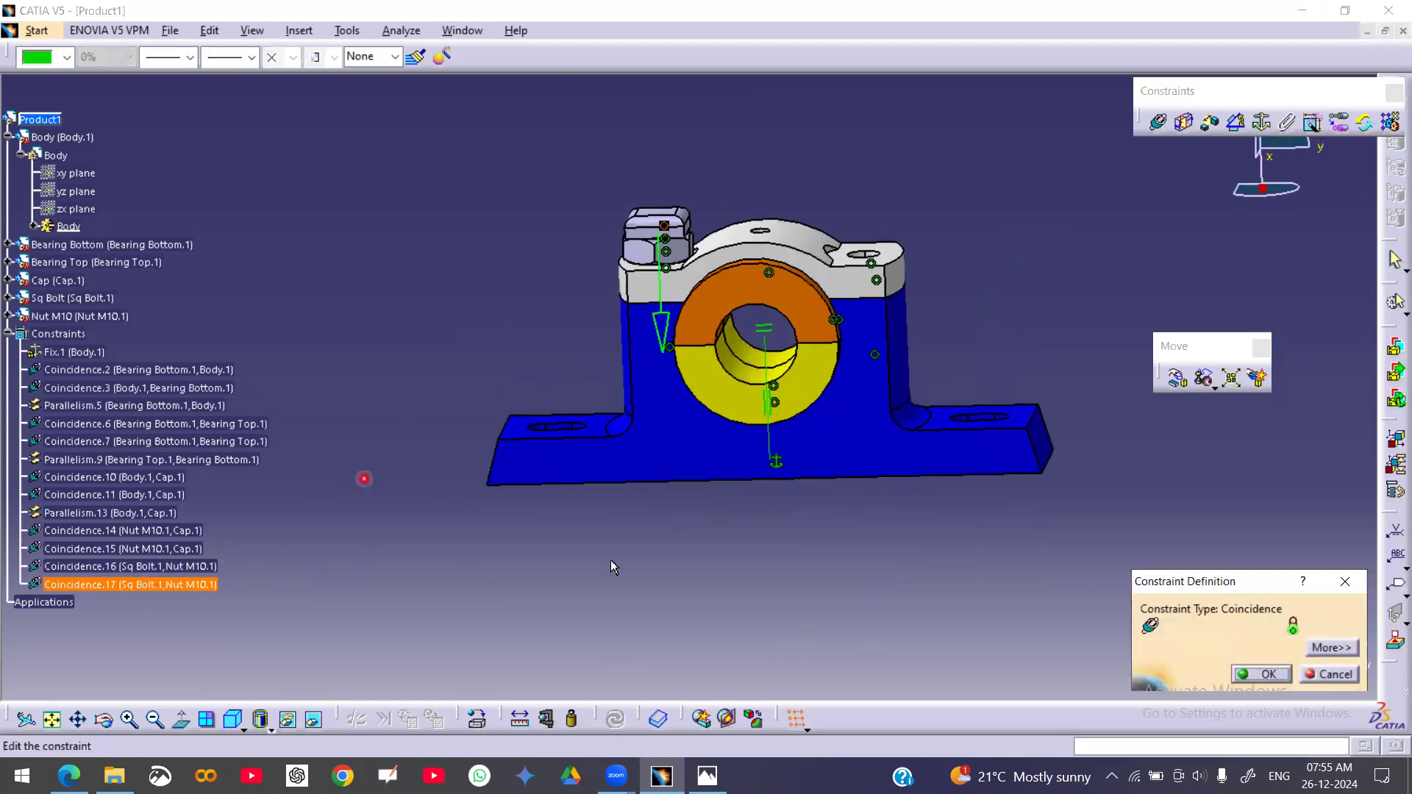
click(1331, 647)
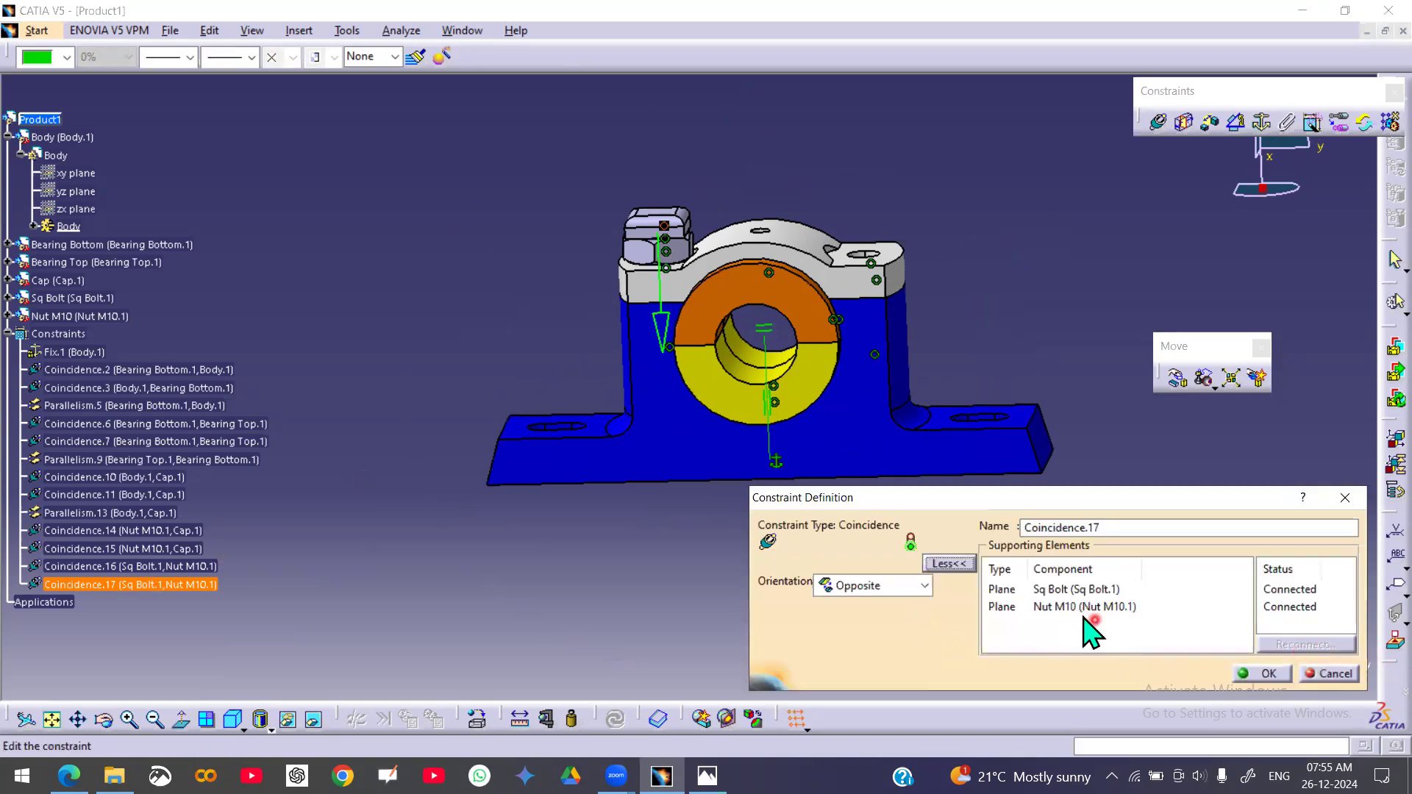
click(1053, 589)
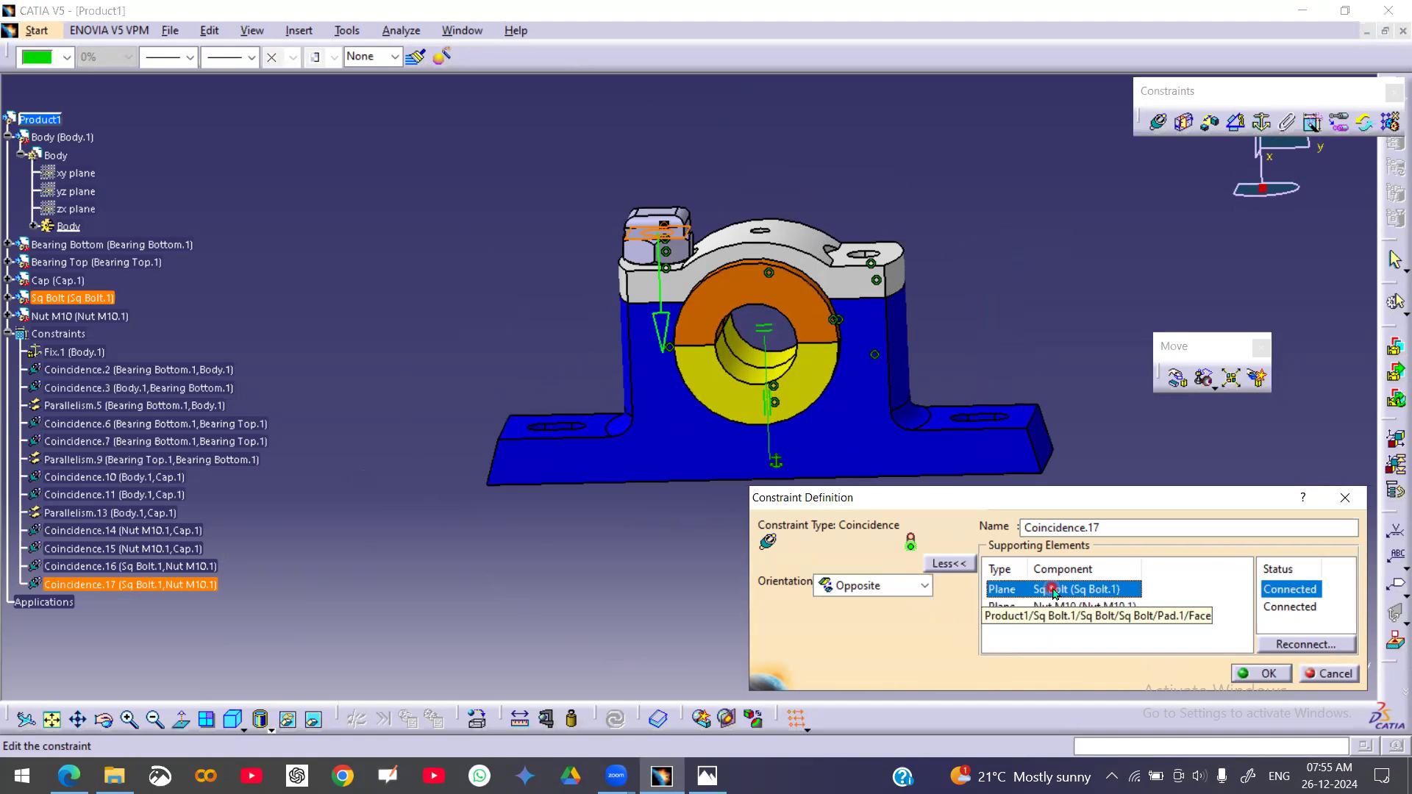
middle_drag(660, 575, 713, 290)
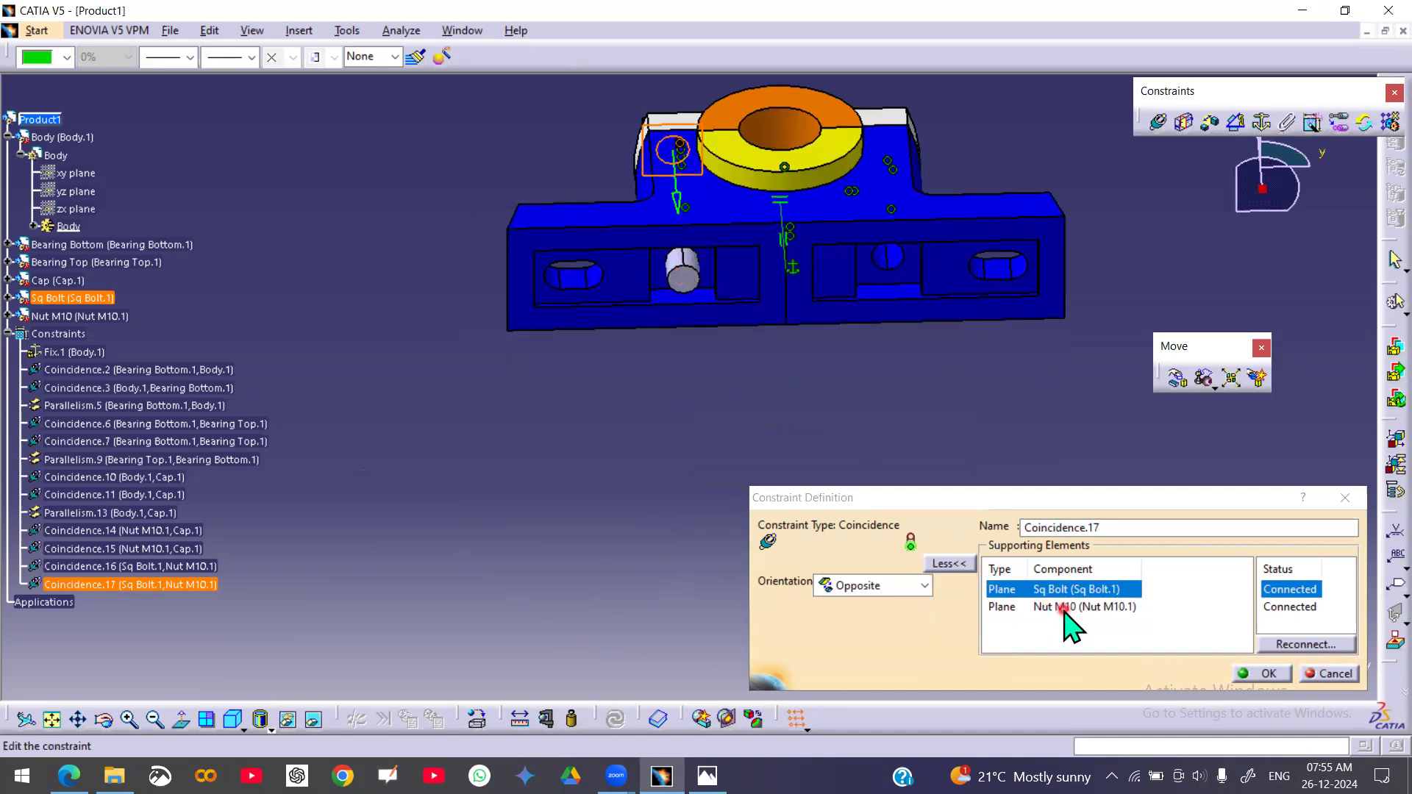
click(1309, 645)
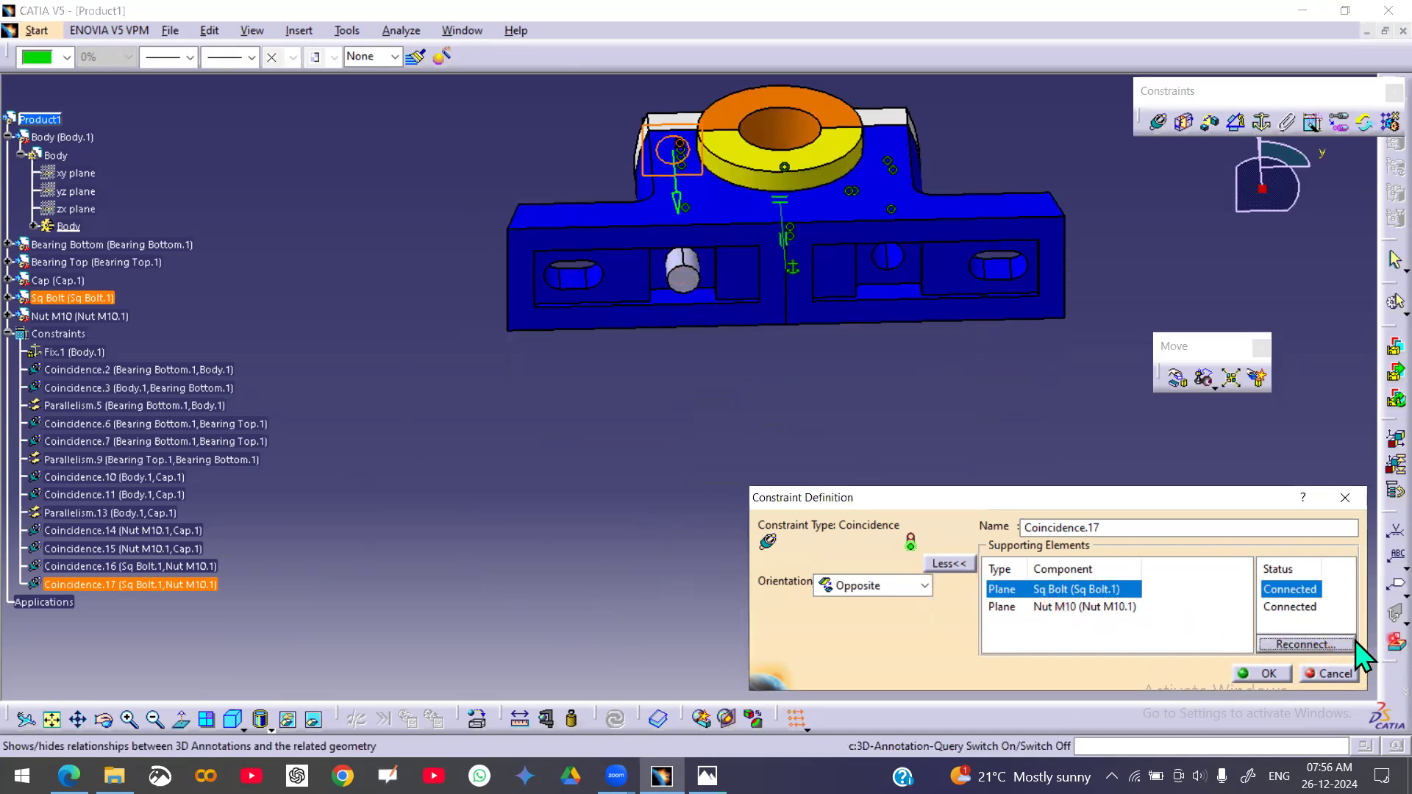
click(698, 283)
click(1299, 645)
click(1272, 673)
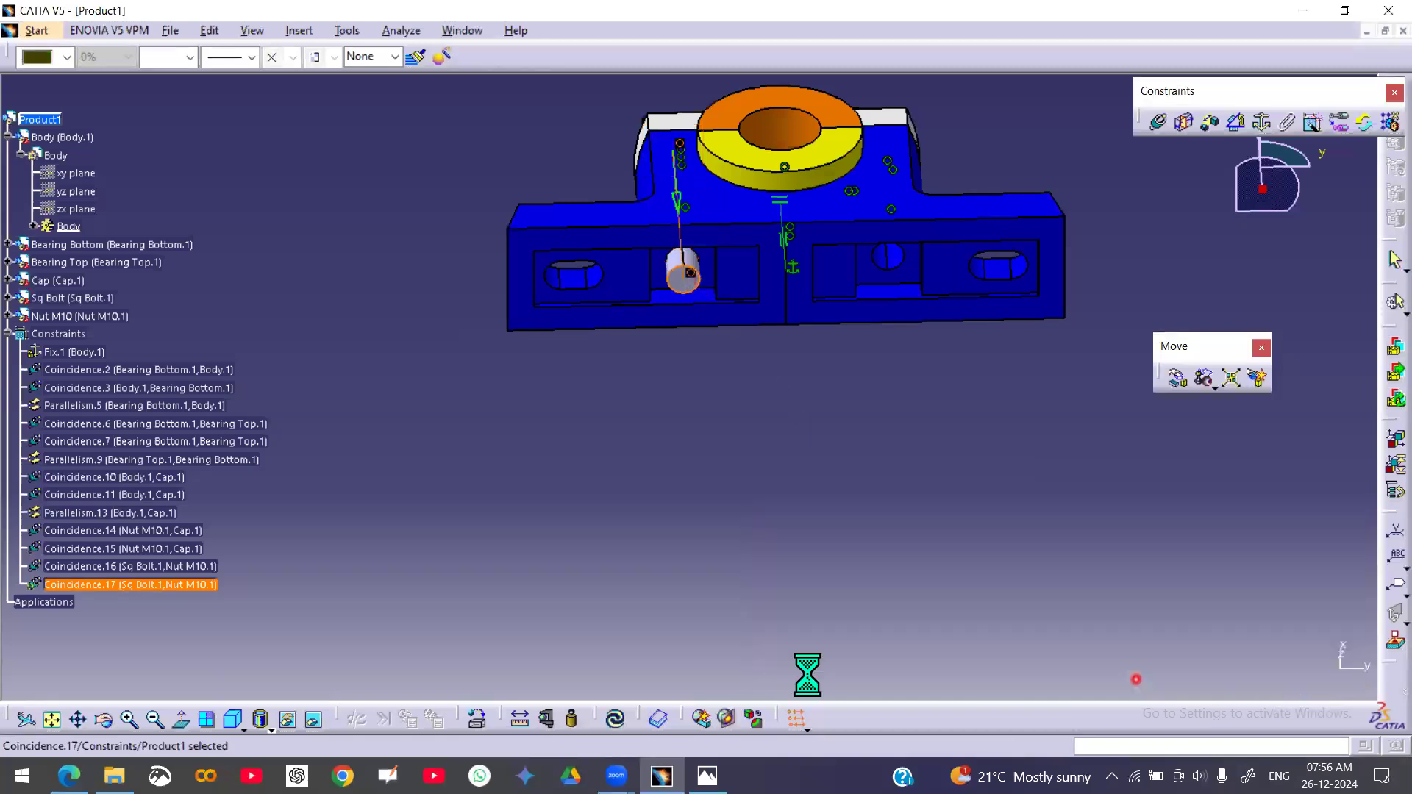
click(615, 718)
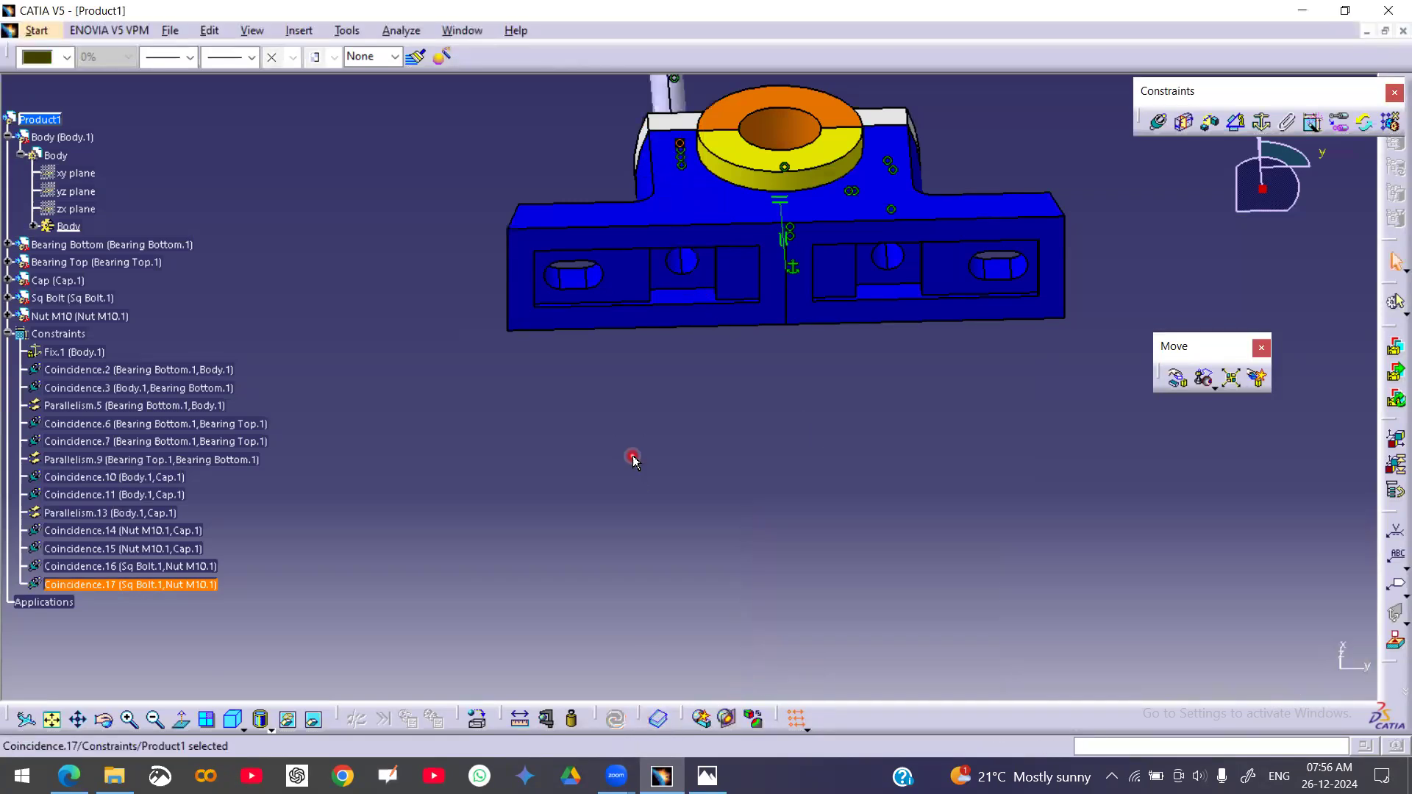
middle_drag(687, 378, 699, 495)
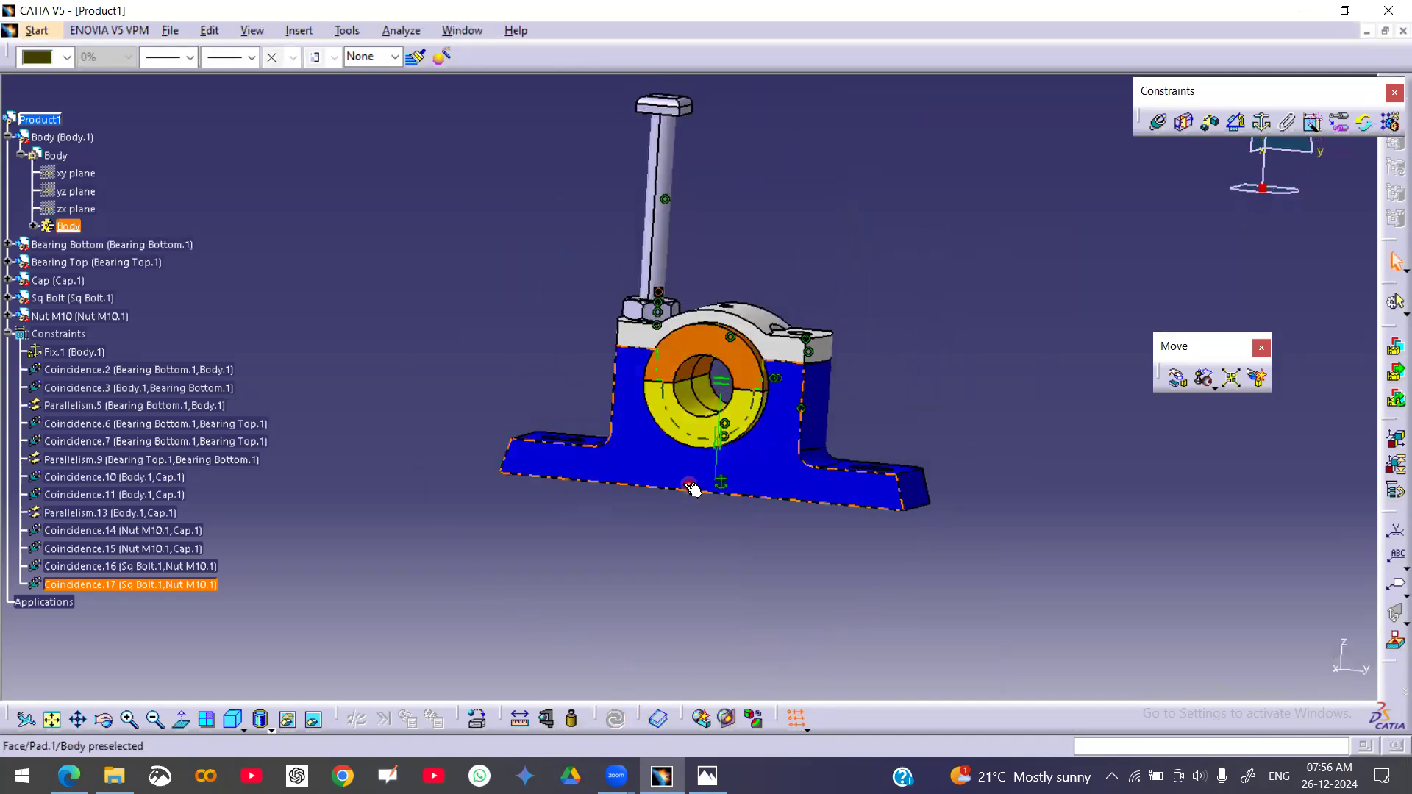
click(593, 542)
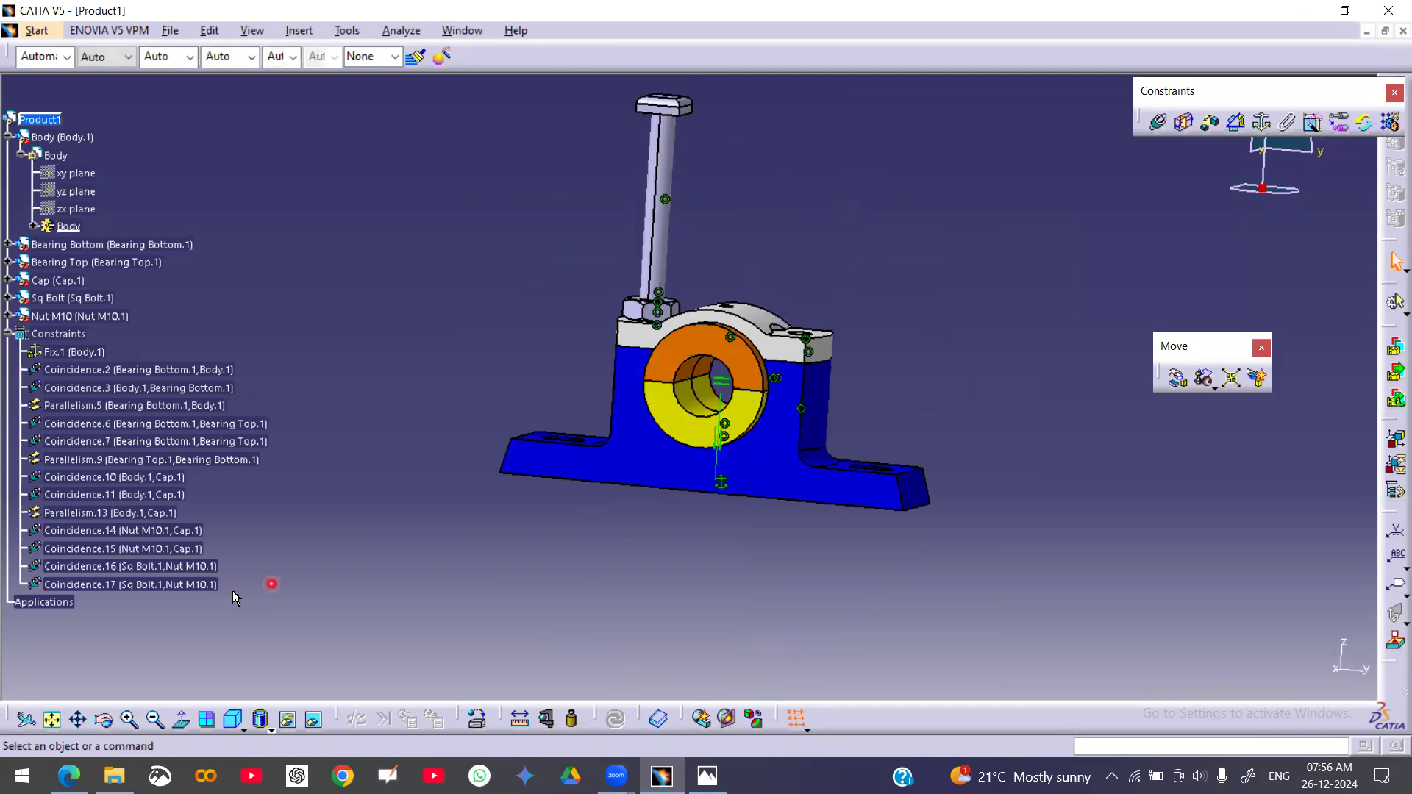
- Flip the coincidence between the bolt shank's end face and Nut M10 to orientation Same and update the assembly
double_click(176, 584)
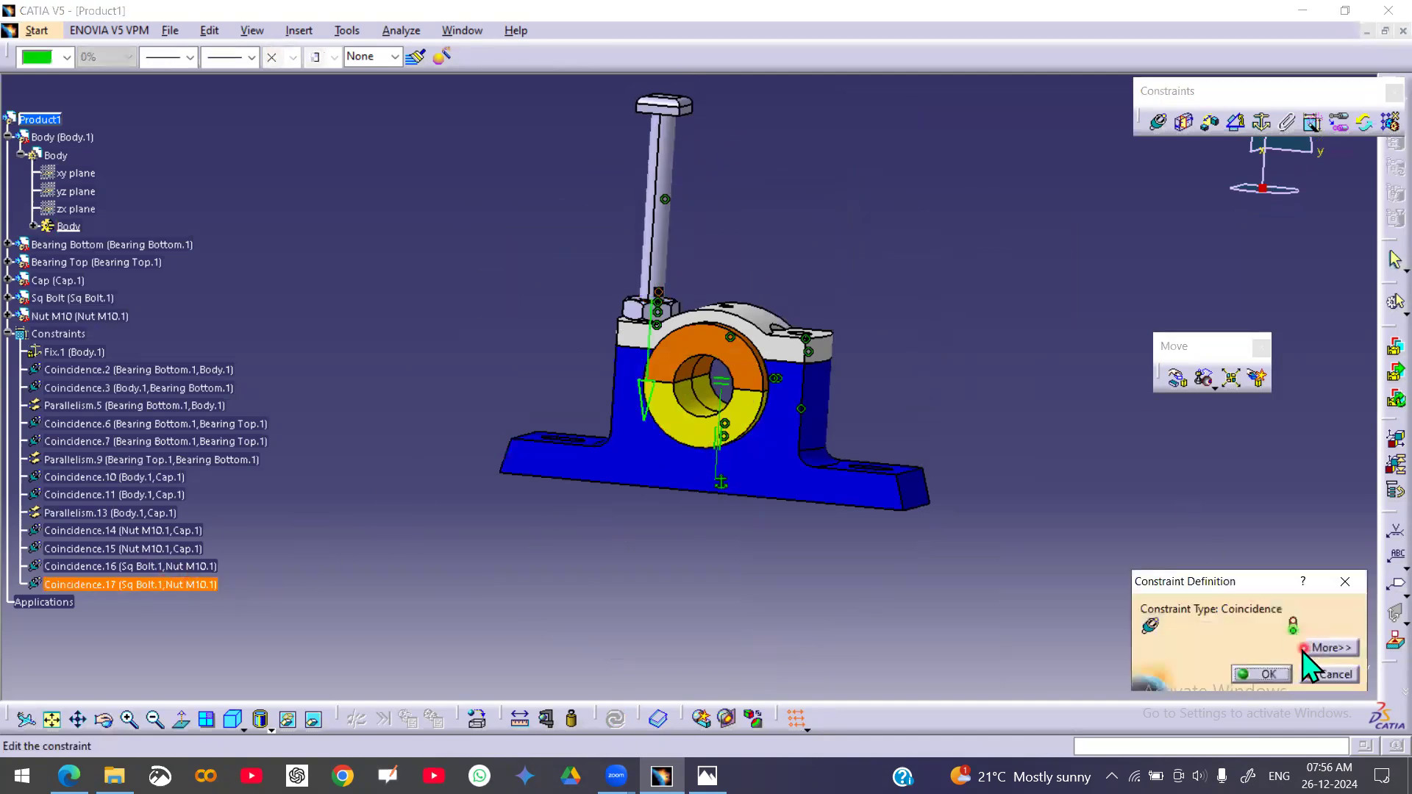
middle_drag(542, 555, 568, 614)
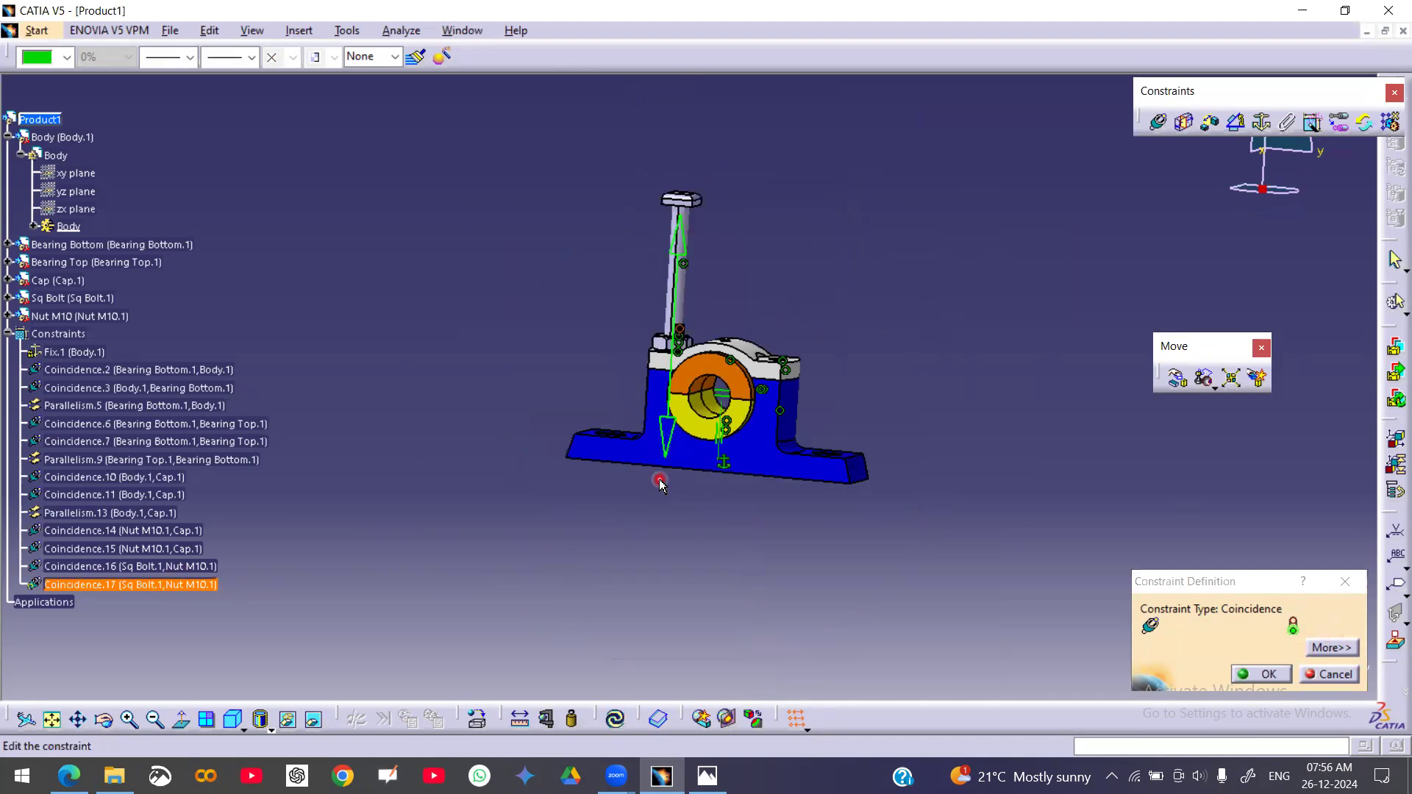
click(1265, 674)
click(614, 717)
middle_drag(641, 562, 726, 228)
middle_drag(710, 386, 648, 189)
mouse_move(806, 450)
middle_down()
mouse_move(794, 490)
mouse_move(822, 466)
middle_up()
- Reconnect the Sq Bolt side of the bolt-nut face coincidence to the square head's shank-side face
double_click(174, 584)
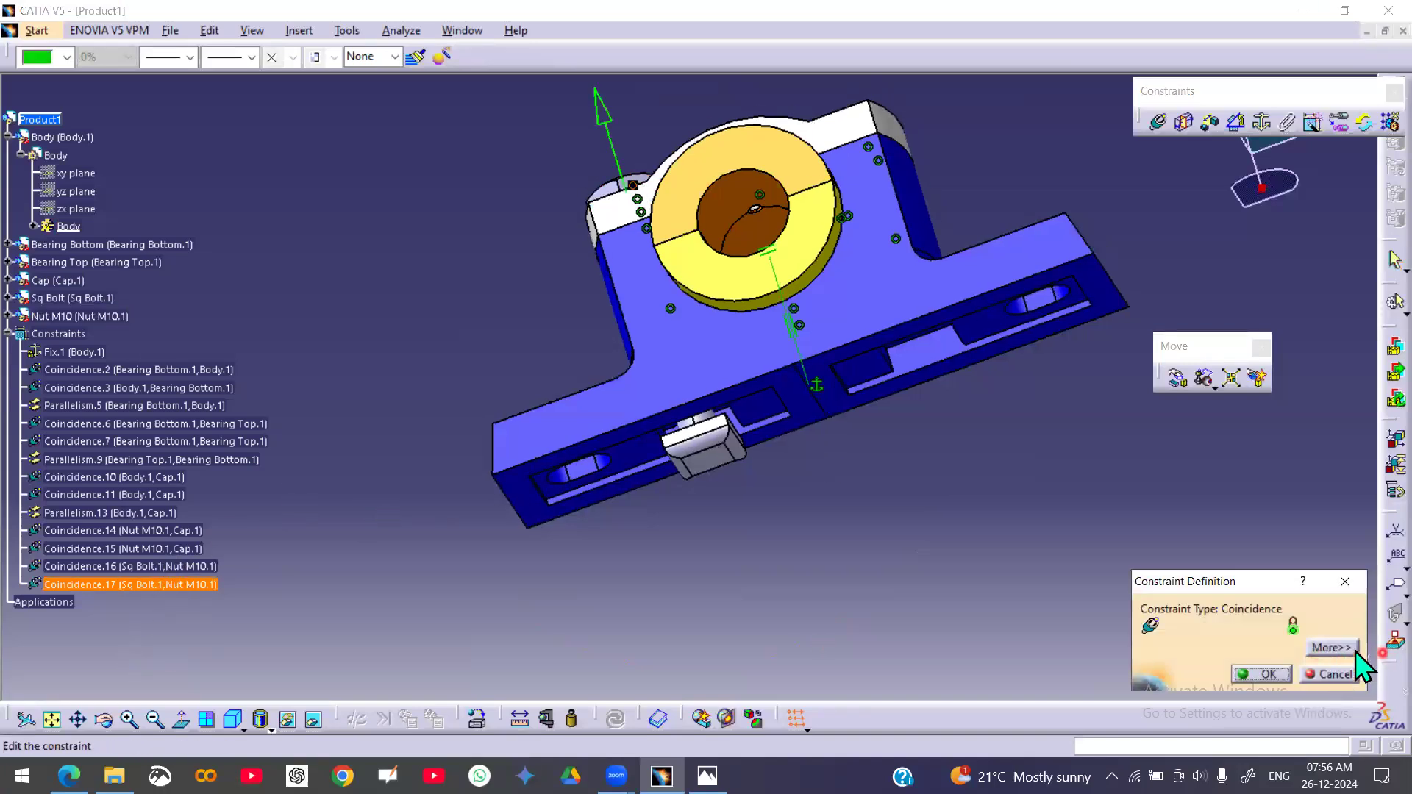
click(1329, 647)
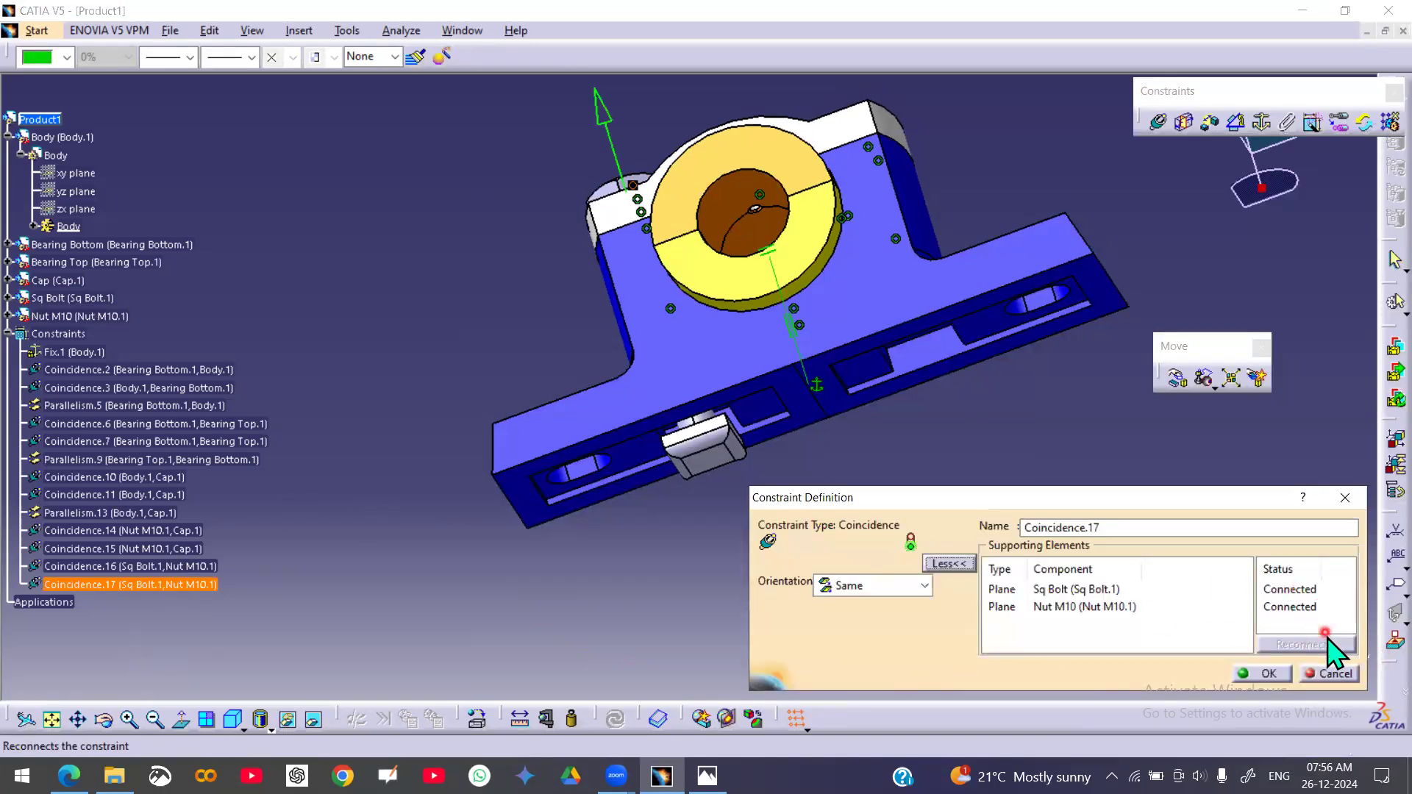
click(1075, 589)
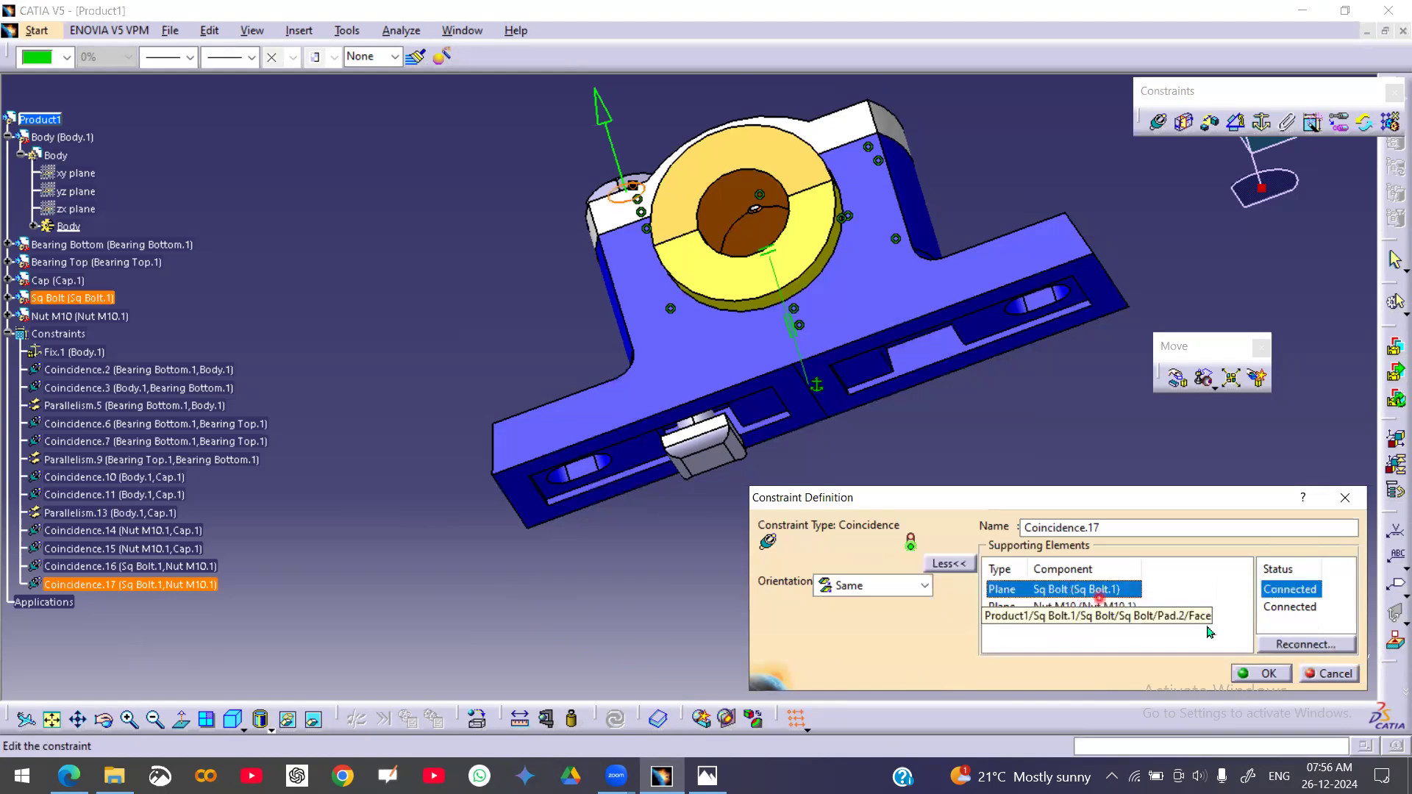
click(1302, 645)
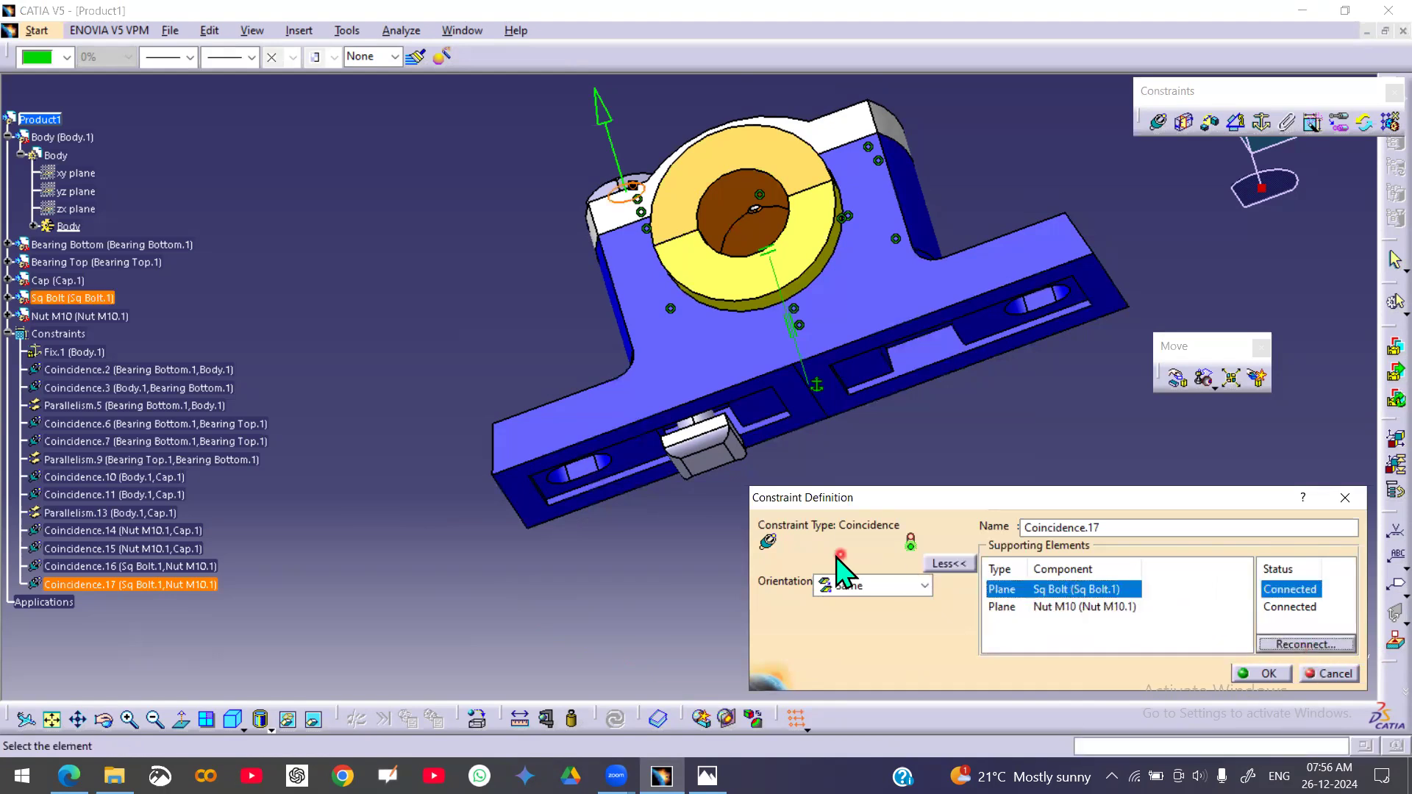
middle_drag(621, 520, 758, 254)
middle_drag(741, 309, 295, 416)
middle_drag(801, 322, 971, 173)
click(862, 302)
middle_drag(920, 172, 847, 358)
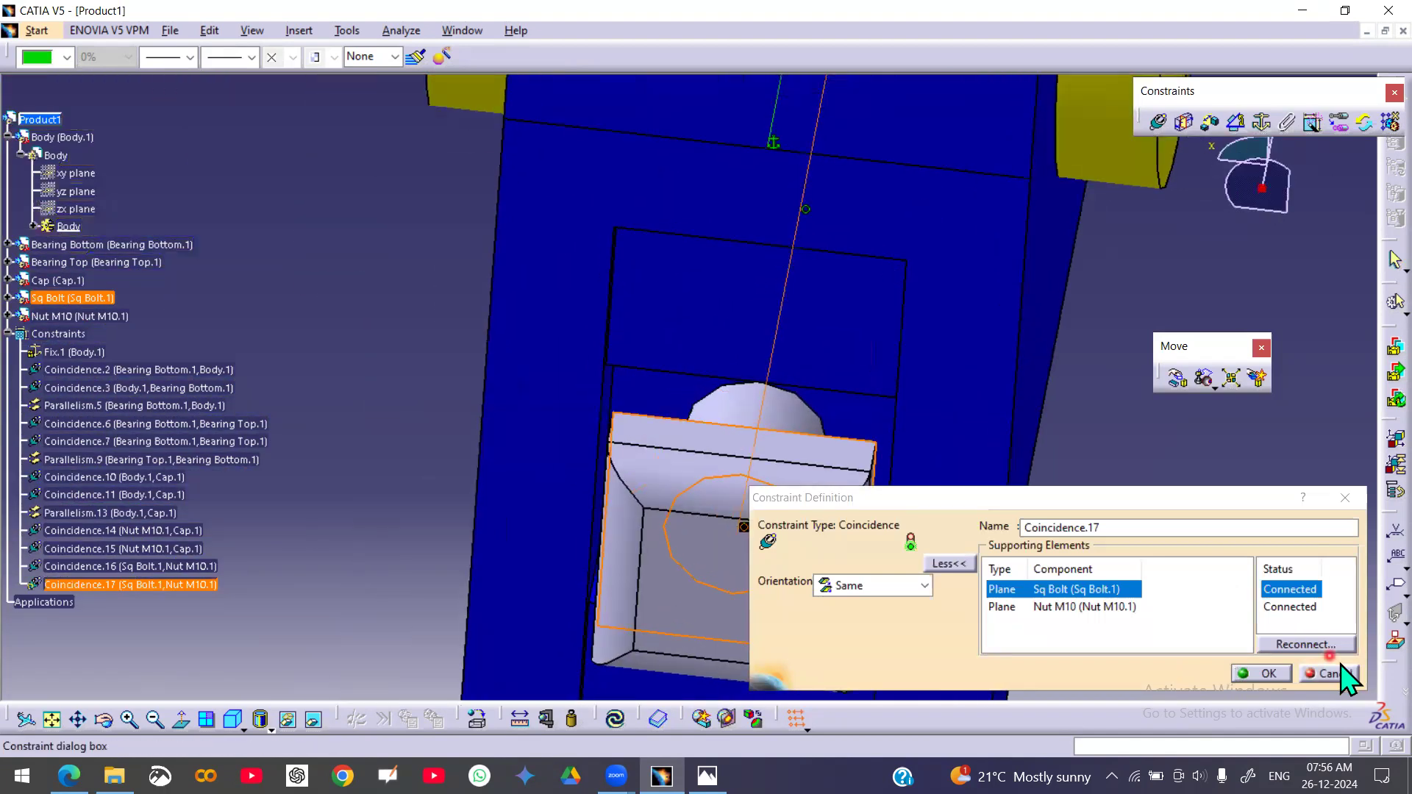
- Reconnect the Nut M10 side of the coincidence to the Body's recess face under the base and update the assembly
click(1291, 607)
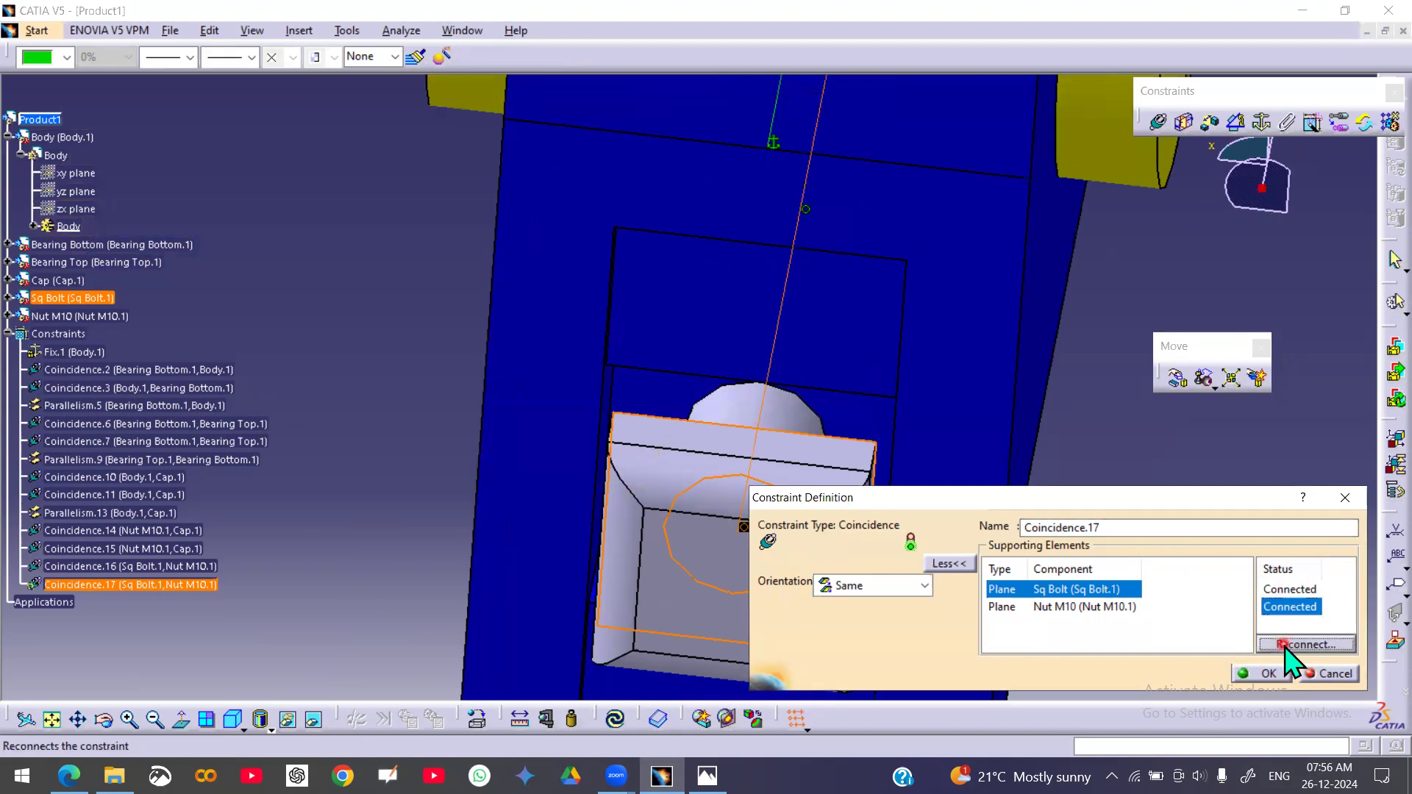
click(1088, 607)
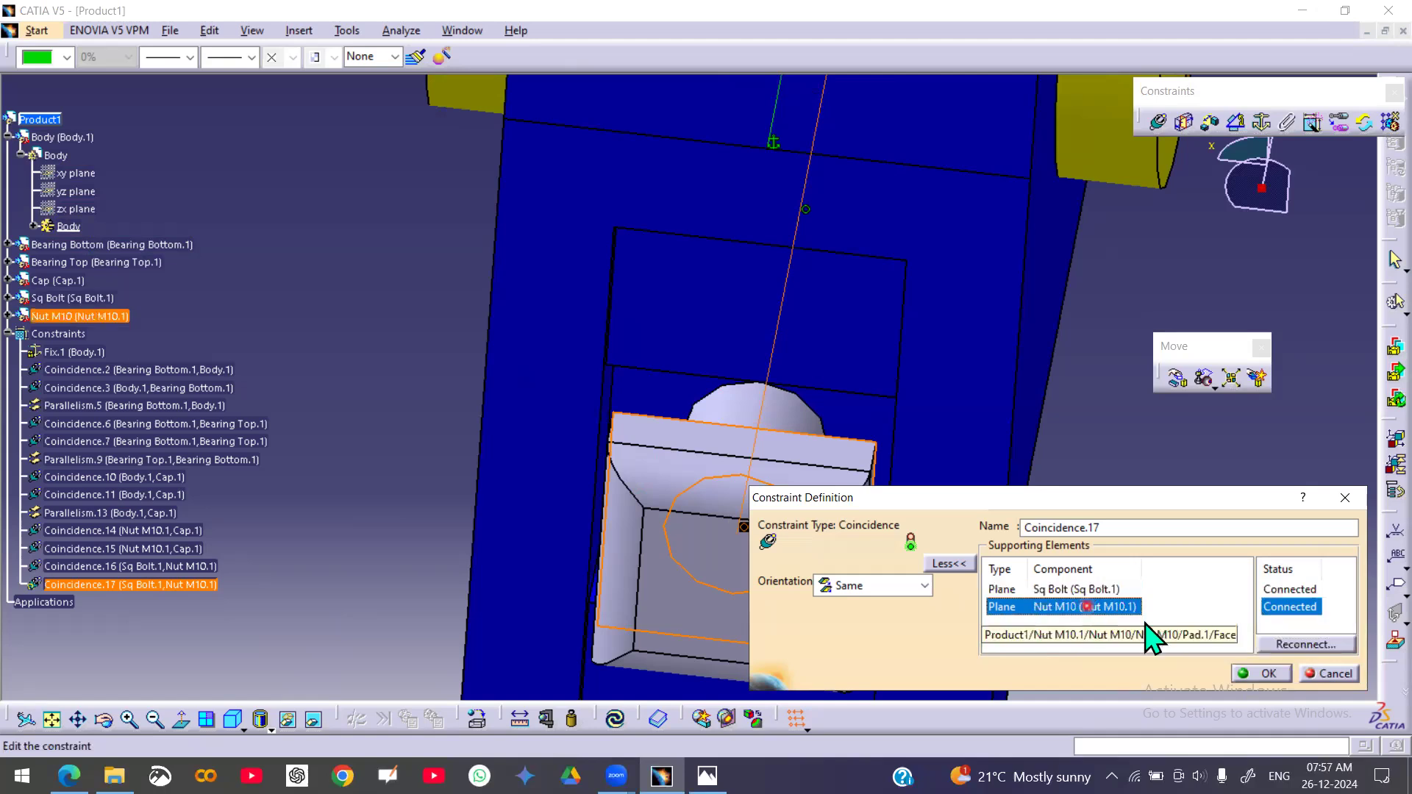
click(1291, 648)
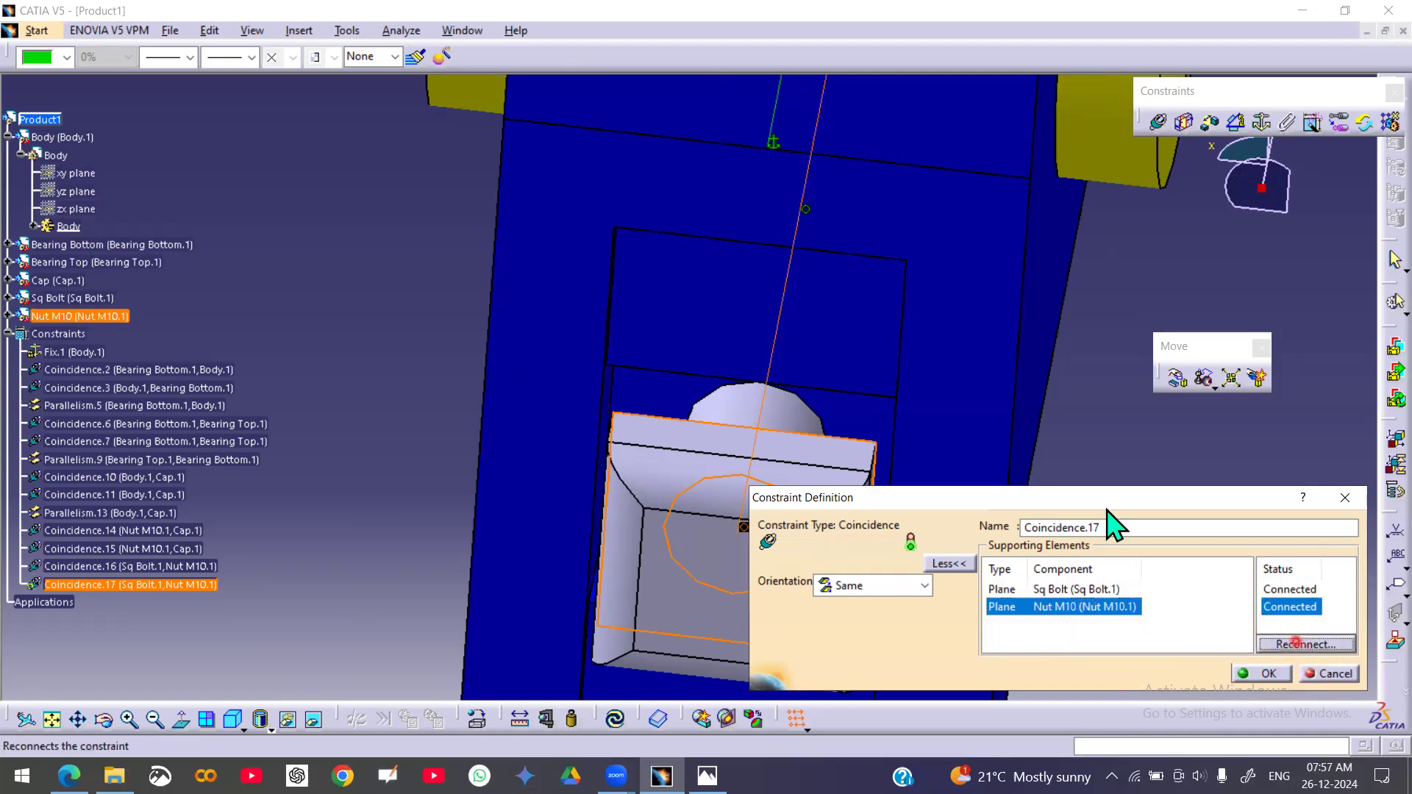
click(830, 328)
click(1259, 674)
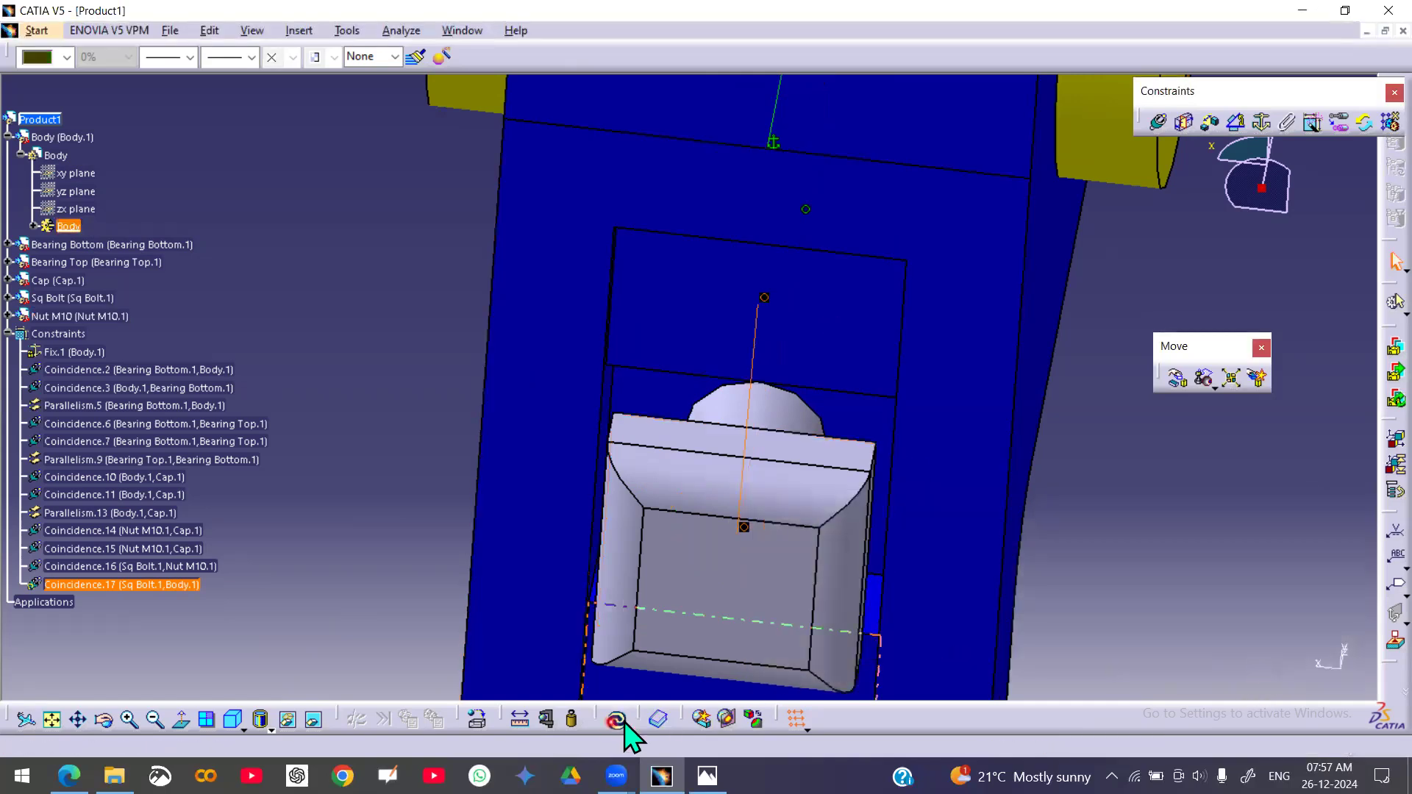
click(624, 723)
middle_drag(715, 404, 1013, 486)
click(1014, 486)
- Reverse the direction of the face coincidence between the Sq Bolt's head and the Body and update the assembly
double_click(156, 586)
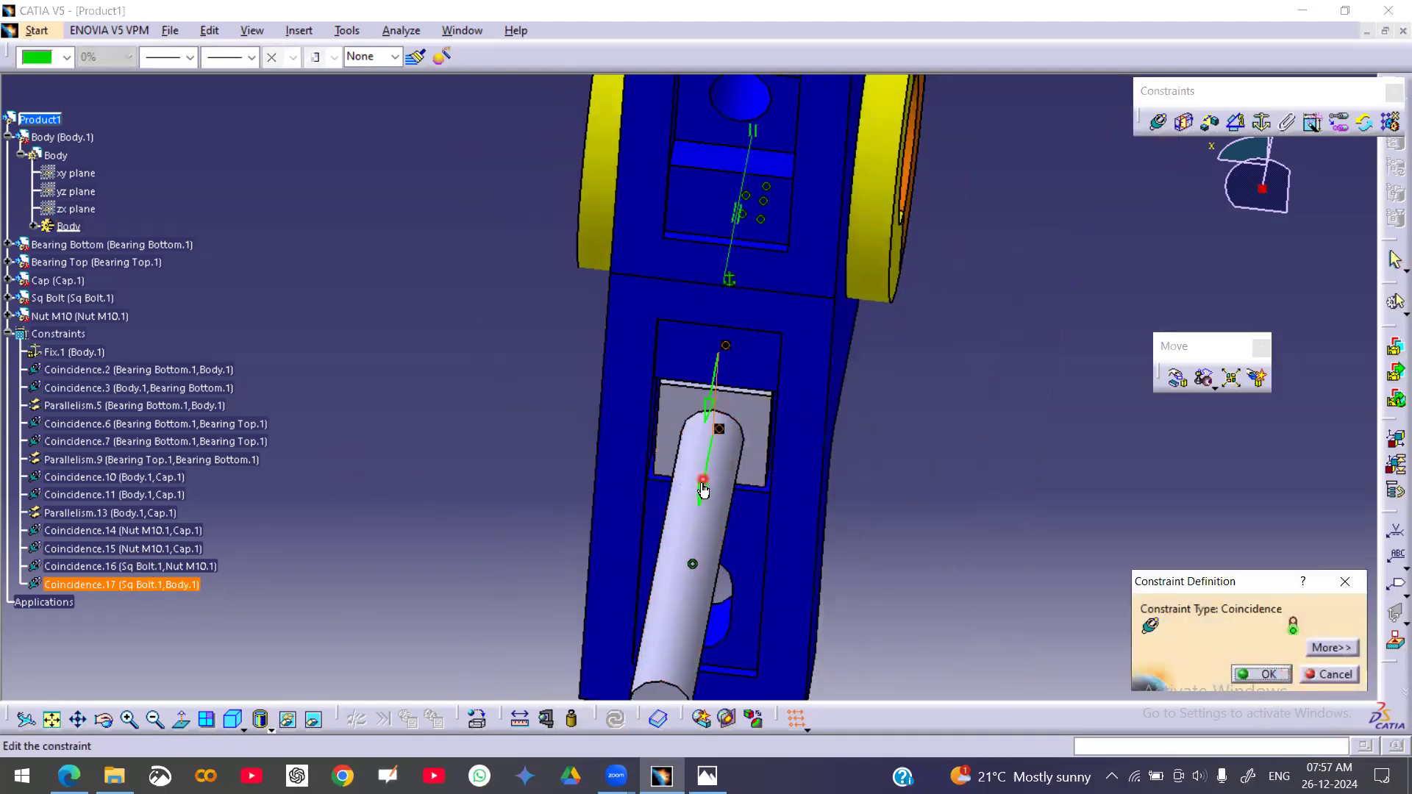
click(702, 491)
click(1262, 675)
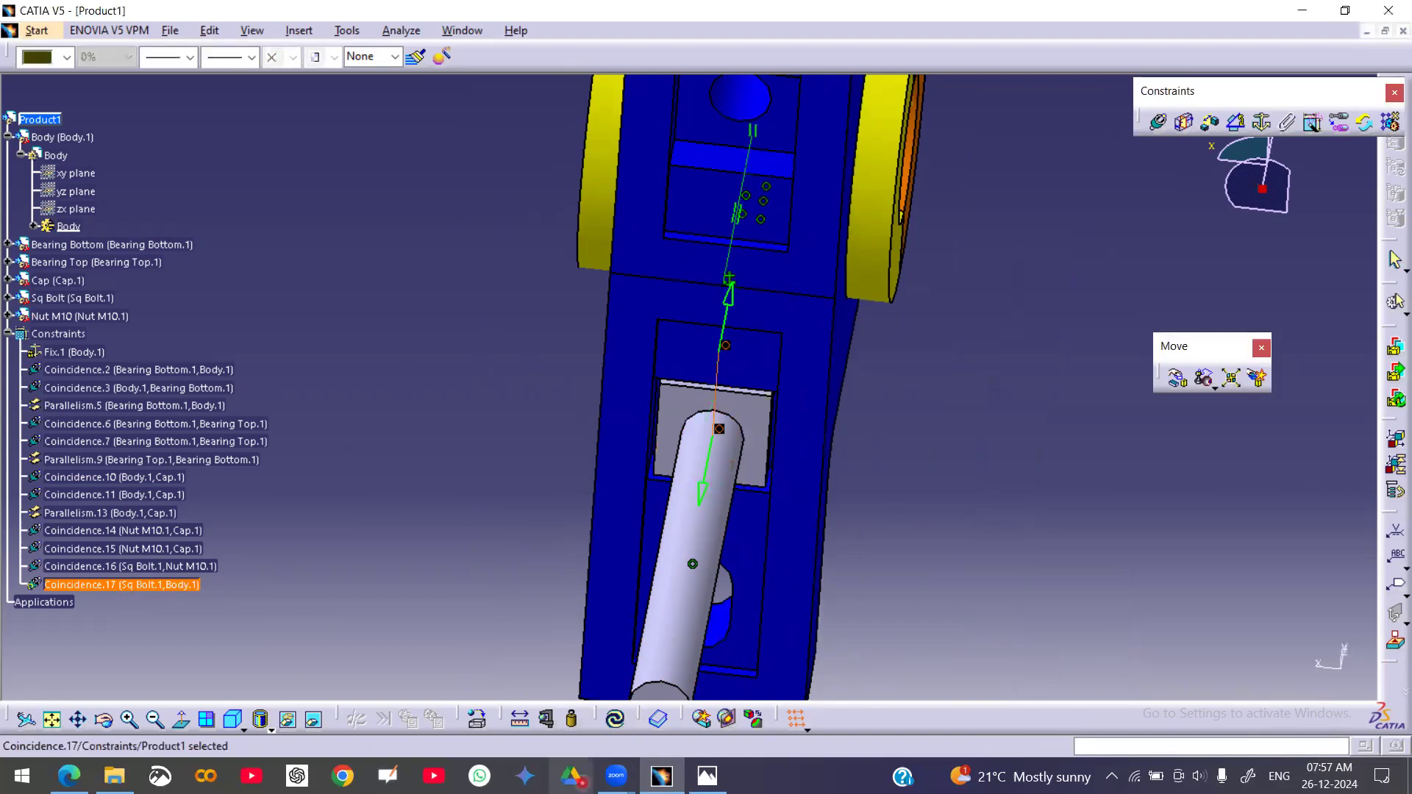
click(616, 719)
click(877, 492)
middle_drag(719, 450, 729, 560)
middle_drag(778, 265, 1031, 438)
middle_drag(804, 412, 813, 129)
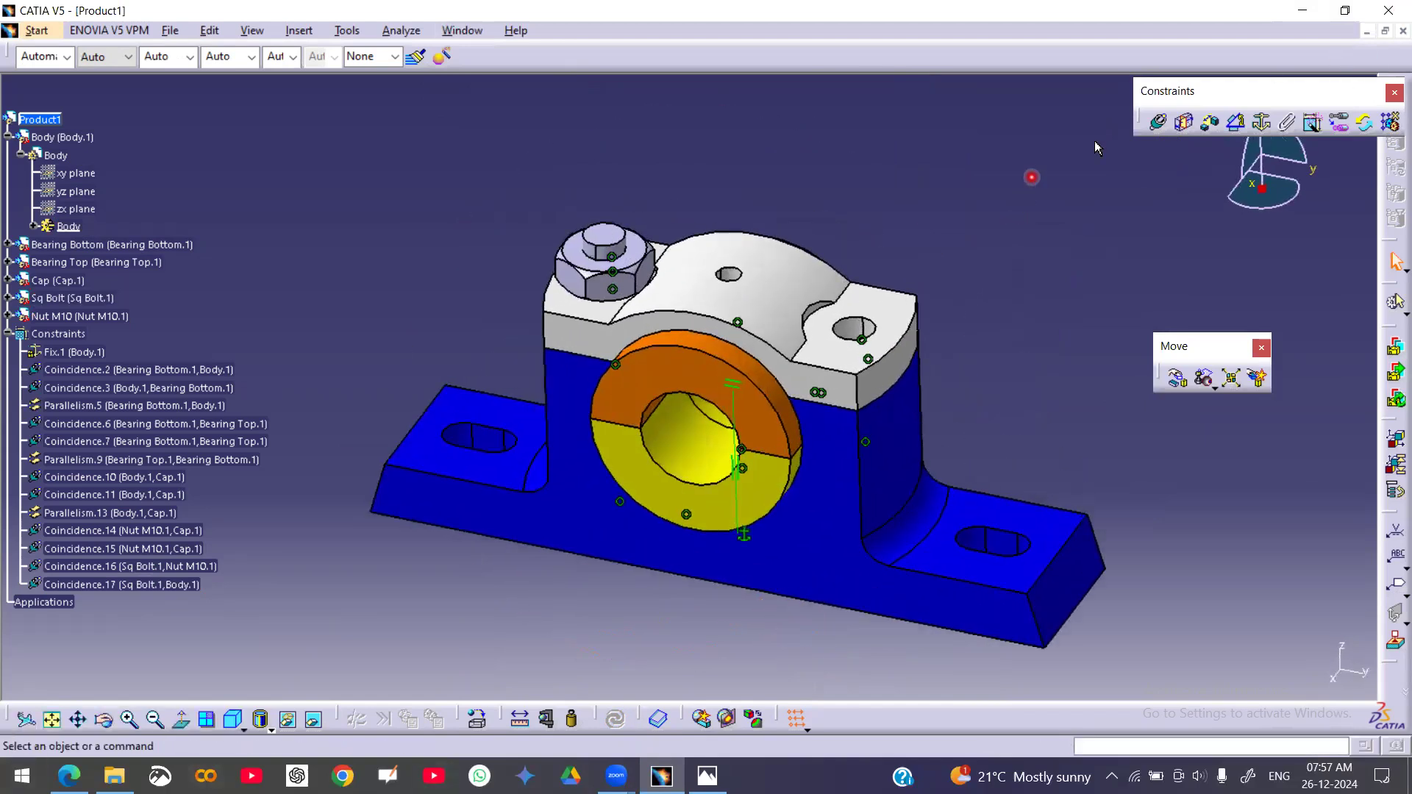
- Collapse the constraints list and insert another Nut M10.CATPart and Sq Bolt.CATPart into Product1 as existing components
click(53, 122)
click(10, 334)
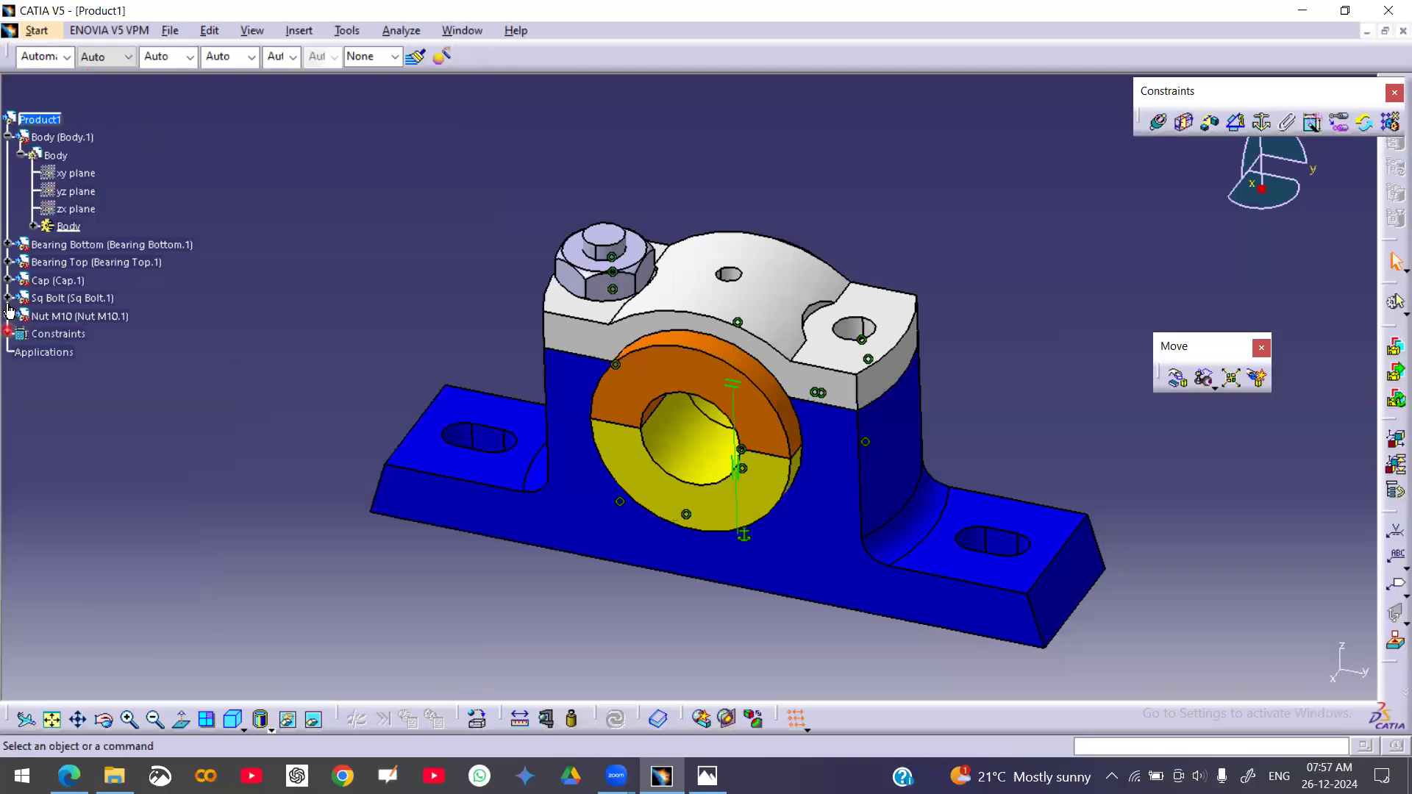
right_click(35, 119)
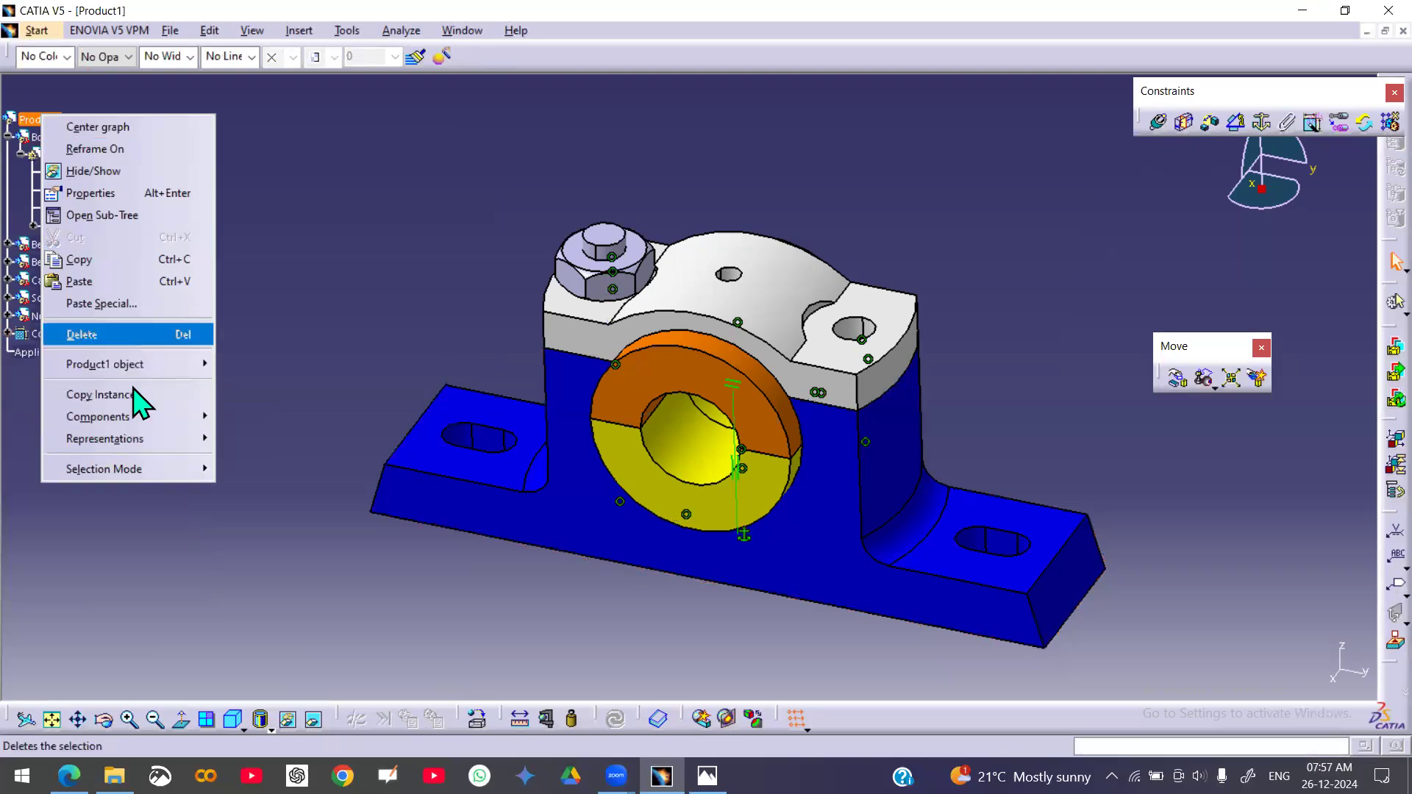
mouse_move(136, 416)
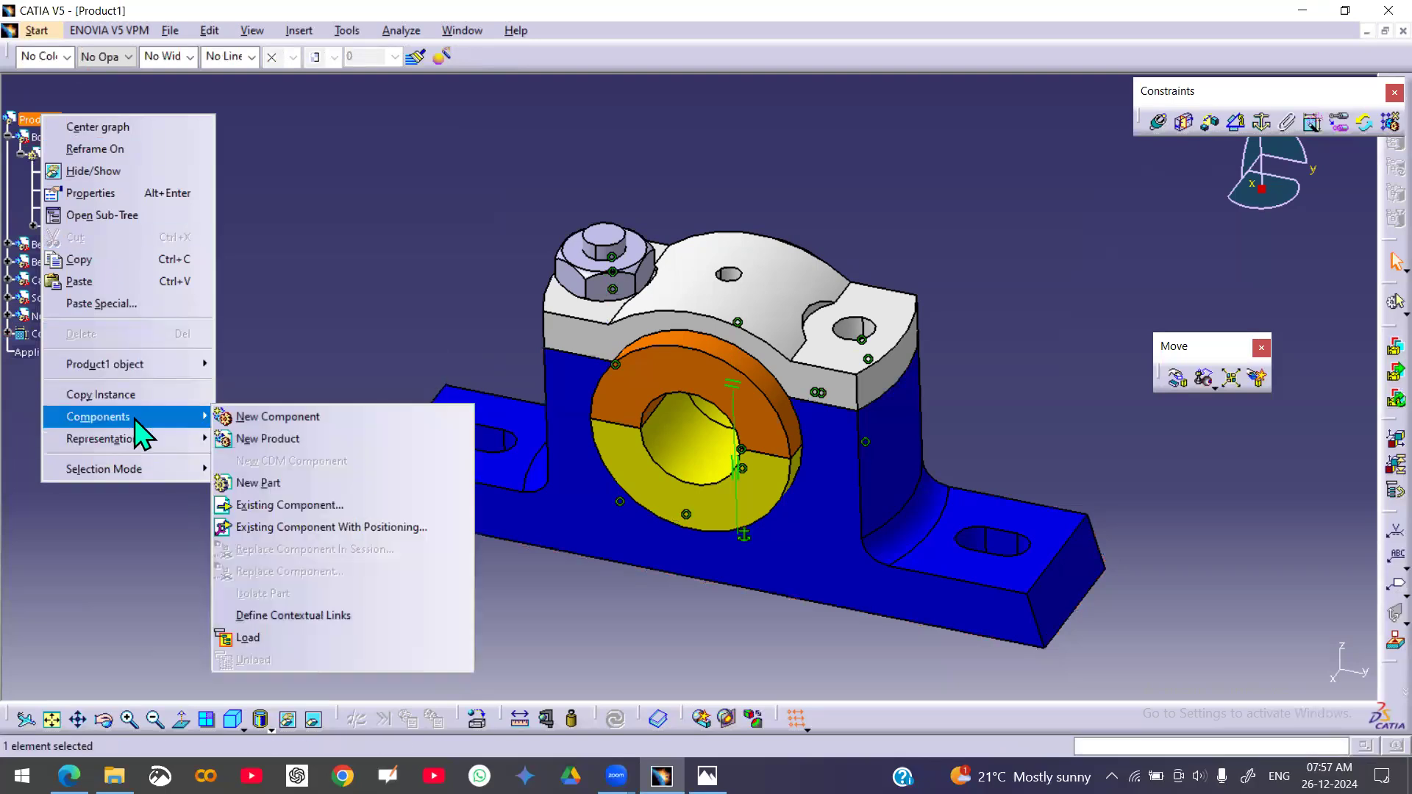
click(278, 508)
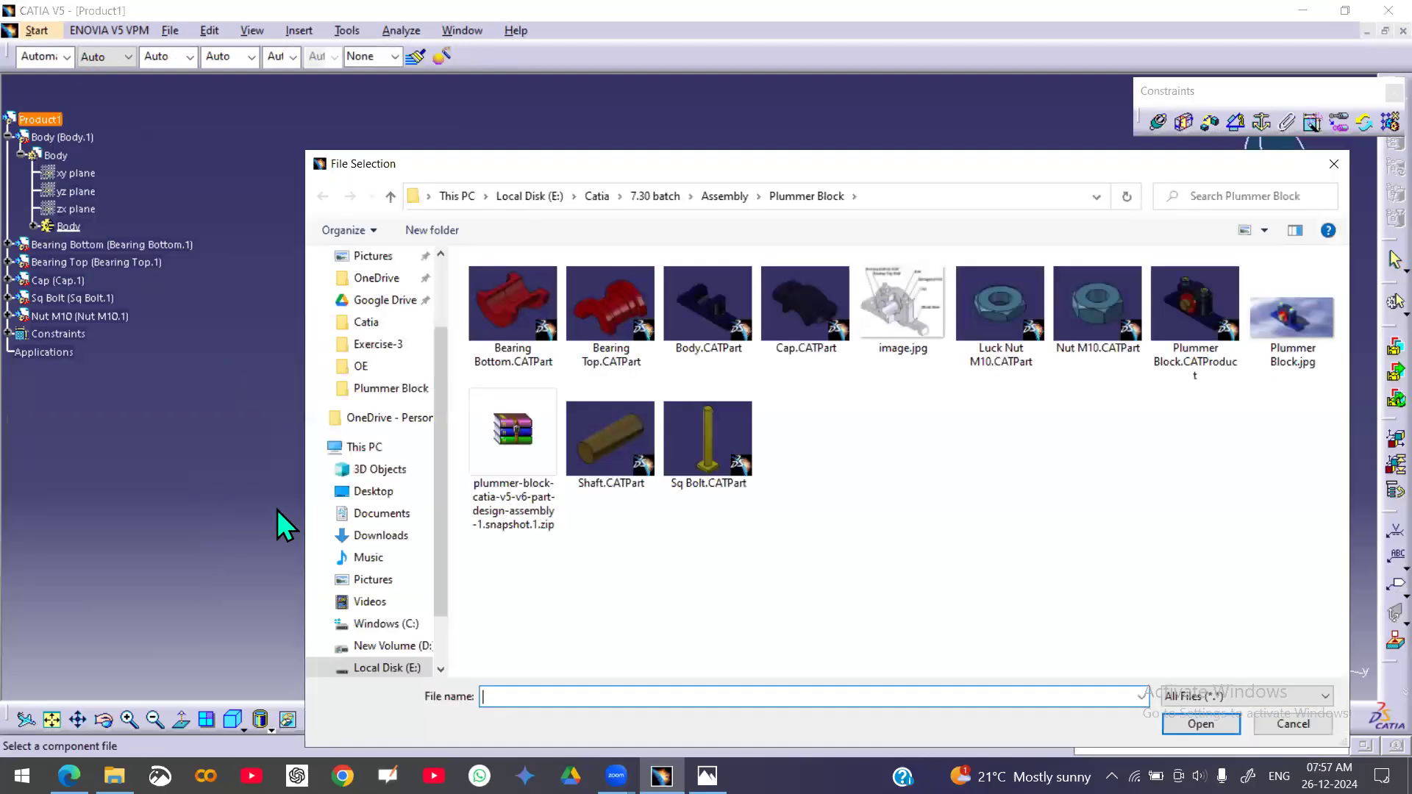
click(701, 443)
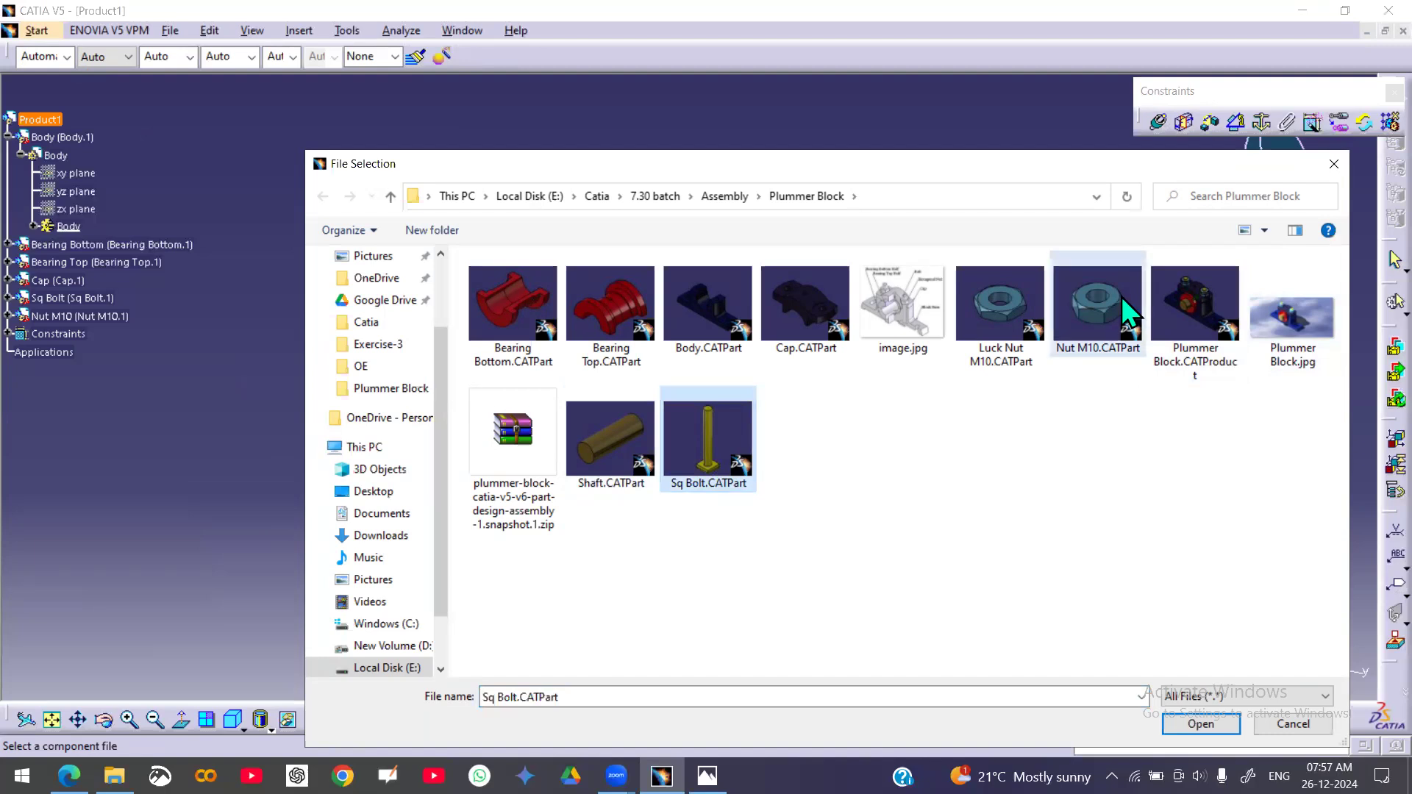
click(1201, 724)
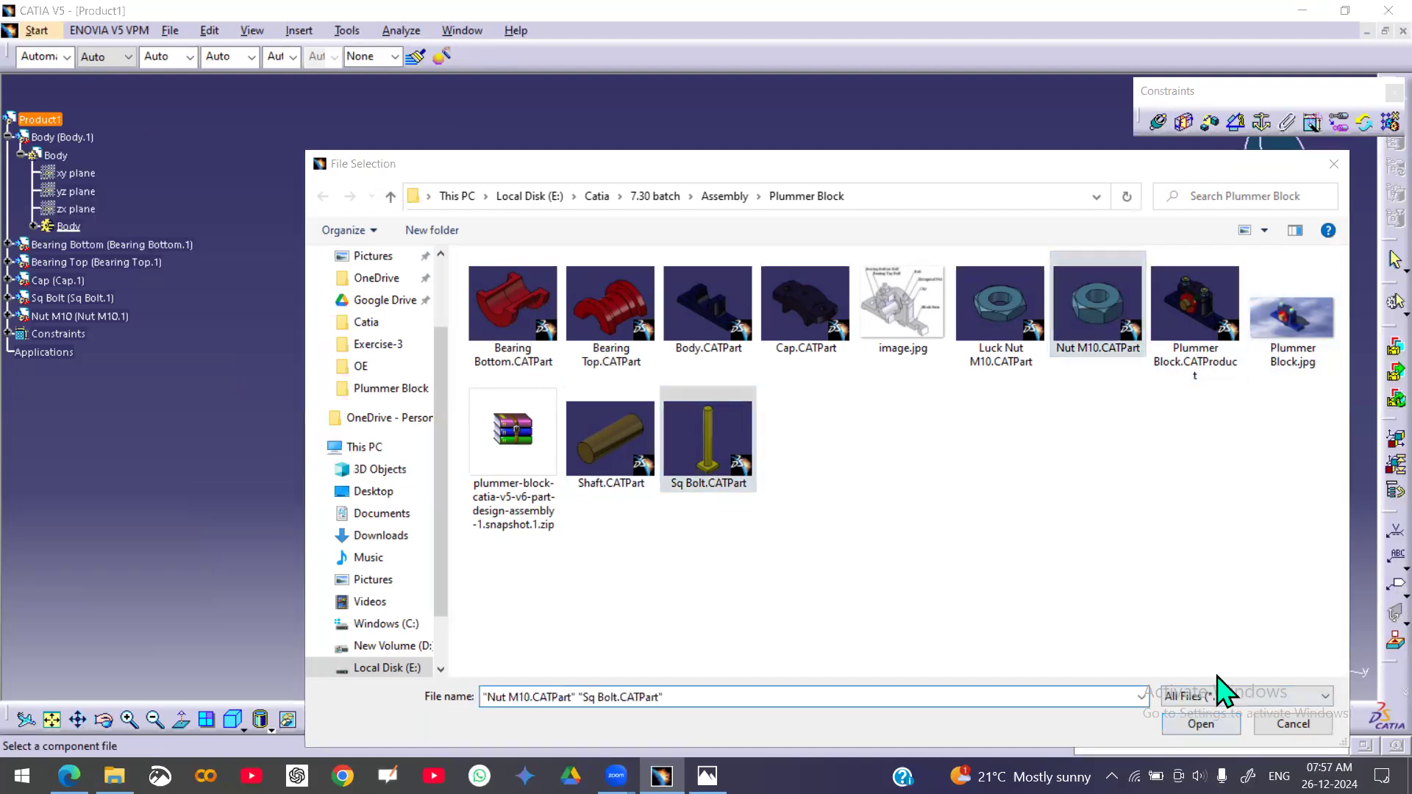
- Move the second Sq Bolt and second Nut M10 along the Y axis until both stand clear beside the block
middle_drag(965, 297, 904, 337)
click(1183, 381)
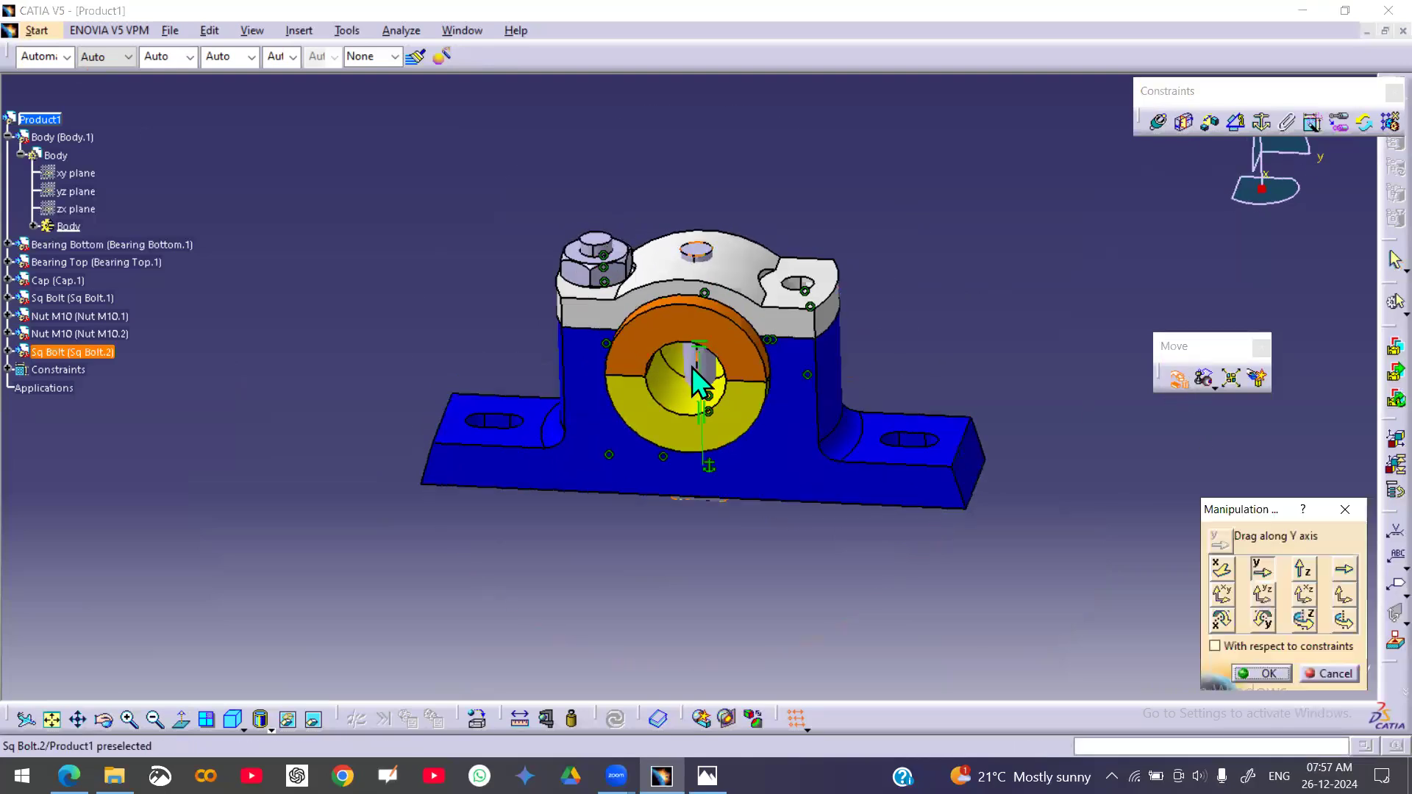
drag(725, 375, 1100, 367)
middle_drag(759, 518, 743, 478)
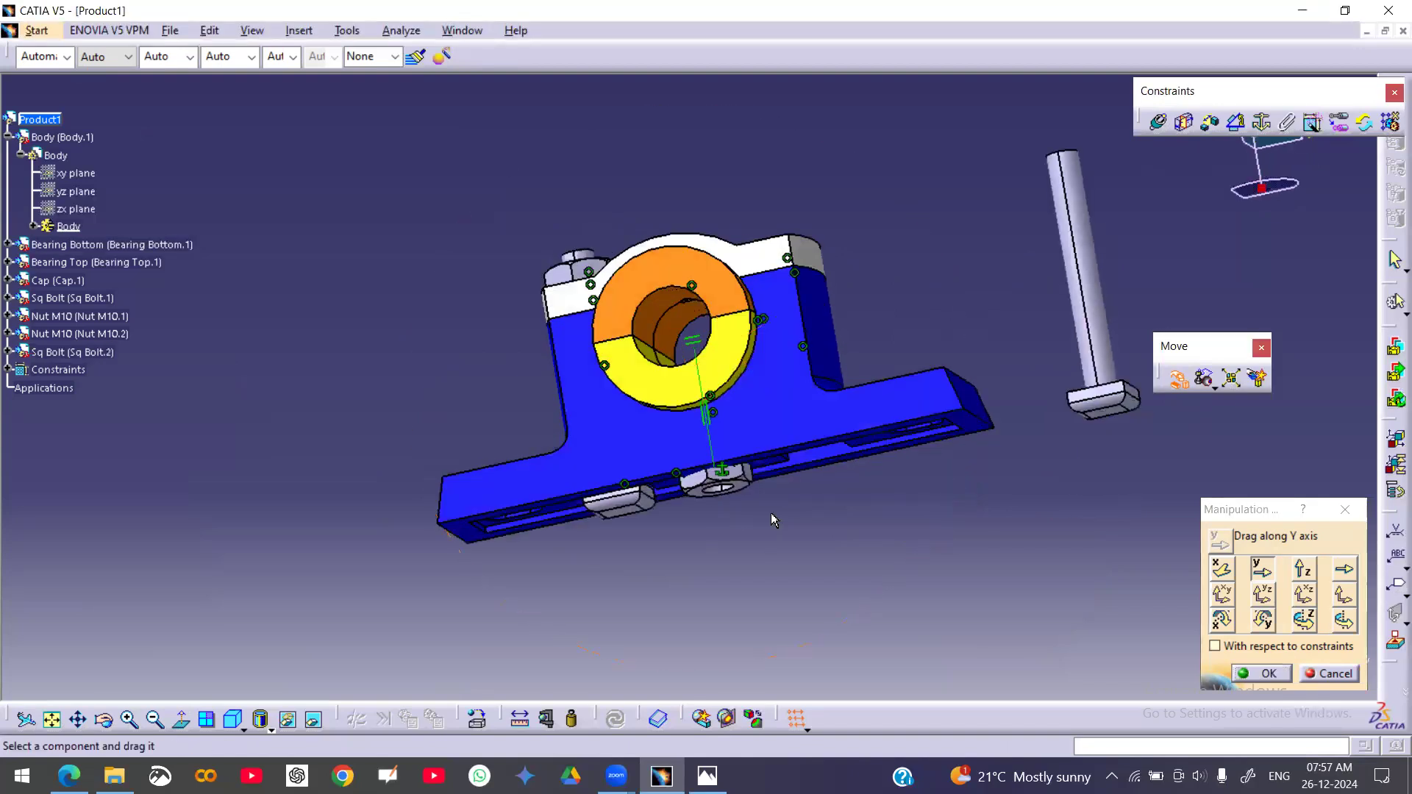
drag(924, 221, 969, 152)
middle_drag(969, 152, 757, 481)
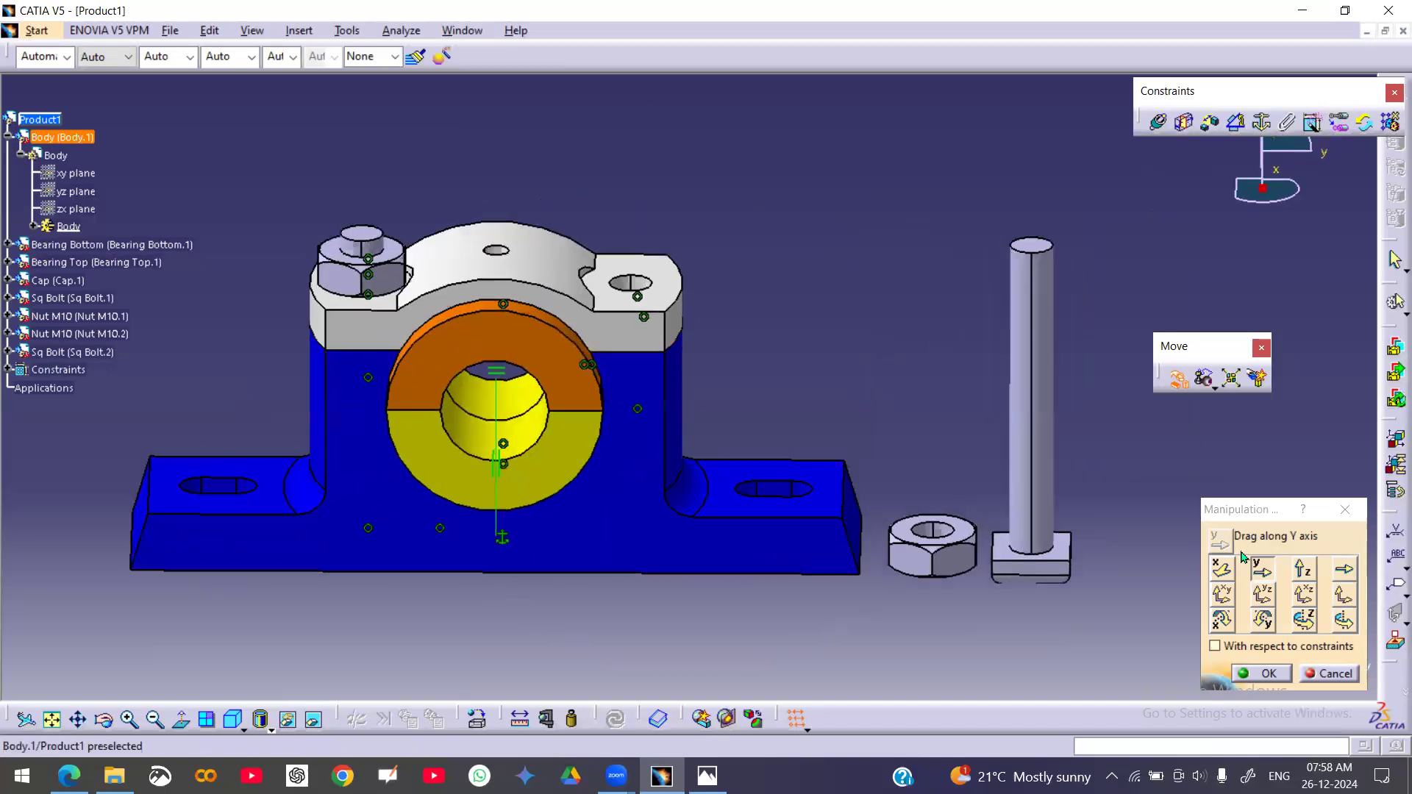
click(1256, 673)
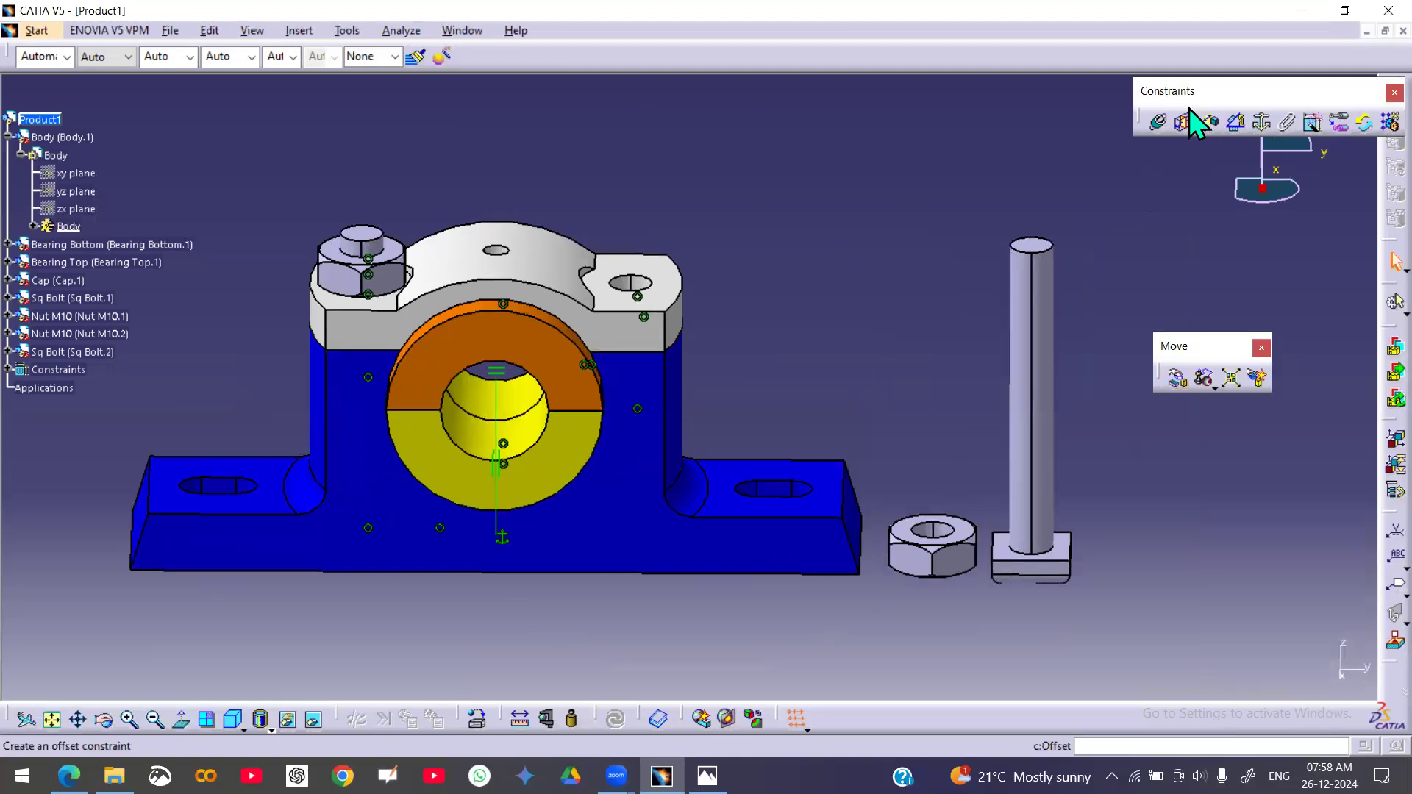
- Make the second Nut M10 coincident with the Cap's free bolt hole axis and the Cap's top mounting face, and update the assembly
click(1167, 122)
click(932, 541)
click(630, 283)
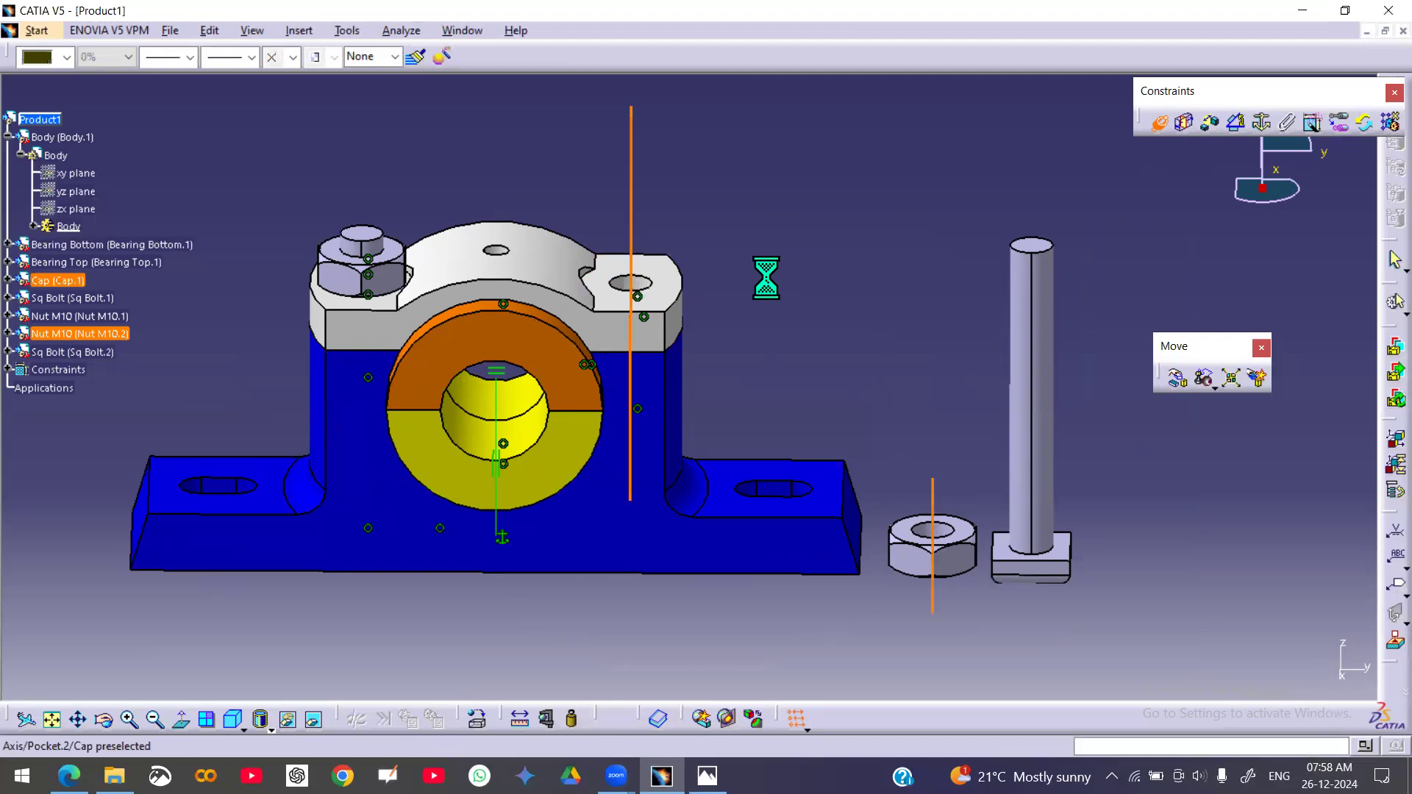
click(971, 535)
click(658, 291)
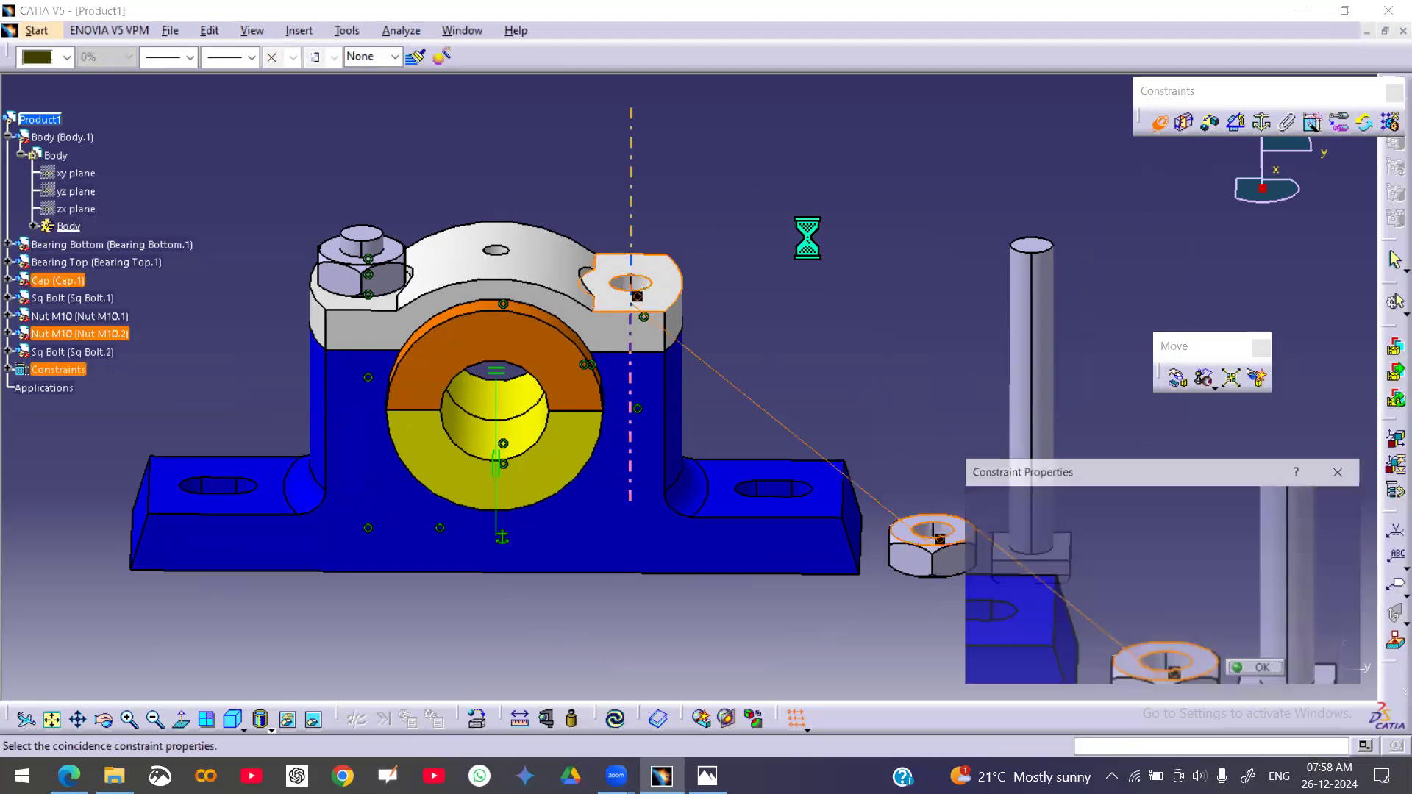
click(1266, 669)
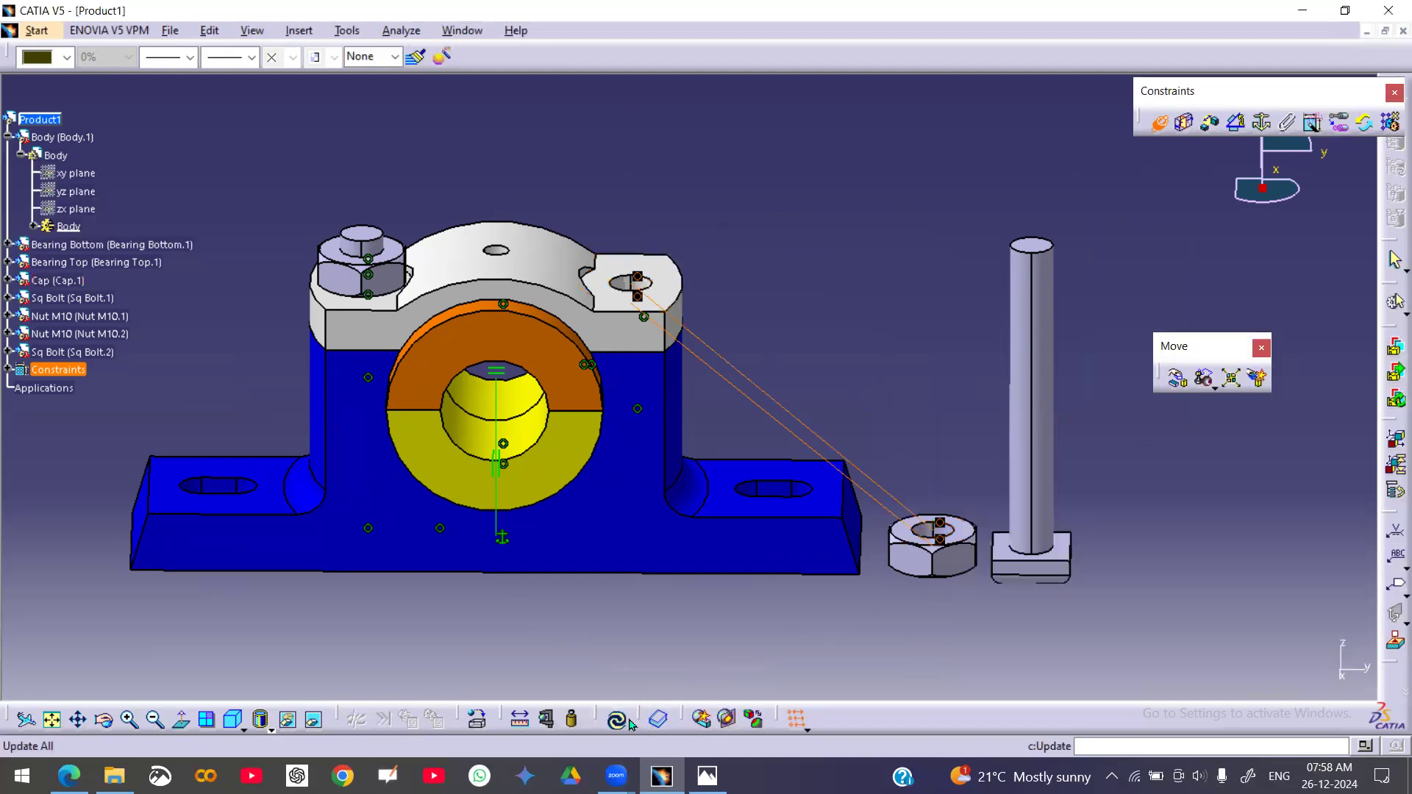
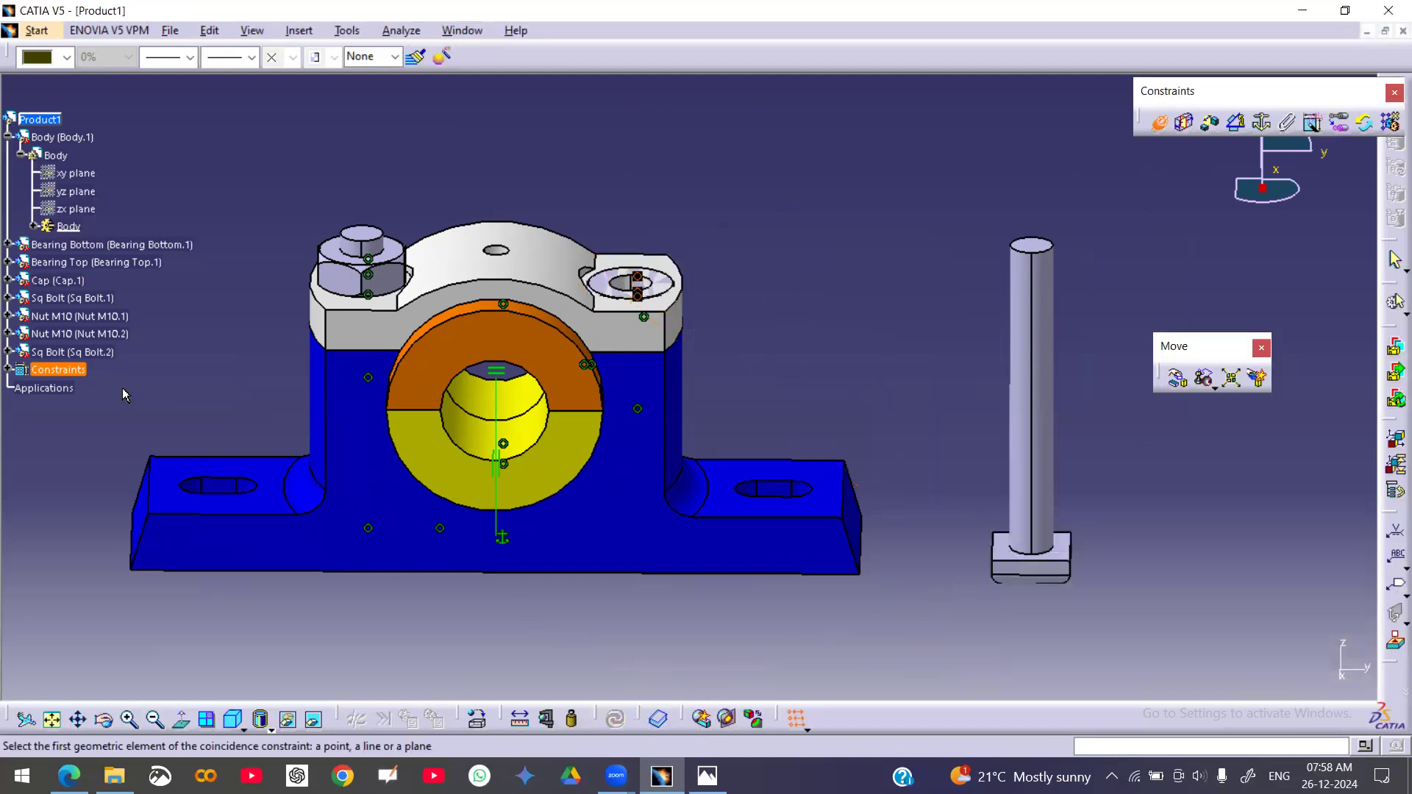
- Reverse the direction of the face coincidence between the second Nut M10 and the Cap and update the assembly
click(8, 371)
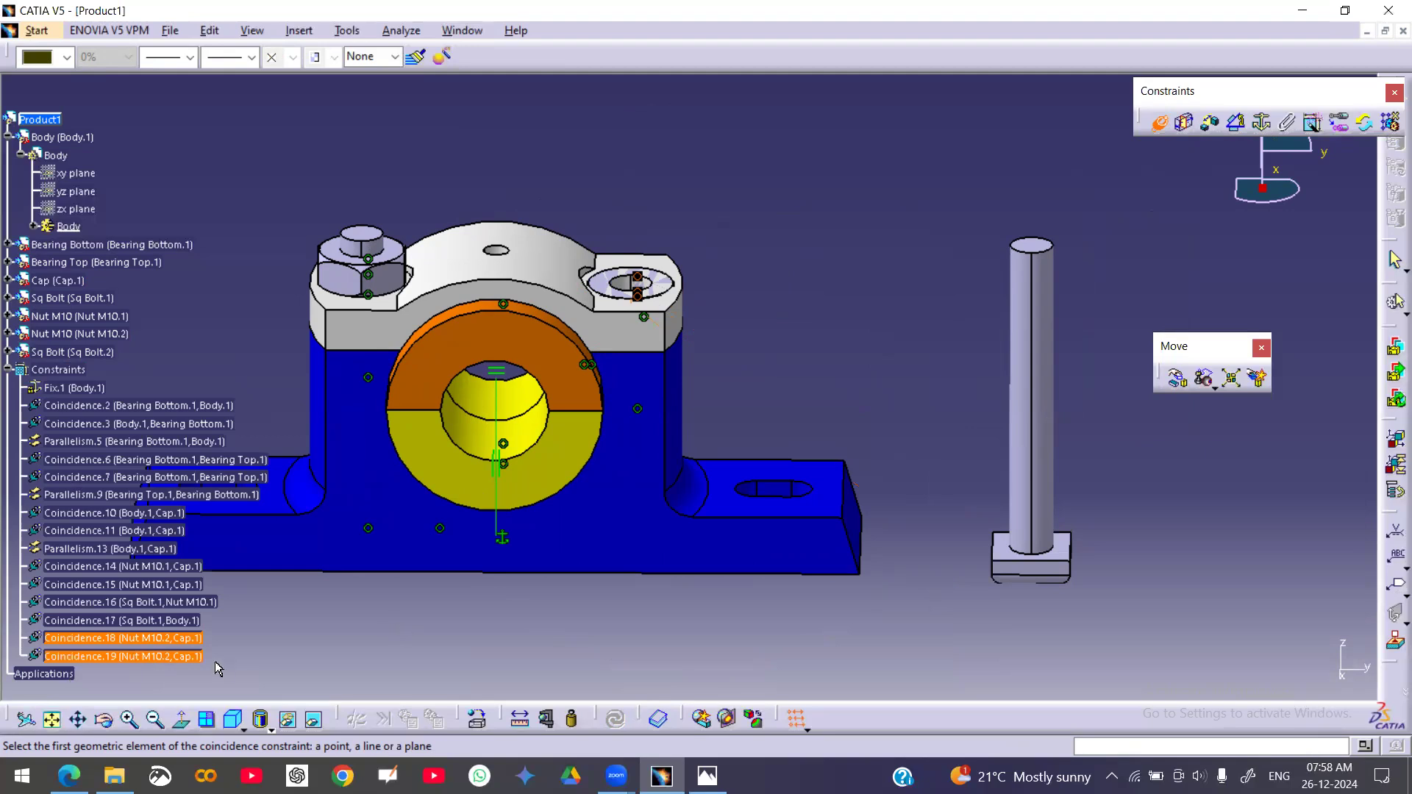
middle_drag(795, 279, 898, 293)
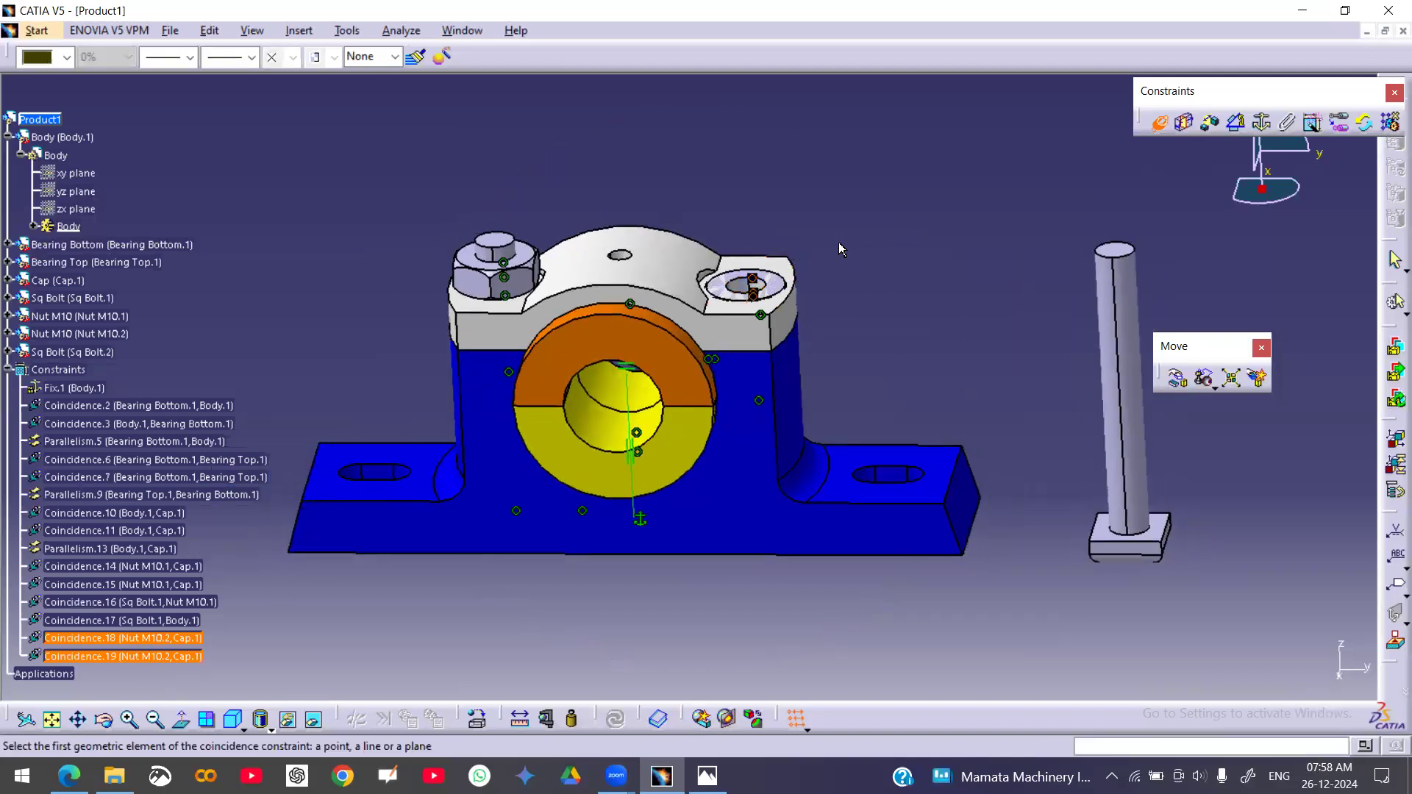
click(1157, 124)
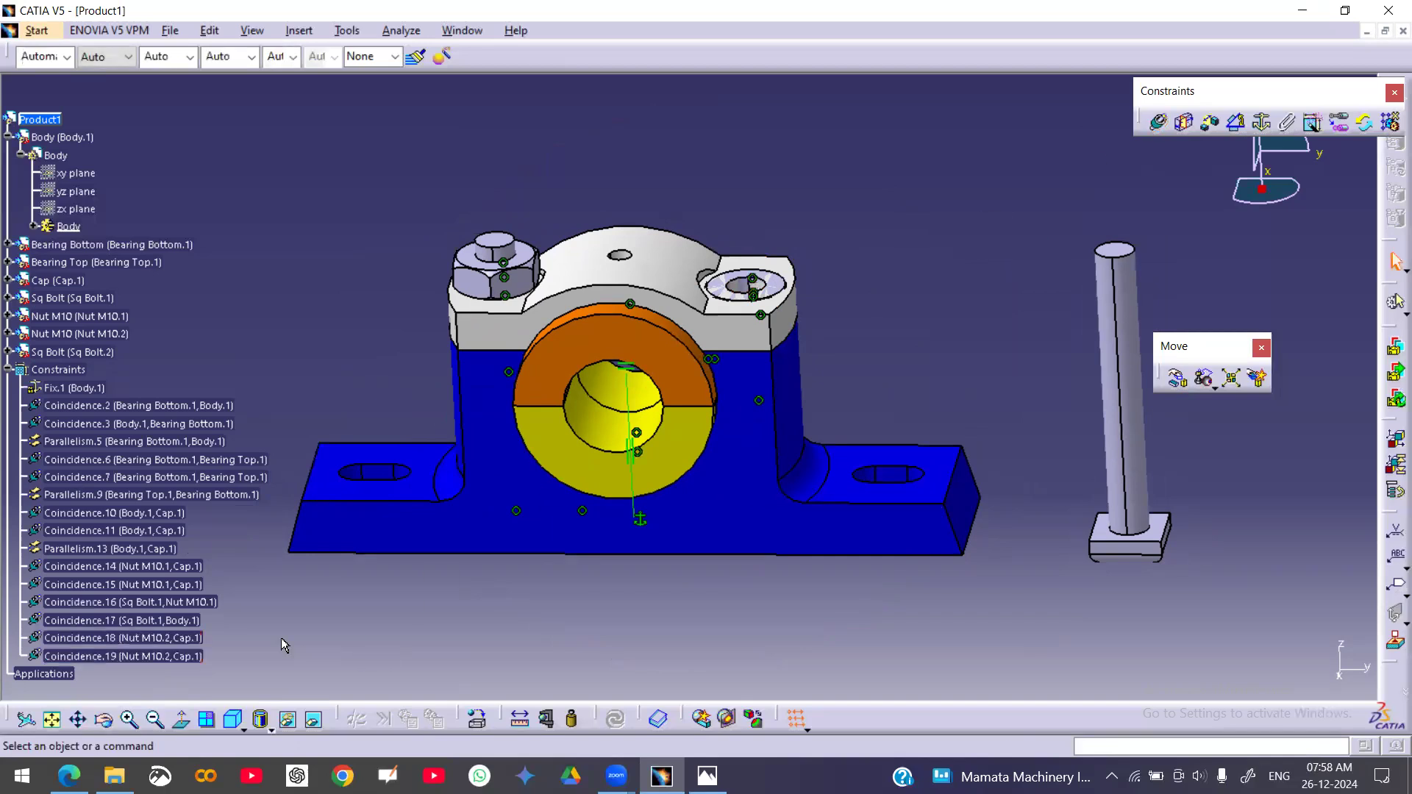
double_click(174, 658)
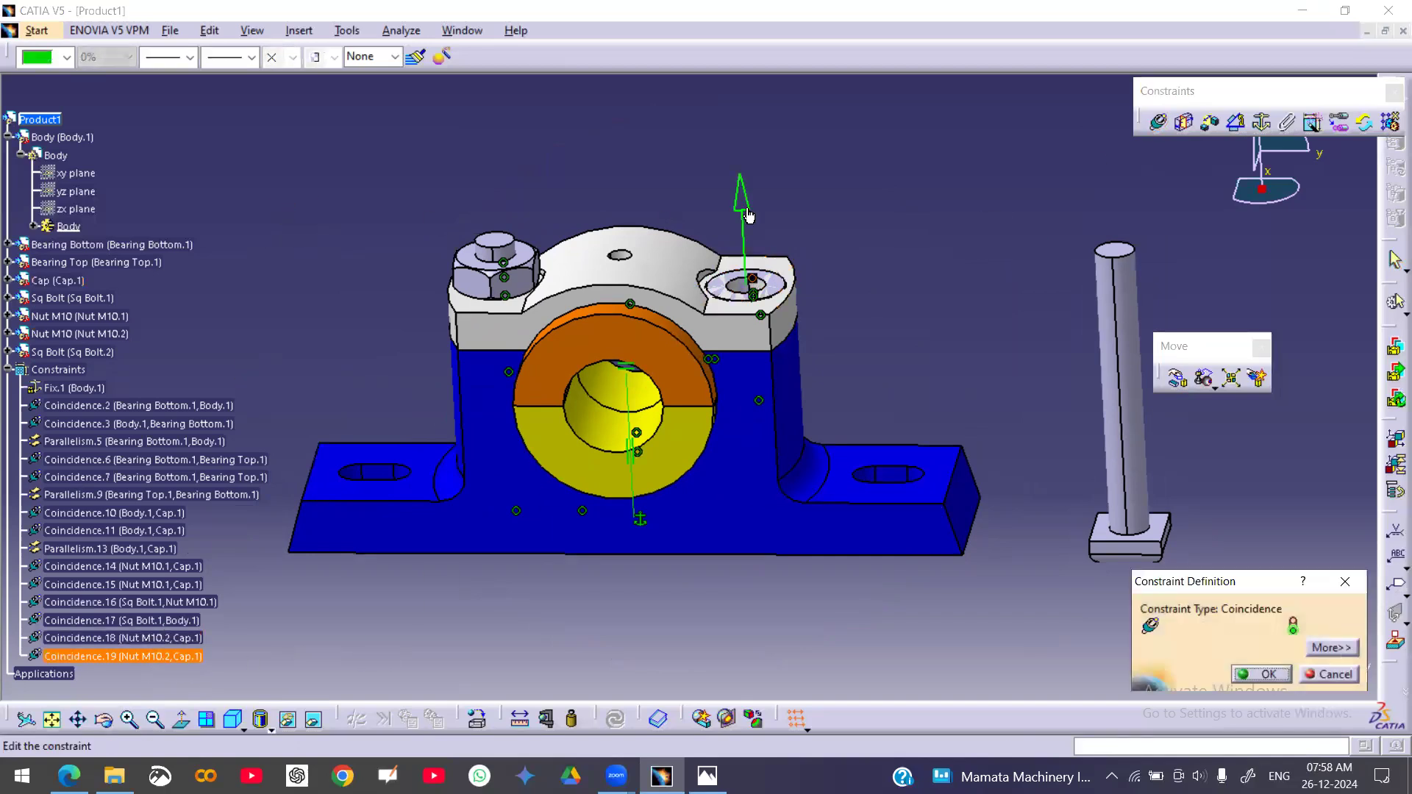
click(746, 203)
click(1262, 671)
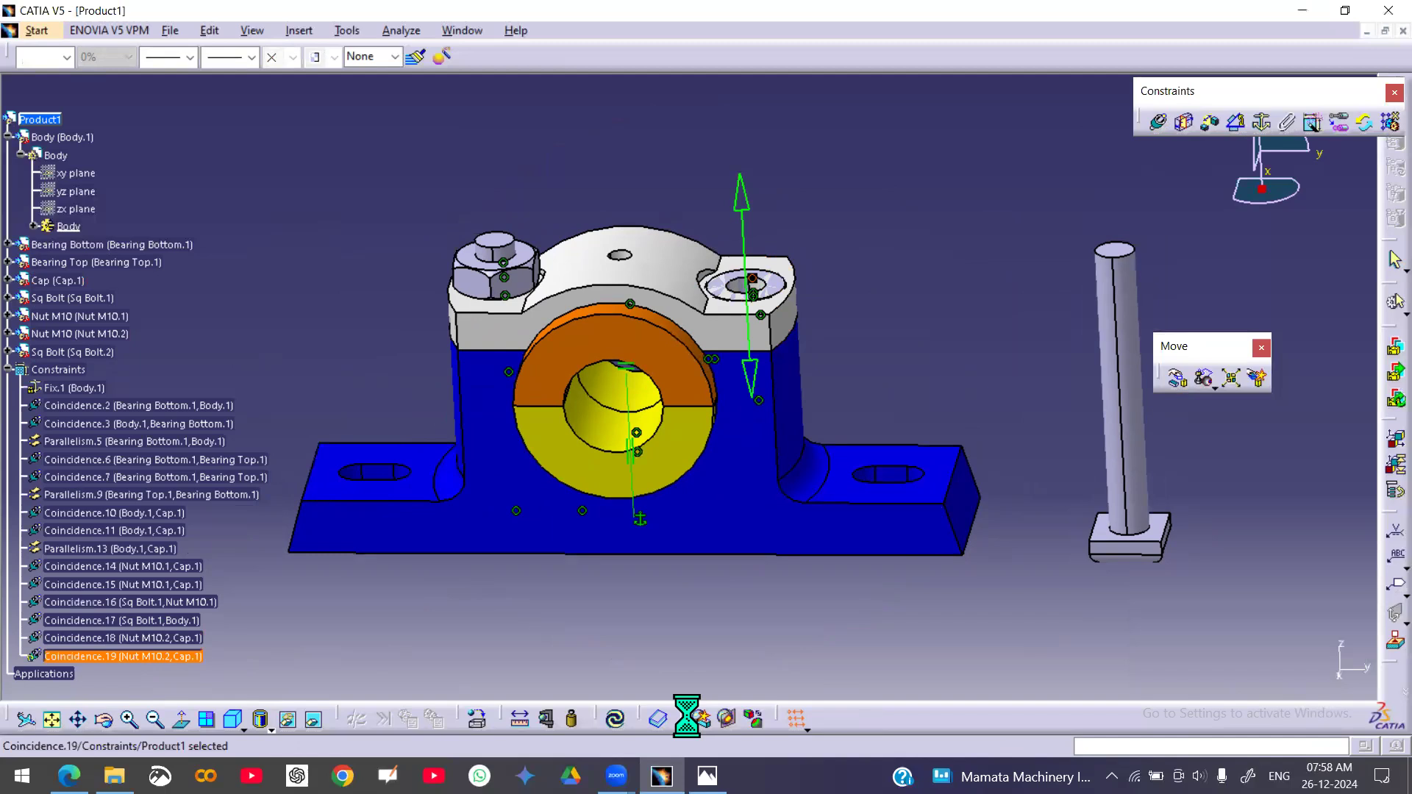
click(617, 720)
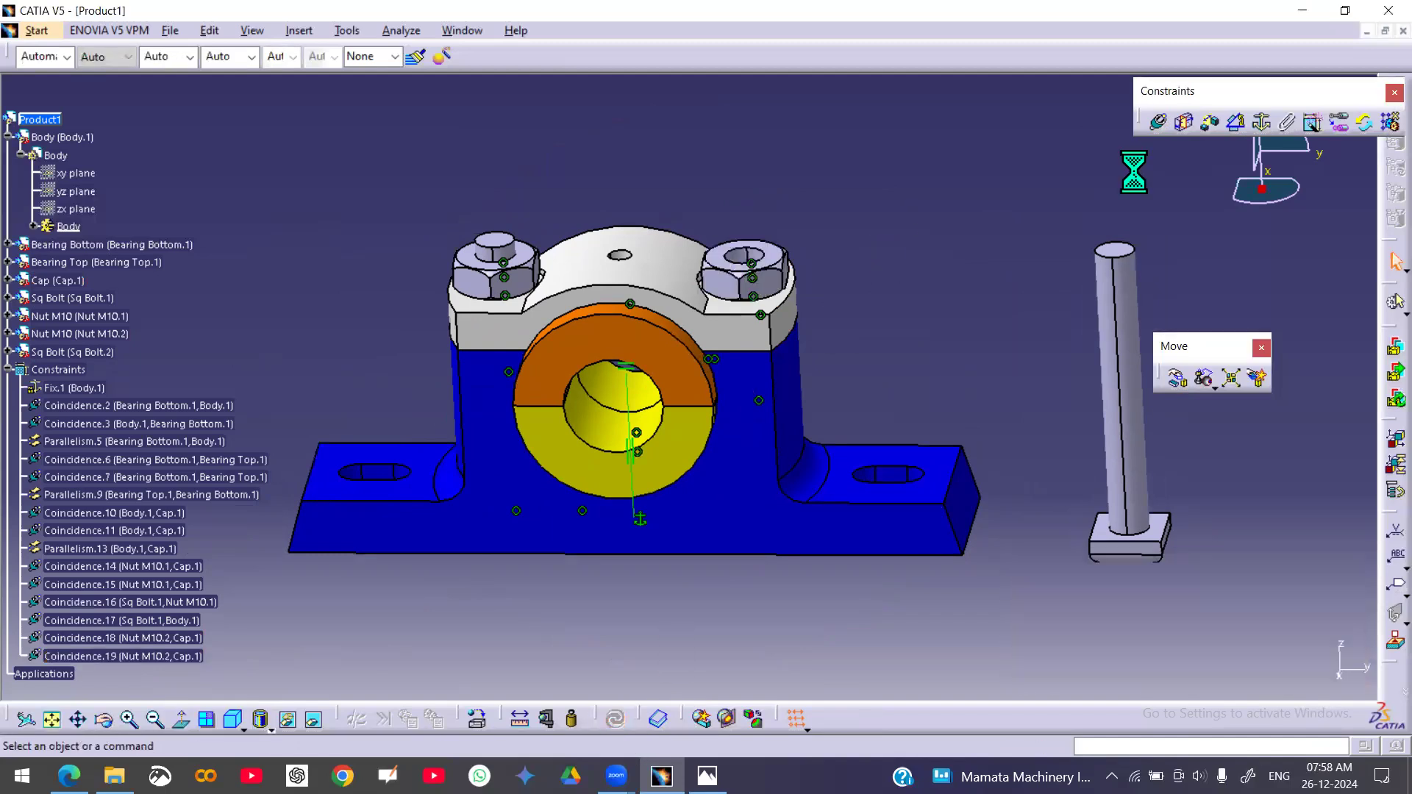
- Add a coincidence between the axes of the second Sq Bolt and the second Nut M10
click(1138, 375)
middle_drag(835, 293, 796, 318)
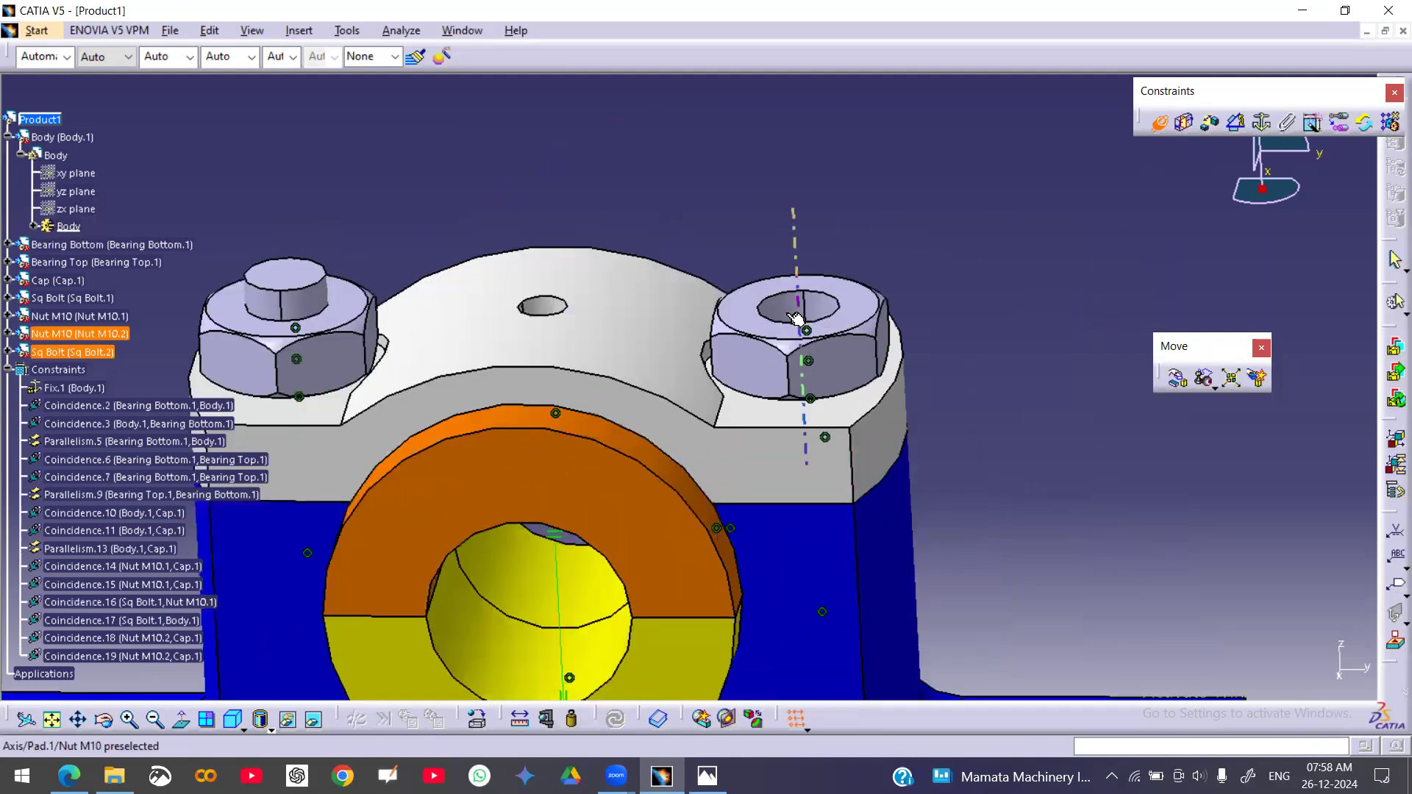
click(802, 315)
middle_drag(923, 235, 887, 238)
- Make the second Sq Bolt's head face coincident with the Body's recess face under the base, orientation Same, and update the assembly
click(1158, 121)
middle_drag(1019, 496, 846, 328)
click(1159, 475)
middle_drag(829, 394, 756, 413)
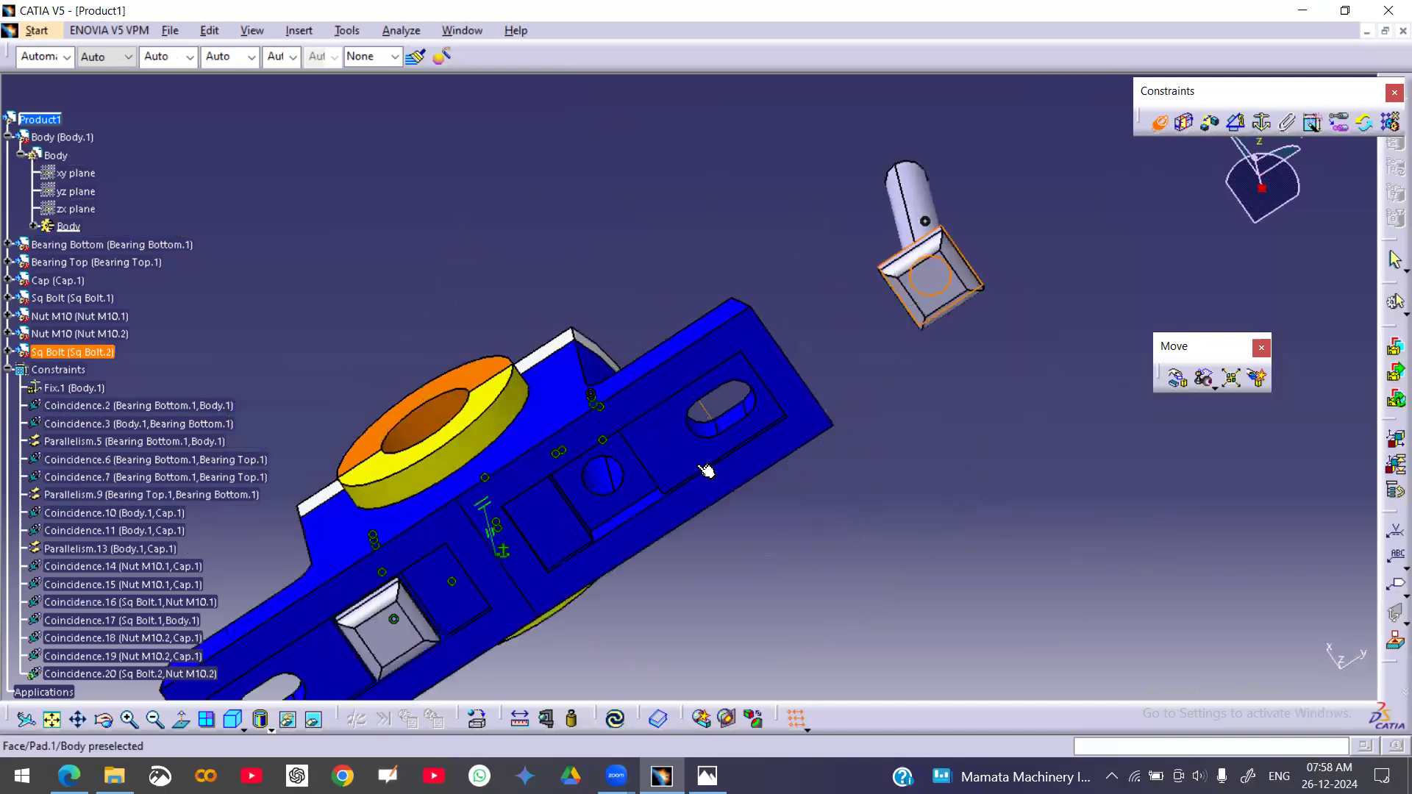
click(656, 465)
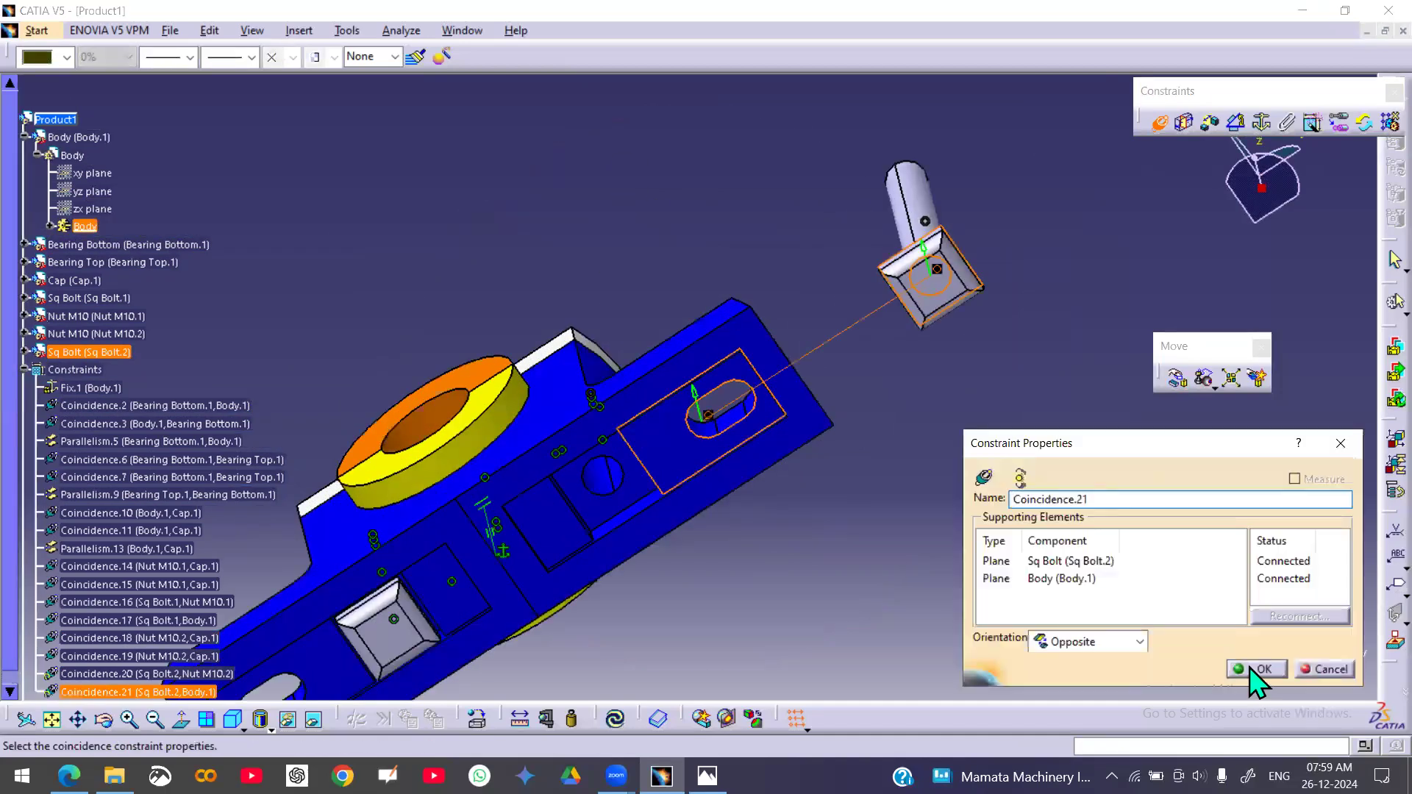
click(1139, 642)
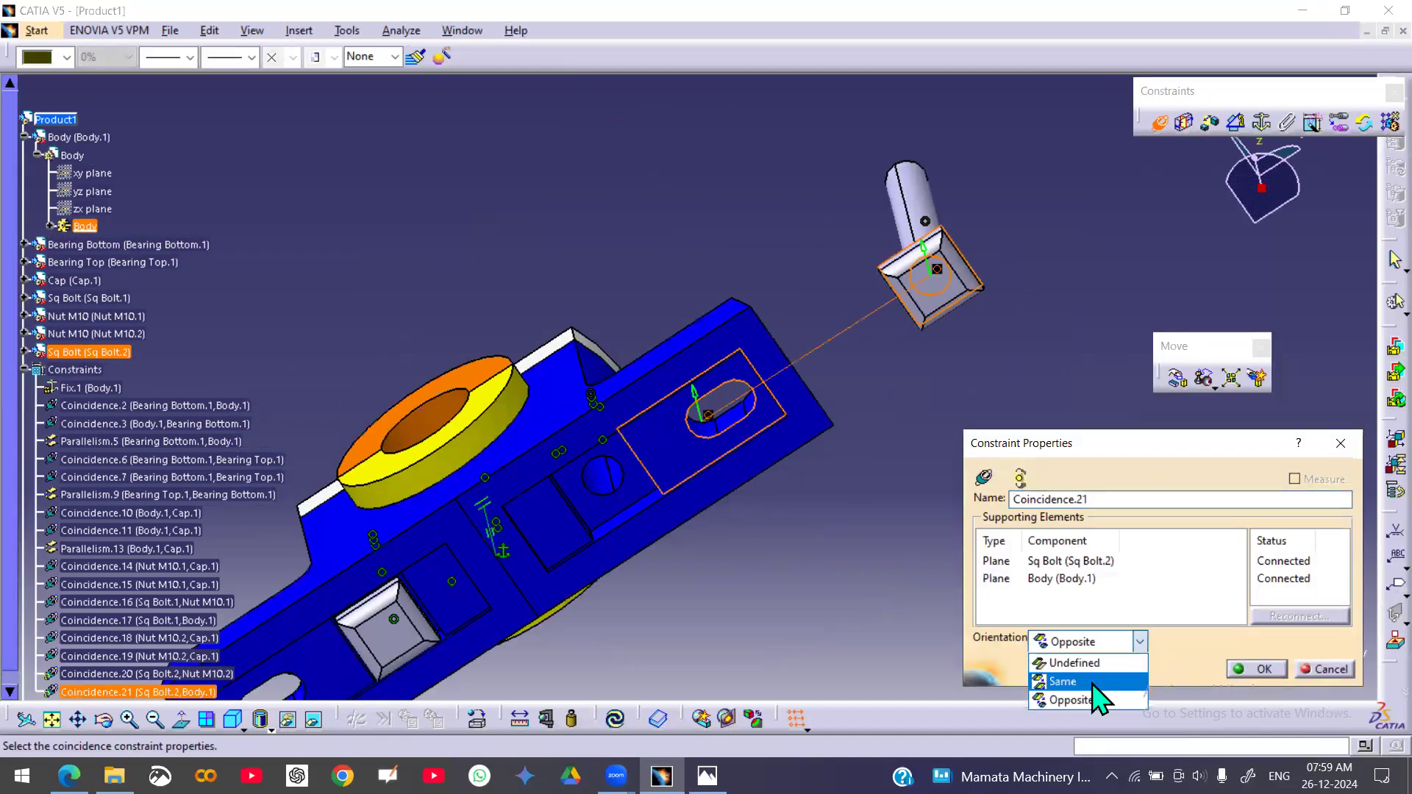
click(1070, 680)
click(1255, 669)
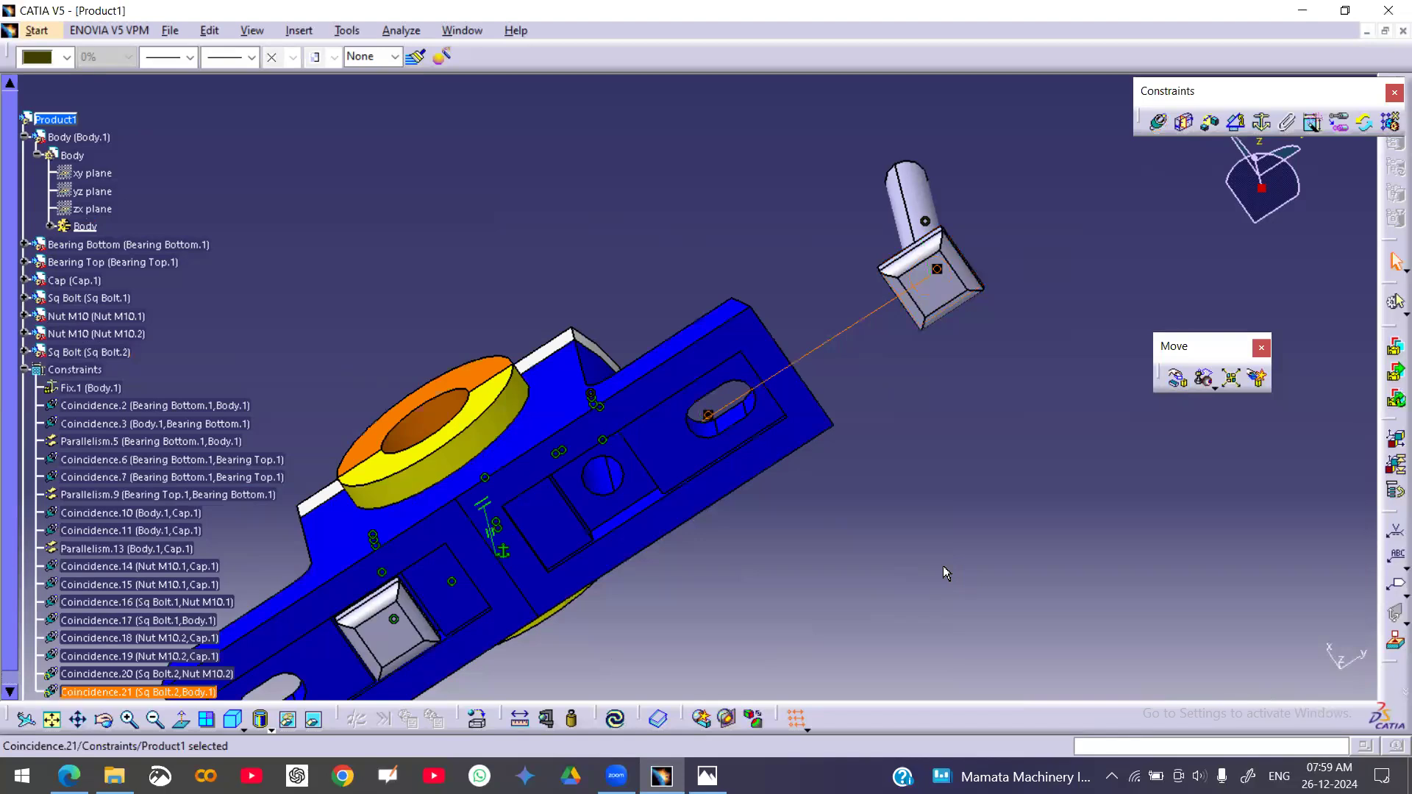
key(ctrl+u)
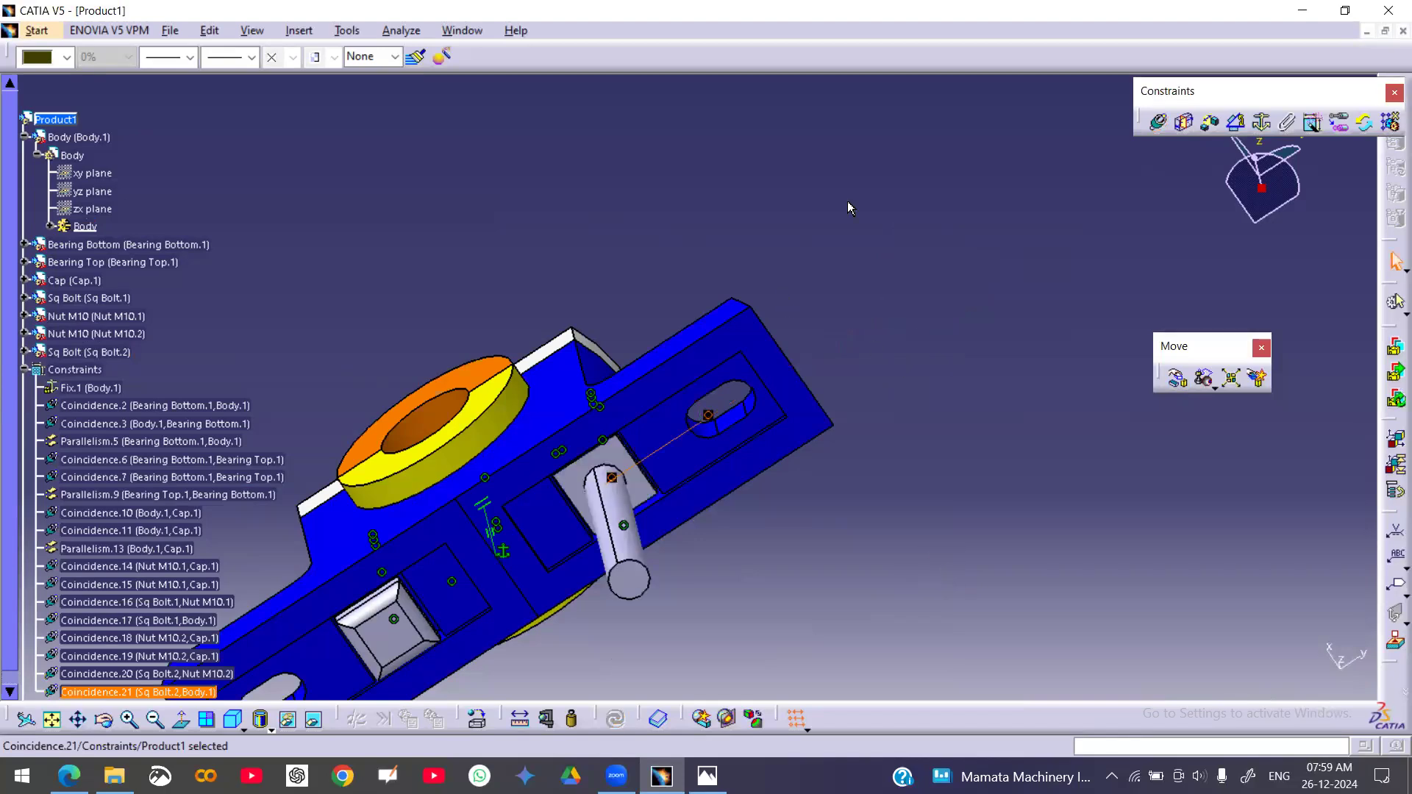
- Reverse the direction of the face coincidence between the second Sq Bolt and the Body and update the assembly
click(848, 202)
middle_drag(846, 202, 857, 331)
scroll(348, 452, down, 3)
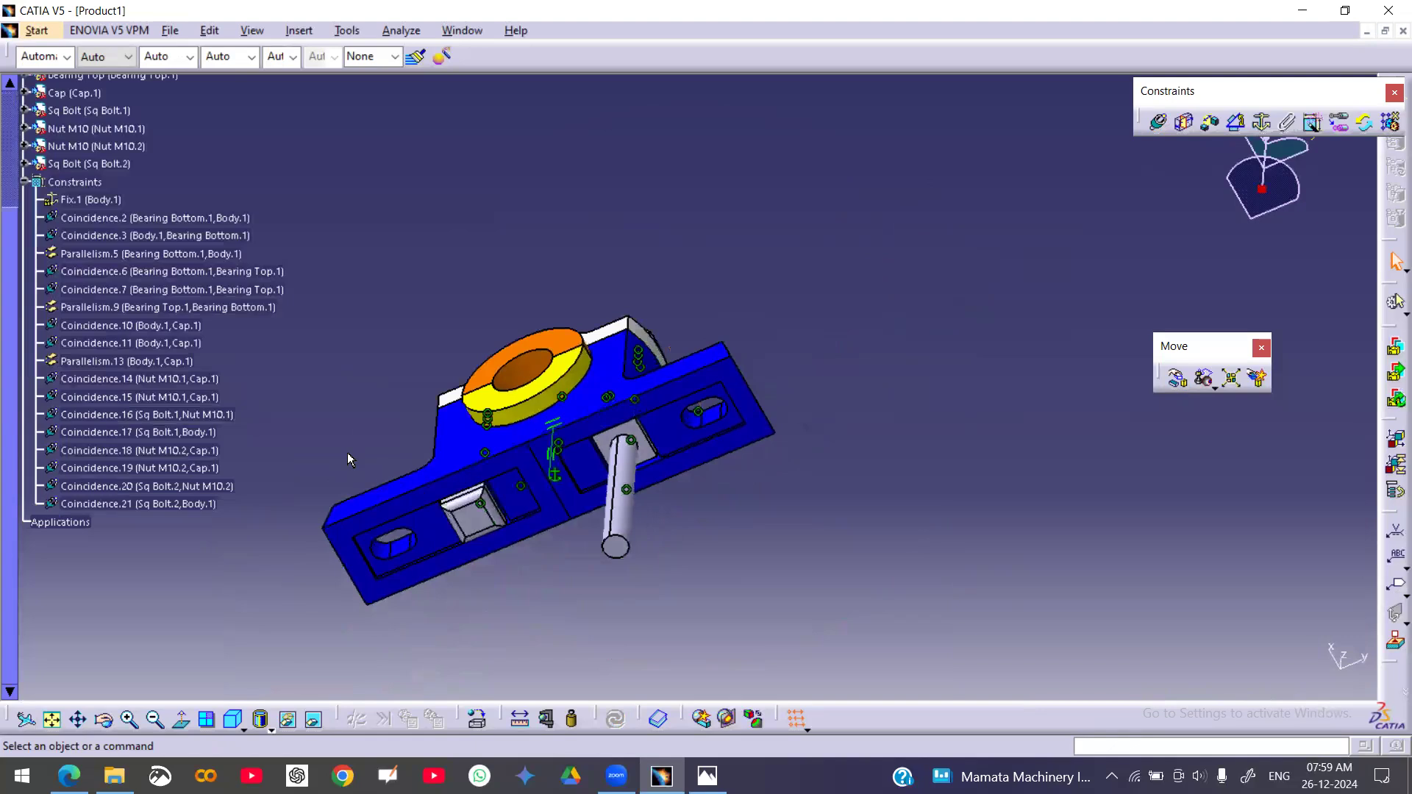
double_click(183, 506)
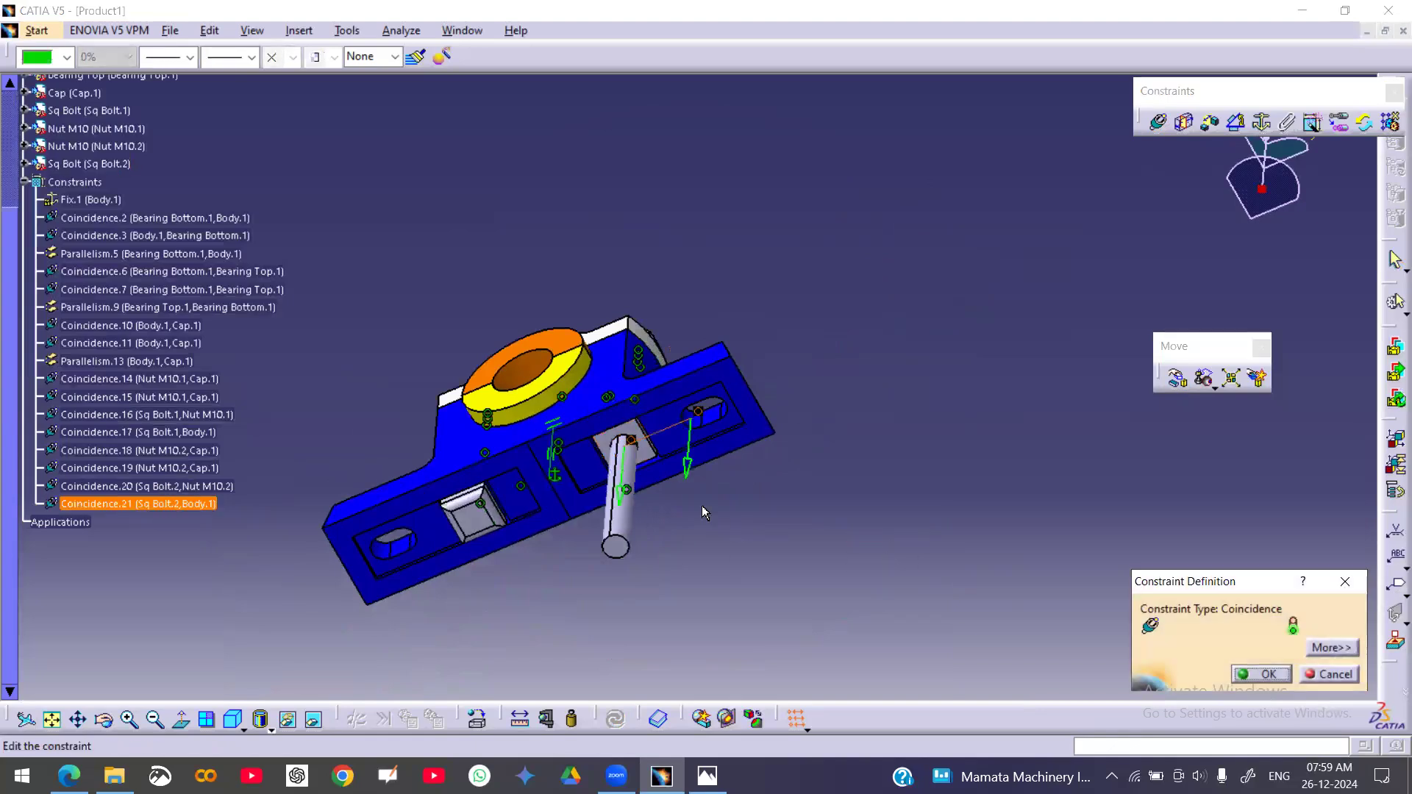
click(685, 479)
click(1258, 674)
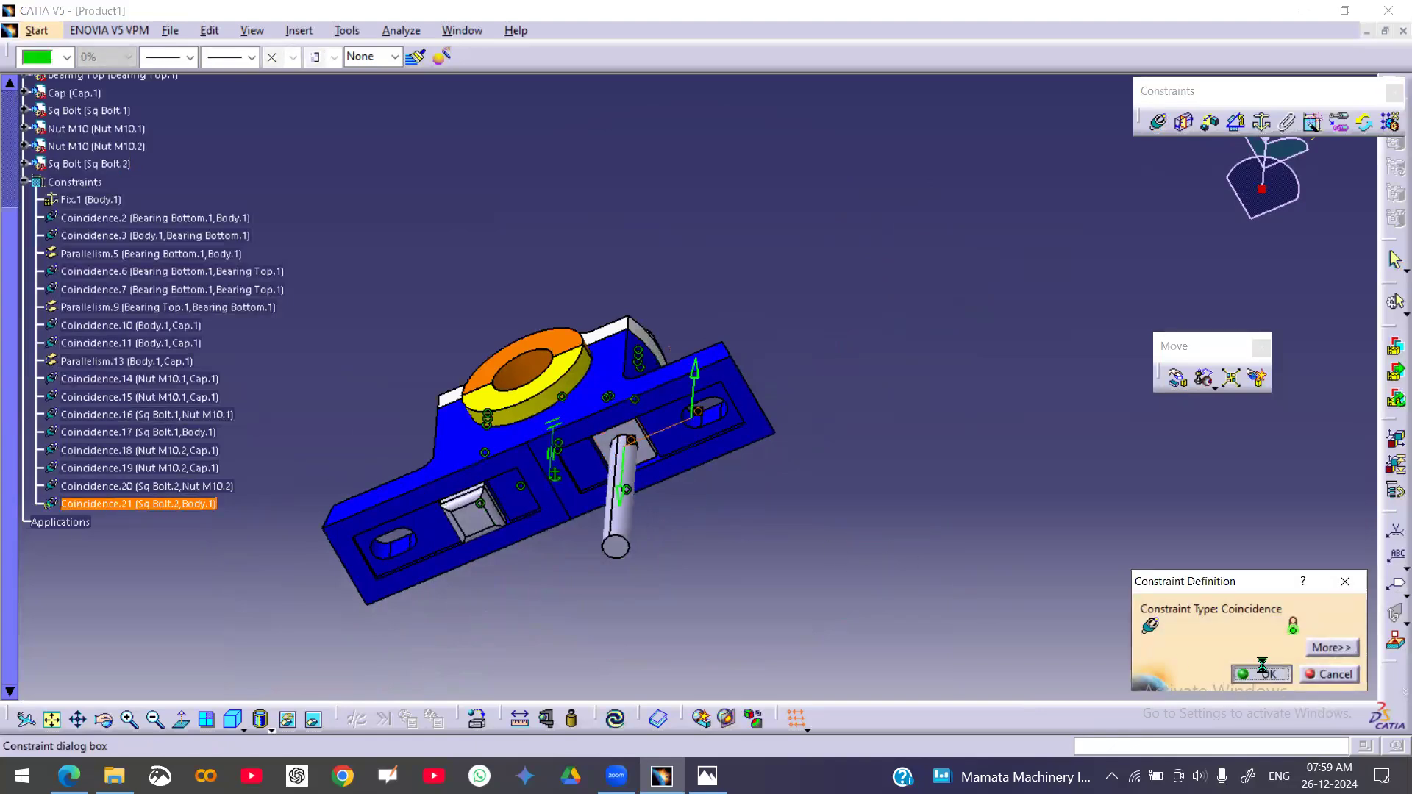
click(616, 719)
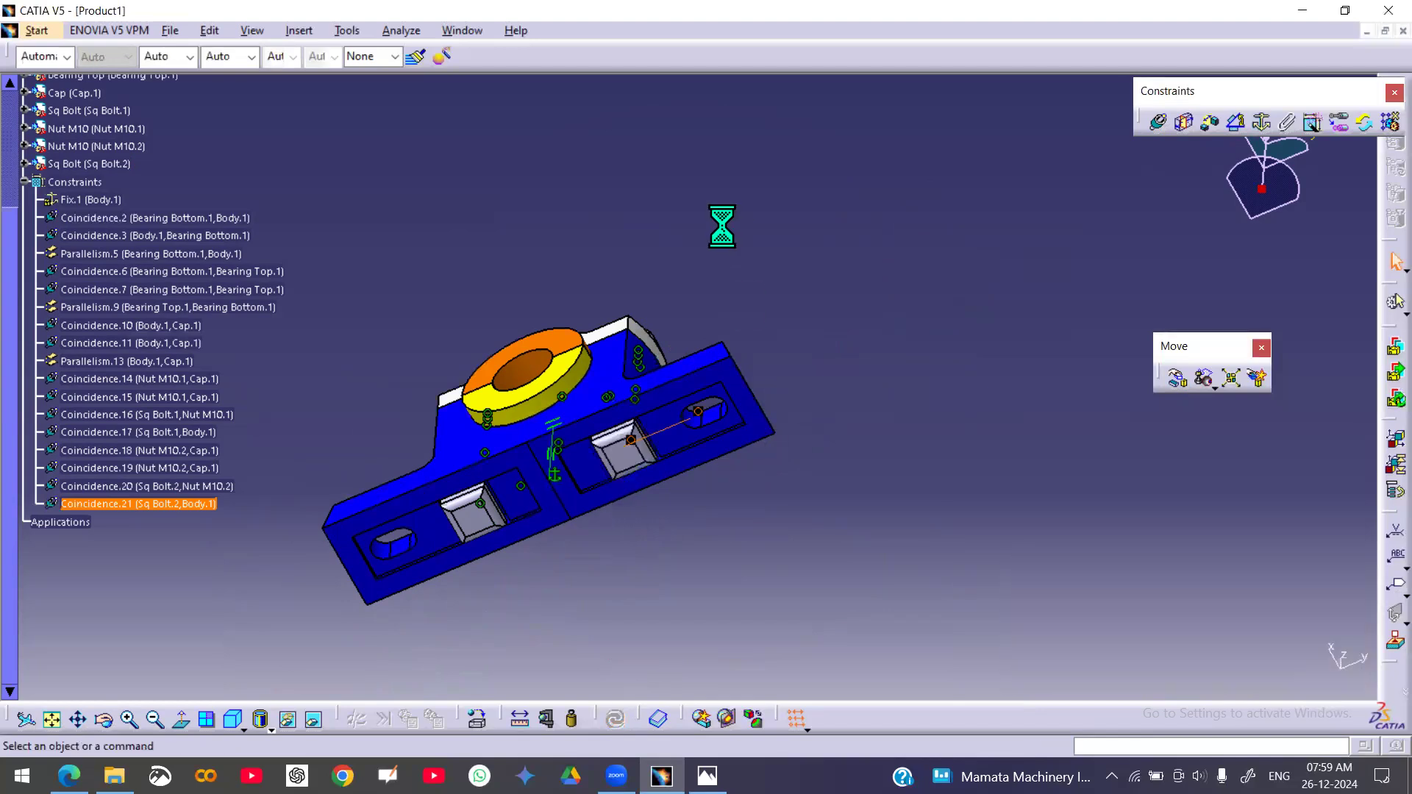
- Collapse the Constraints branch in the specification tree of the product
middle_drag(589, 242, 786, 372)
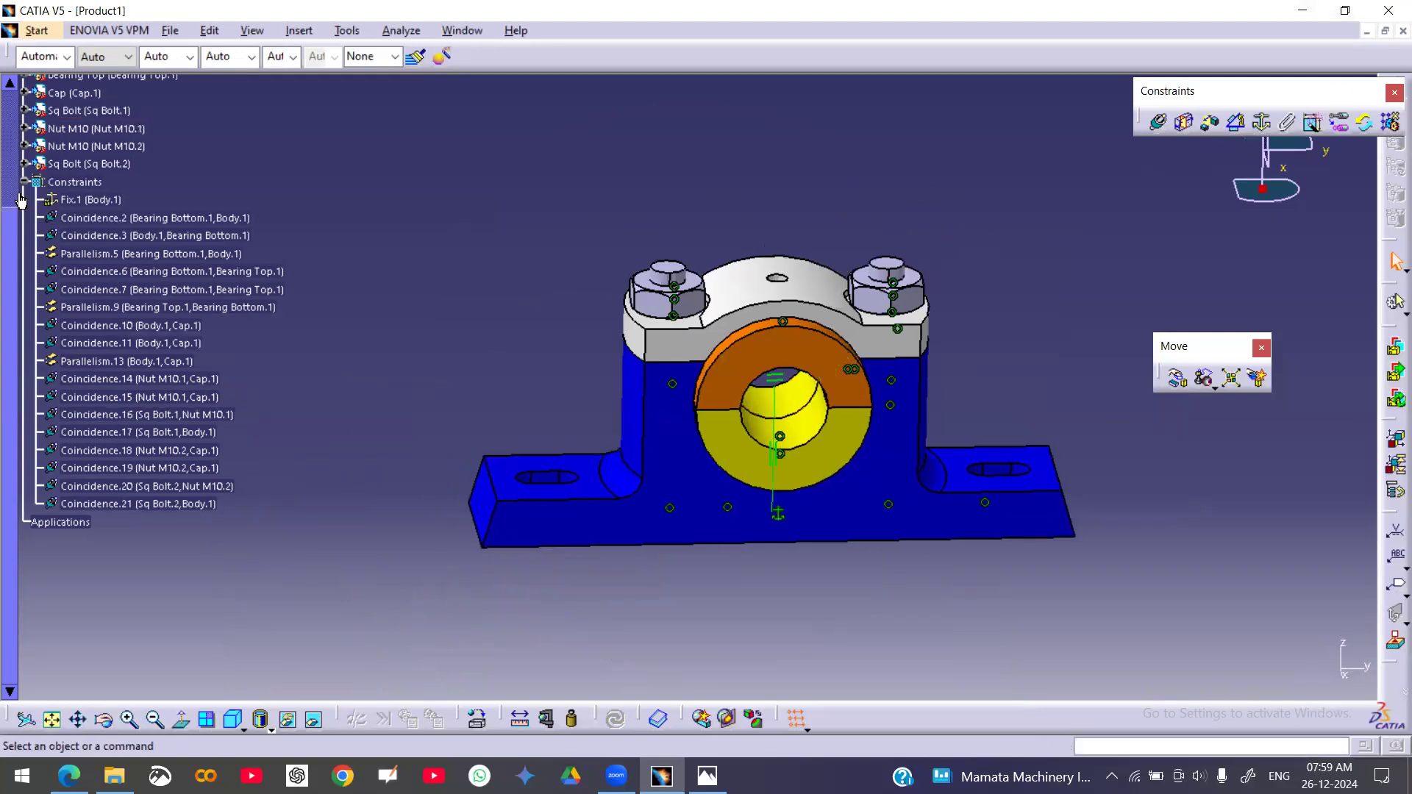
click(63, 193)
click(24, 191)
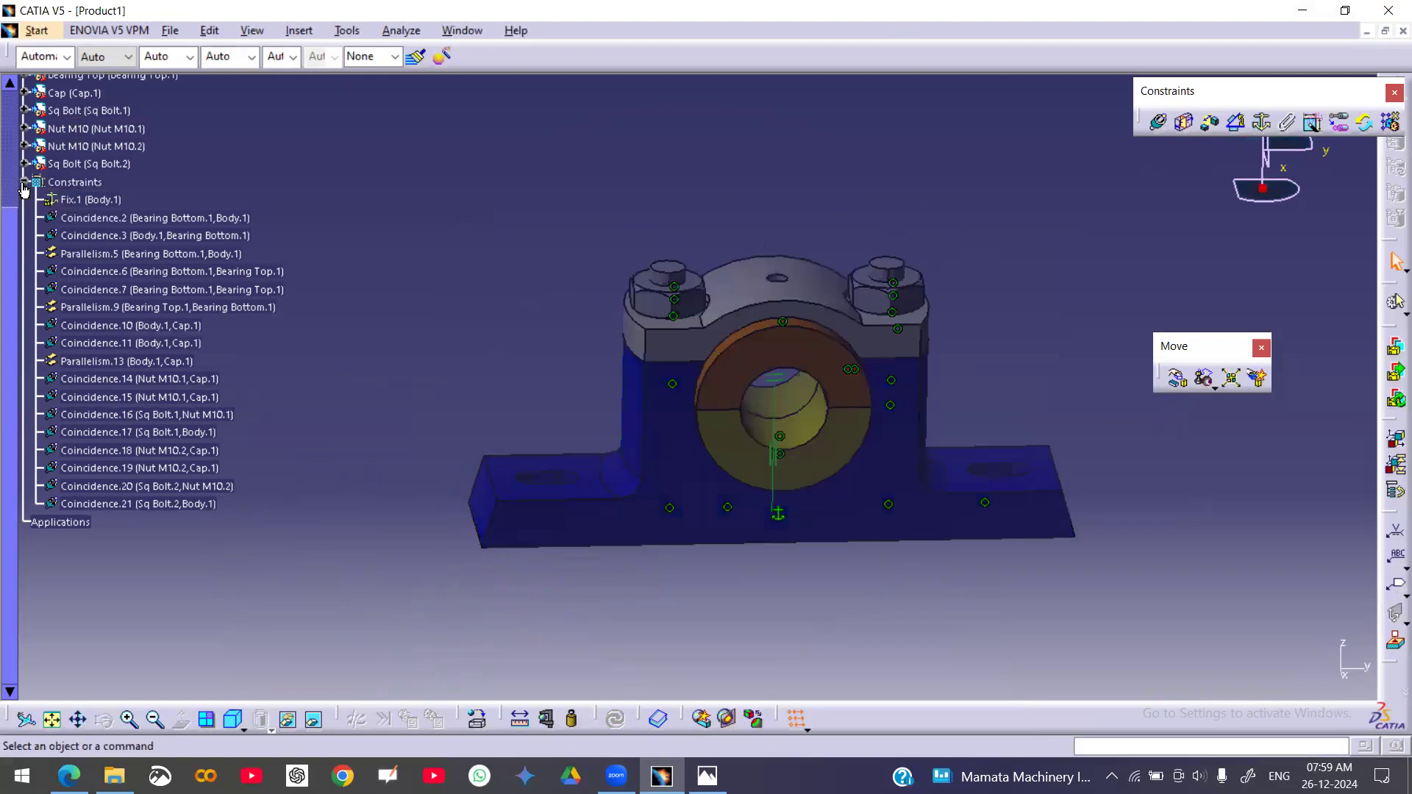
click(24, 208)
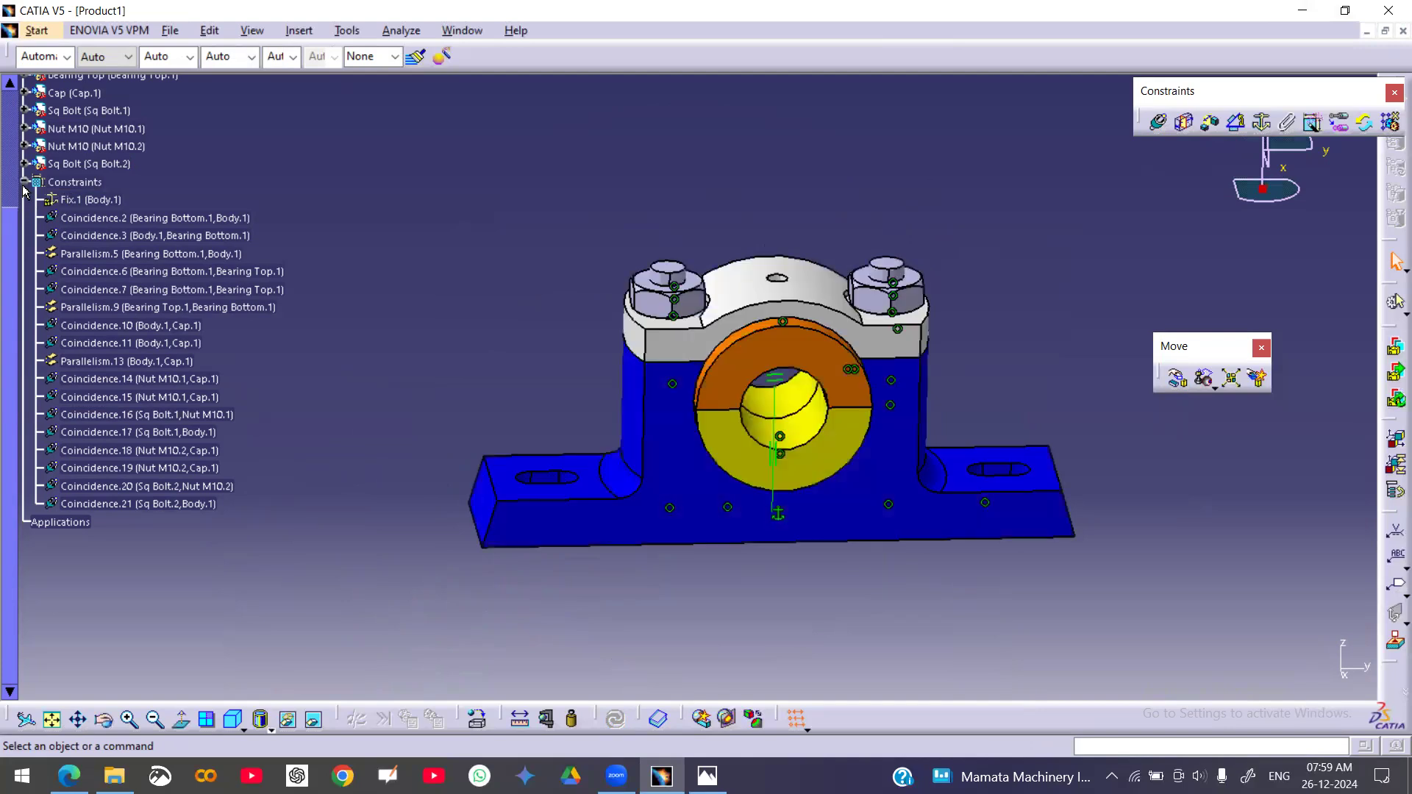
click(24, 182)
- Analyse the remaining degrees of freedom of the second Sq Bolt, including the listed rotation
click(88, 164)
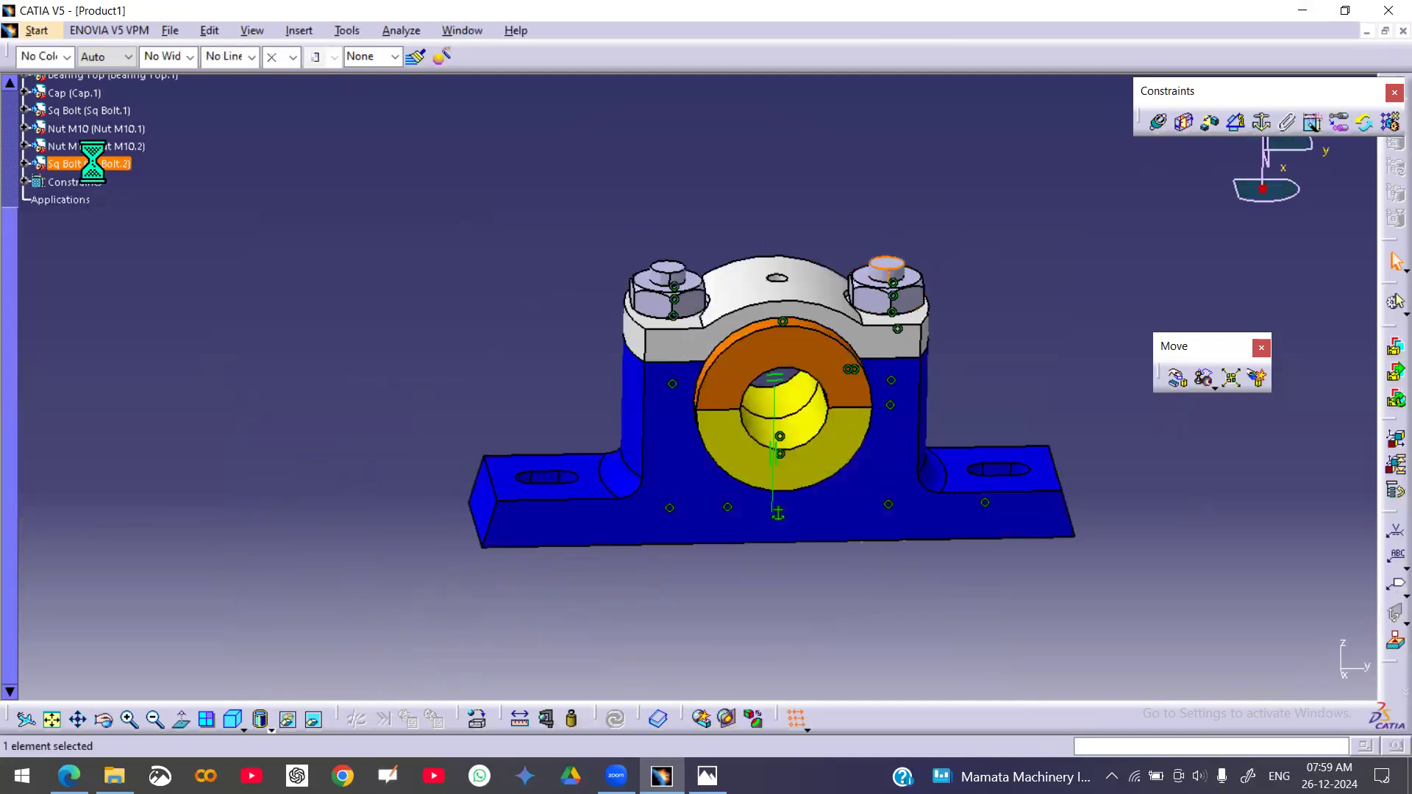
right_click(95, 164)
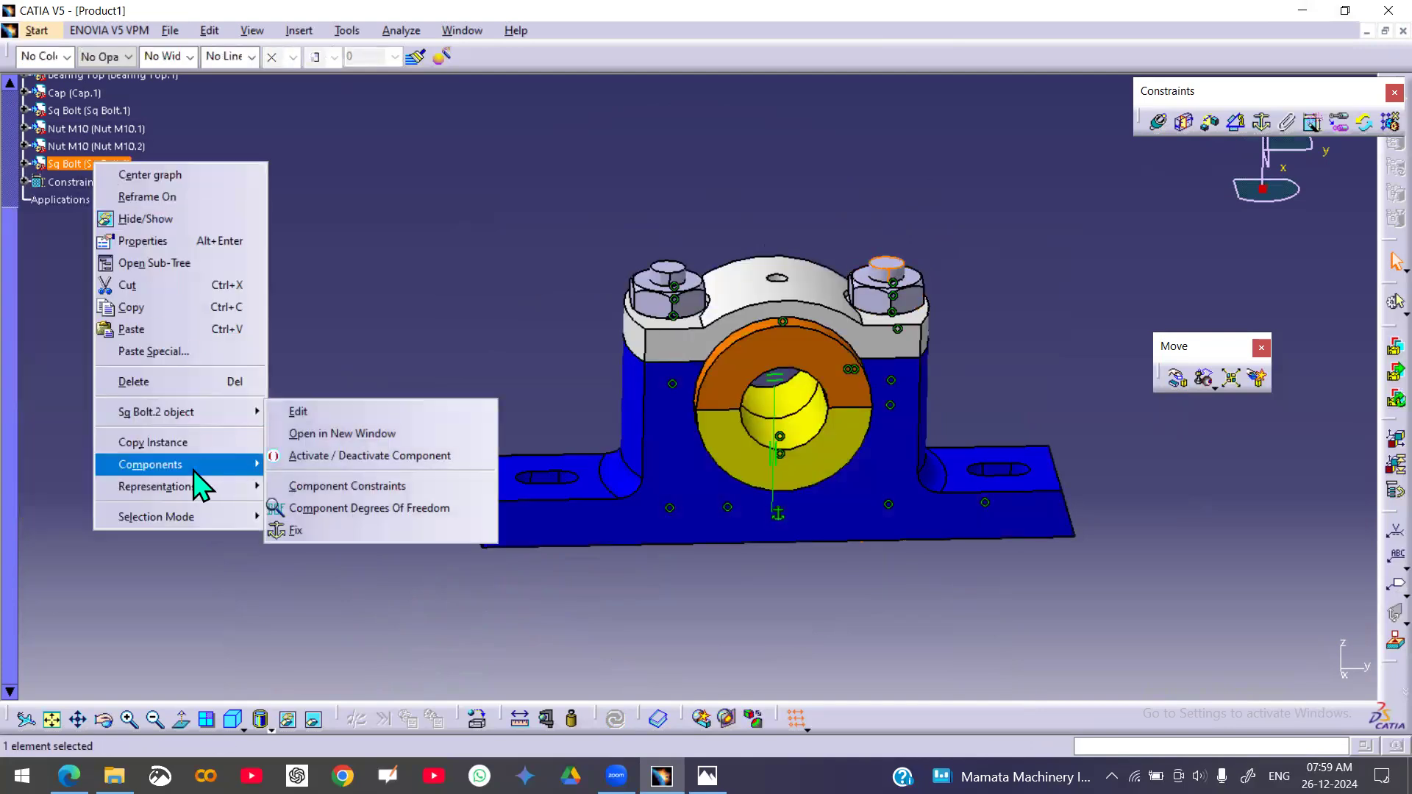
mouse_move(195, 471)
mouse_move(224, 416)
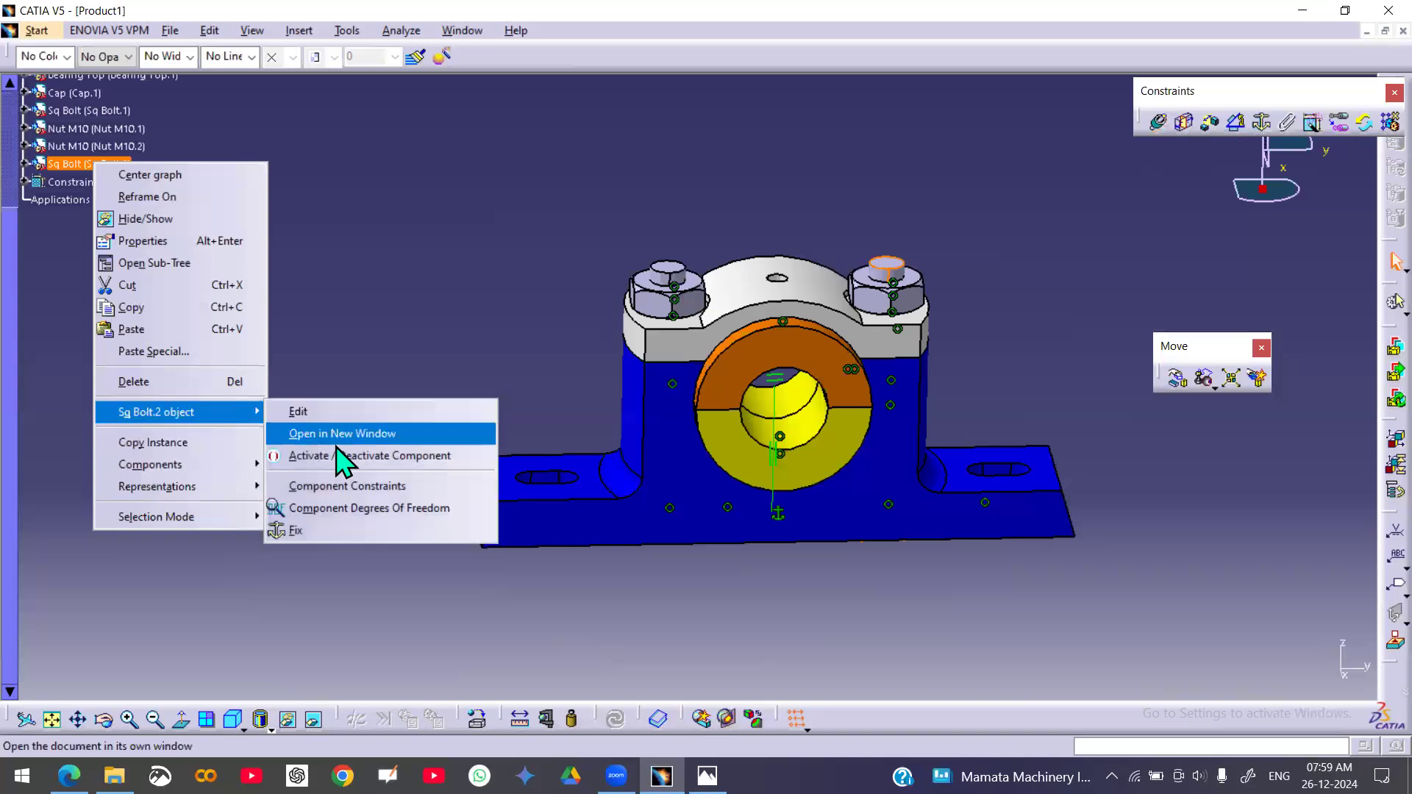
click(350, 508)
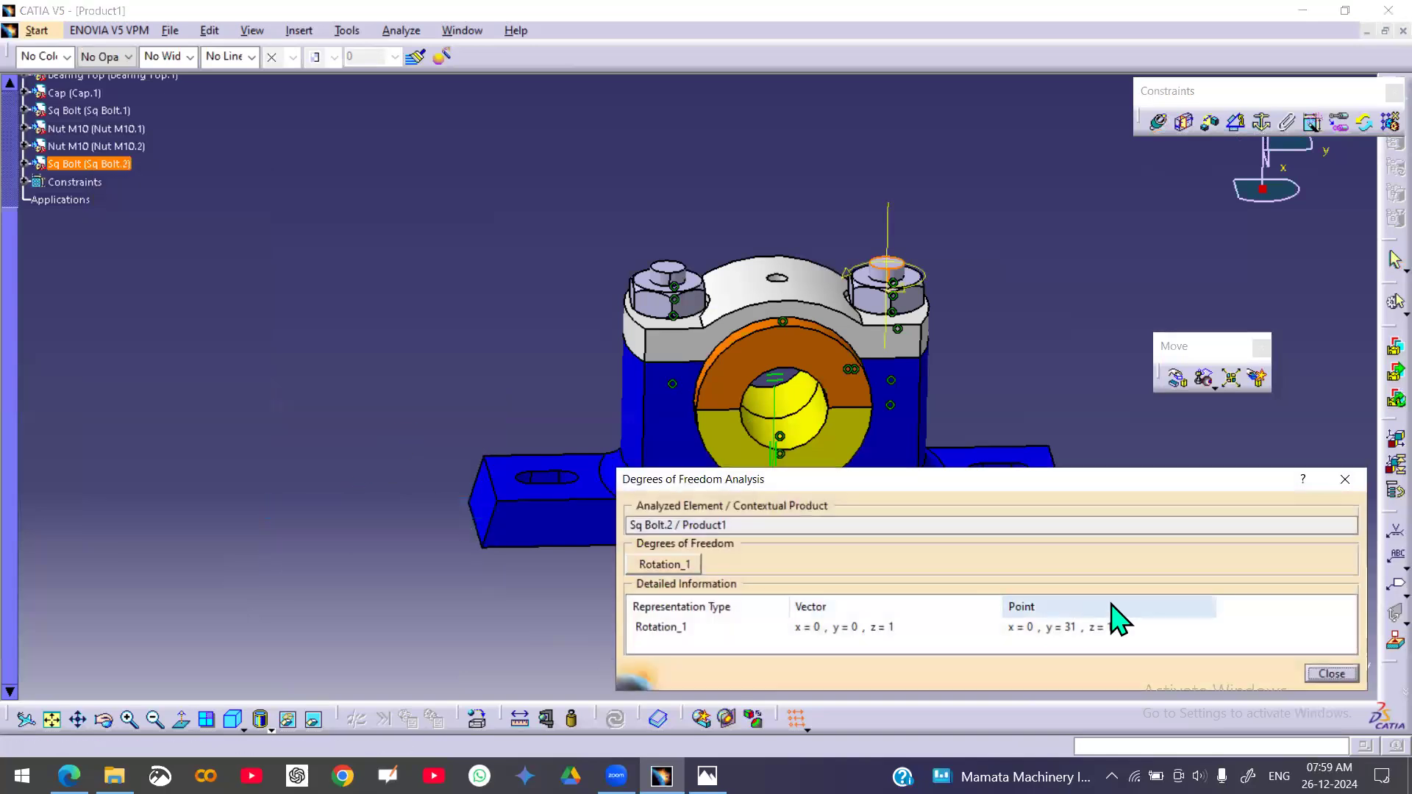
click(1110, 629)
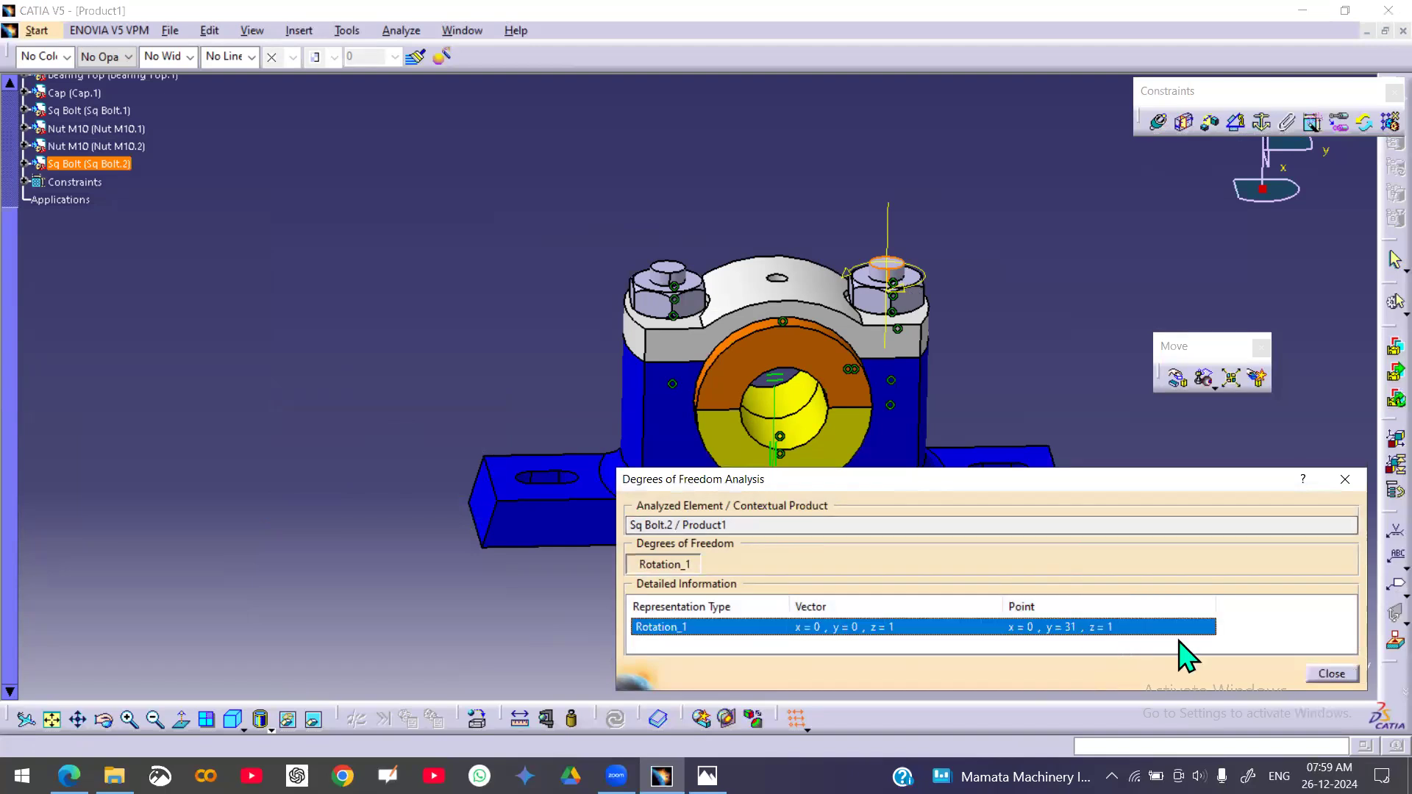
click(1350, 674)
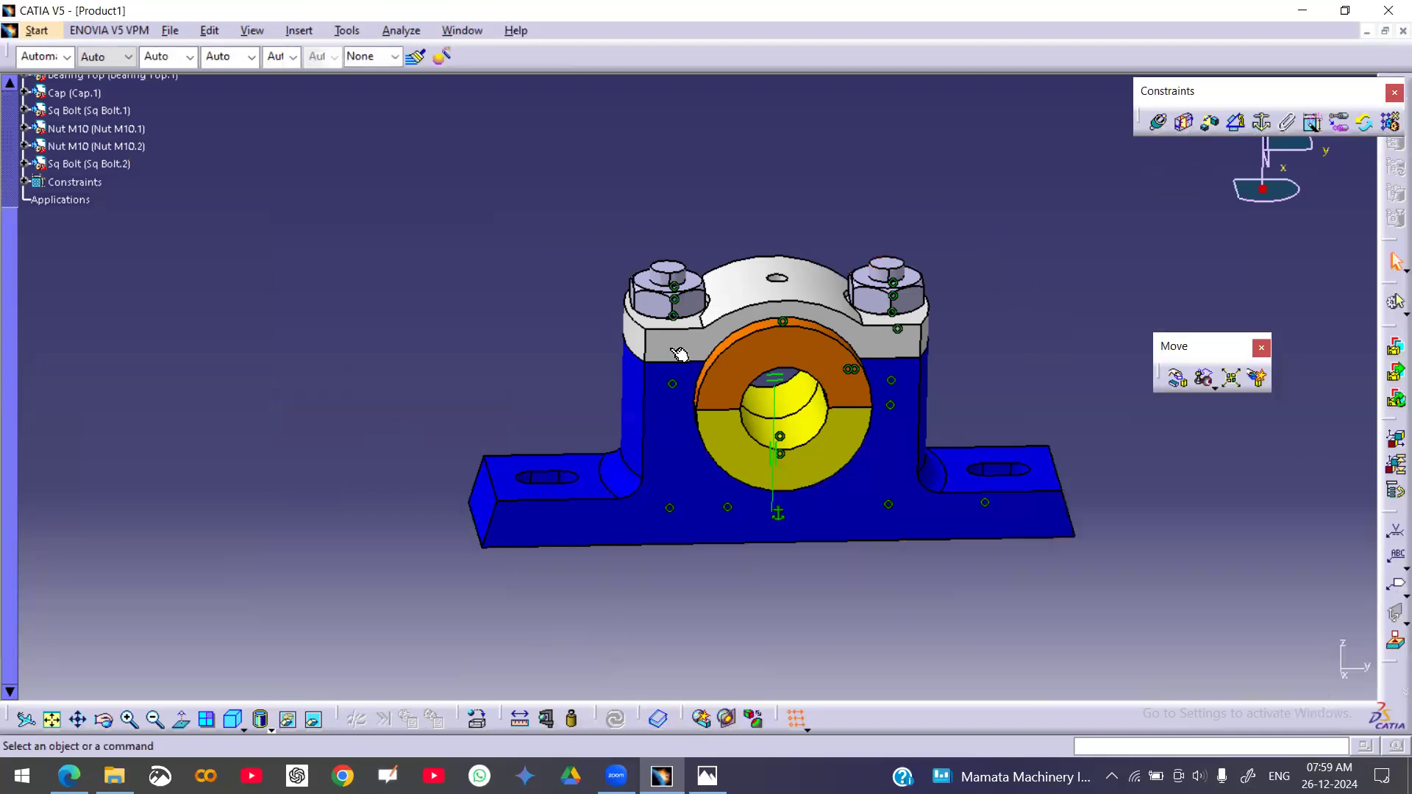
- Add an angle constraint of type Parallelism between the yz planes of the second Sq Bolt and the Body
scroll(174, 264, up, 3)
click(893, 266)
right_click(892, 265)
click(963, 280)
click(311, 356)
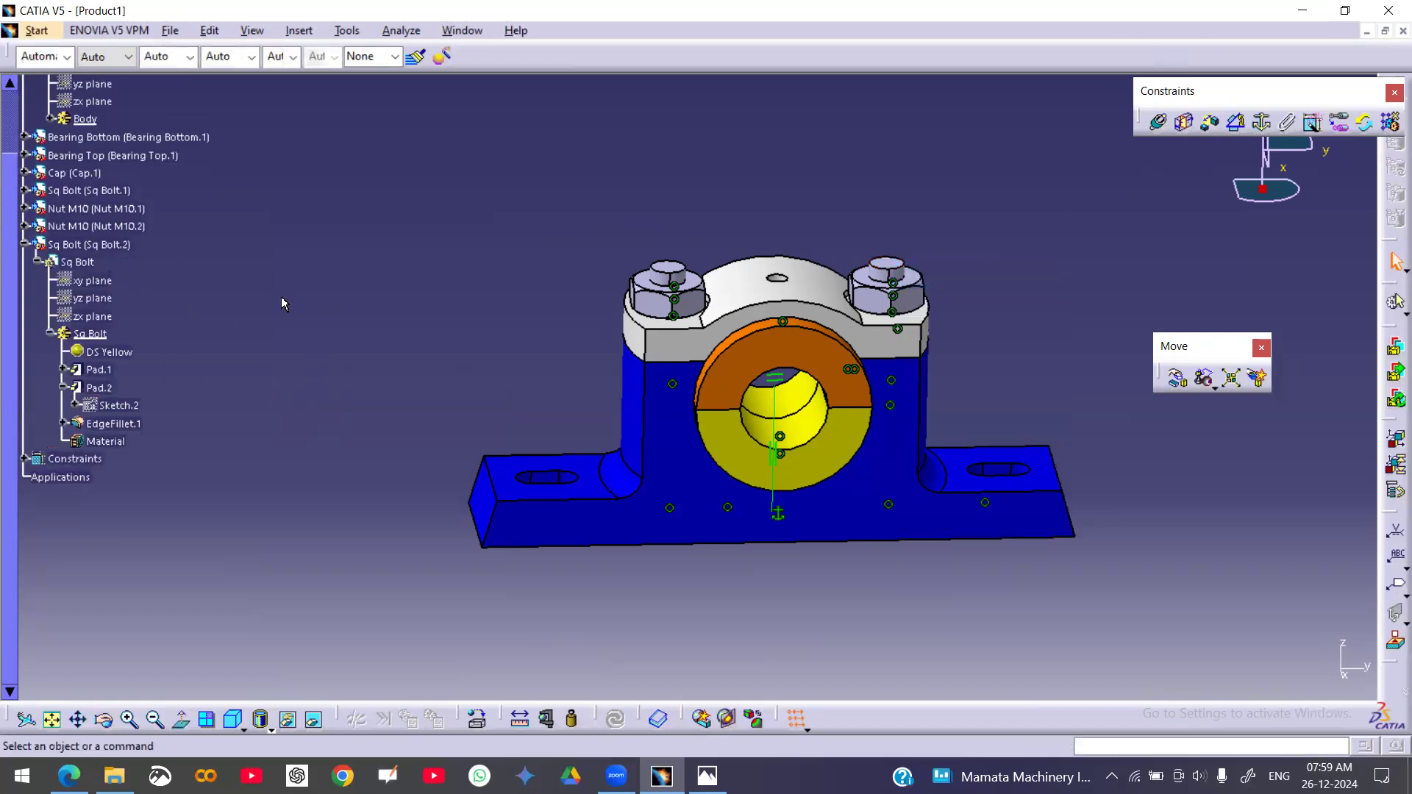
scroll(281, 298, up, 2)
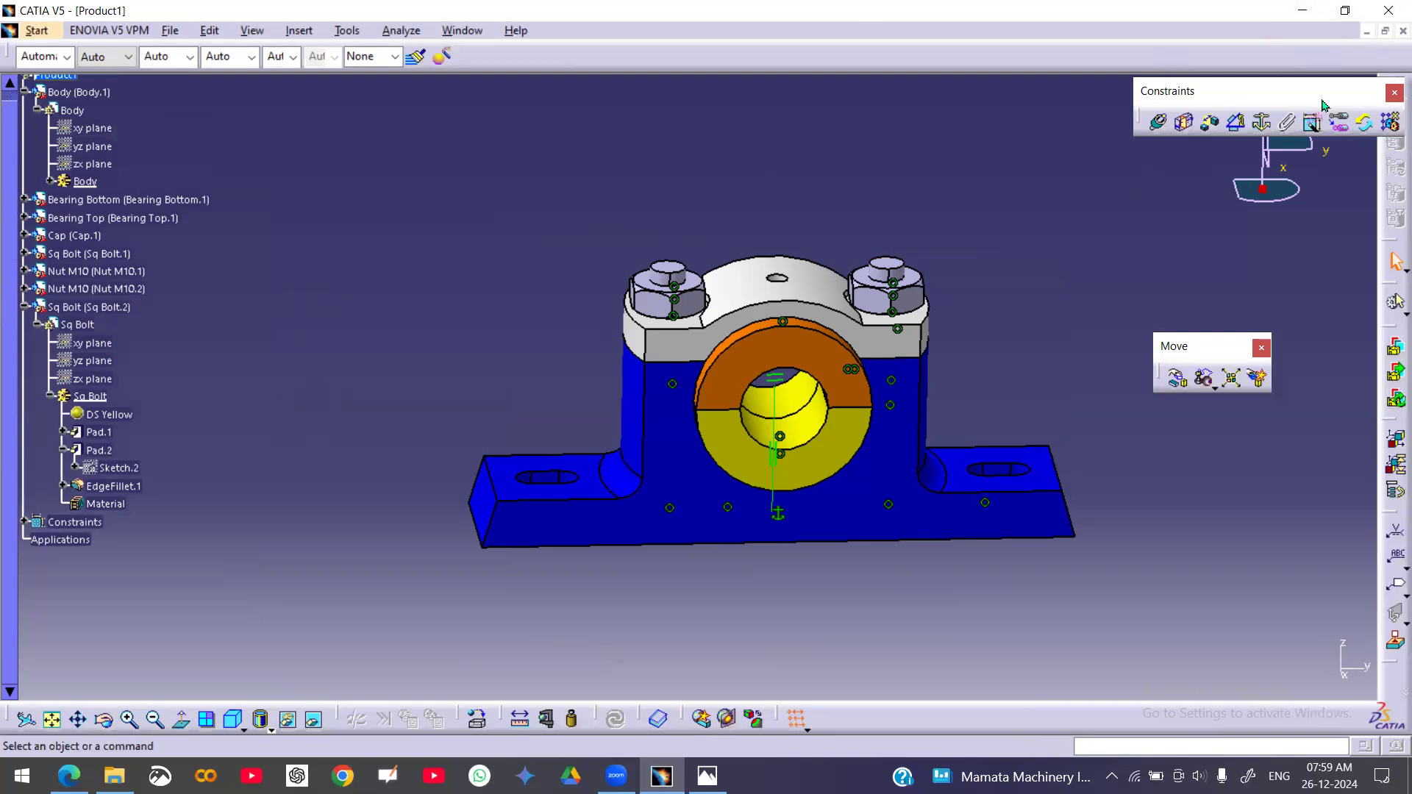
click(1239, 123)
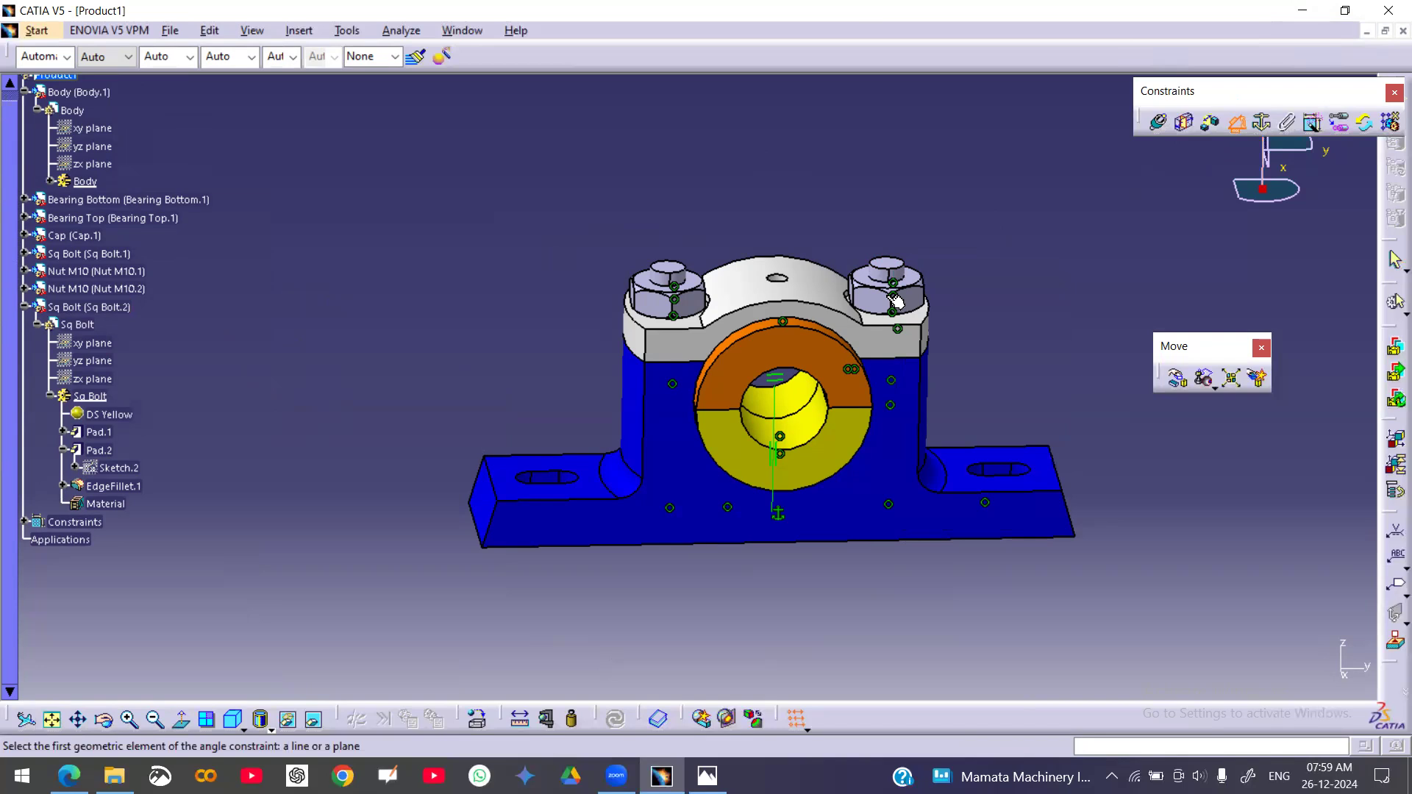
click(108, 361)
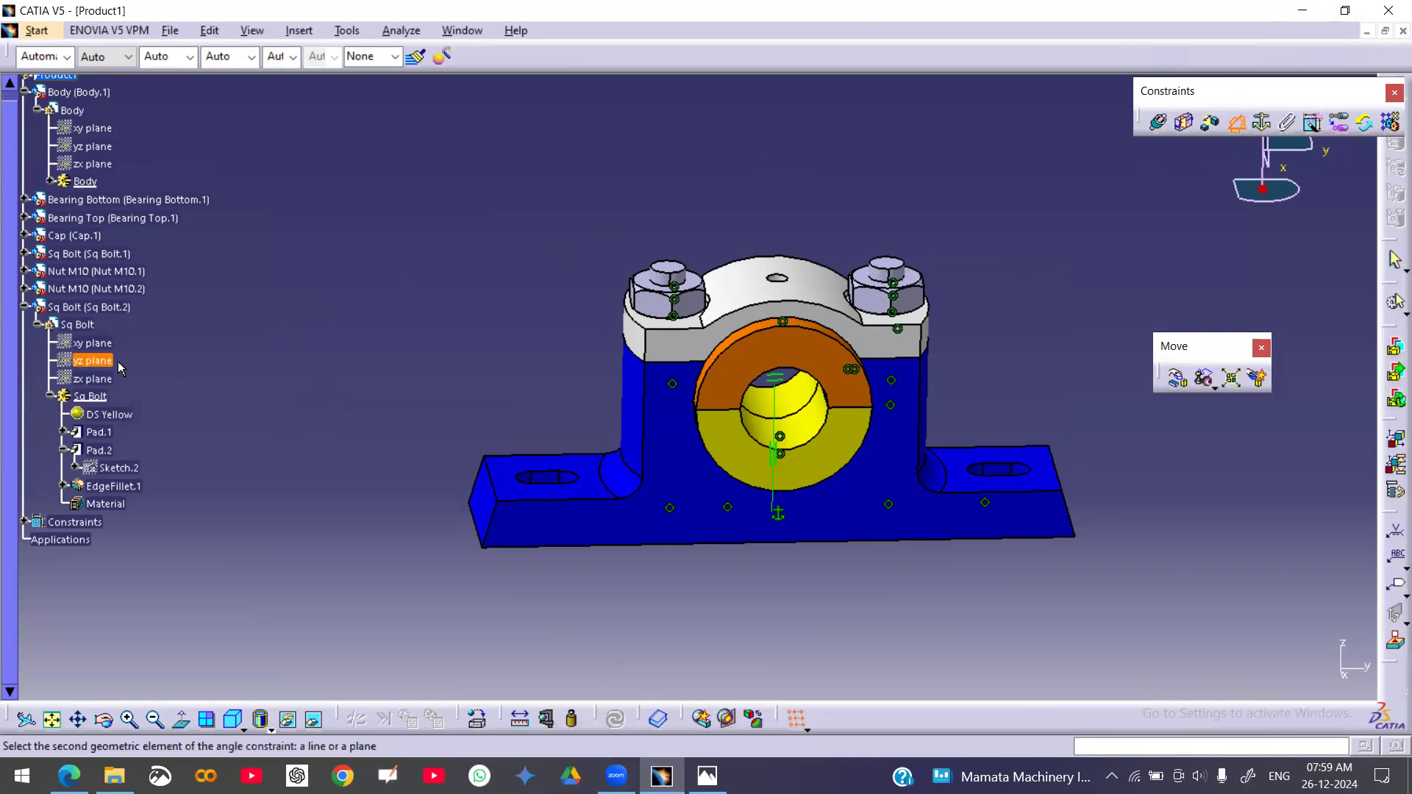
click(95, 146)
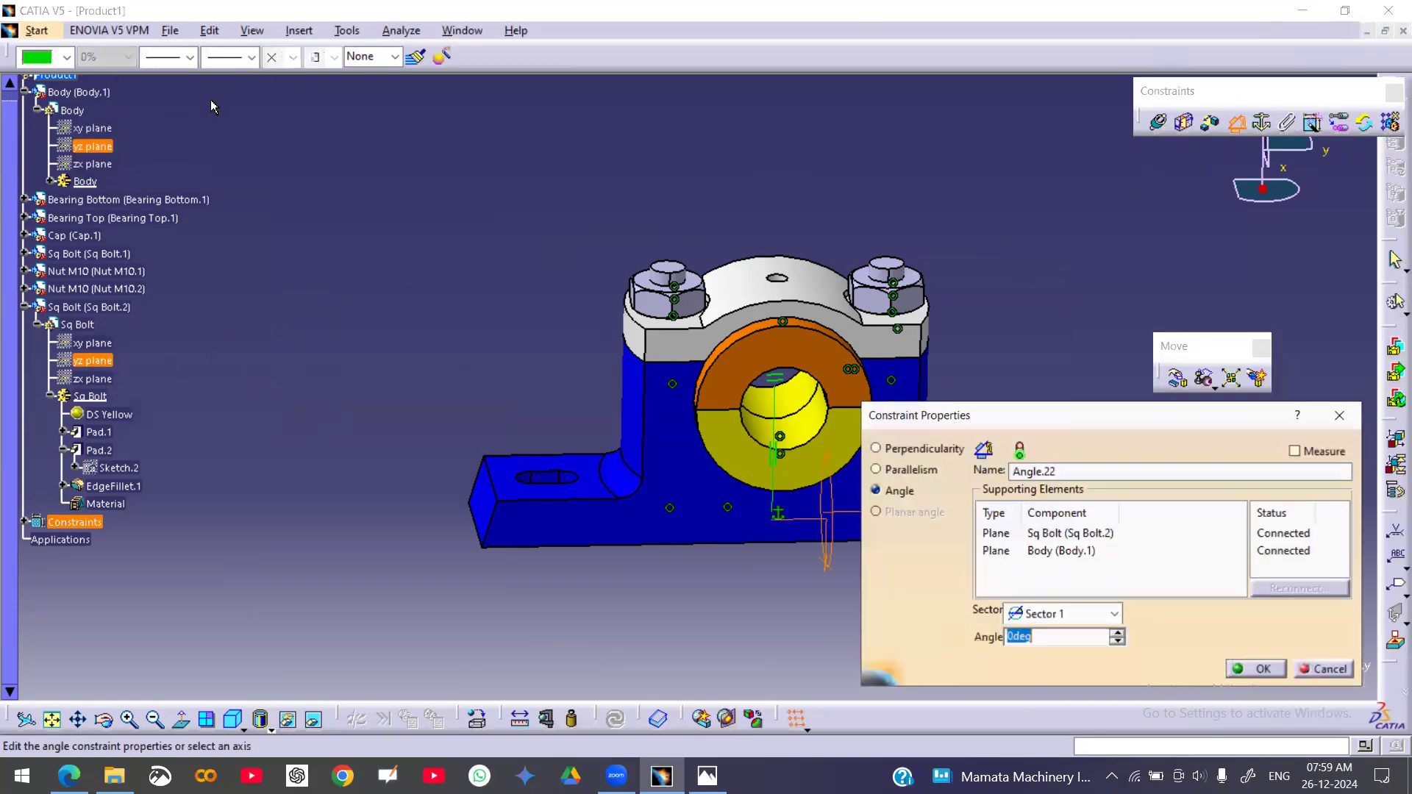
click(909, 470)
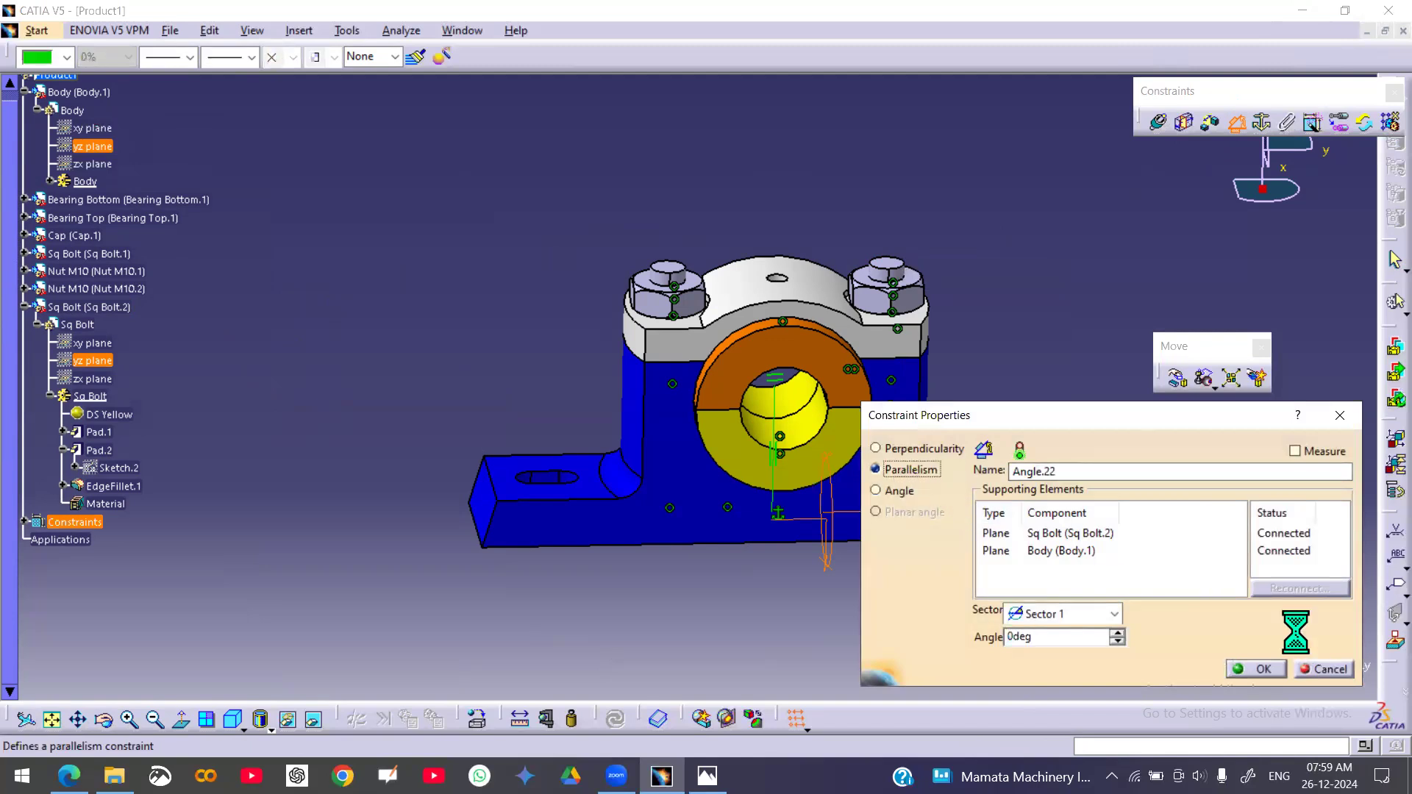
click(1263, 669)
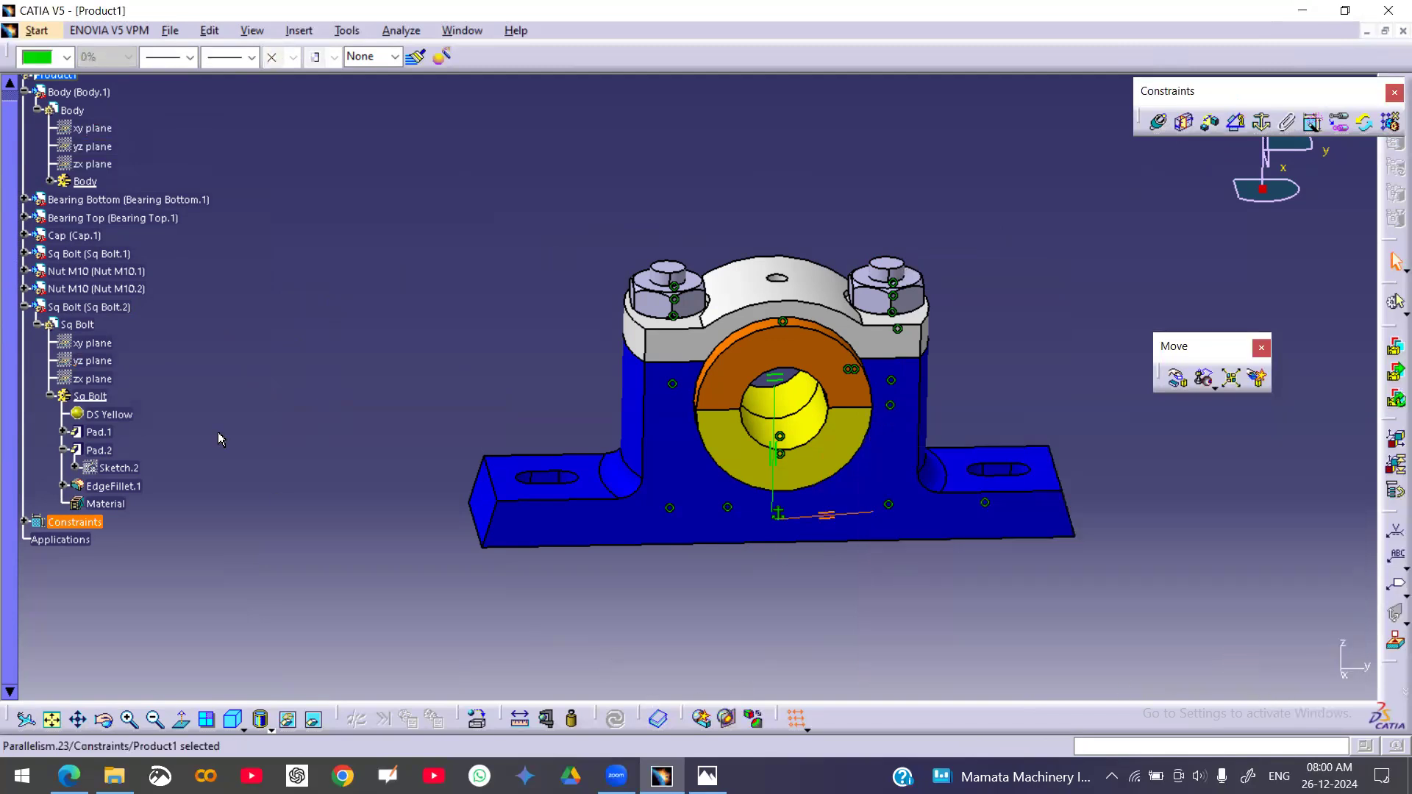
click(218, 439)
- Recheck the component degrees of freedom of the second Sq Bolt
right_click(103, 315)
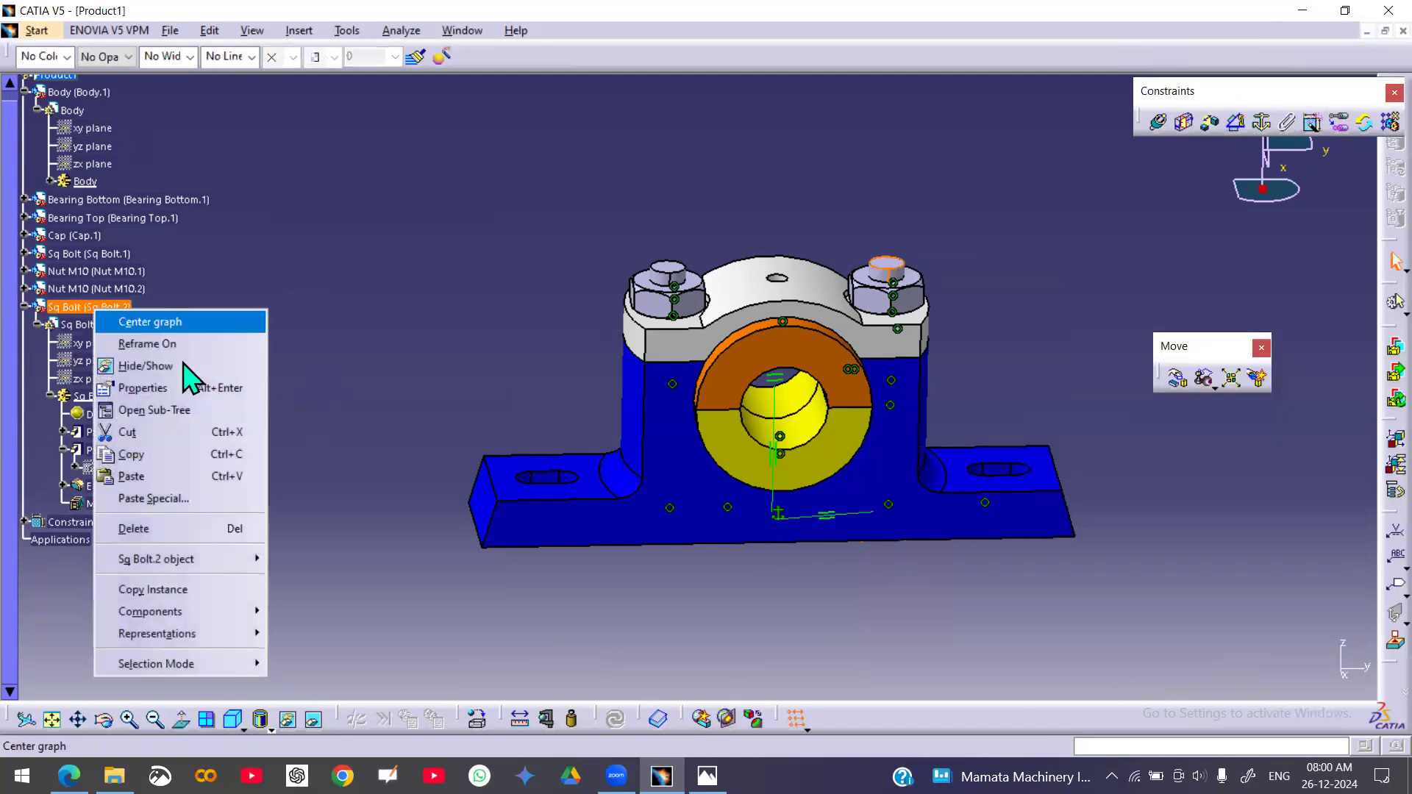
mouse_move(198, 561)
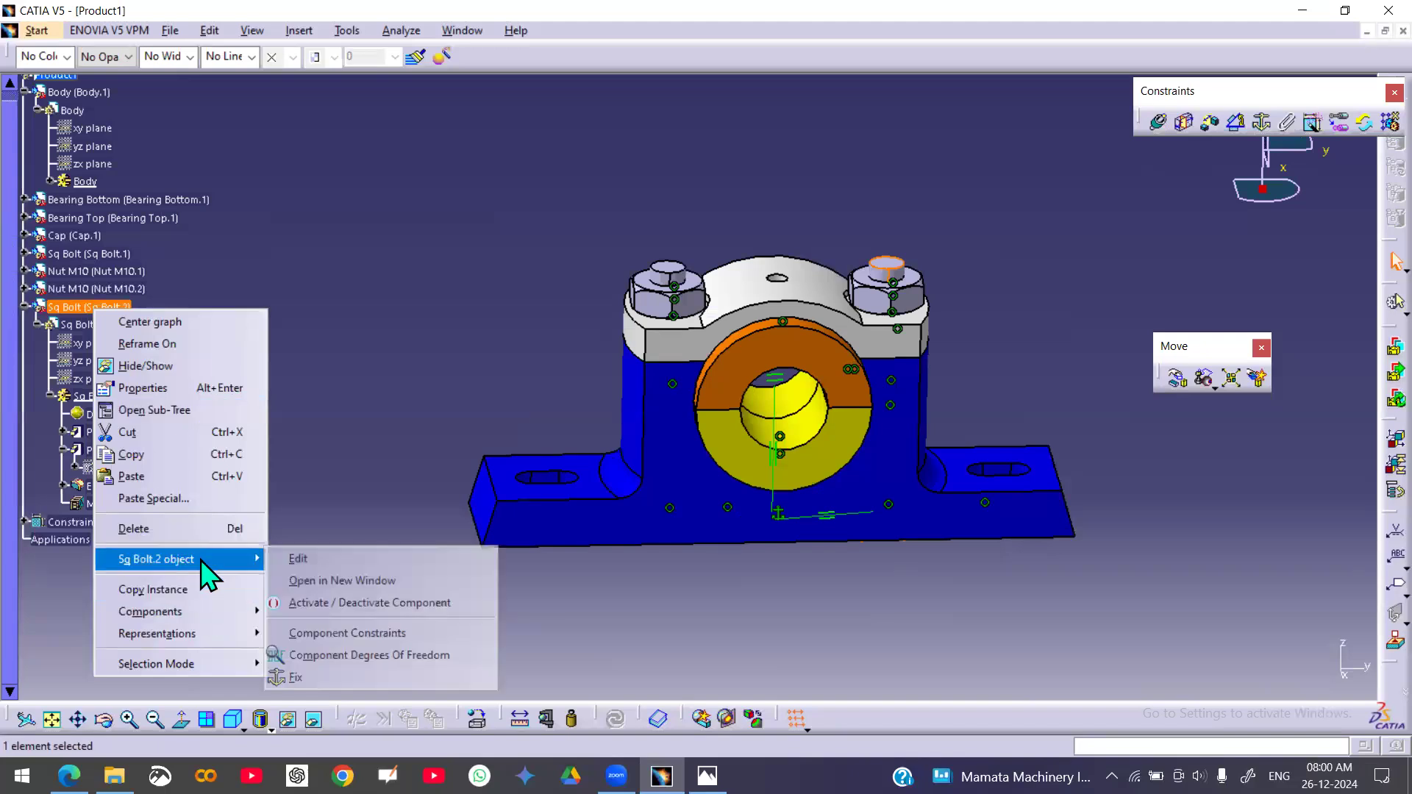
click(371, 653)
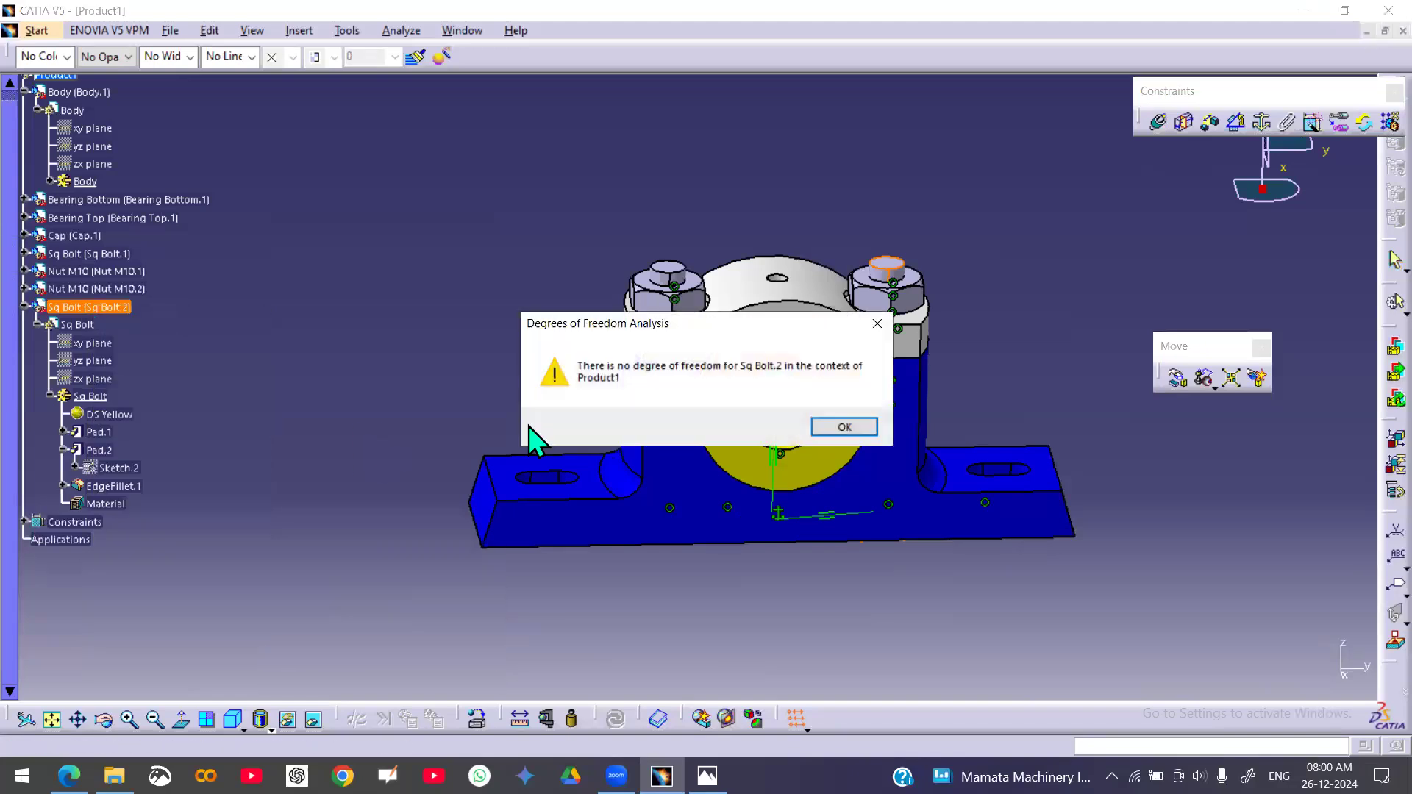
click(857, 429)
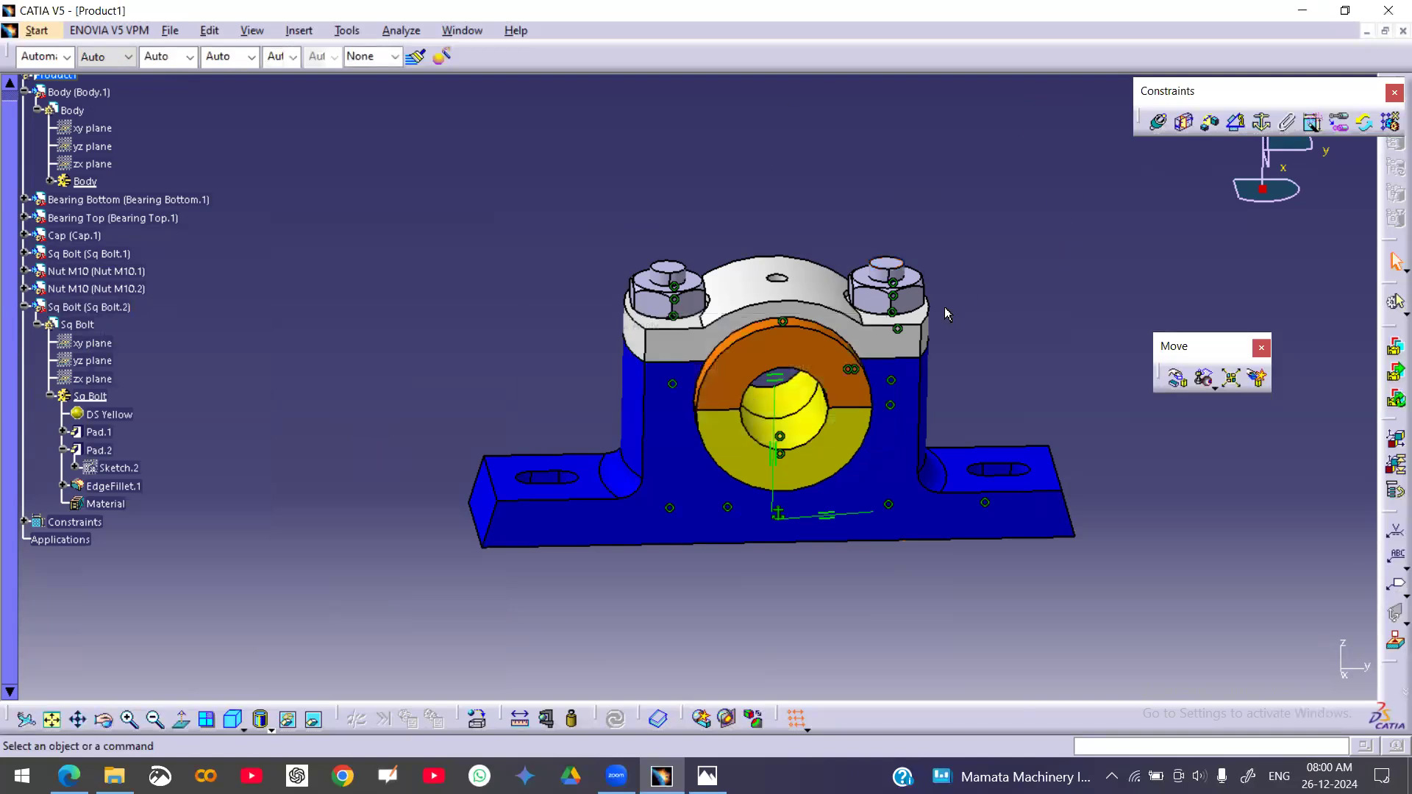
- Check the component degrees of freedom of the second Nut M10
click(921, 307)
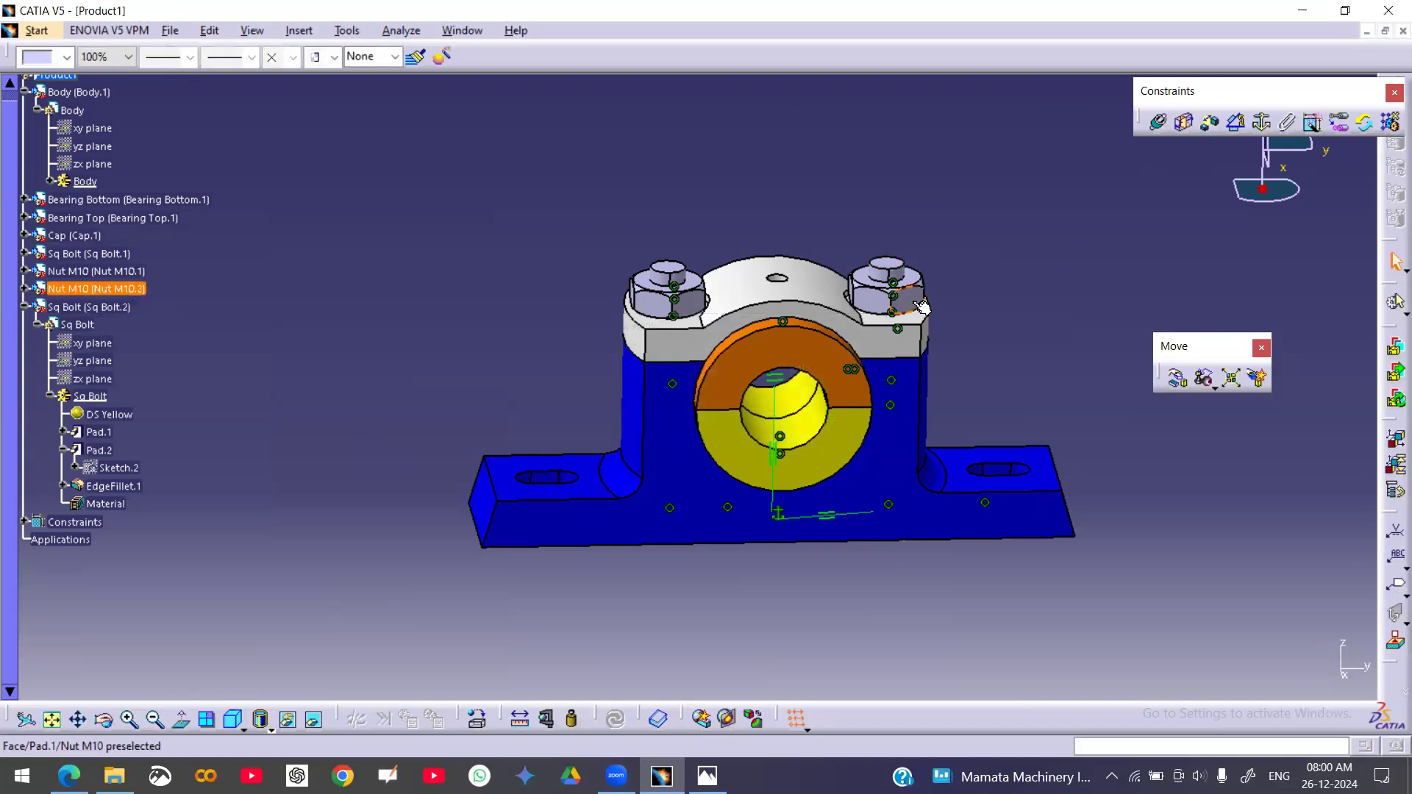
click(26, 309)
right_click(105, 294)
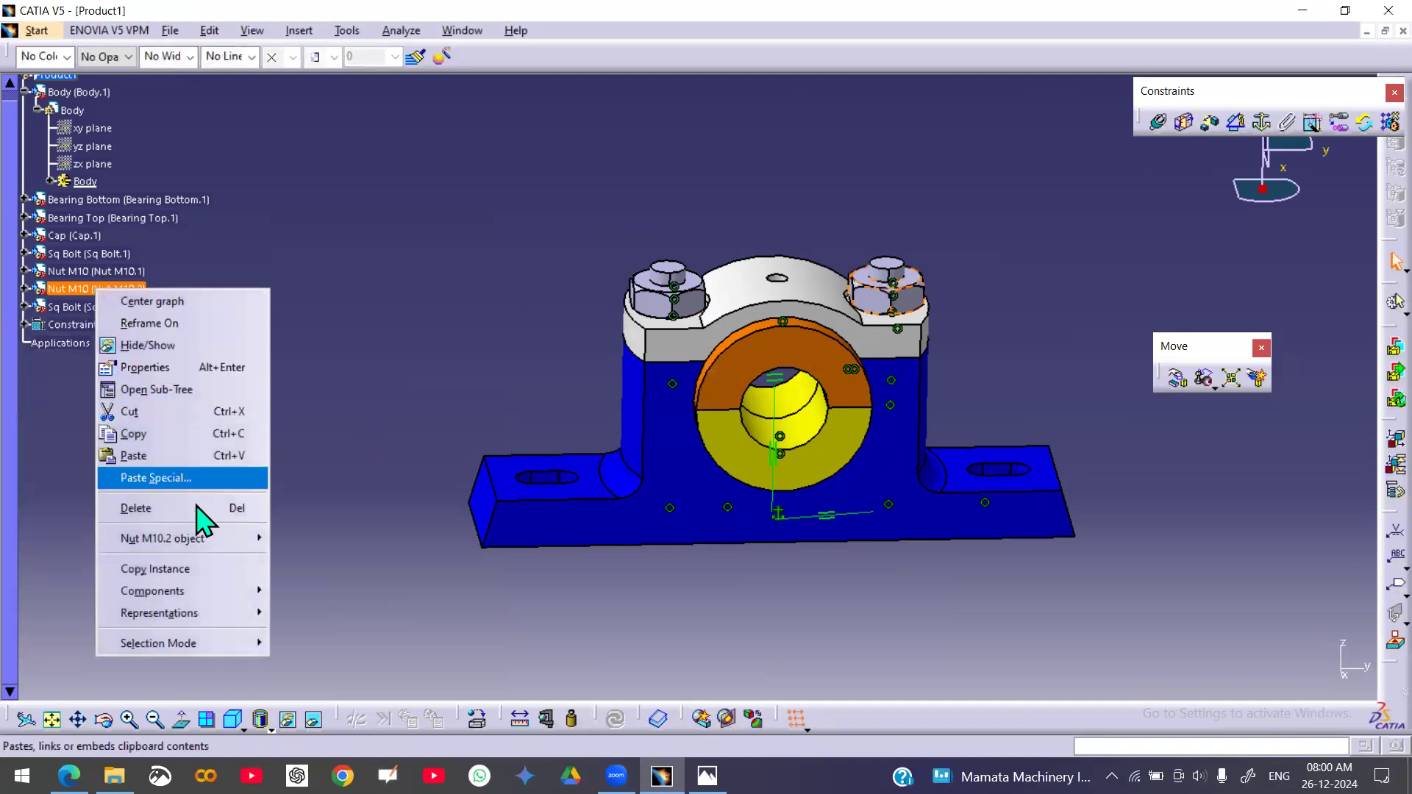
mouse_move(220, 539)
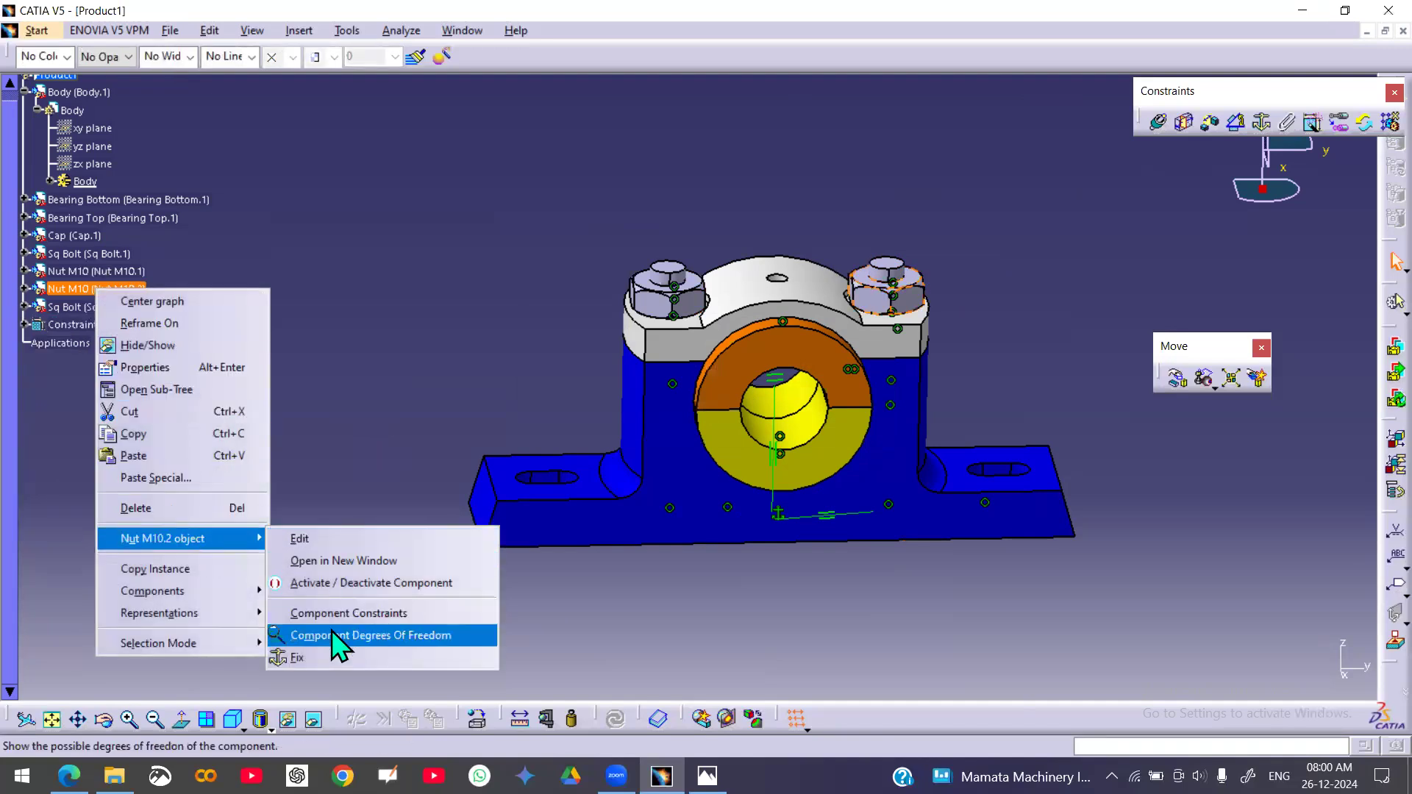
click(338, 637)
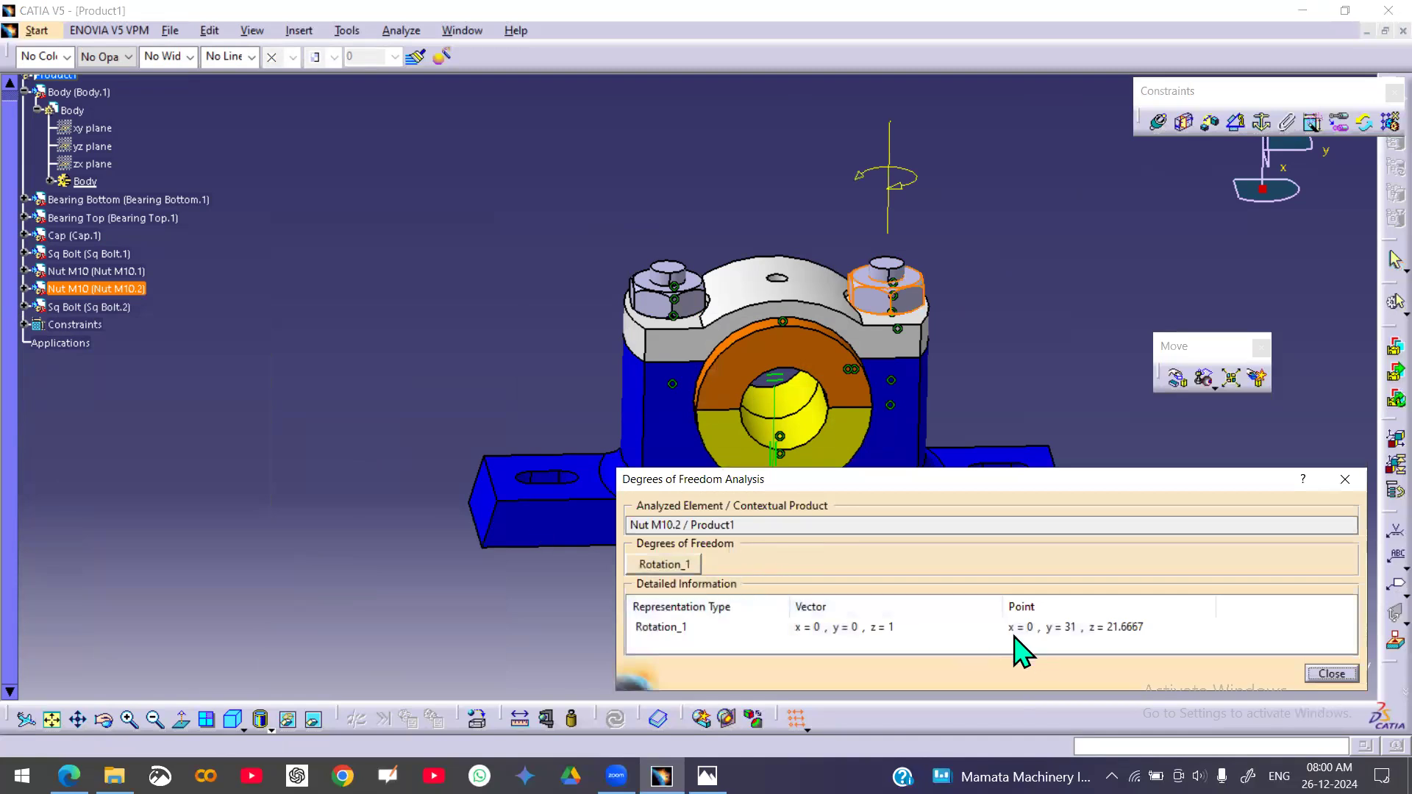
click(1332, 673)
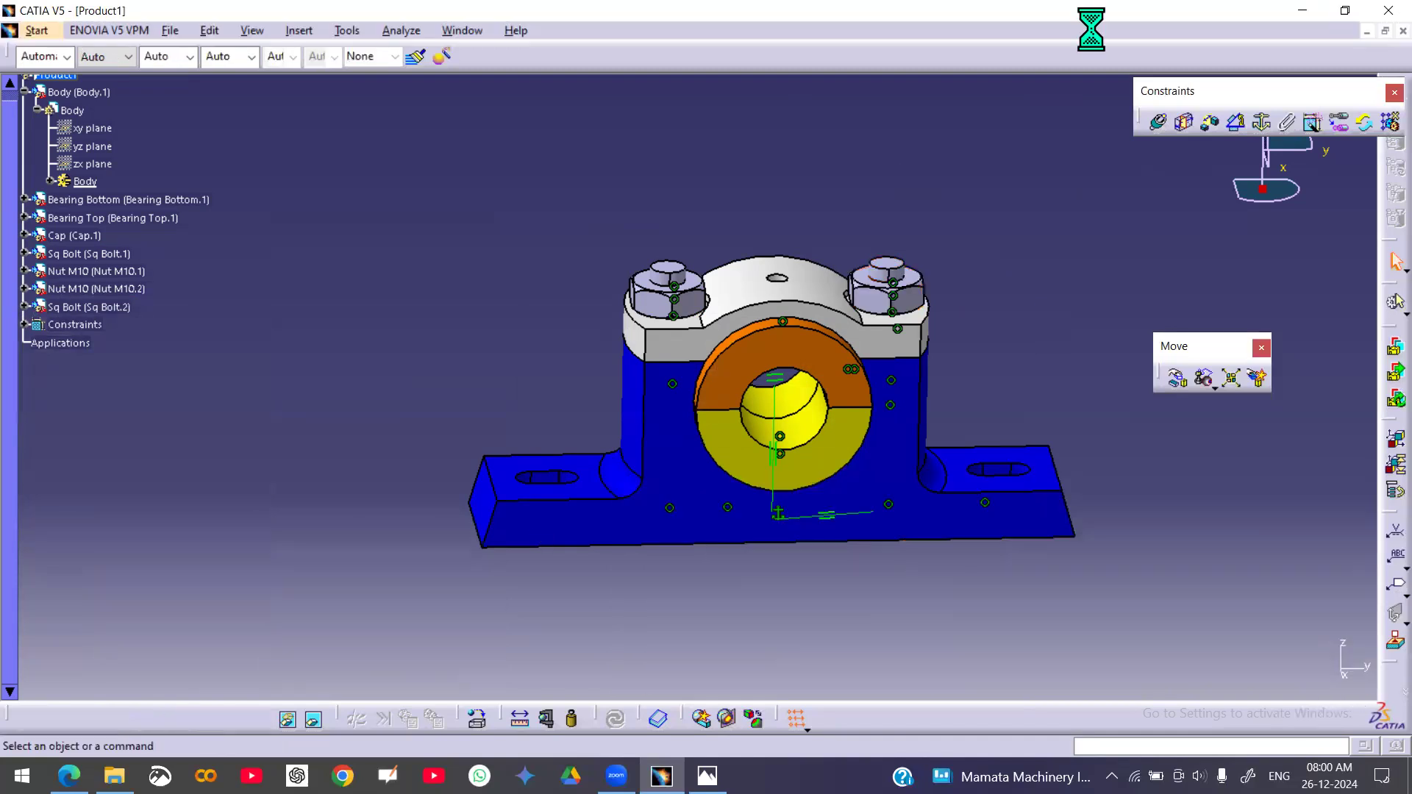
click(23, 308)
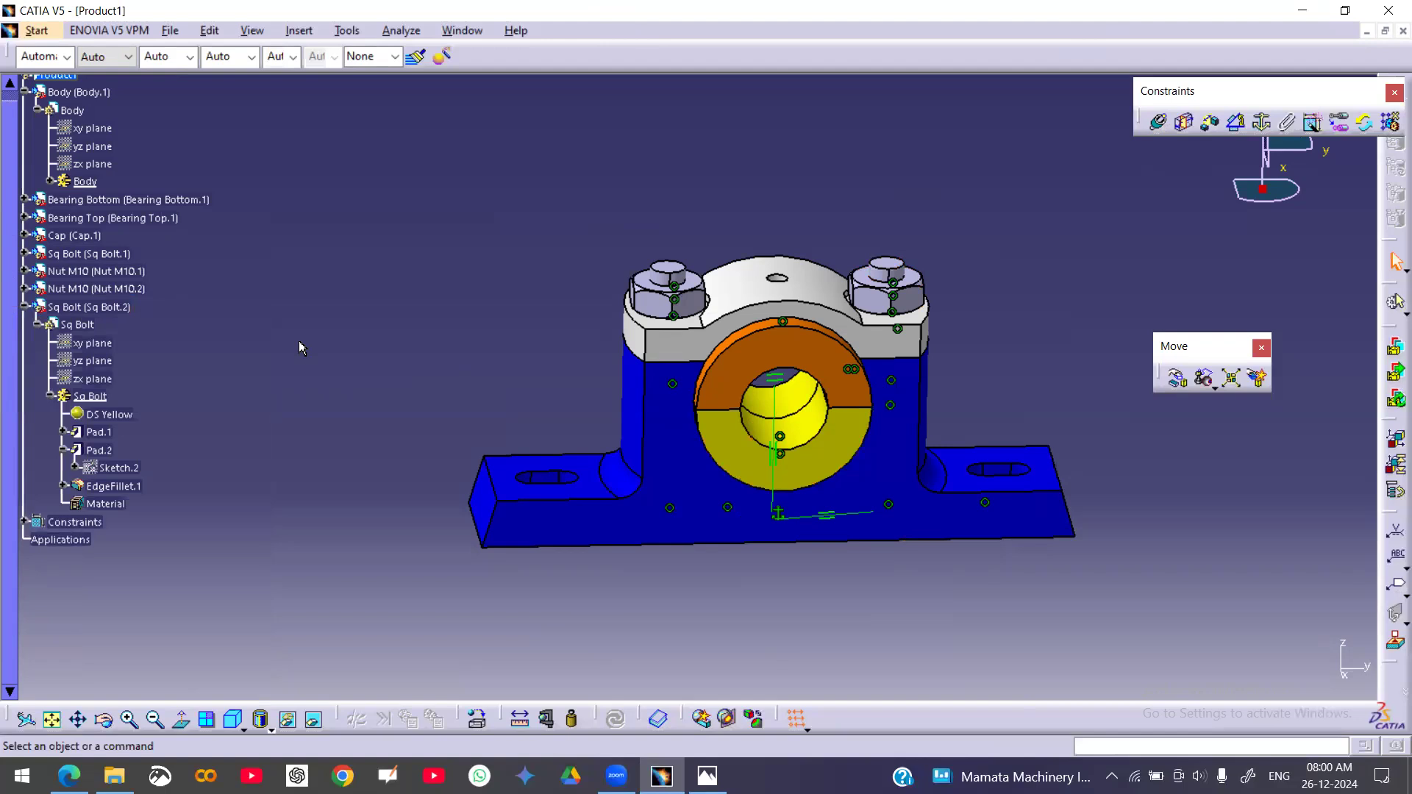
click(1210, 123)
click(94, 360)
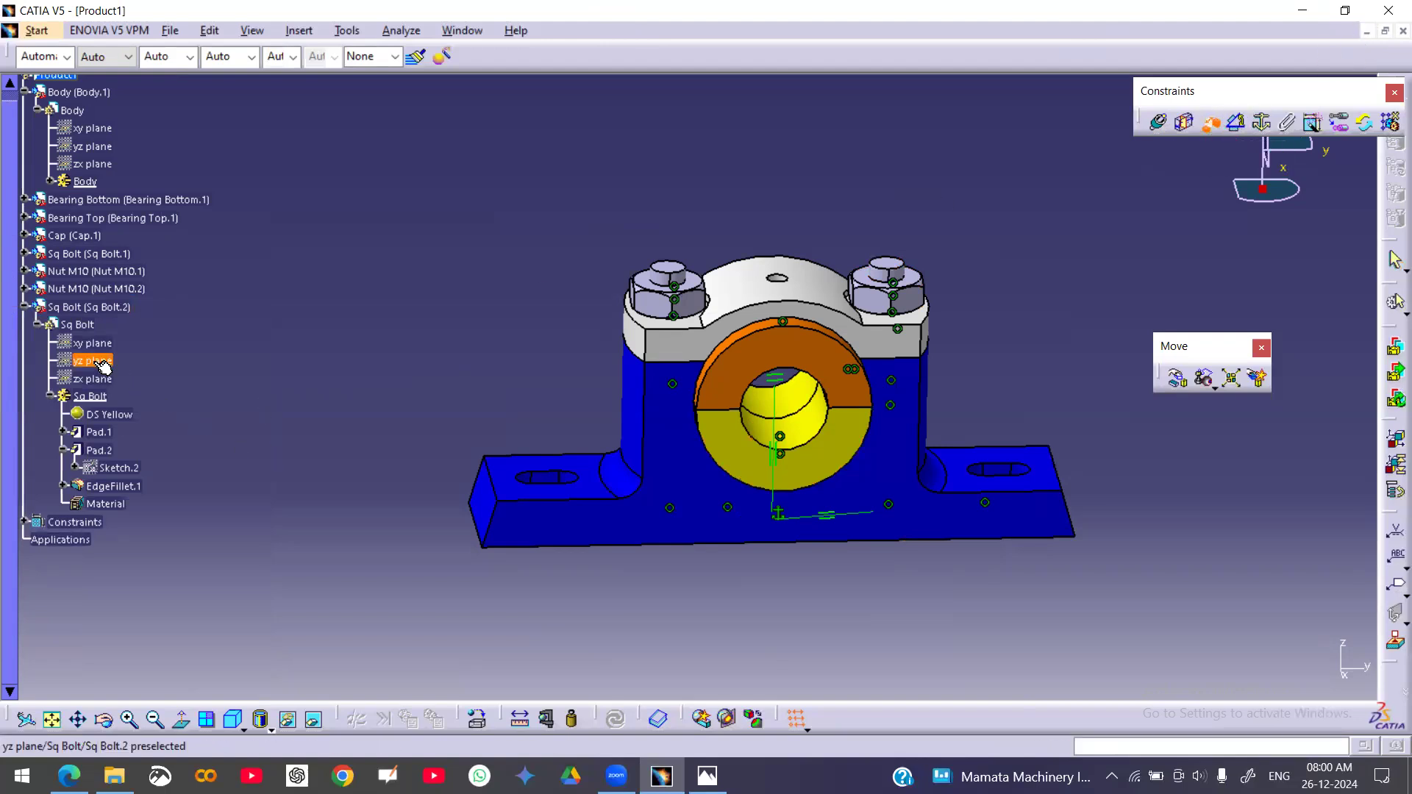
click(93, 146)
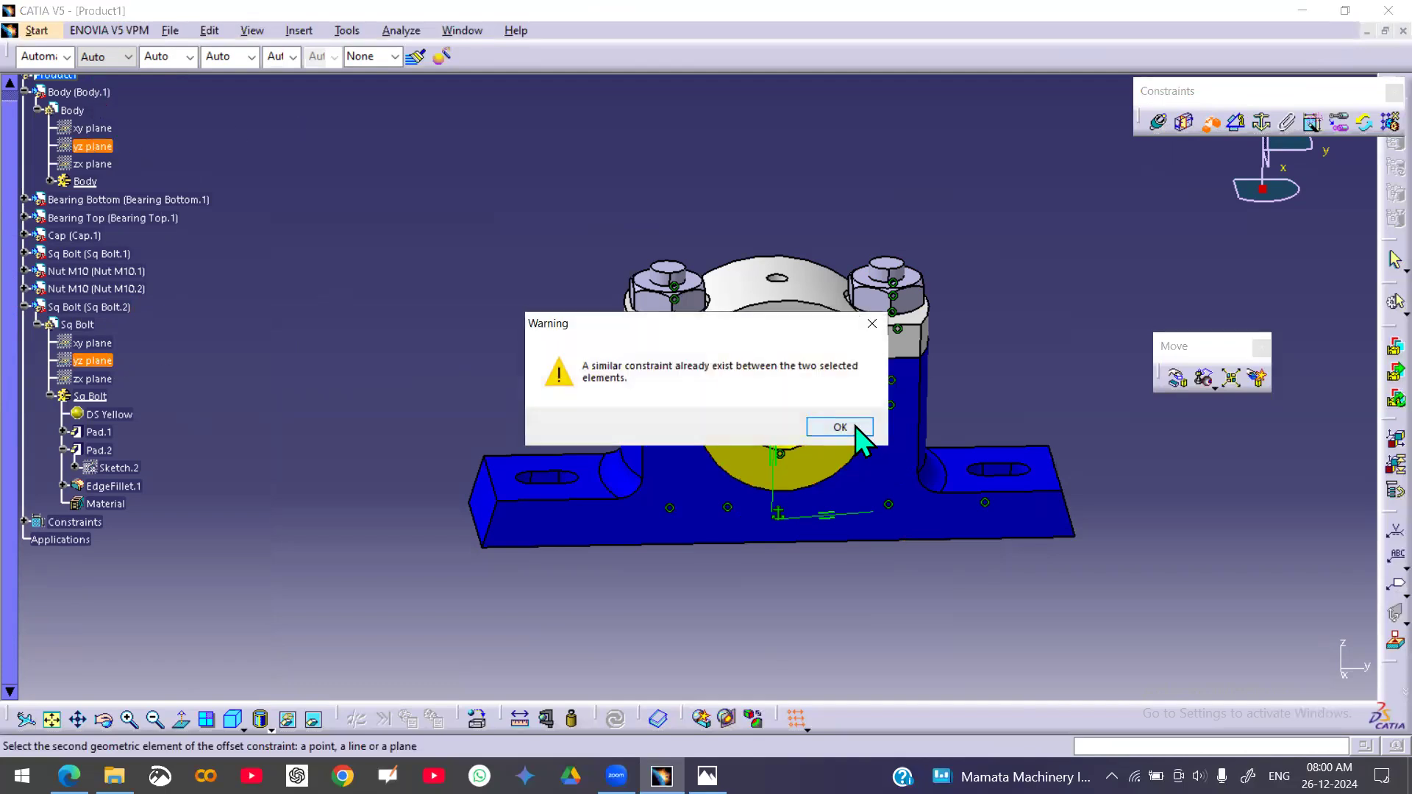
click(854, 427)
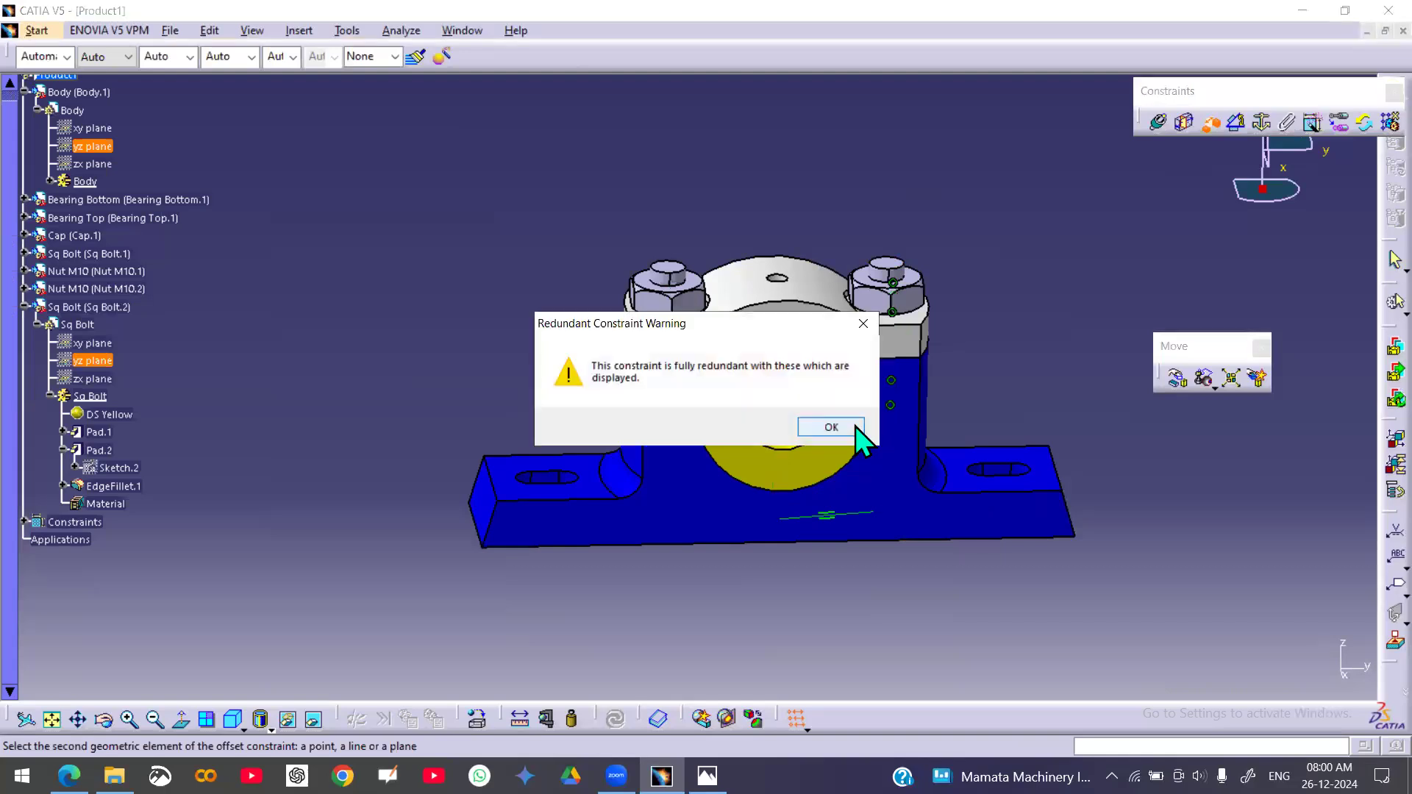
click(864, 324)
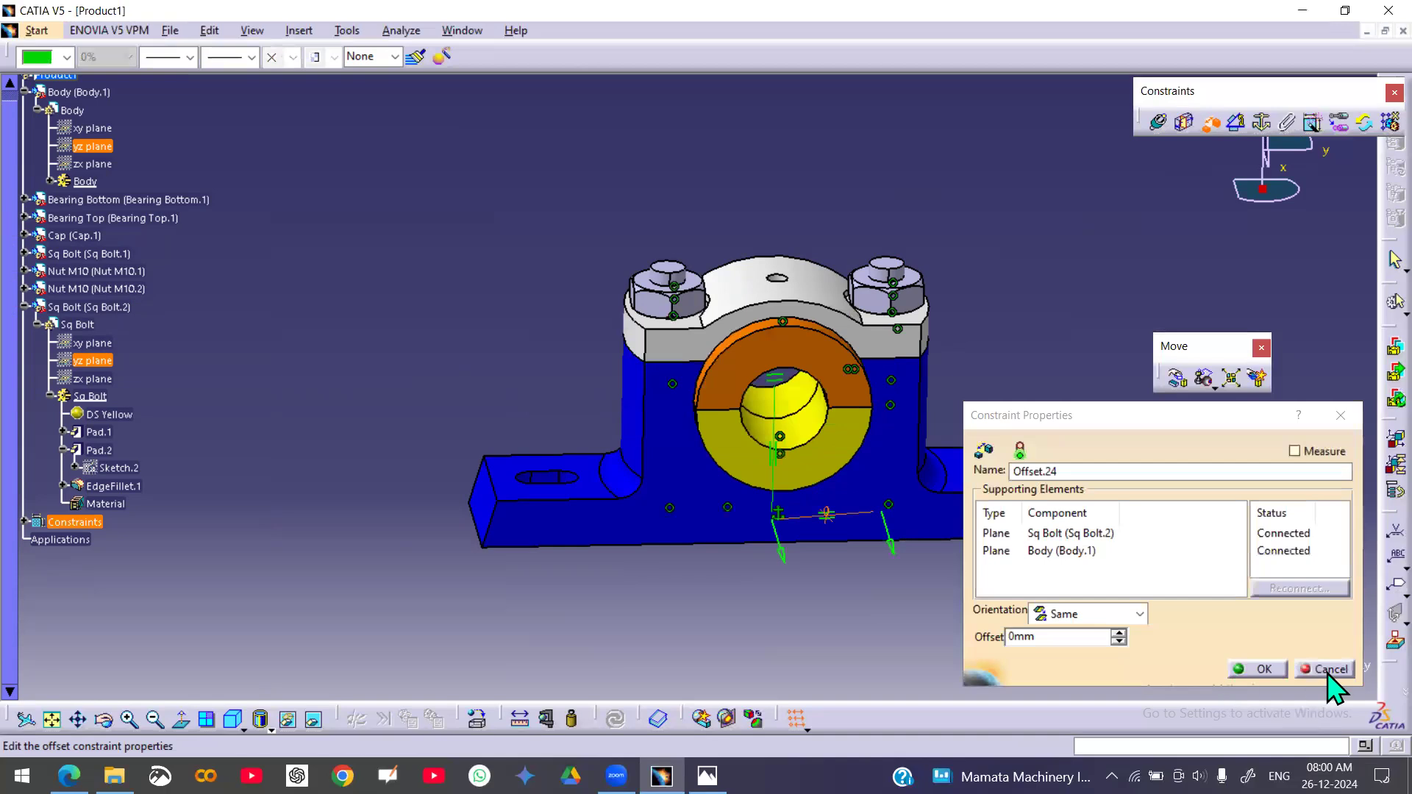
click(1327, 669)
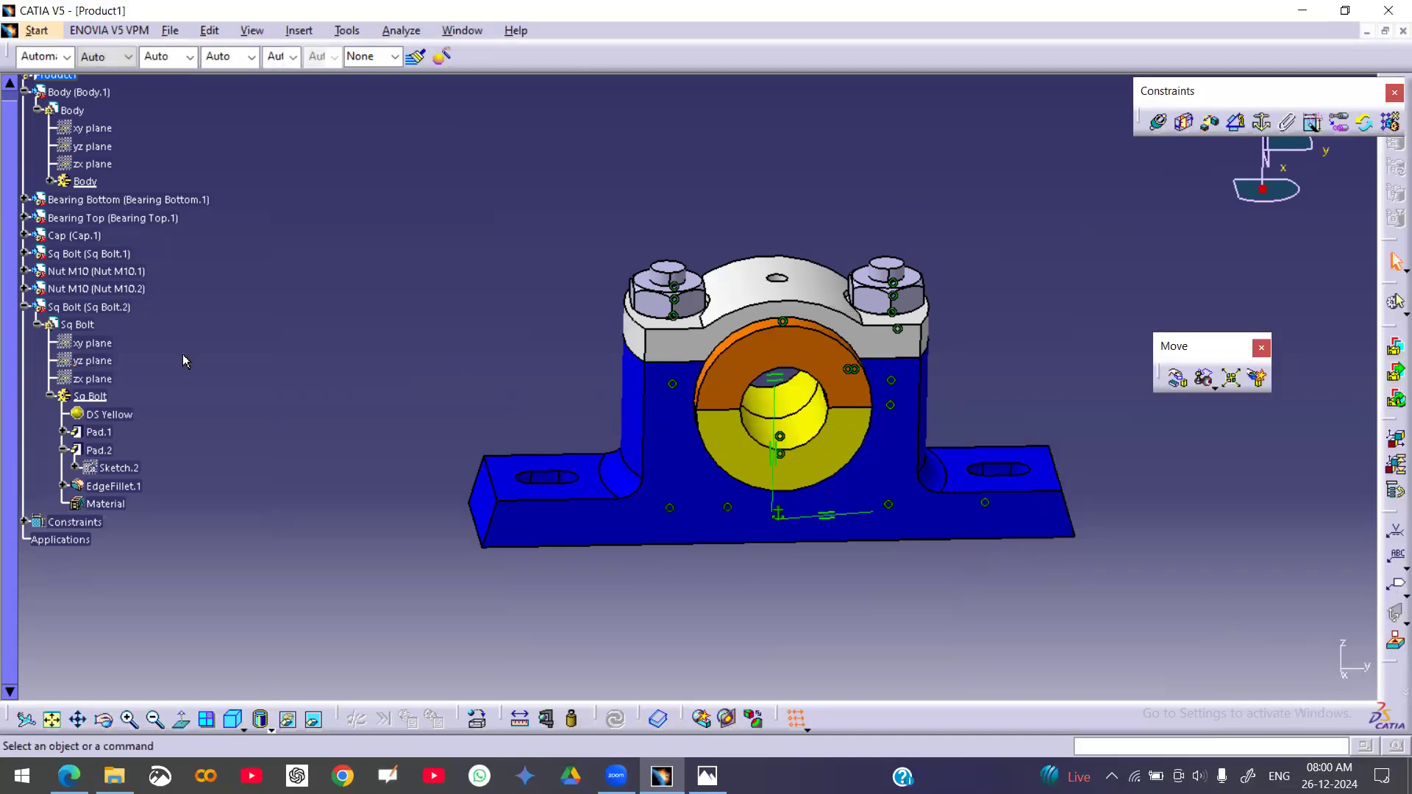
- Expand the second Nut M10 in the specification tree to list its reference planes
click(24, 307)
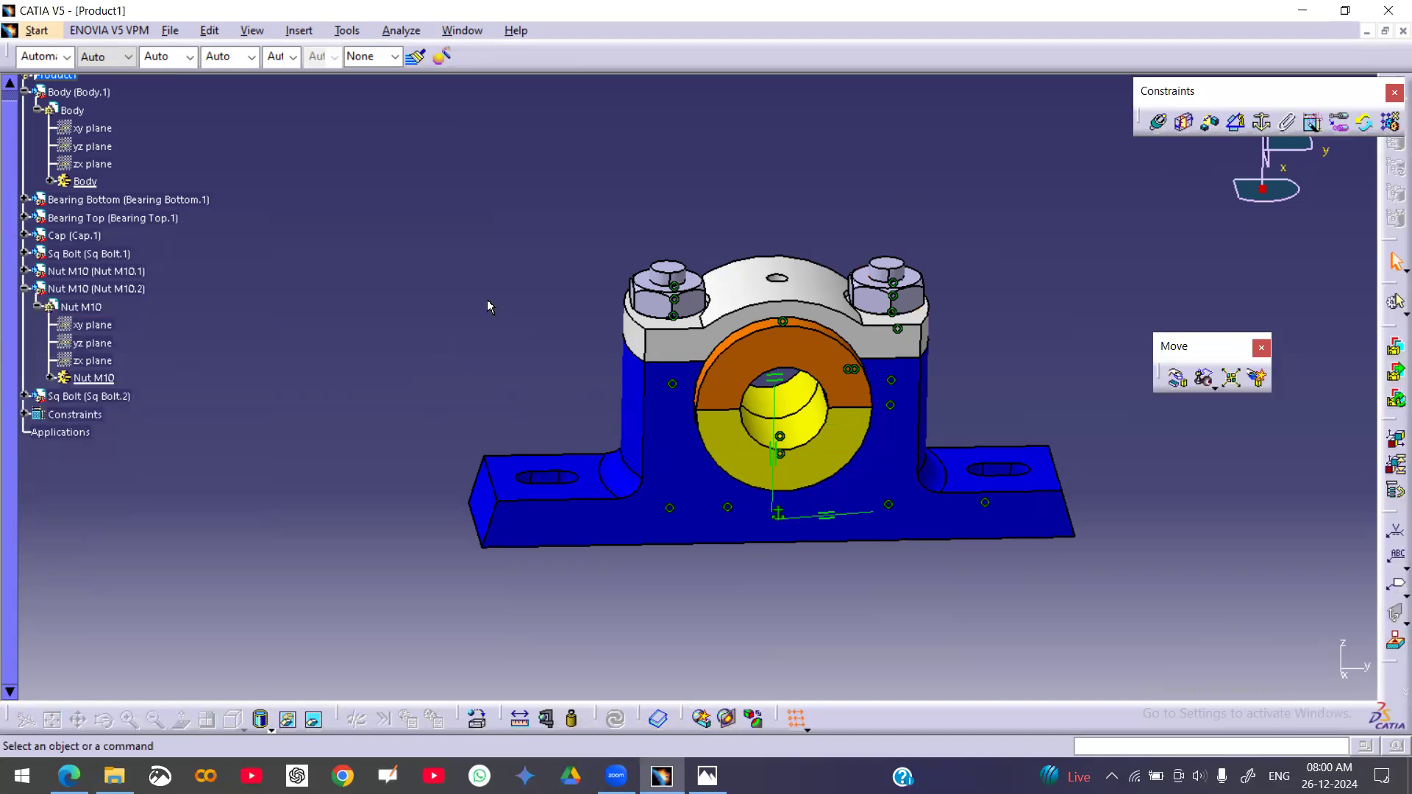
click(1212, 122)
click(1213, 123)
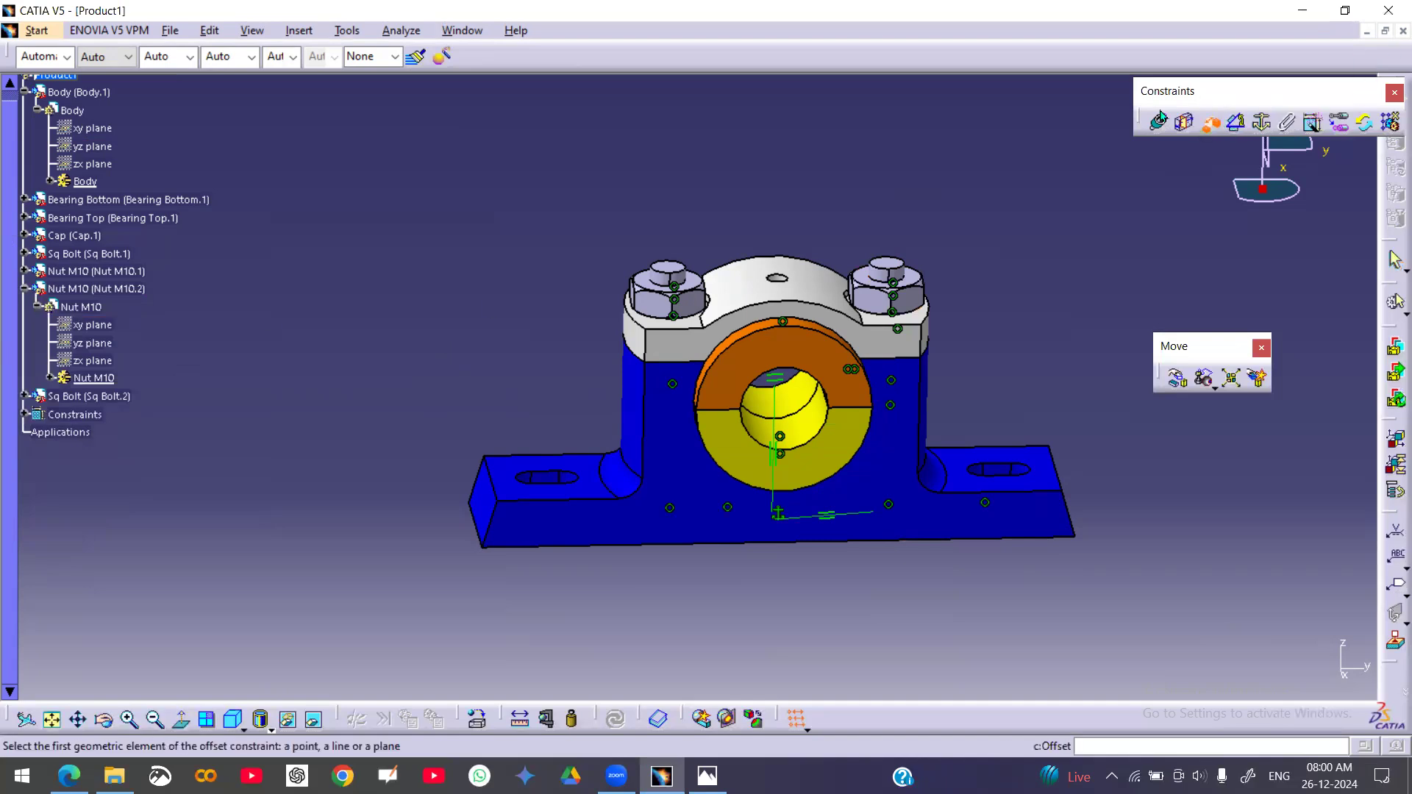
click(93, 343)
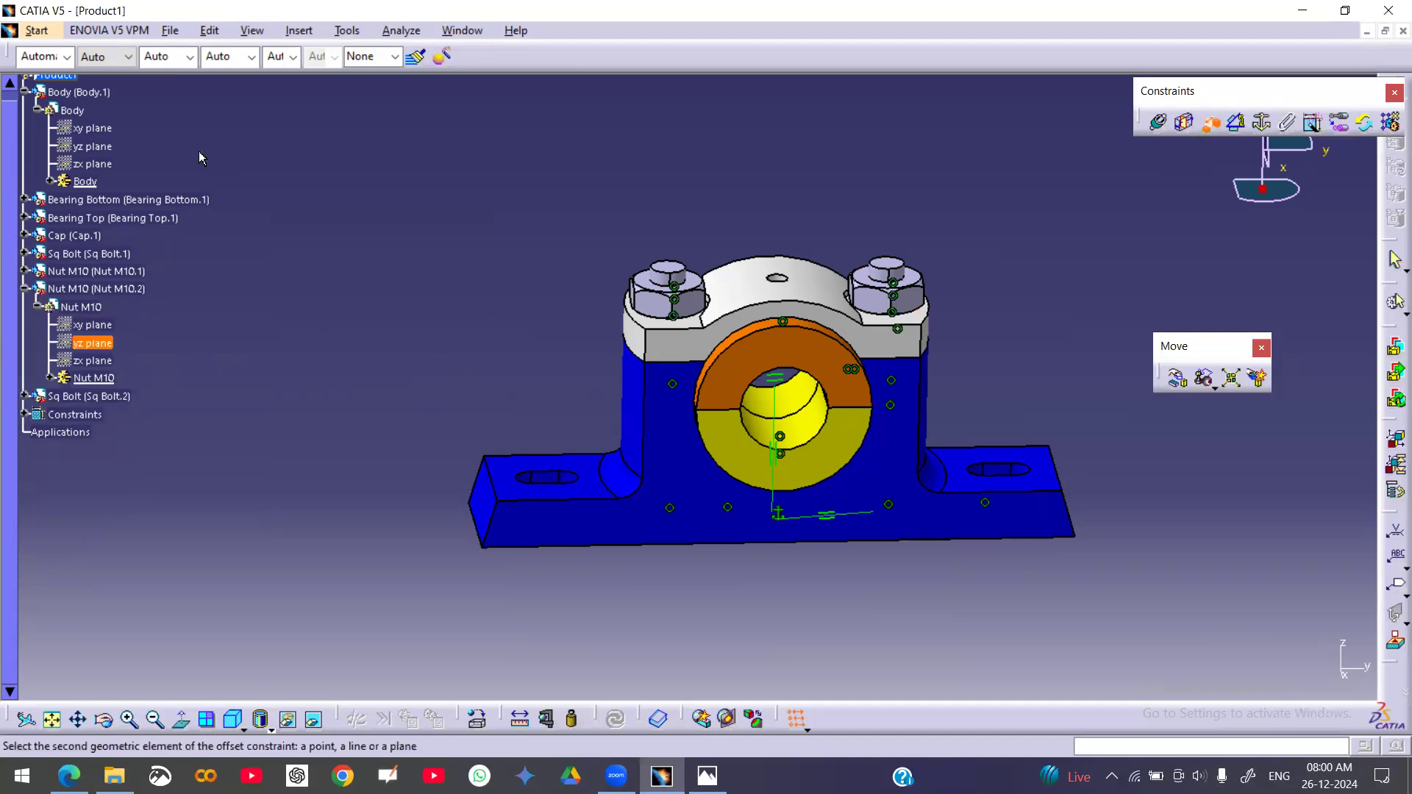
click(94, 146)
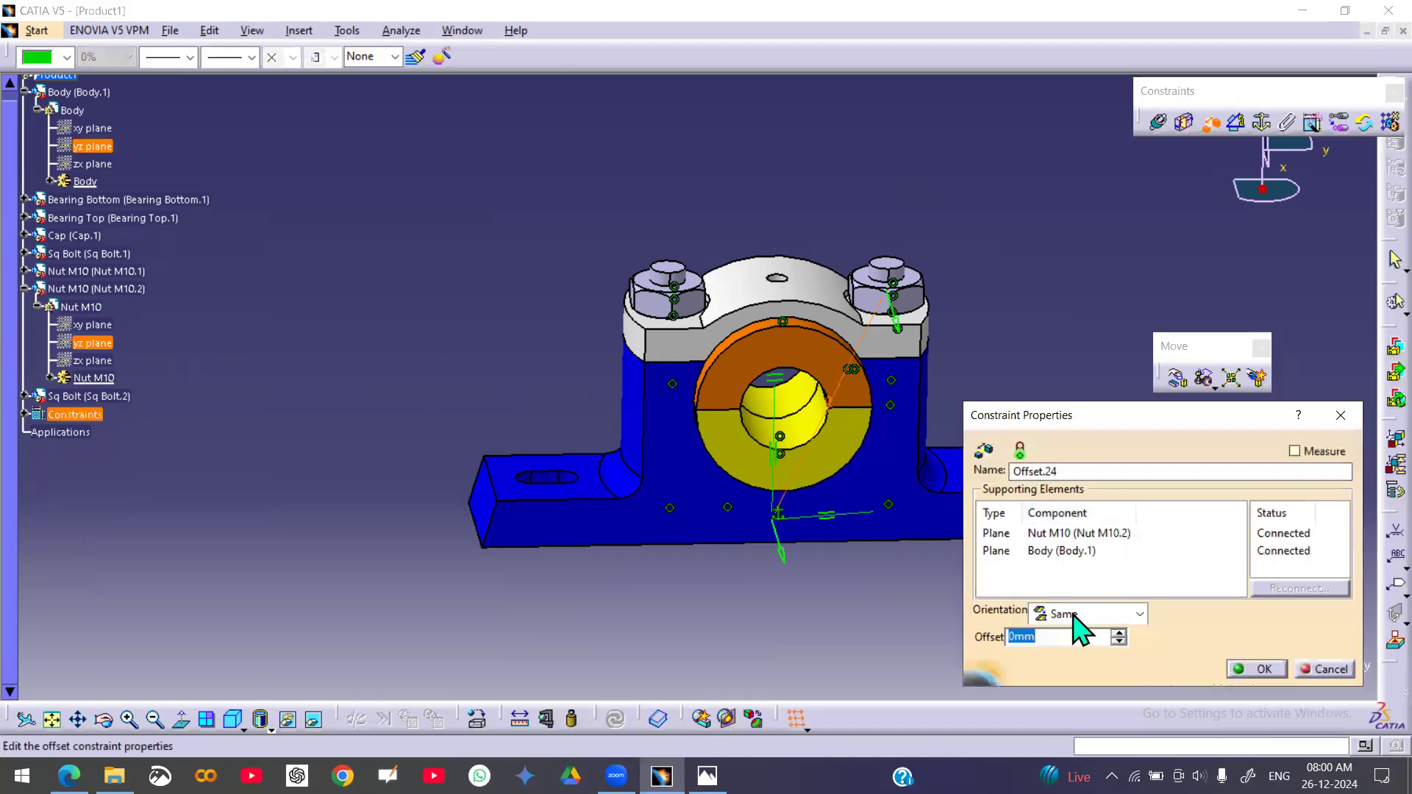
click(1342, 664)
- Add an angle constraint of type Parallelism, orientation Same, between the yz planes of the second Nut M10 and the Body
click(1237, 123)
click(107, 343)
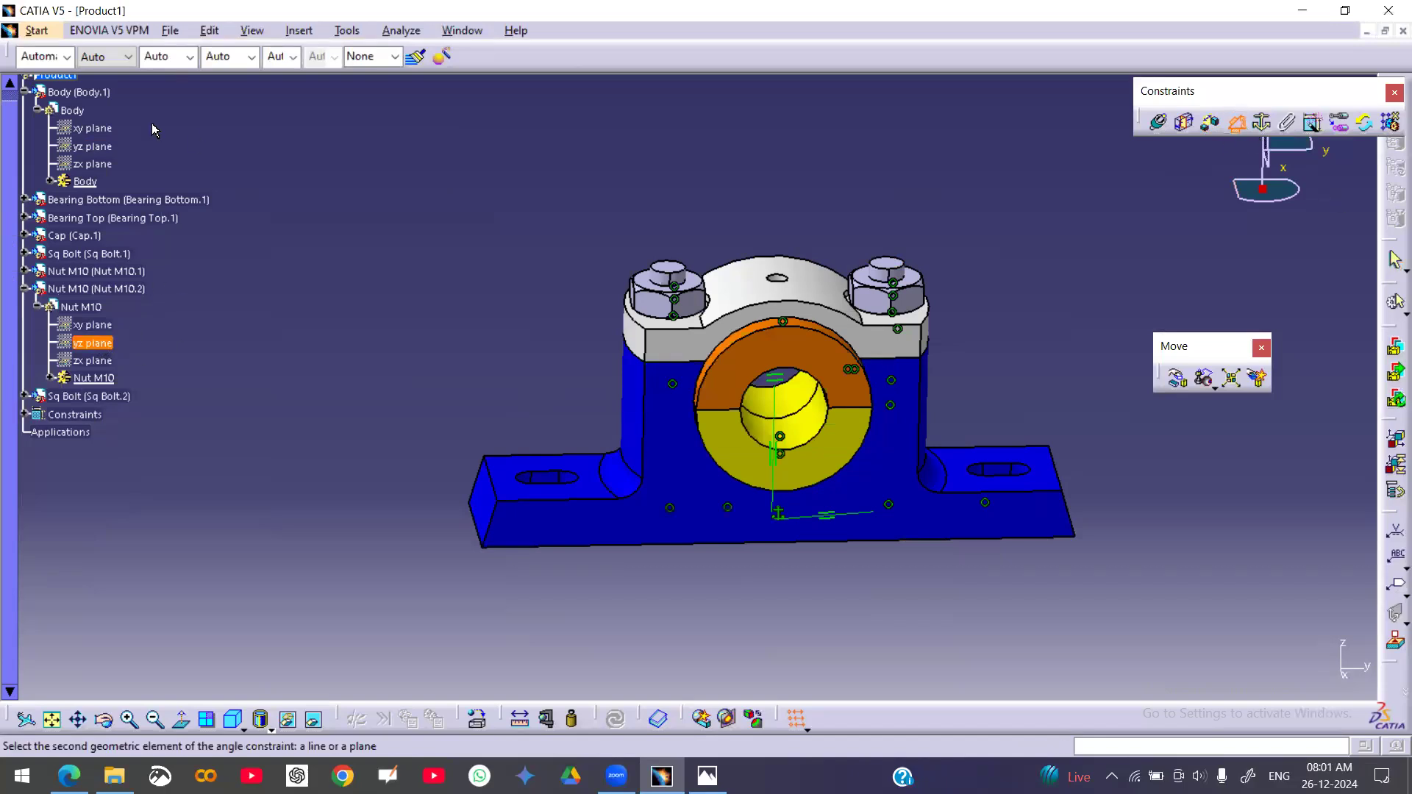
click(99, 147)
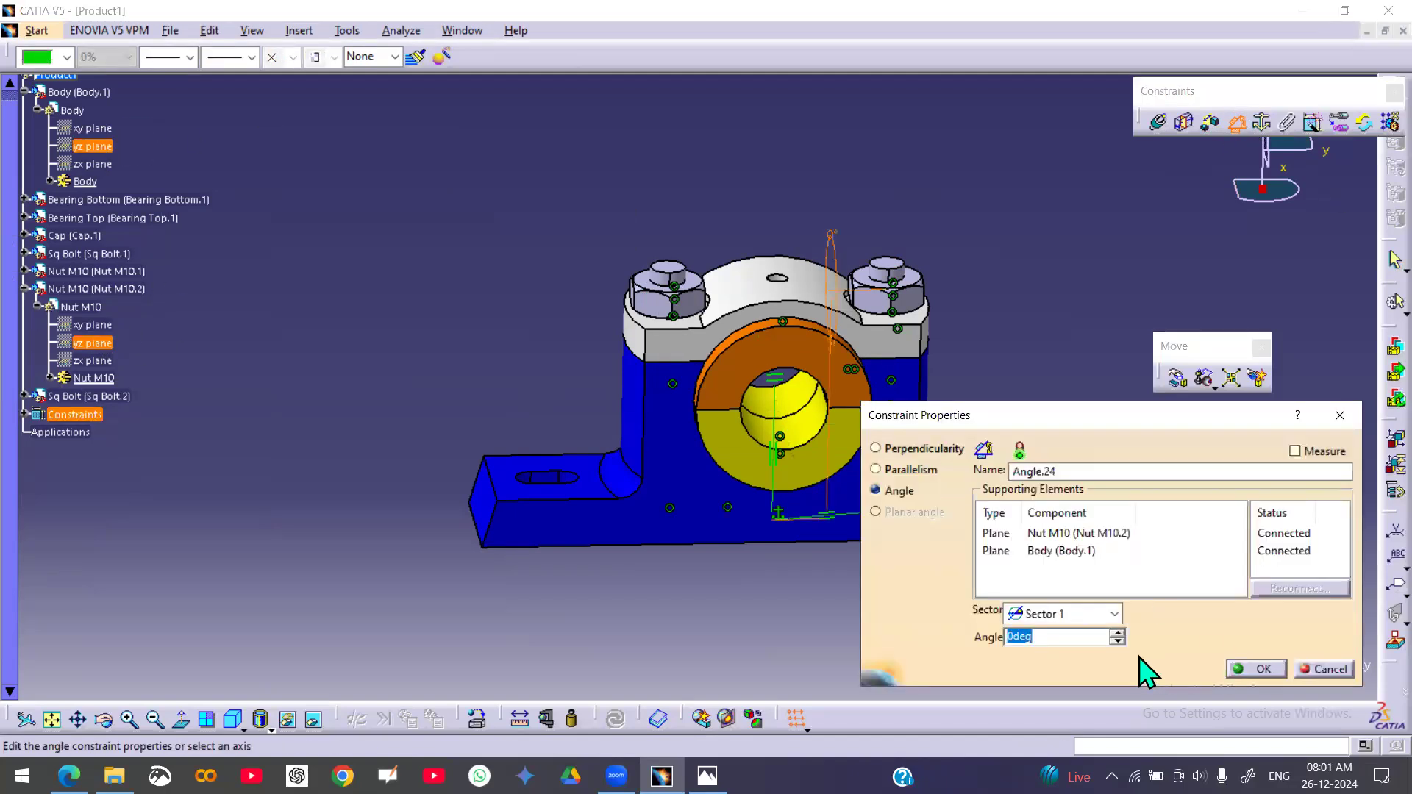
click(901, 471)
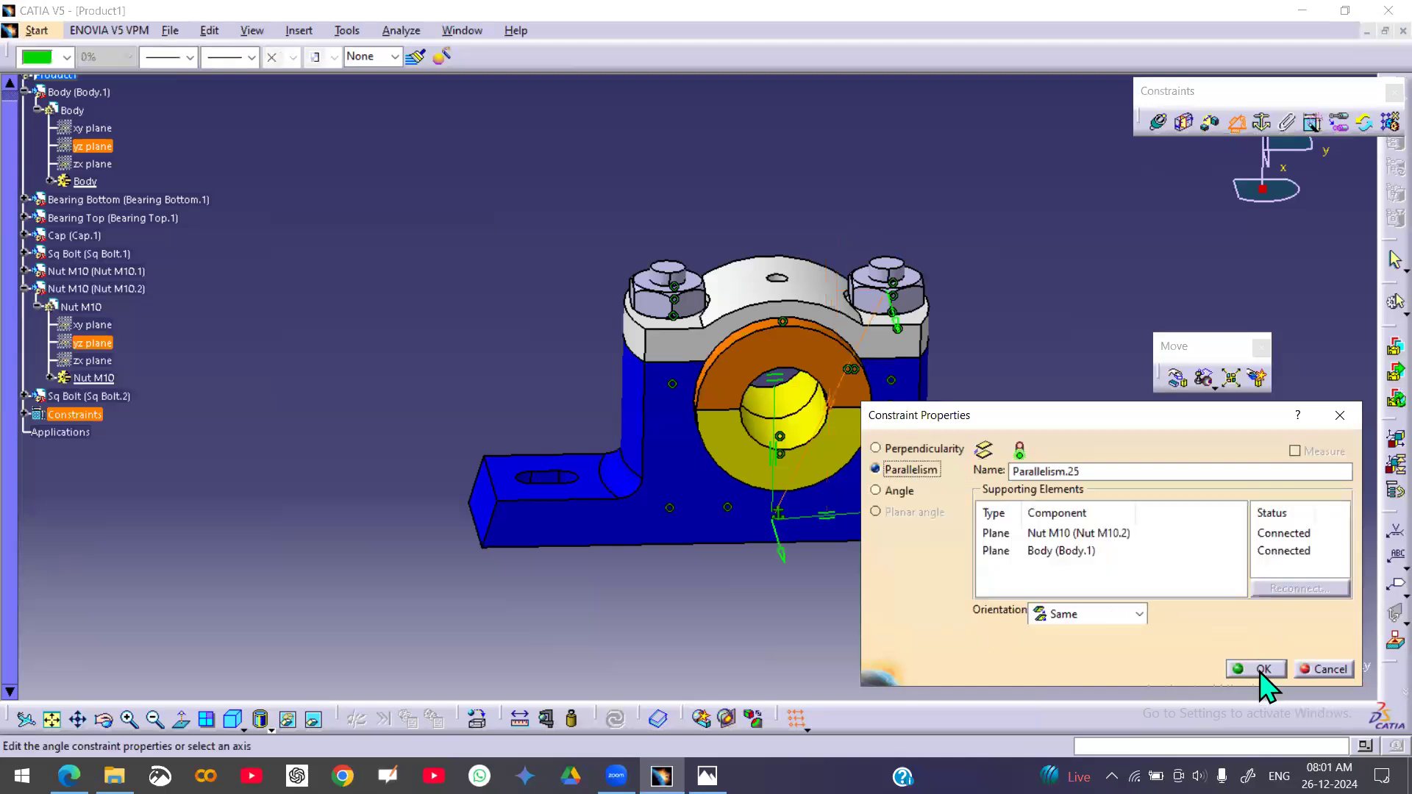
click(1262, 668)
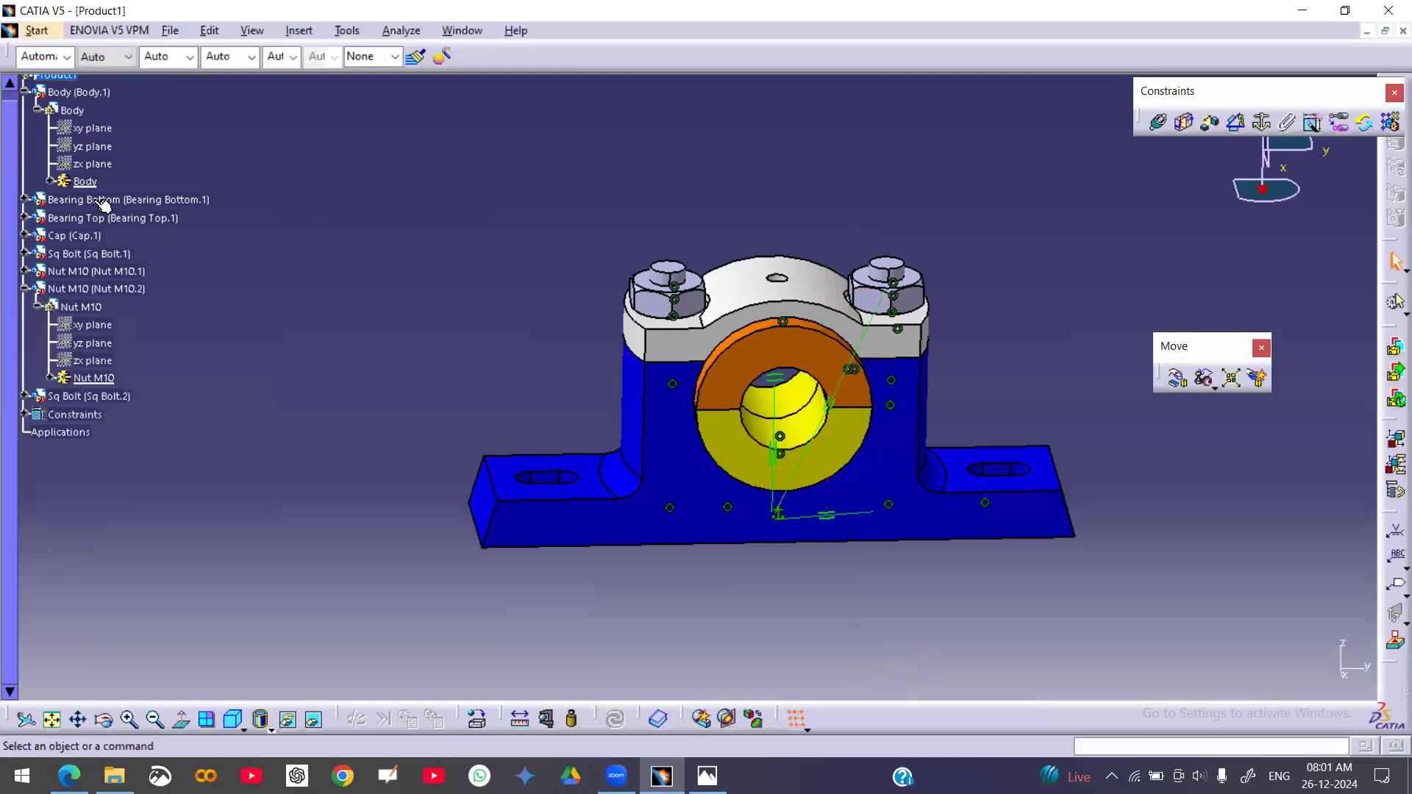
- Recheck the component degrees of freedom of the second Nut M10
click(96, 288)
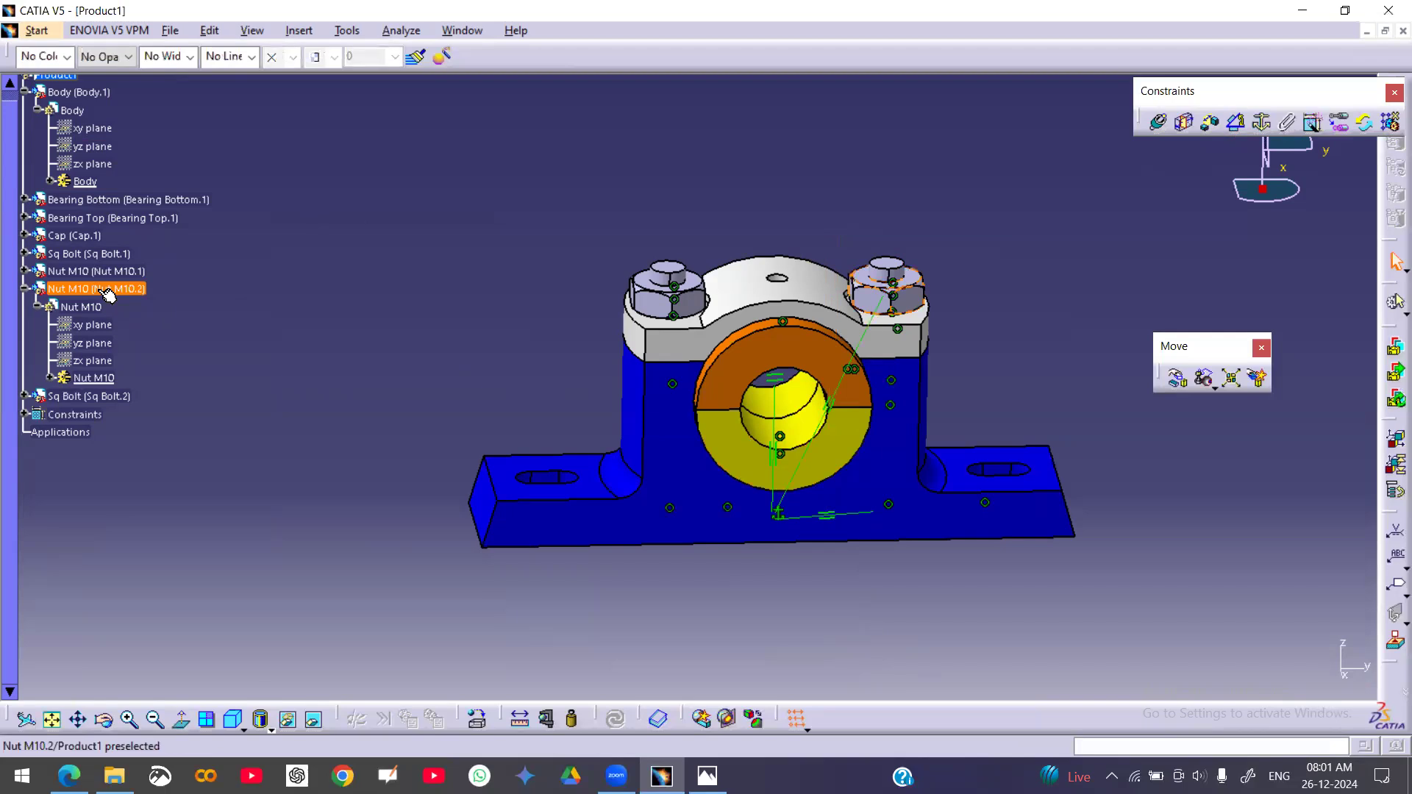
right_click(97, 289)
mouse_move(225, 551)
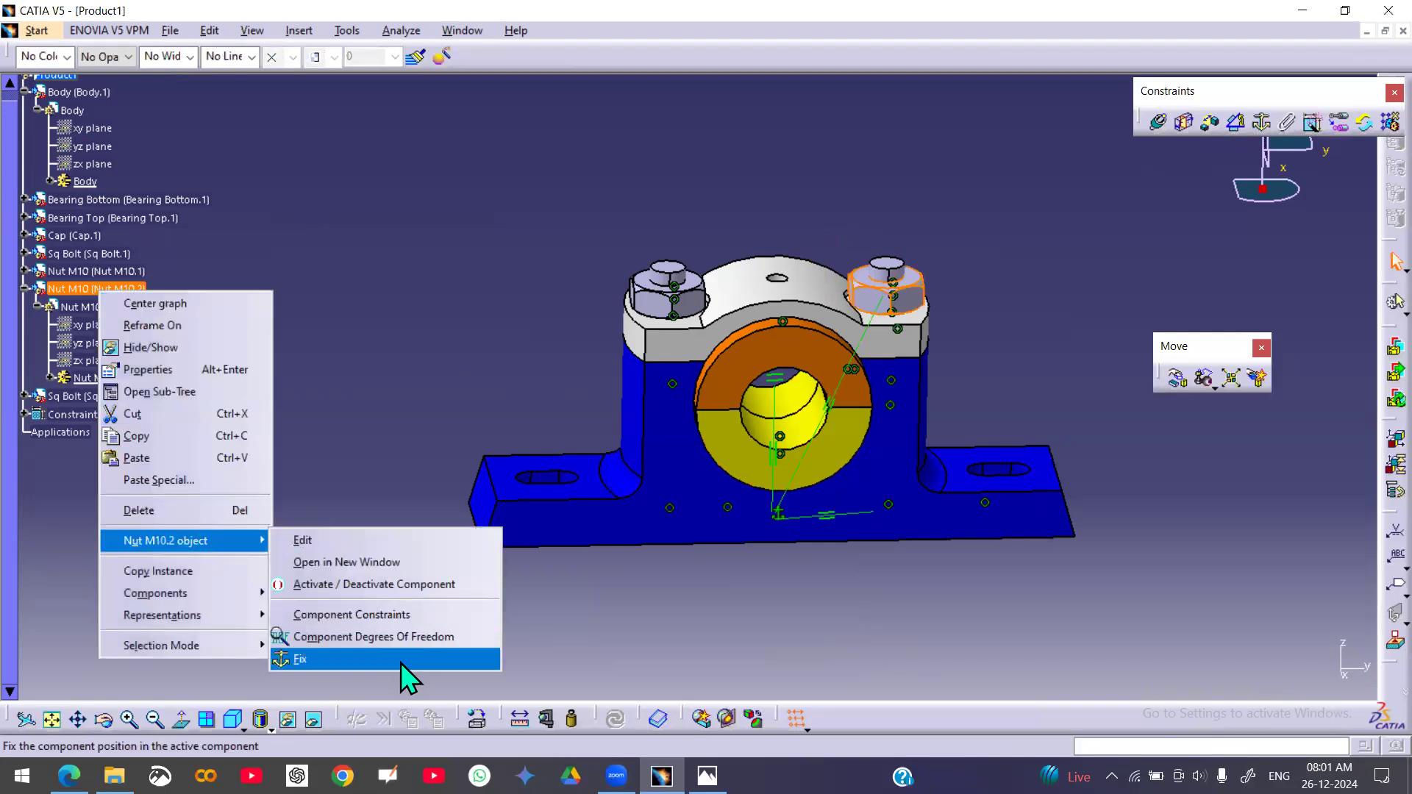
click(377, 633)
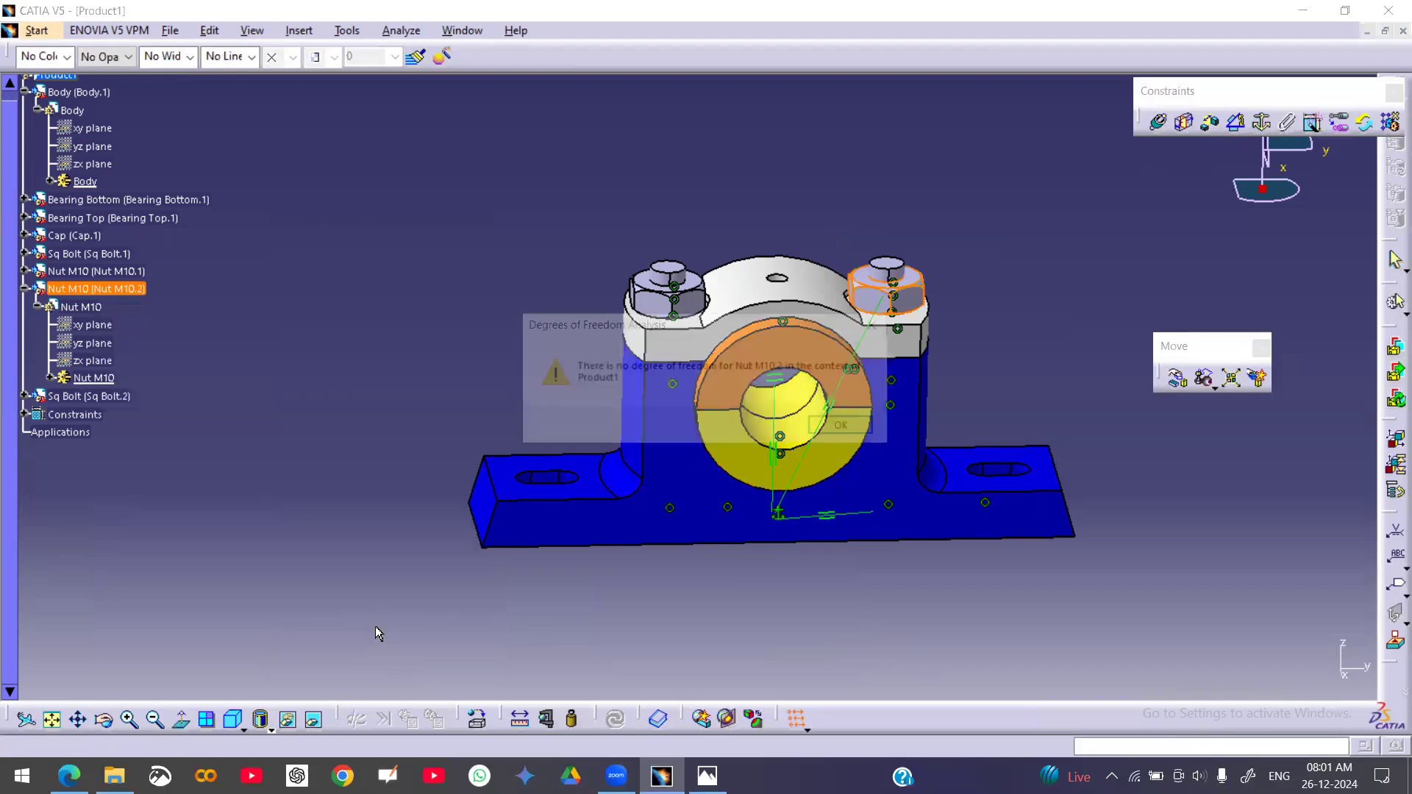
click(846, 427)
middle_drag(1040, 309, 850, 365)
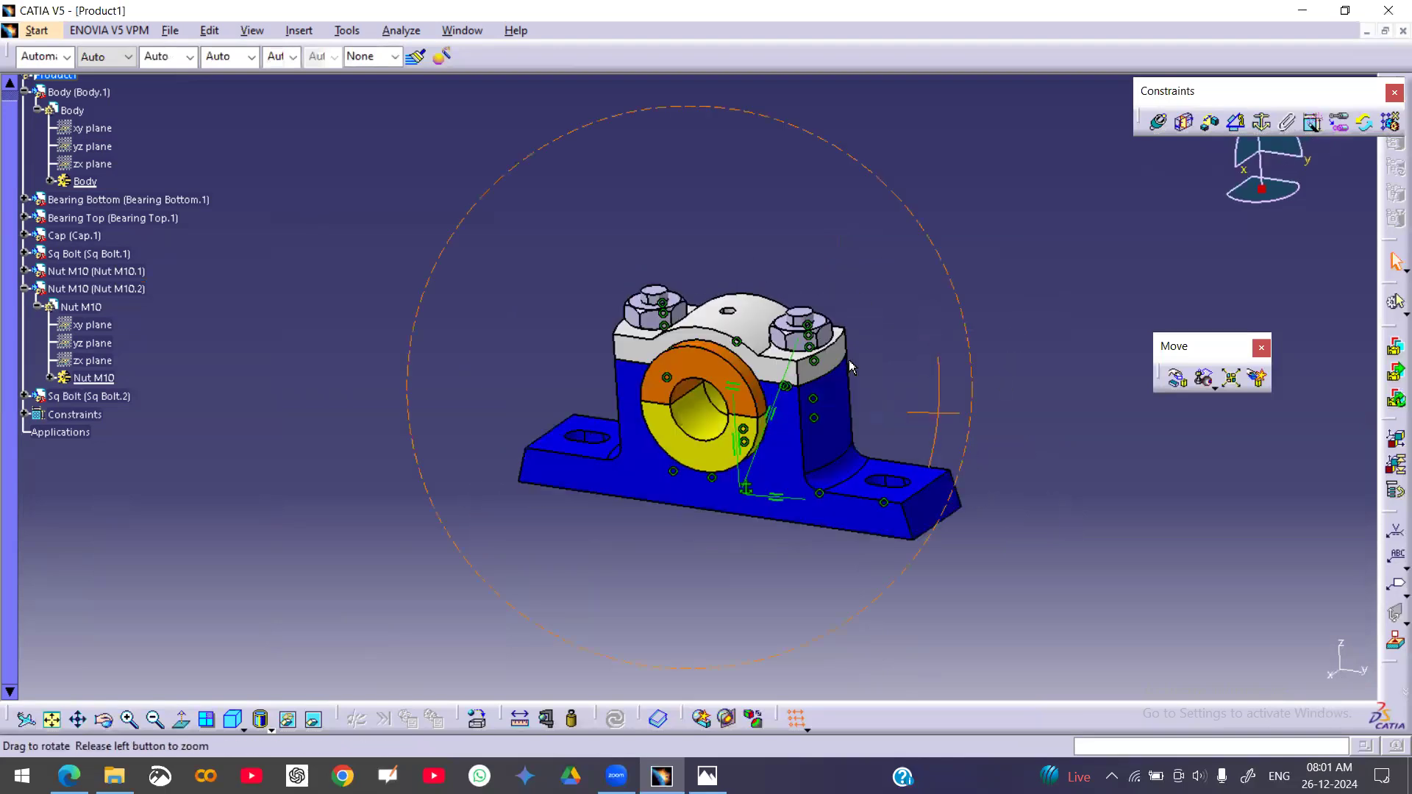
middle_drag(715, 398, 828, 416)
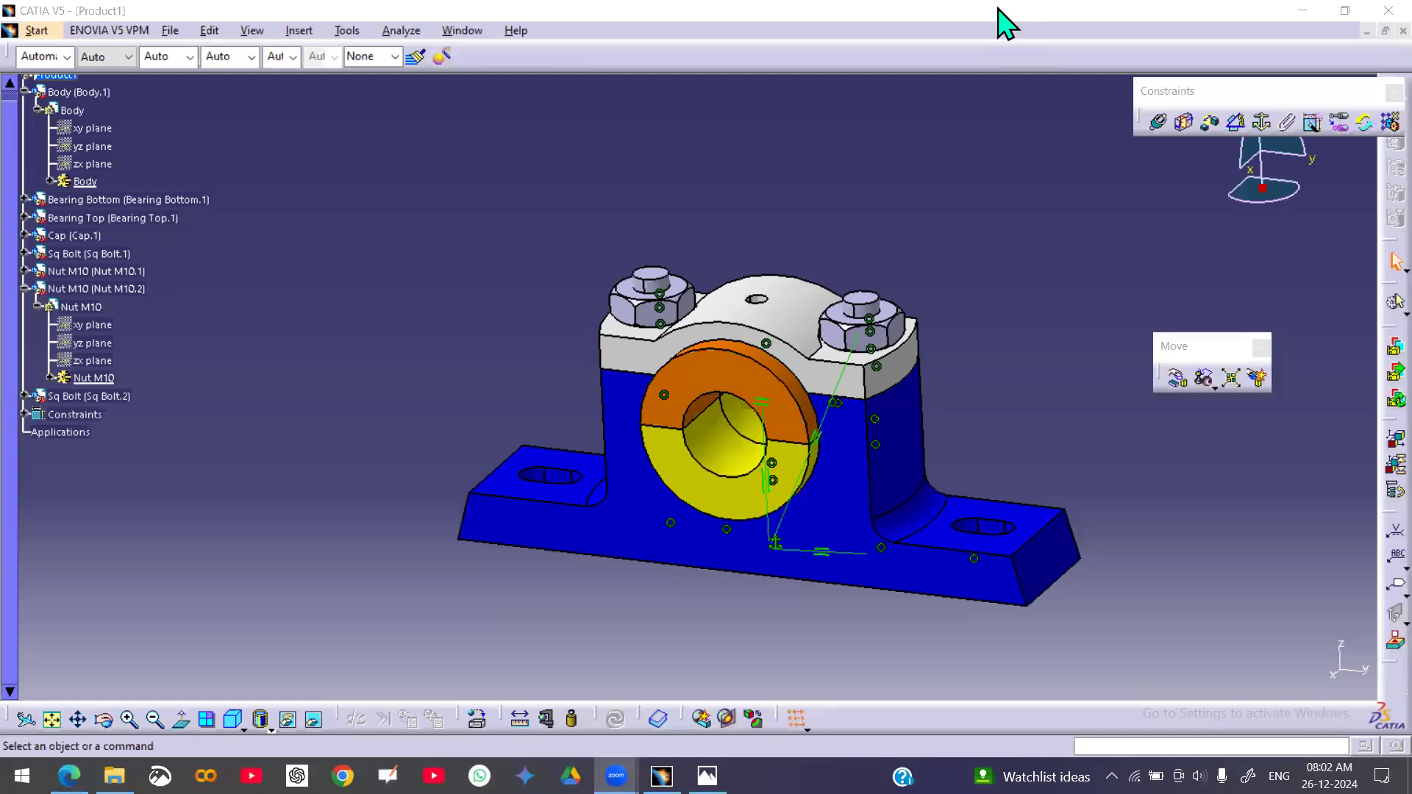
click(776, 169)
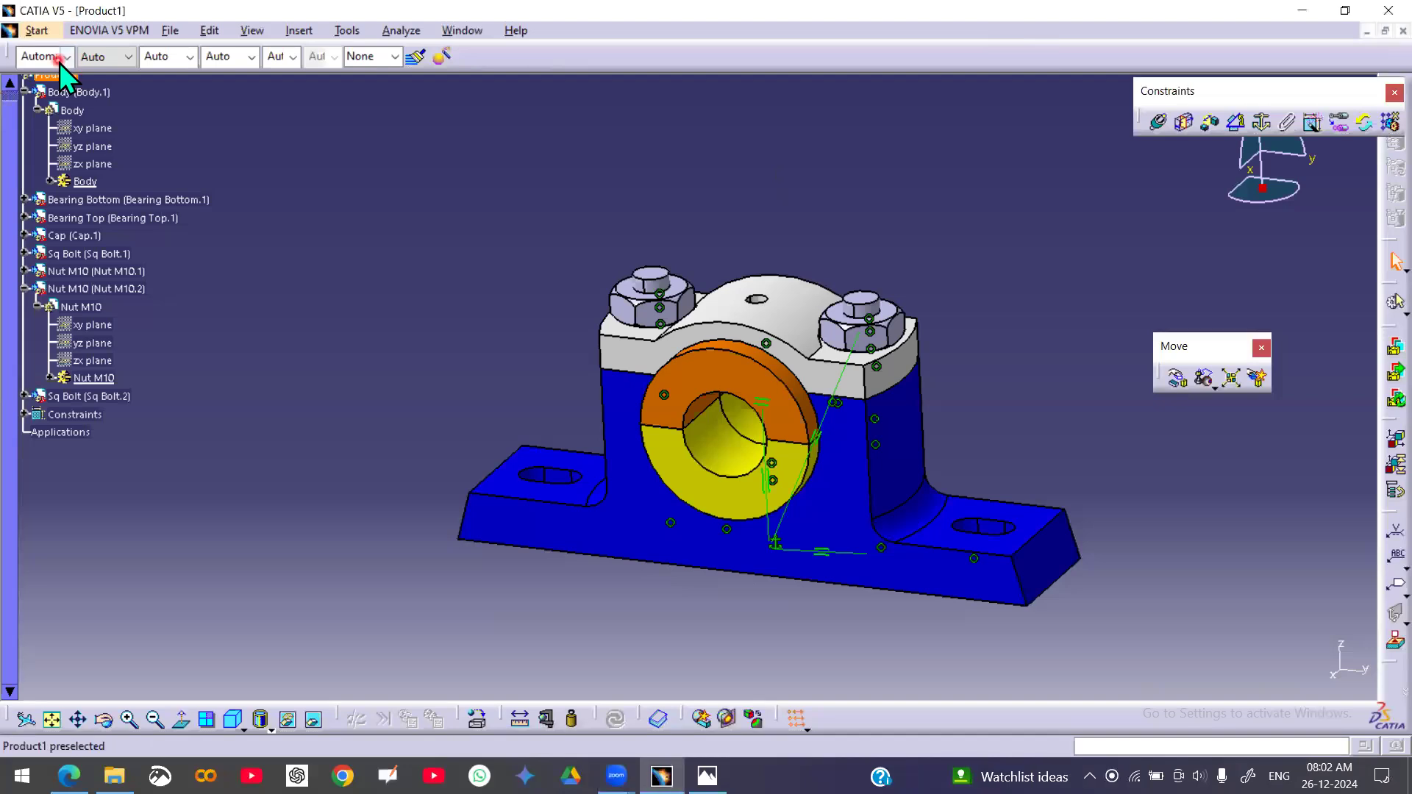
- Start Save As for Product1.CATProduct through Save Management and create a folder named Shivashakti inside the Plummer Block folder
click(170, 31)
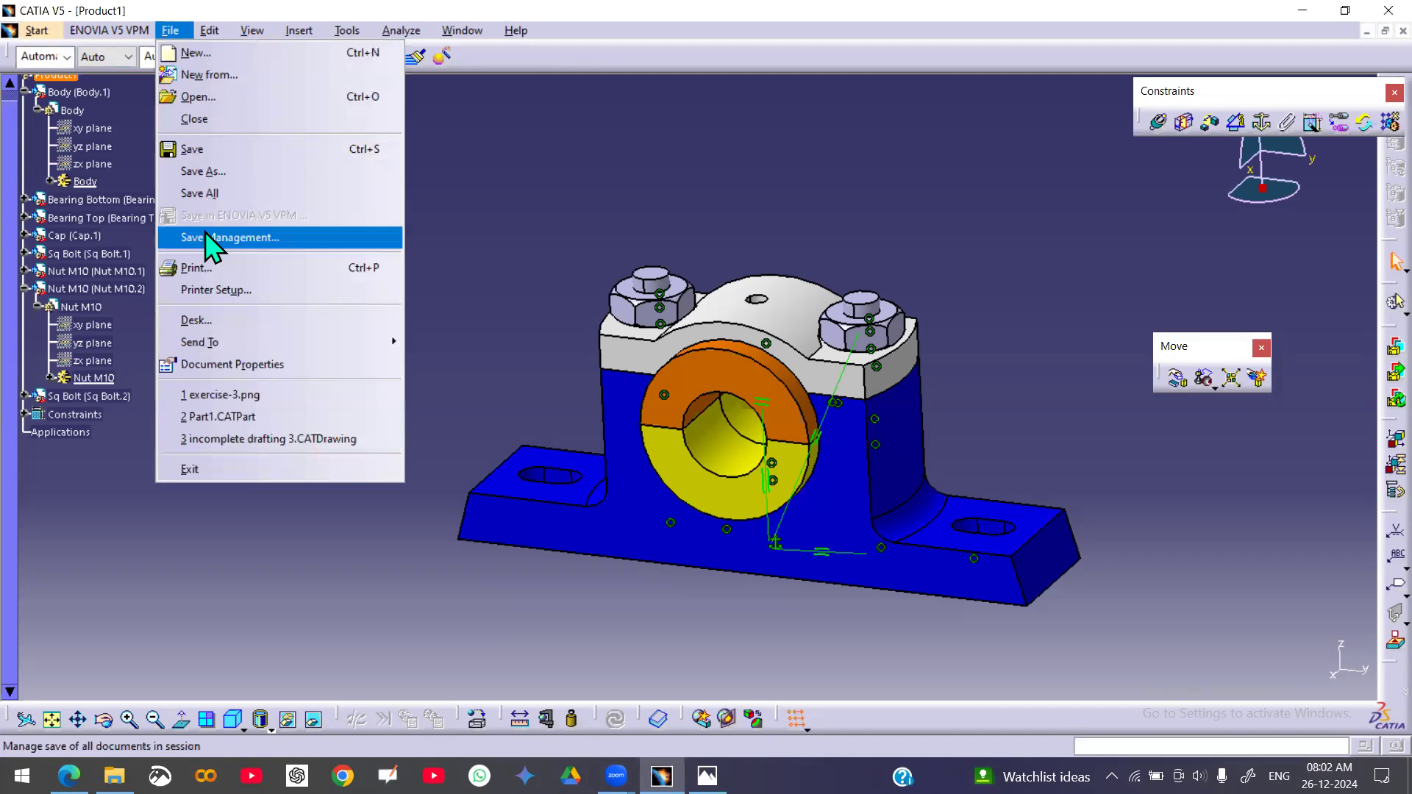
click(207, 237)
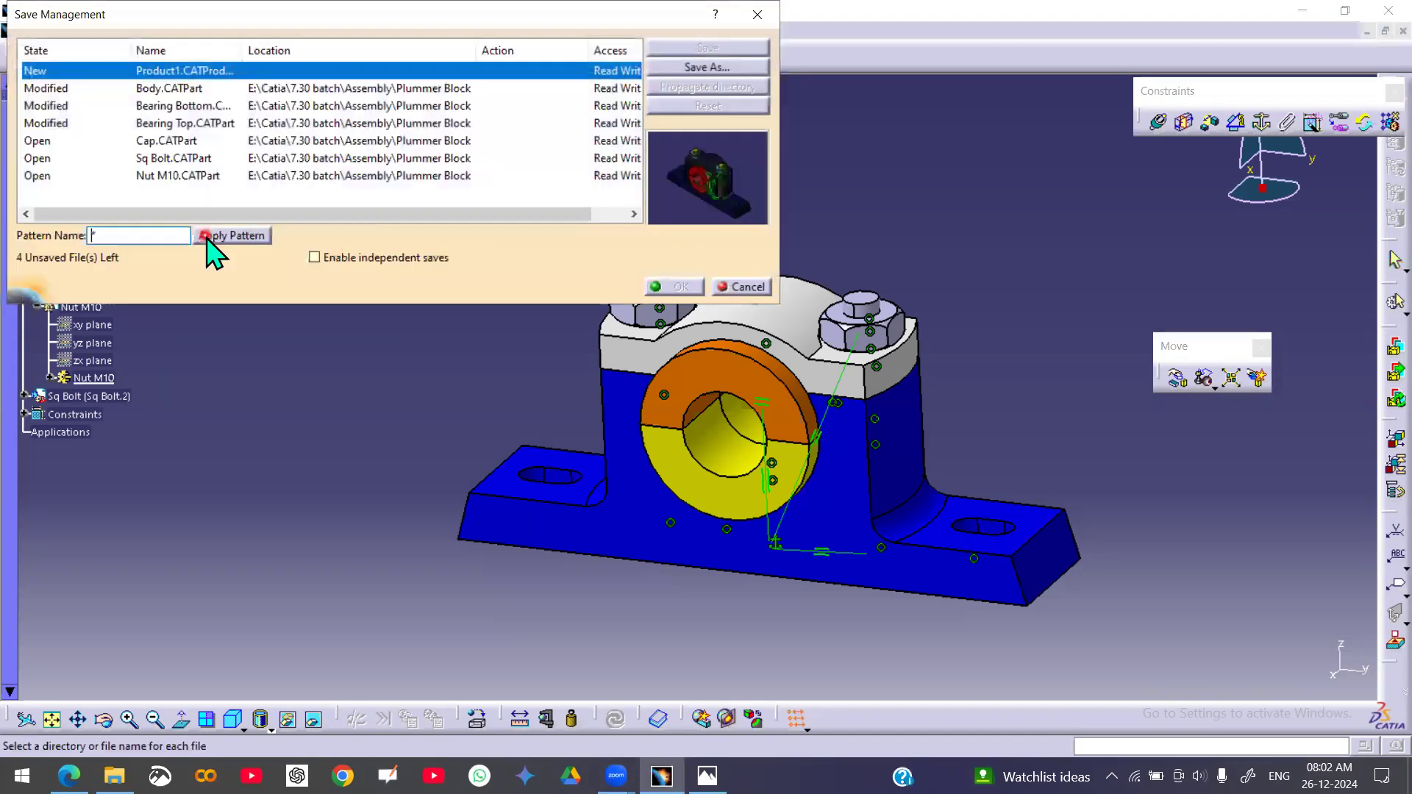
click(706, 68)
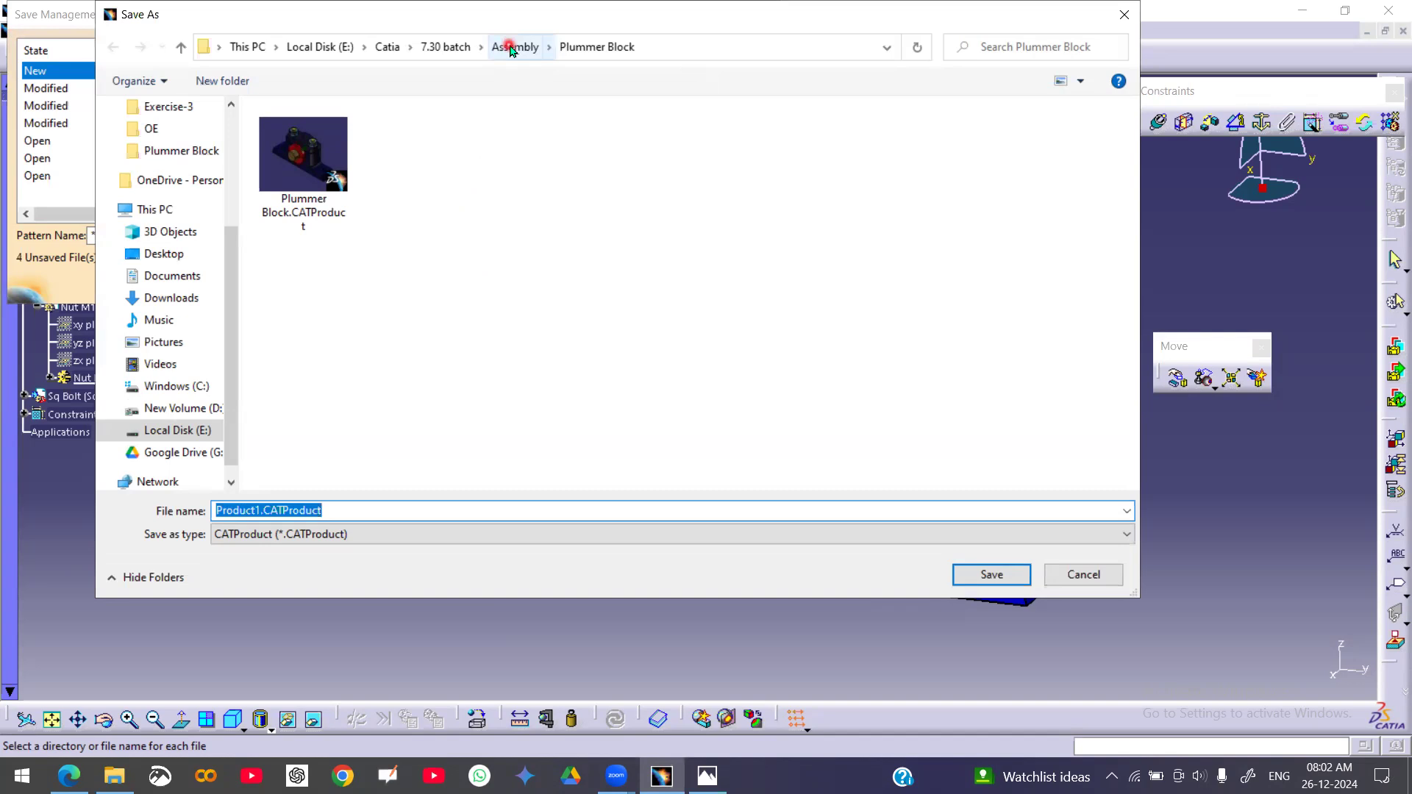
click(512, 47)
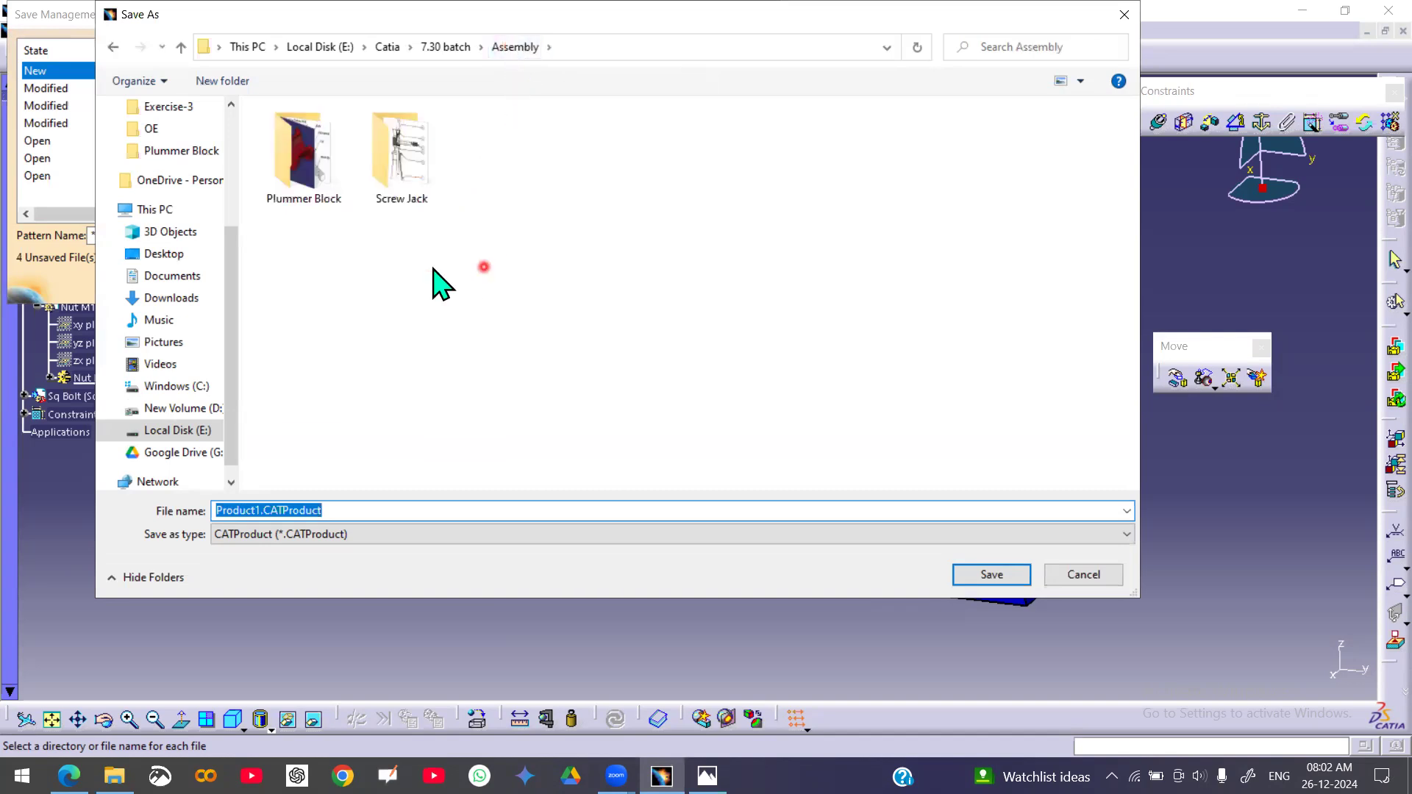
double_click(302, 163)
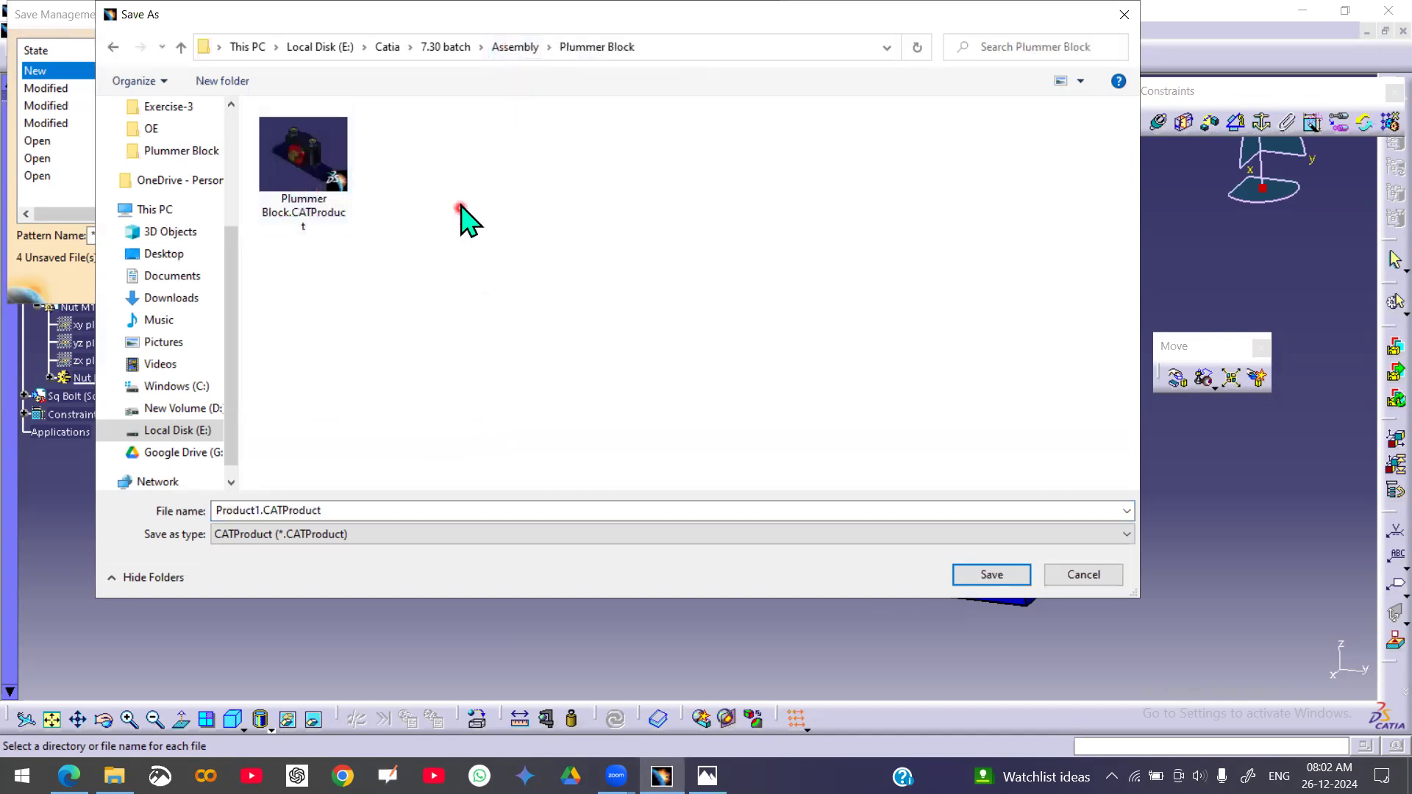
right_click(441, 179)
click(675, 396)
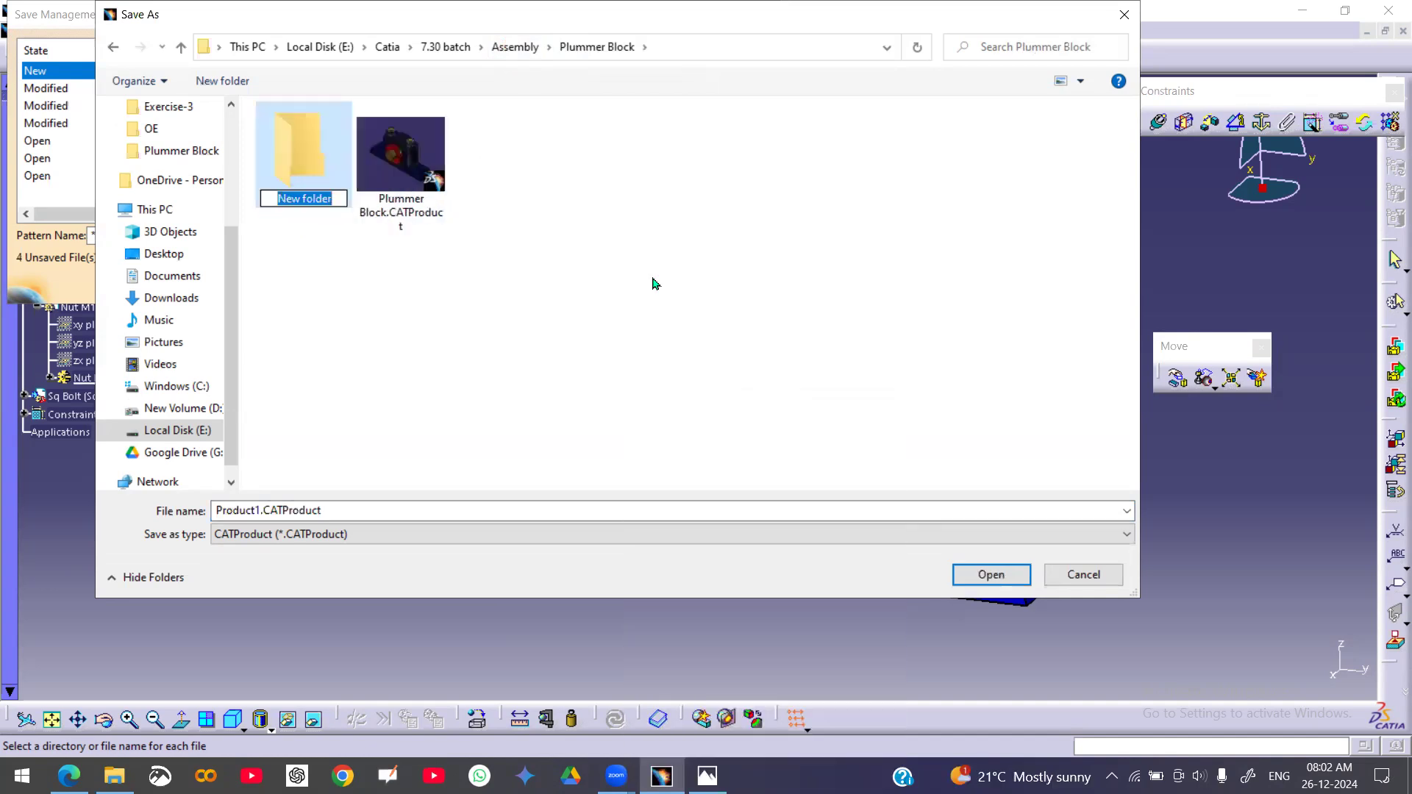
text(Shivashakti)
key(Return)
- Save Product1.CATProduct in the Shivashakti folder, propagating that directory to all its component parts
double_click(304, 176)
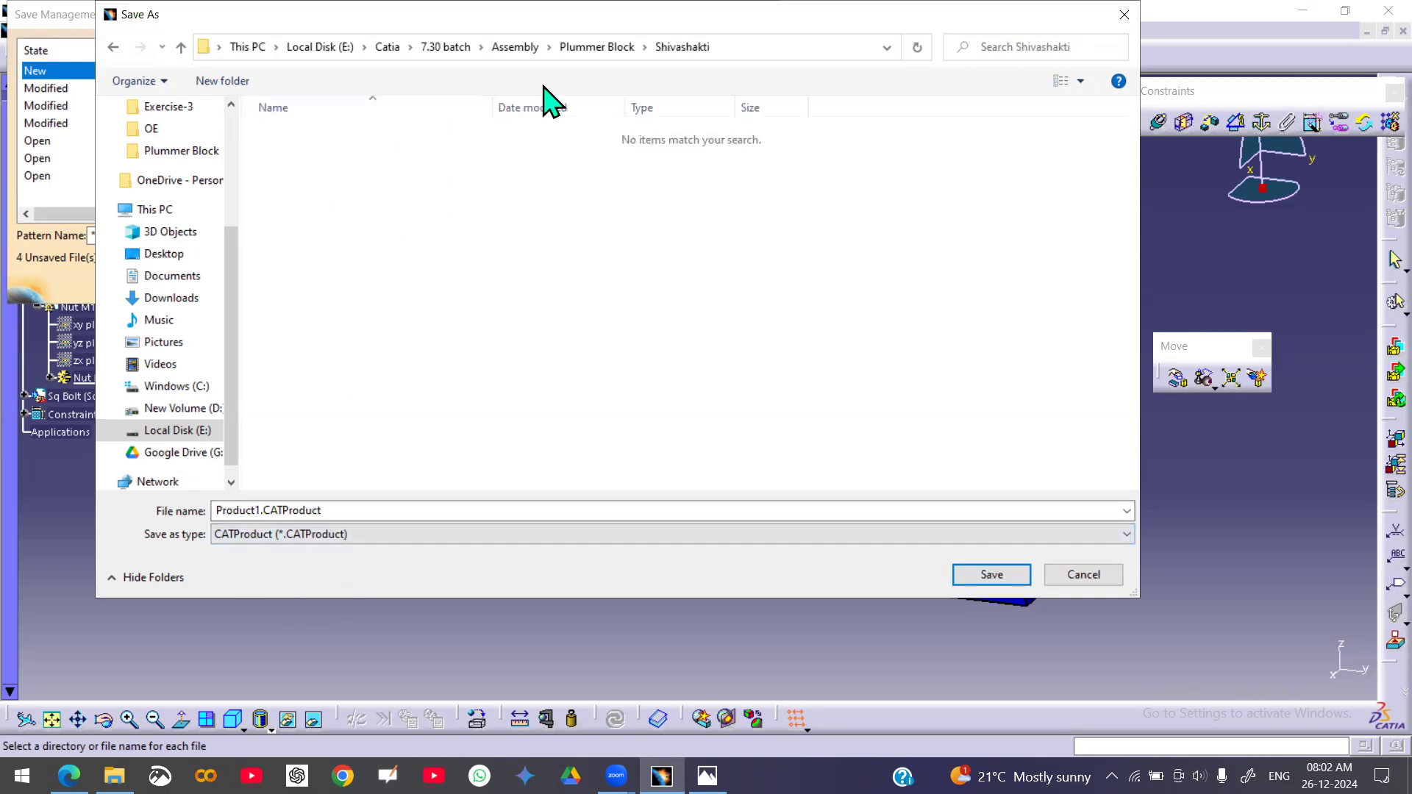
click(299, 543)
click(997, 575)
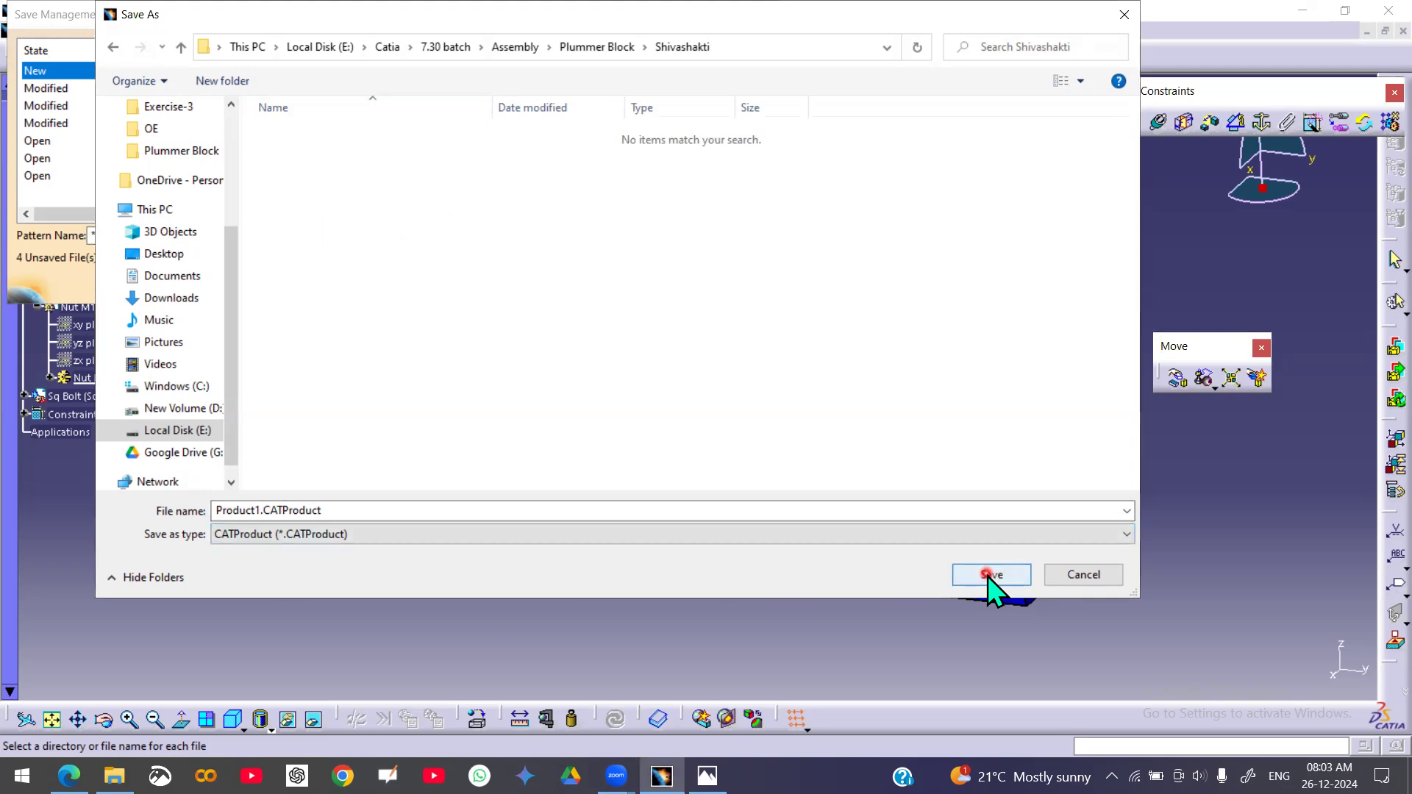
click(985, 576)
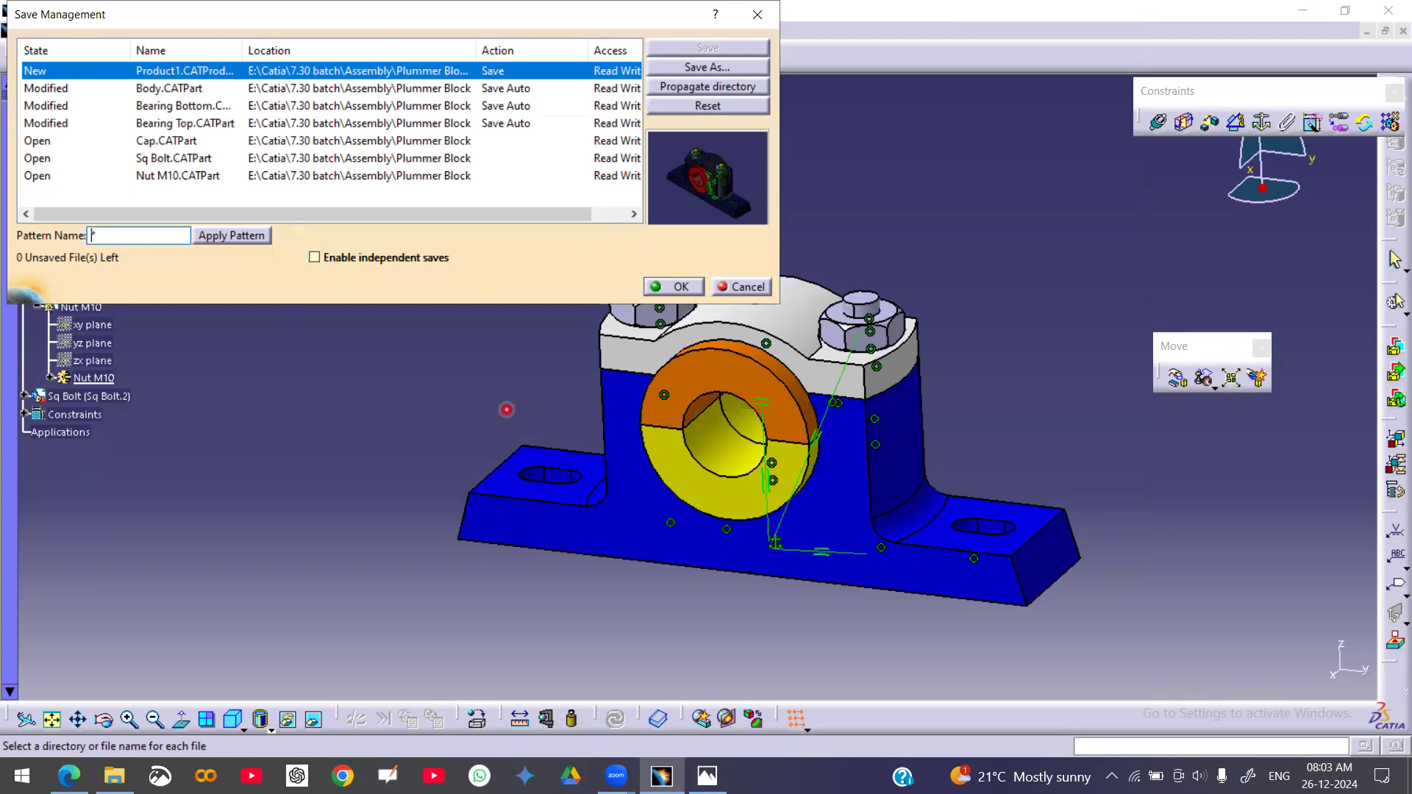
click(695, 87)
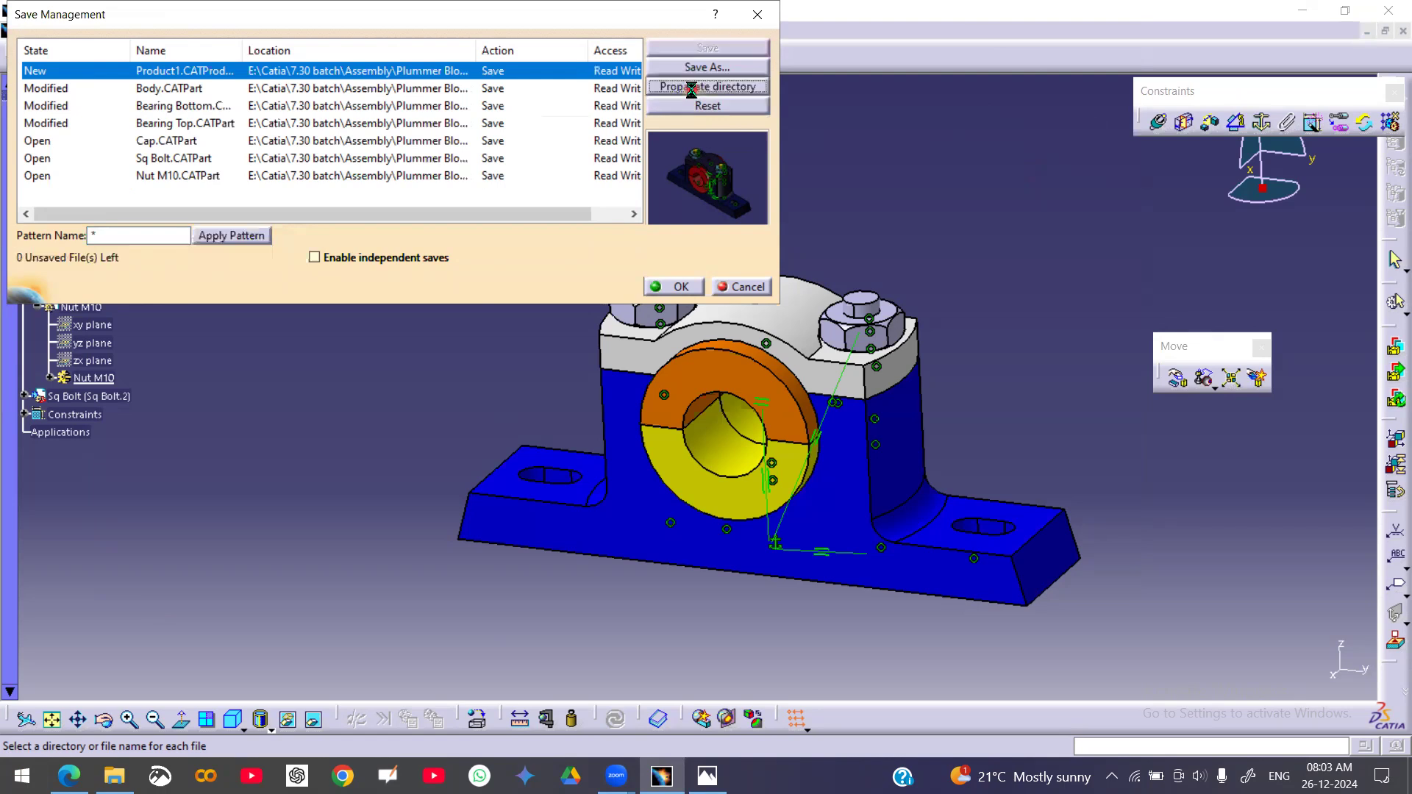
click(680, 286)
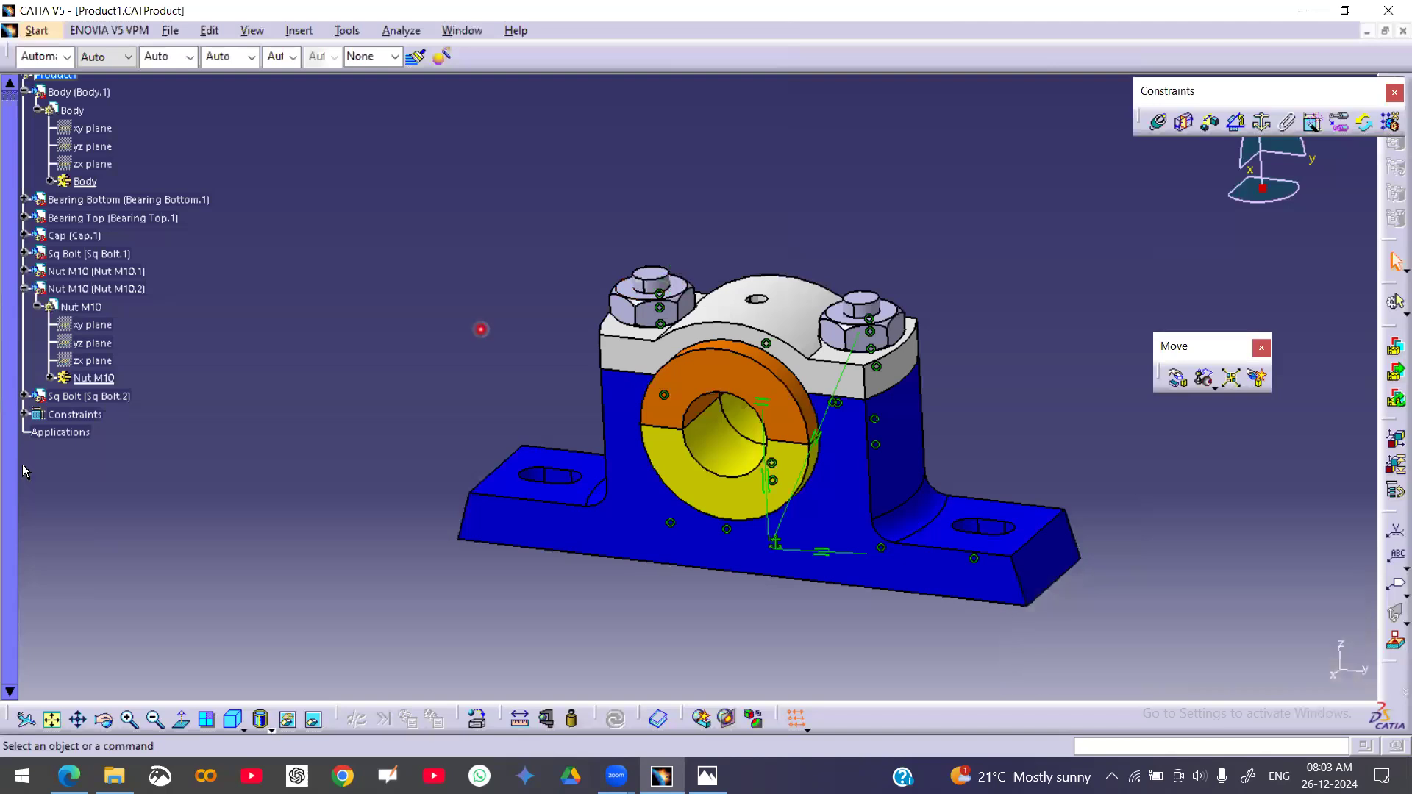
- Switch to File Explorer and examine the files saved in the Shivashakti folder and its parent Plummer Block folder
click(114, 776)
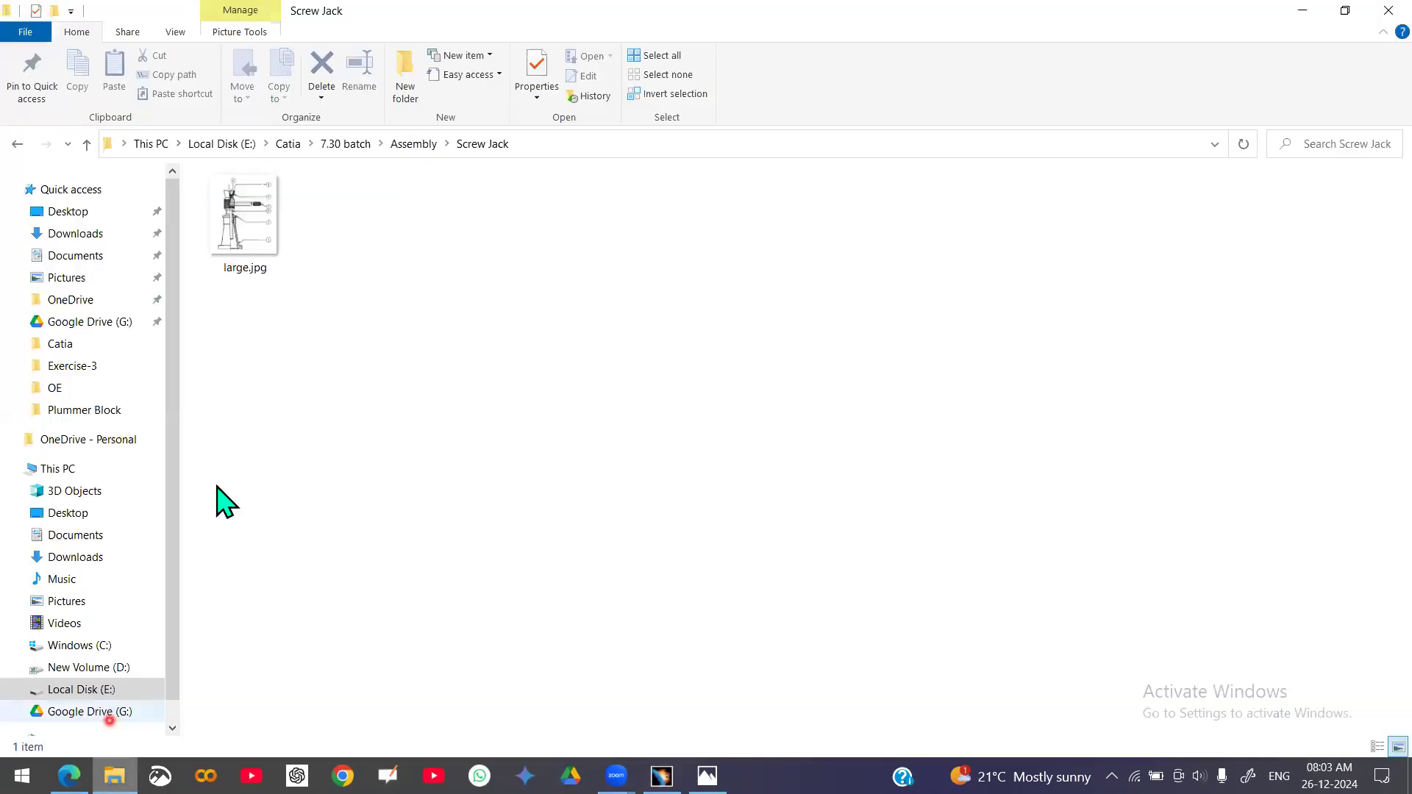
click(355, 144)
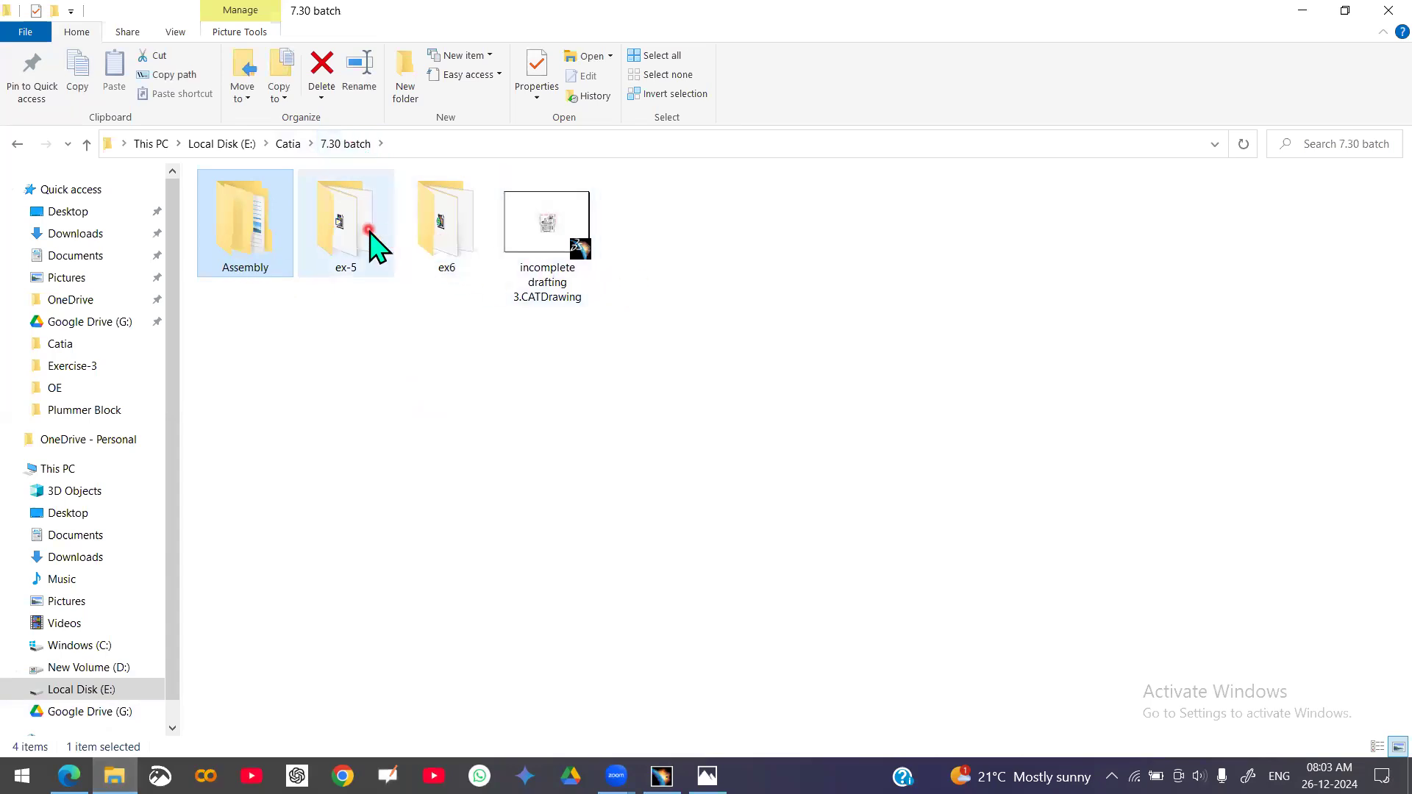
double_click(264, 231)
double_click(273, 259)
click(256, 206)
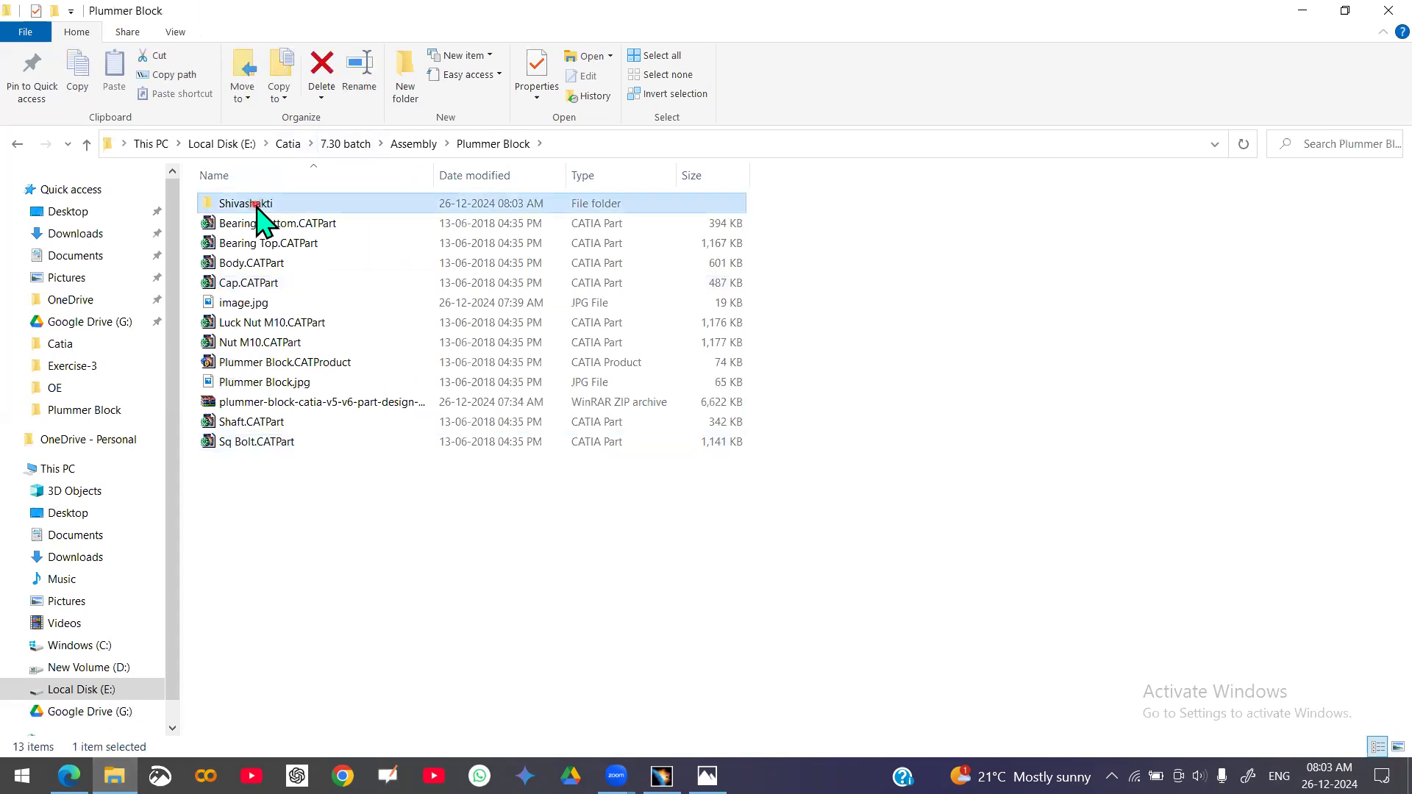
double_click(256, 208)
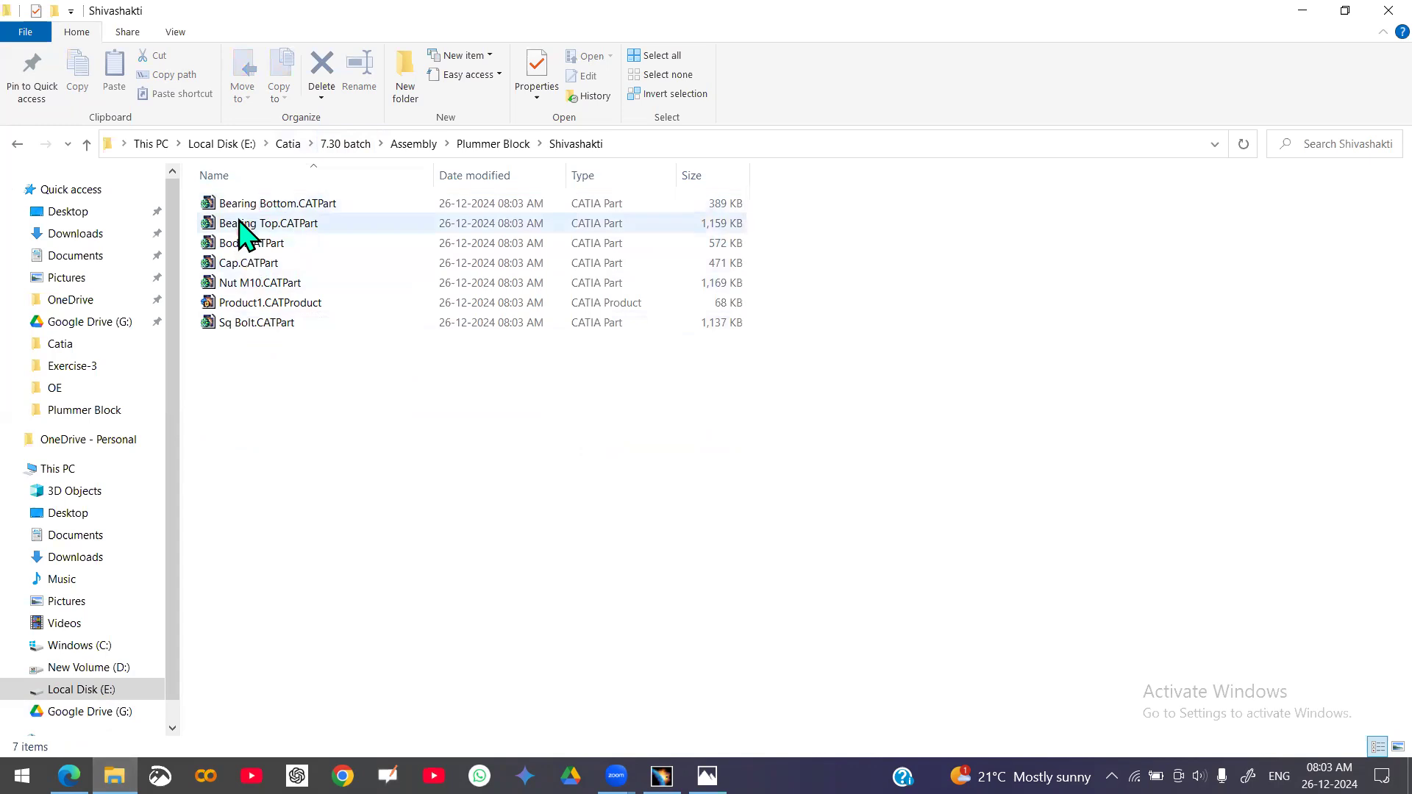
click(17, 145)
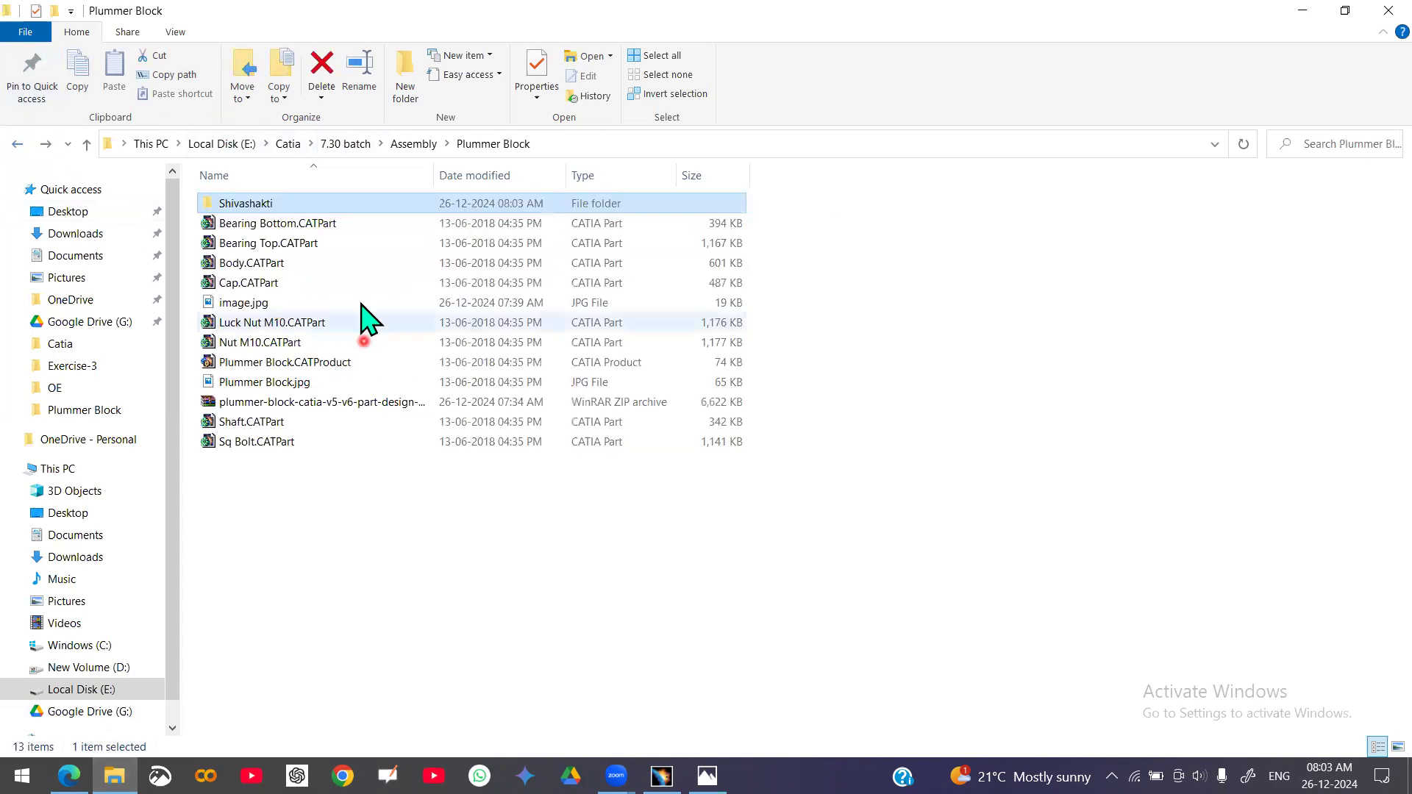
click(352, 590)
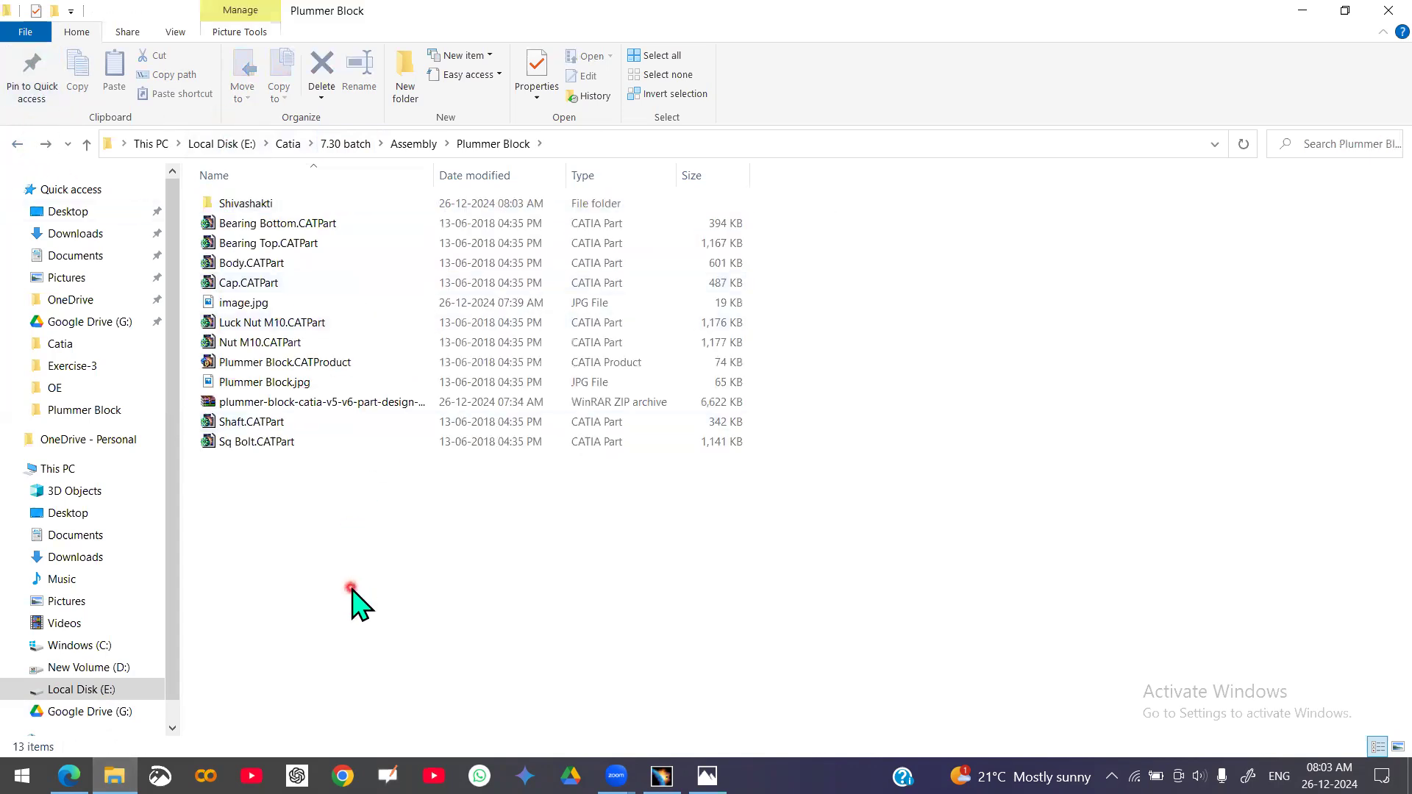